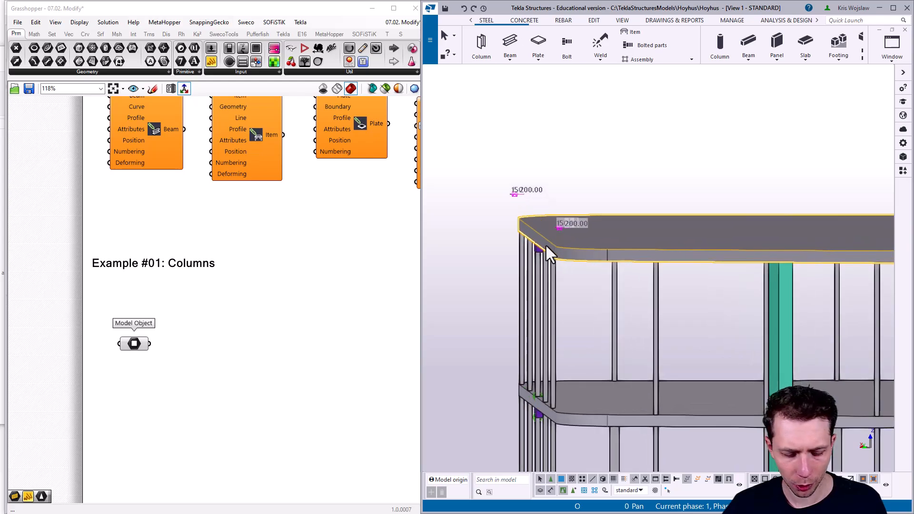
Step: Move the corner points at one end of the top slab vertically with a linear move along dZ
{"action": "left_click_drag", "start_coordinate": [472, 164], "coordinate": [575, 239]}
{"action": "right_click", "coordinate": [561, 227]}
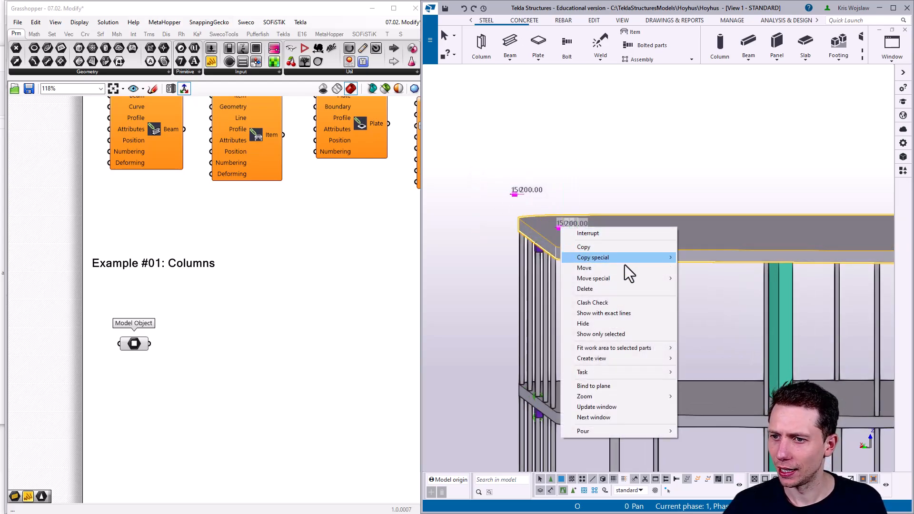
{"action": "mouse_move", "coordinate": [618, 278]}
{"action": "left_click", "coordinate": [698, 280]}
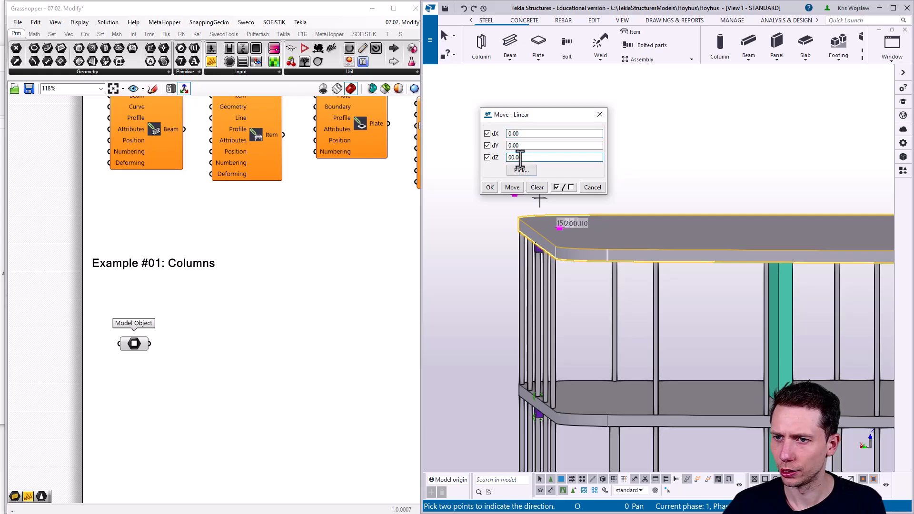
{"action": "left_click", "coordinate": [517, 190]}
{"action": "middle_click_drag", "start_coordinate": [561, 244], "coordinate": [547, 309]}
{"action": "scroll", "coordinate": [555, 307], "scroll_direction": "down", "scroll_amount": 2}
{"action": "left_click", "coordinate": [596, 246]}
{"action": "left_click", "coordinate": [599, 115]}
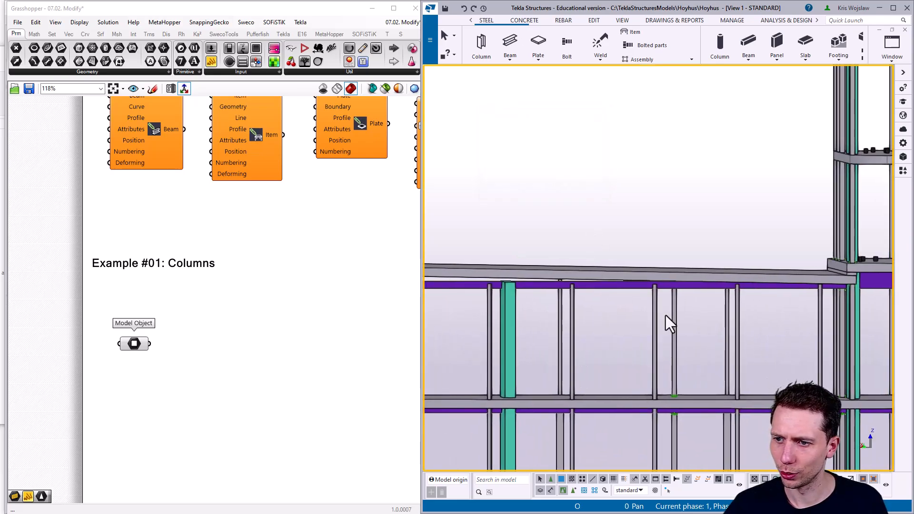
Step: Inspect how the top of a column meets the underside of the sloped top slab
{"action": "scroll", "coordinate": [655, 293], "scroll_direction": "up", "scroll_amount": 5}
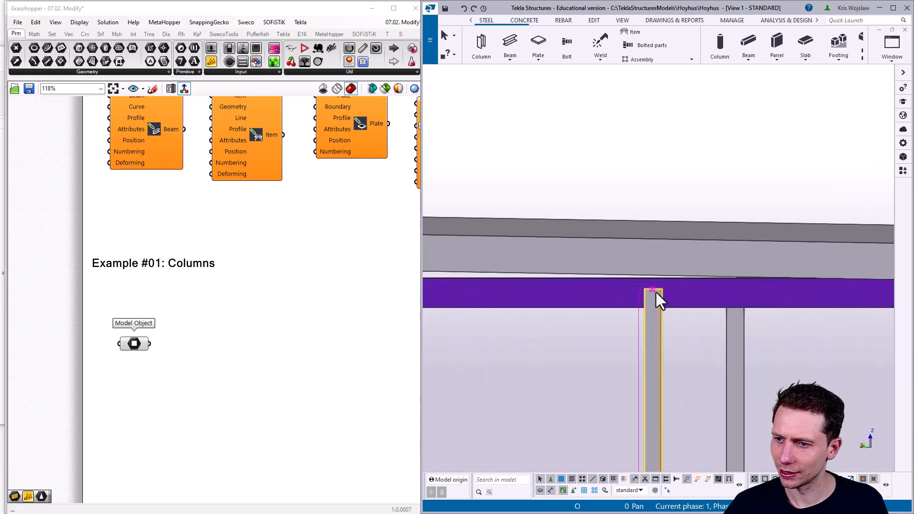
{"action": "scroll", "coordinate": [644, 346], "scroll_direction": "down", "scroll_amount": 2}
{"action": "middle_click_drag", "start_coordinate": [626, 421], "coordinate": [625, 287]}
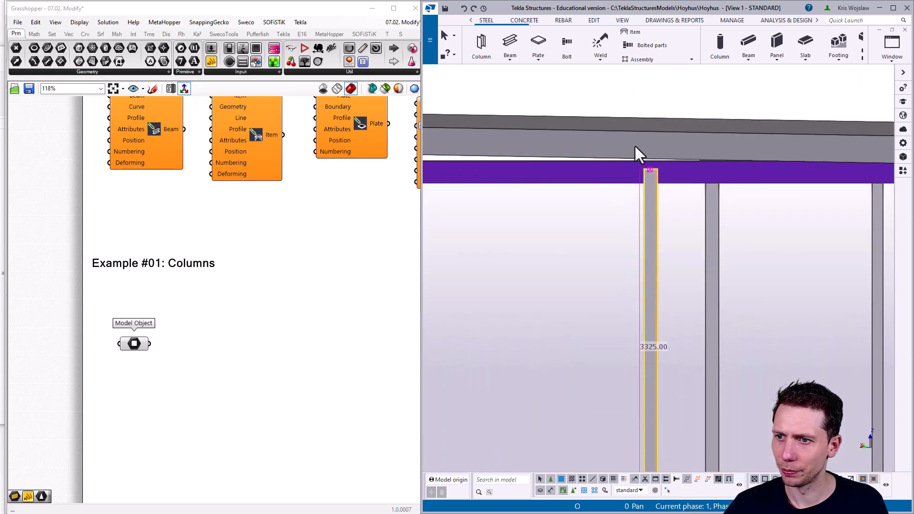
{"action": "middle_click_drag", "start_coordinate": [656, 157], "coordinate": [666, 200], "text": "ctrl"}
{"action": "scroll", "coordinate": [648, 187], "scroll_direction": "down", "scroll_amount": 6}
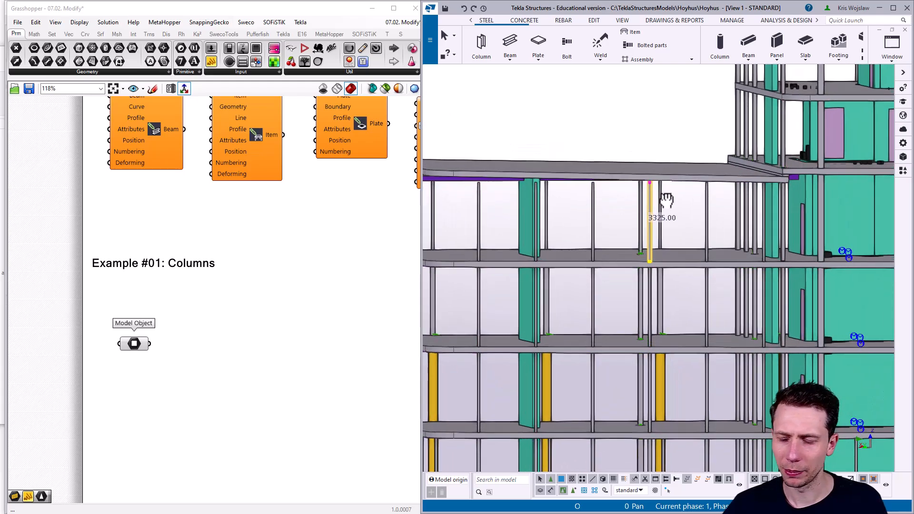
Step: Switch to Grasshopper and locate the columns referenced by the Model Object parameter in the Tekla model
{"action": "left_click", "coordinate": [256, 324]}
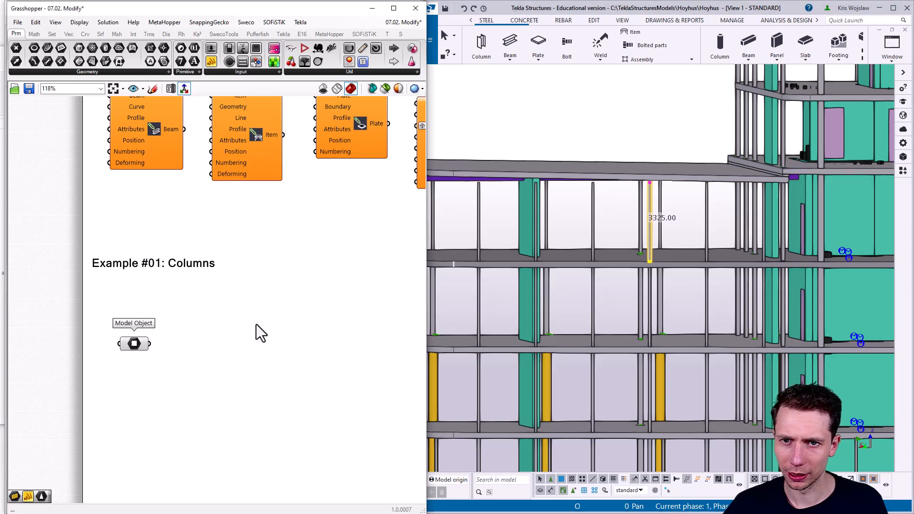
{"action": "right_click", "coordinate": [135, 352]}
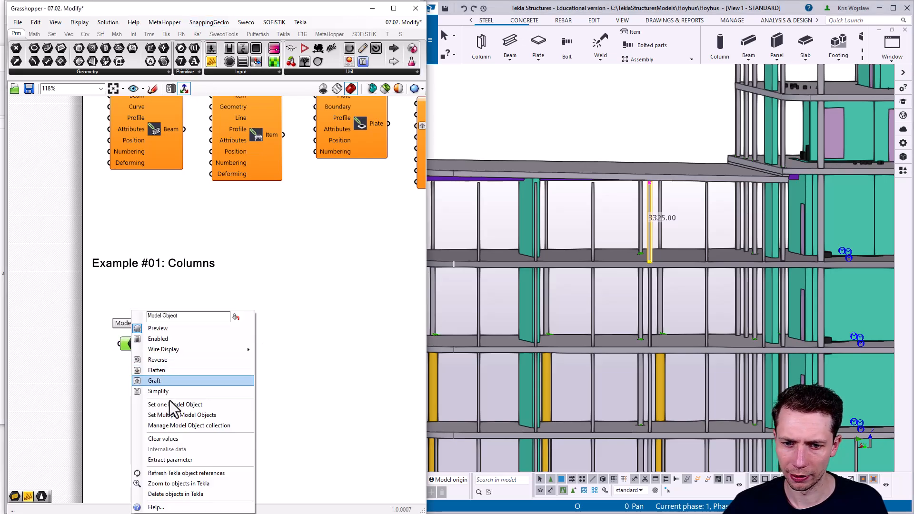
{"action": "left_click", "coordinate": [193, 482]}
{"action": "scroll", "coordinate": [717, 184], "scroll_direction": "down", "scroll_amount": 3}
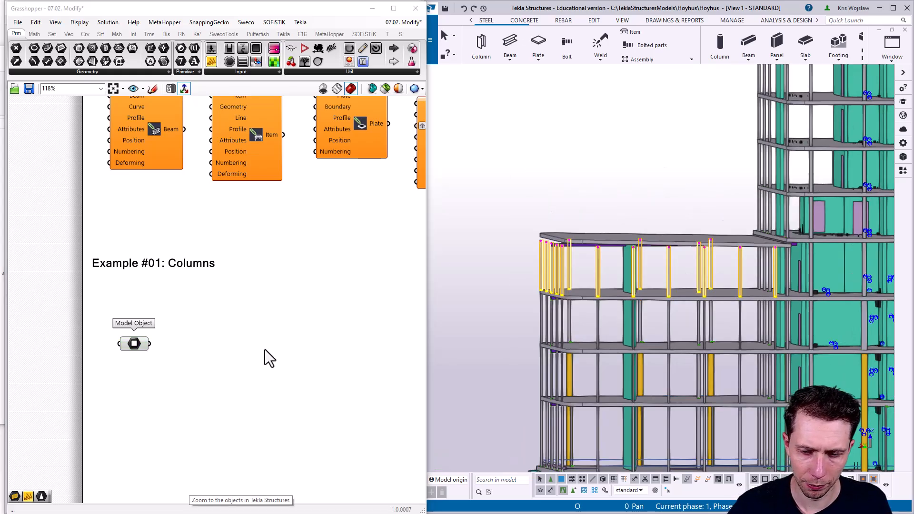
Step: Add a Deconstruct Beam component, feed it from the Model Object parameter, and uncover the Rhino viewport
{"action": "double_click", "coordinate": [264, 350]}
{"action": "type", "text": "beam dec"}
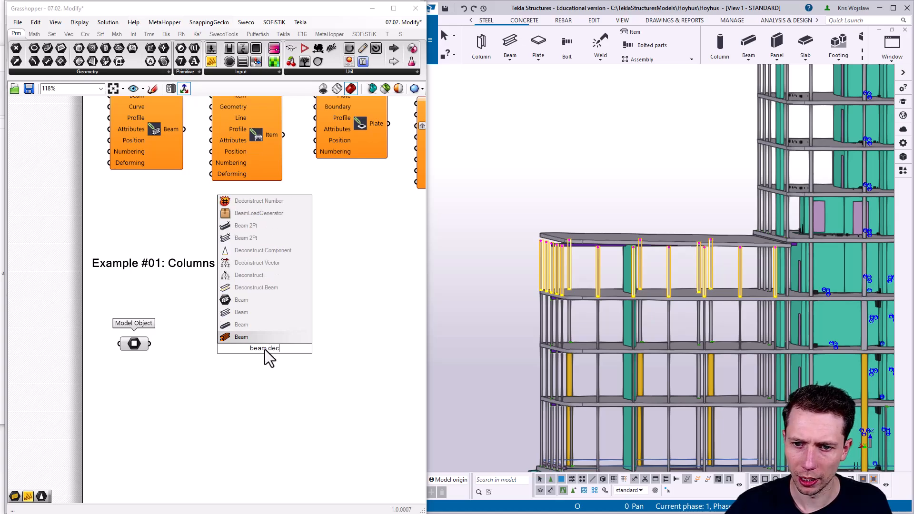
{"action": "left_click", "coordinate": [263, 288]}
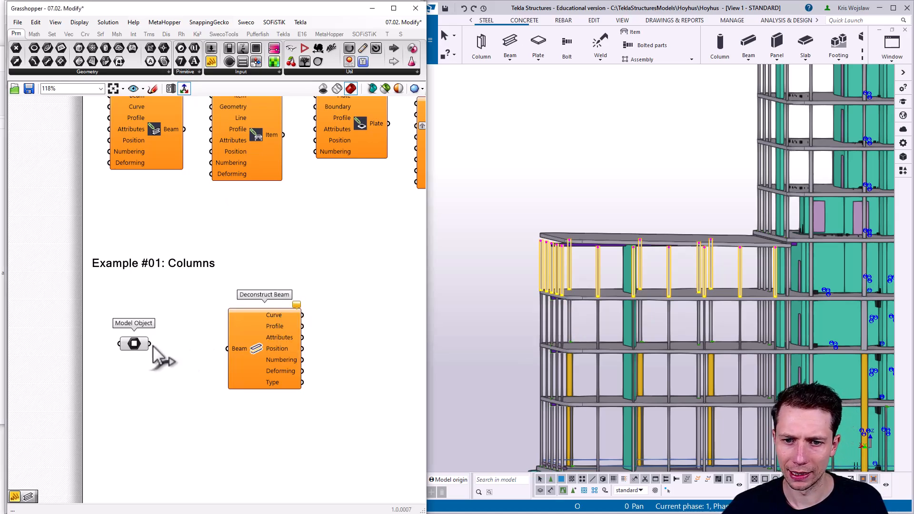
{"action": "left_click_drag", "start_coordinate": [289, 8], "coordinate": [572, 8]}
{"action": "left_click", "coordinate": [541, 345]}
Step: Frame the deconstructed column curves in Rhino's Perspective viewport
{"action": "middle_click", "coordinate": [540, 338]}
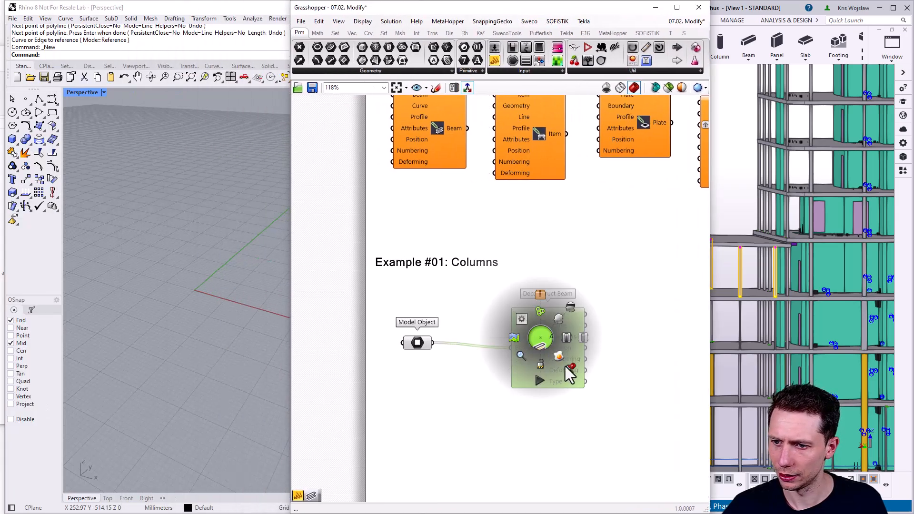
{"action": "left_click", "coordinate": [574, 368]}
{"action": "mouse_move", "coordinate": [229, 290]}
{"action": "right_mouse_down"}
{"action": "mouse_move", "coordinate": [198, 272]}
{"action": "mouse_move", "coordinate": [238, 294]}
{"action": "mouse_move", "coordinate": [198, 289]}
{"action": "mouse_move", "coordinate": [234, 300]}
{"action": "right_mouse_up"}
{"action": "scroll", "coordinate": [238, 294], "scroll_direction": "up", "scroll_amount": 5}
{"action": "right_click_drag", "start_coordinate": [570, 381], "coordinate": [534, 309]}
Step: Add a Deconstruct Plate component below Deconstruct Beam and reference the sloped top slab from Tekla as its Plate input
{"action": "left_click", "coordinate": [390, 384]}
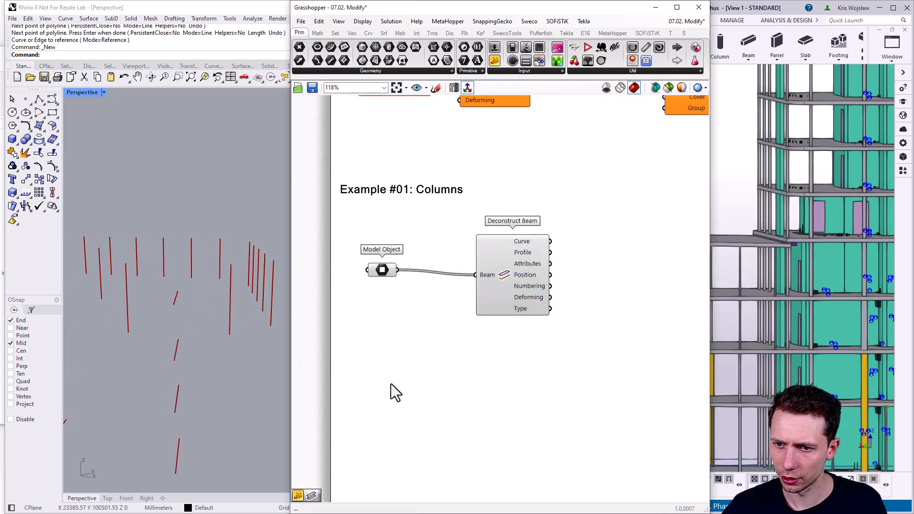
{"action": "double_click", "coordinate": [390, 384]}
{"action": "type", "text": "plate de"}
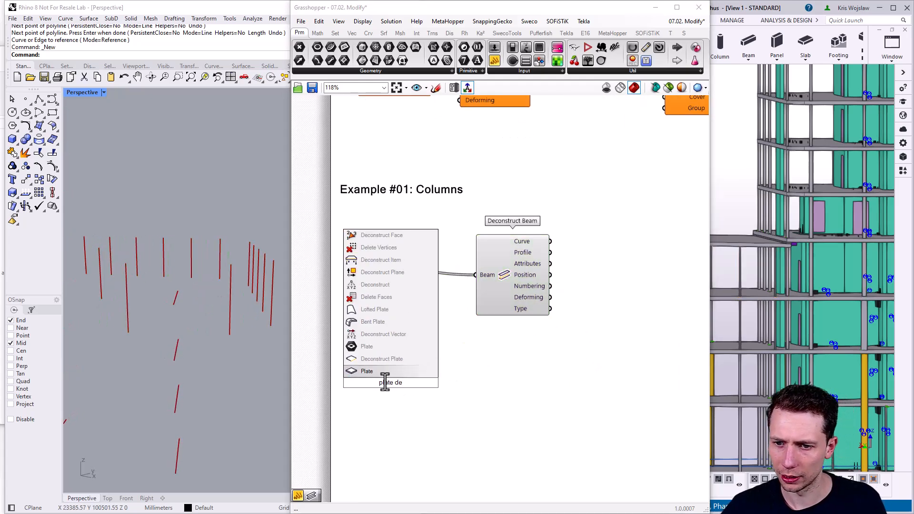
{"action": "left_click", "coordinate": [383, 359]}
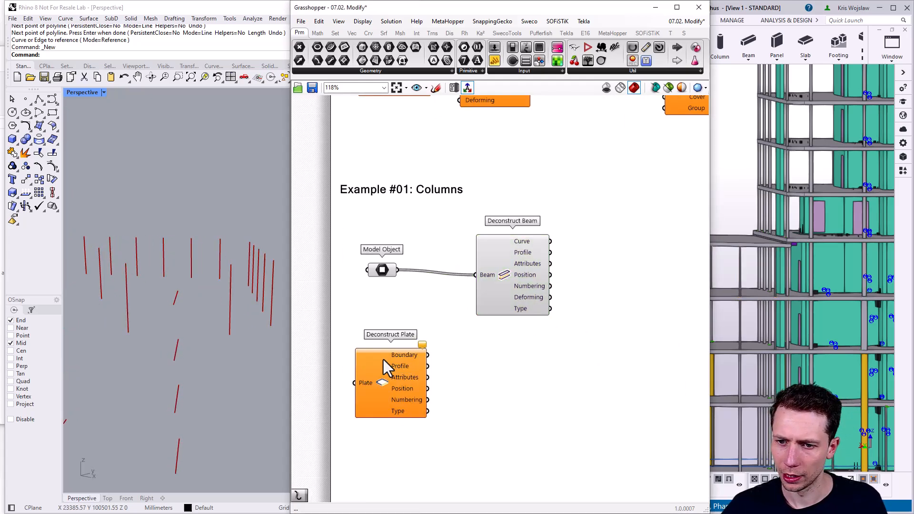
{"action": "right_click", "coordinate": [363, 386]}
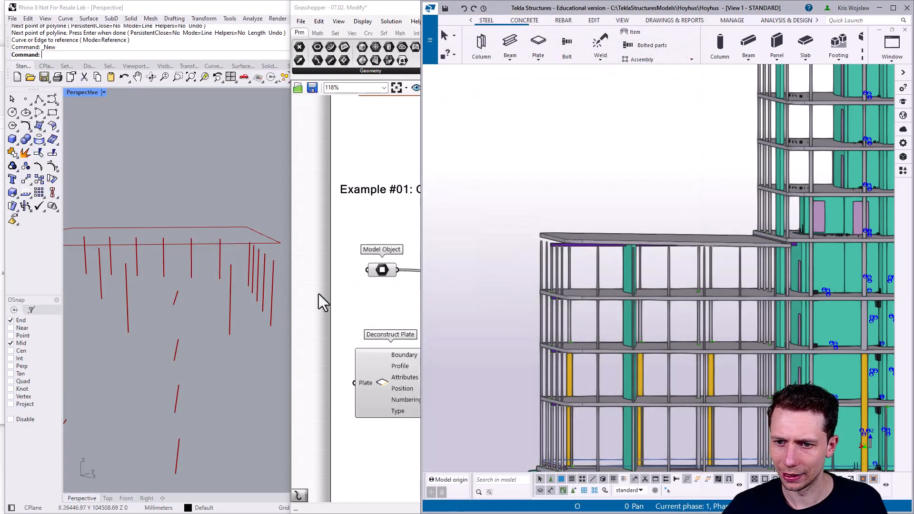
{"action": "left_click", "coordinate": [318, 293]}
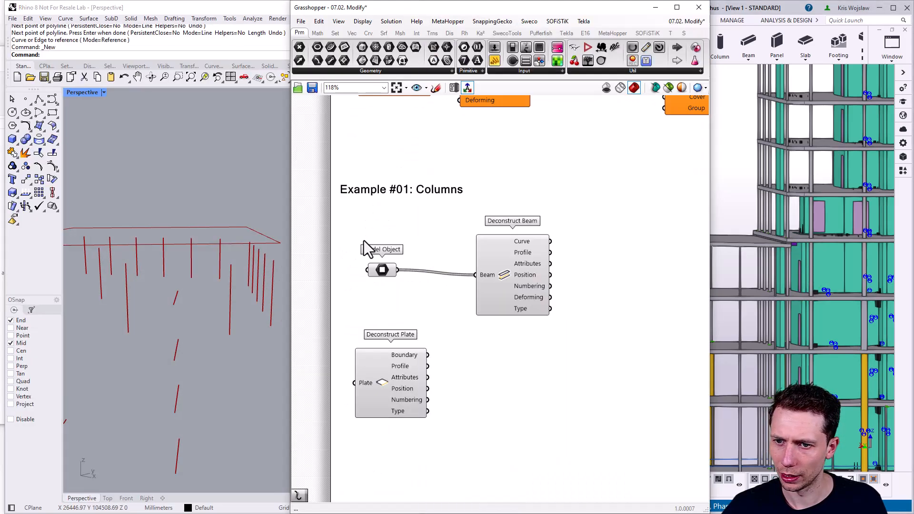
{"action": "scroll", "coordinate": [363, 241], "scroll_direction": "down", "scroll_amount": 2}
{"action": "left_click_drag", "start_coordinate": [394, 357], "coordinate": [470, 358]}
{"action": "right_click_drag", "start_coordinate": [279, 322], "coordinate": [176, 285]}
Step: Add an Extend Curve component and feed its Curve input from the Deconstruct Beam's Curve output
{"action": "double_click", "coordinate": [628, 279]}
{"action": "type", "text": "ext"}
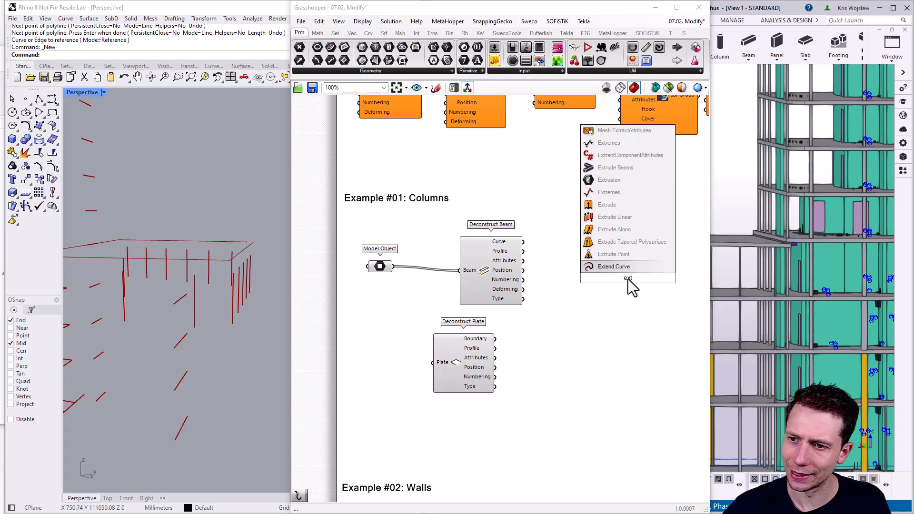
{"action": "key", "text": "Return"}
{"action": "mouse_move", "coordinate": [522, 238]}
{"action": "left_mouse_down"}
{"action": "mouse_move", "coordinate": [601, 243]}
{"action": "mouse_move", "coordinate": [534, 241]}
{"action": "left_mouse_up"}
{"action": "right_click_drag", "start_coordinate": [619, 280], "coordinate": [493, 254]}
{"action": "left_click_drag", "start_coordinate": [505, 255], "coordinate": [585, 262]}
Step: Add a panel containing 0 and connect it to Extend Curve's Start input
{"action": "double_click", "coordinate": [491, 296]}
{"action": "type", "text": "//"}
{"action": "key", "text": "Return"}
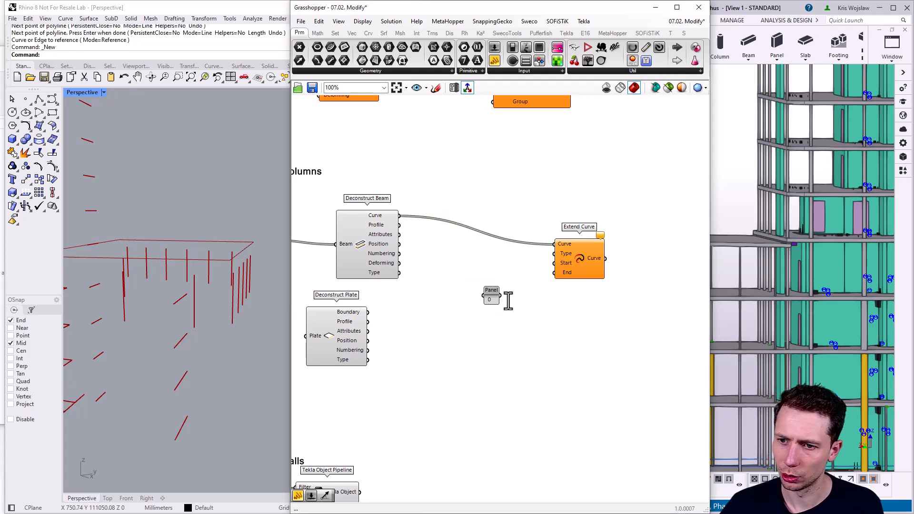
{"action": "left_click_drag", "start_coordinate": [495, 295], "coordinate": [511, 264]}
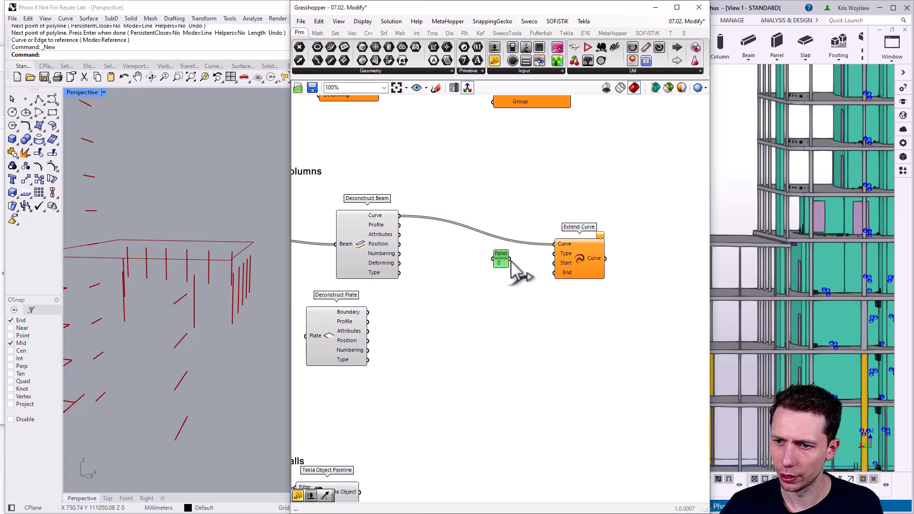
Step: Connect a 1000 number slider to Extend Curve's End input and check the extended columns against the slab outline
{"action": "double_click", "coordinate": [489, 299]}
{"action": "type", "text": "1000"}
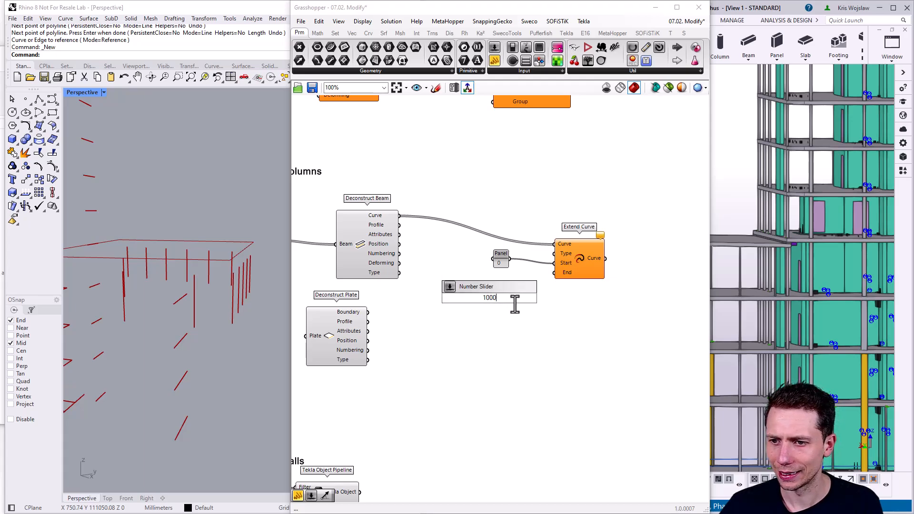
{"action": "key", "text": "Return"}
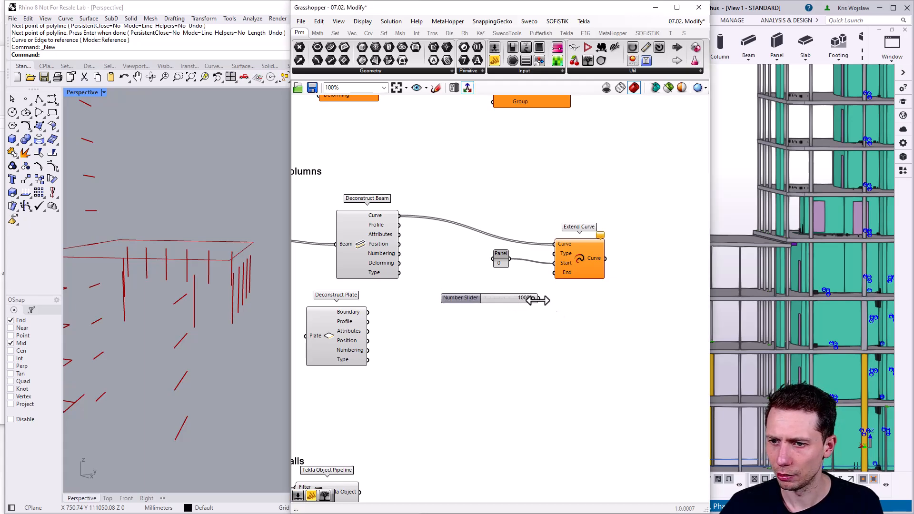
{"action": "left_click_drag", "start_coordinate": [561, 288], "coordinate": [553, 272]}
{"action": "right_click_drag", "start_coordinate": [204, 264], "coordinate": [169, 252]}
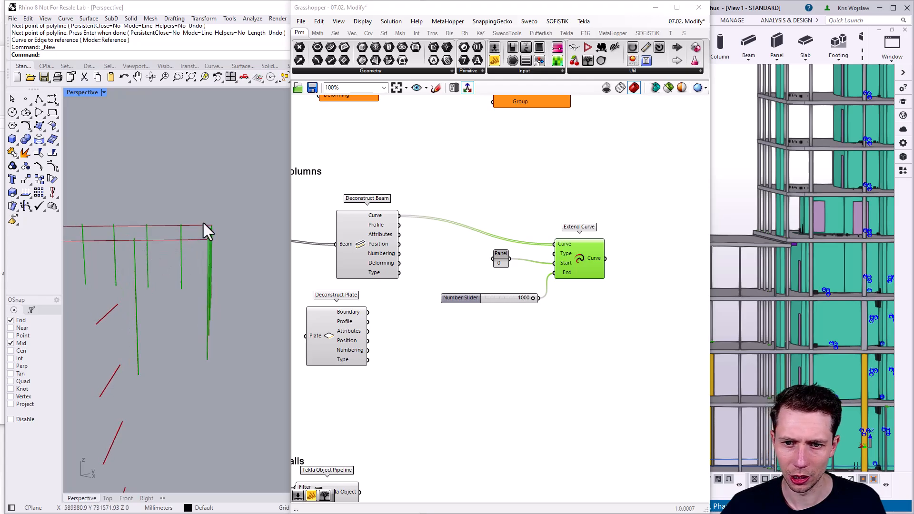
{"action": "right_click_drag", "start_coordinate": [345, 251], "coordinate": [401, 254]}
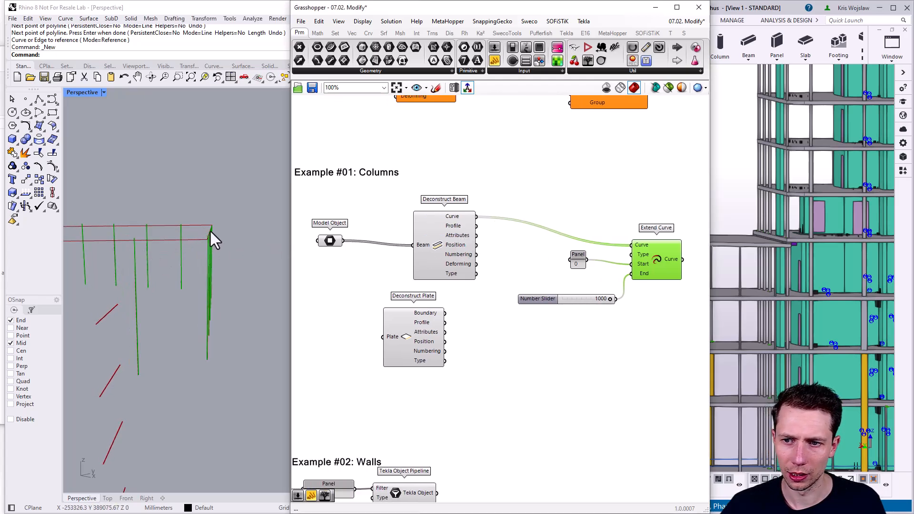
{"action": "right_click_drag", "start_coordinate": [202, 238], "coordinate": [181, 248]}
{"action": "scroll", "coordinate": [589, 307], "scroll_direction": "up", "scroll_amount": 2}
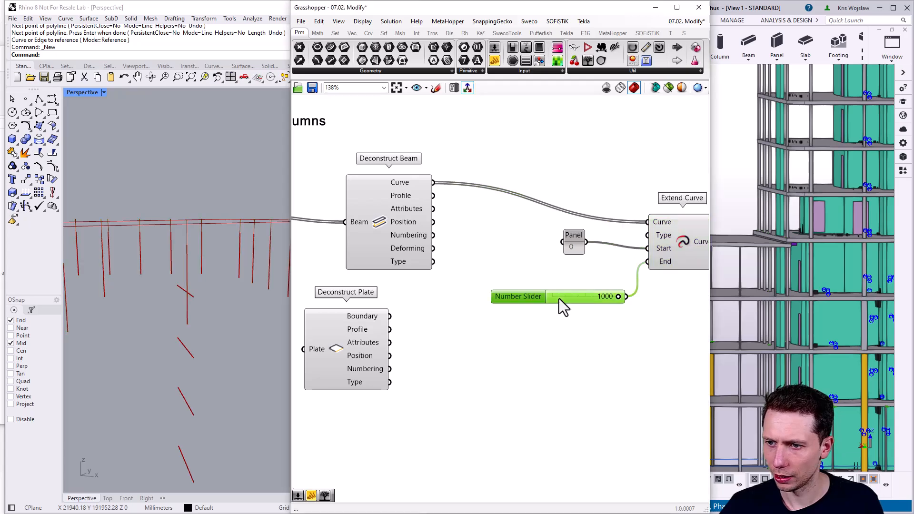
Step: Replace the End extension slider with a new number slider of 1500 and check the extended column lines
{"action": "left_click_drag", "start_coordinate": [559, 299], "coordinate": [553, 279]}
{"action": "double_click", "coordinate": [553, 311]}
{"action": "type", "text": "150"}
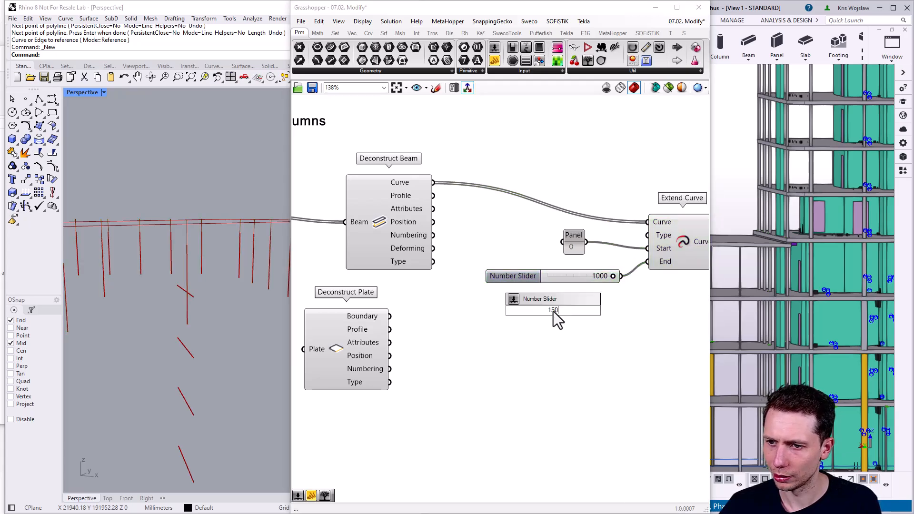
{"action": "type", "text": "0"}
{"action": "key", "text": "Return"}
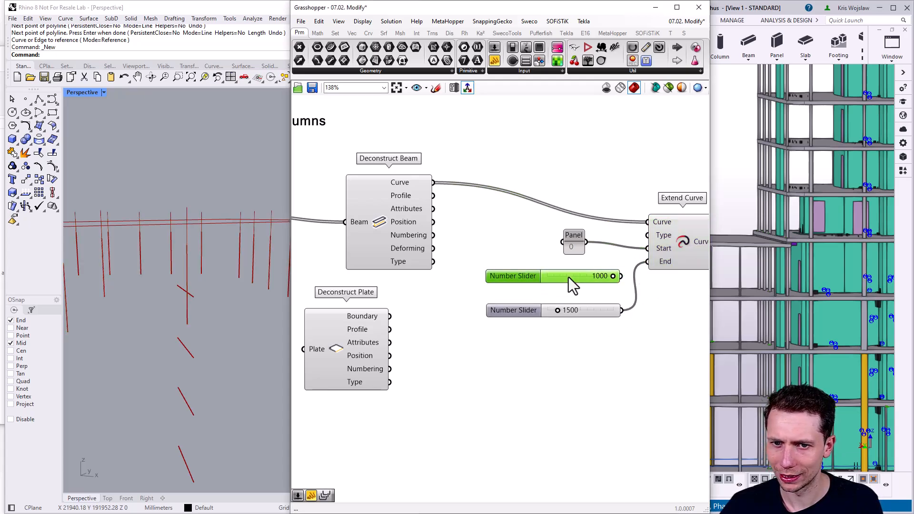
{"action": "key", "text": "Delete"}
{"action": "right_click_drag", "start_coordinate": [169, 214], "coordinate": [210, 213]}
{"action": "scroll", "coordinate": [191, 197], "scroll_direction": "down", "scroll_amount": 12}
{"action": "scroll", "coordinate": [133, 195], "scroll_direction": "up", "scroll_amount": 7}
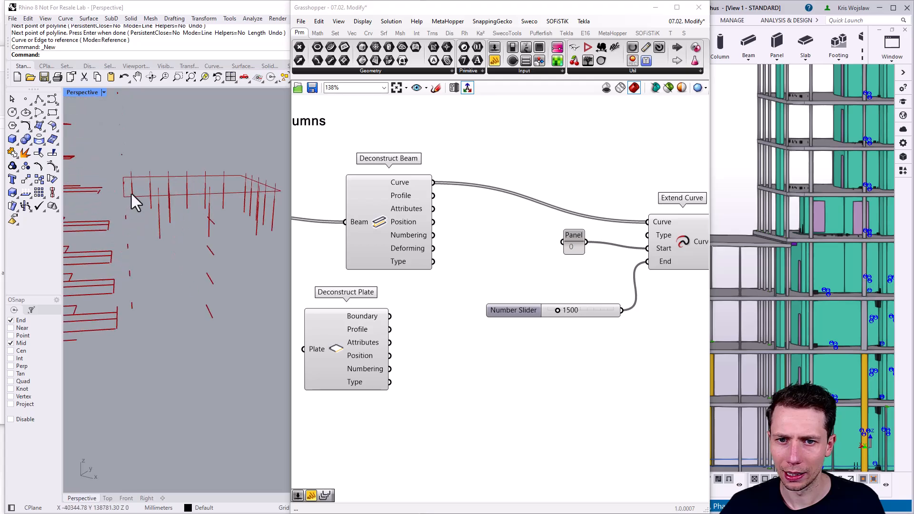
Step: Add a Planar component fed by the Deconstruct Plate's Boundary output to get the slab's plane
{"action": "left_click_drag", "start_coordinate": [377, 315], "coordinate": [418, 364]}
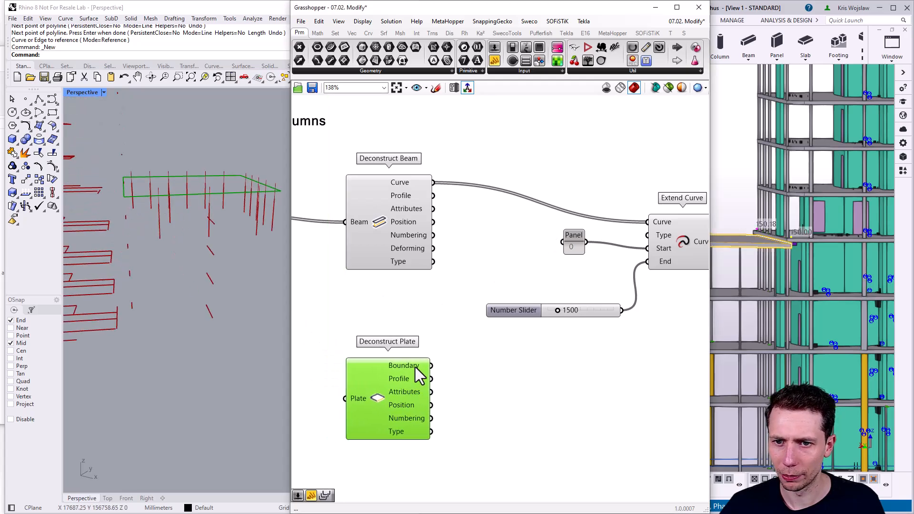
{"action": "double_click", "coordinate": [525, 370]}
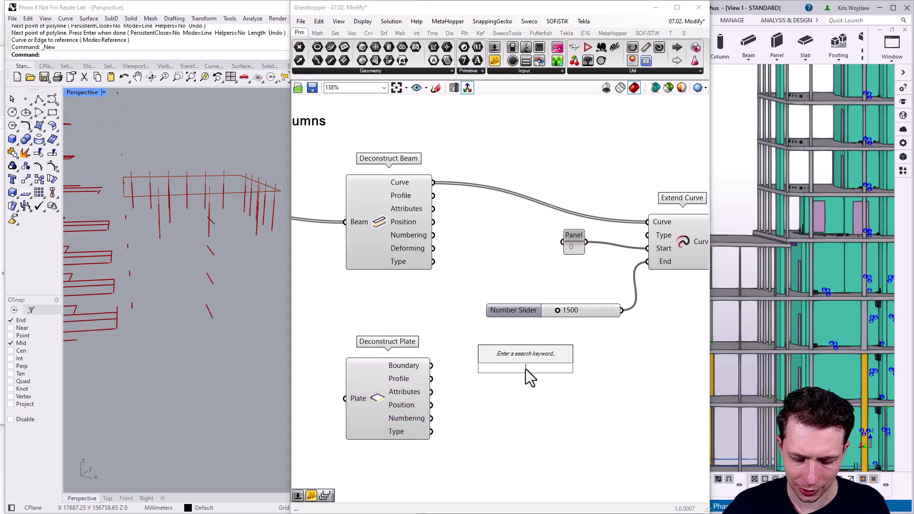
{"action": "type", "text": "plane"}
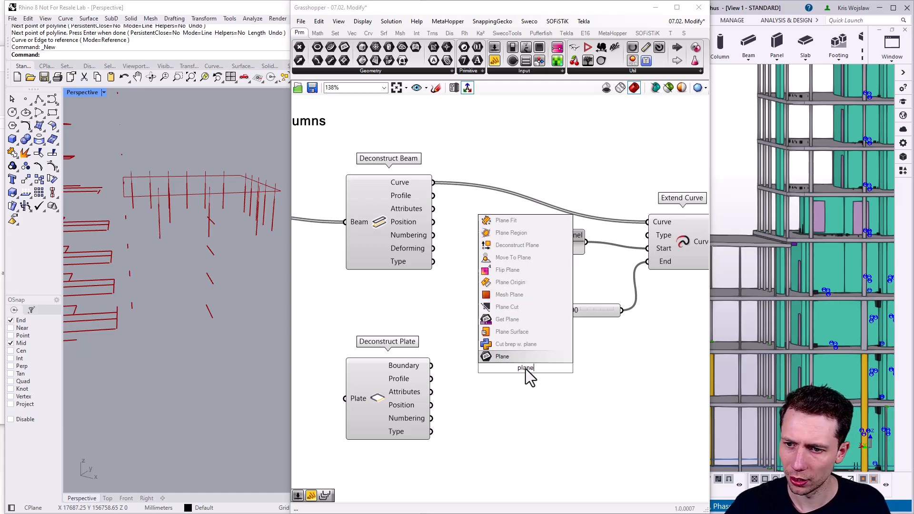
{"action": "key", "text": "BackSpace"}
{"action": "type", "text": "ar"}
{"action": "key", "text": "Return"}
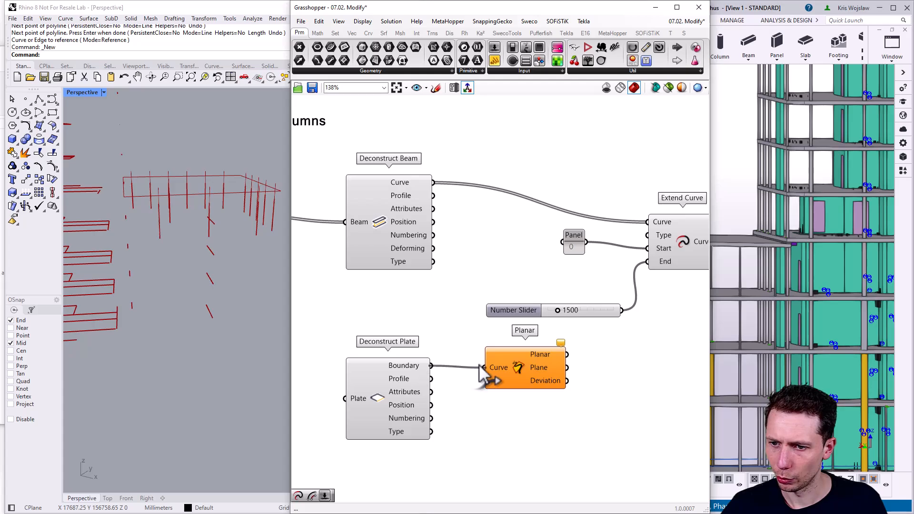
{"action": "left_click_drag", "start_coordinate": [483, 373], "coordinate": [483, 367]}
{"action": "left_click", "coordinate": [542, 374]}
{"action": "scroll", "coordinate": [132, 182], "scroll_direction": "up", "scroll_amount": 3}
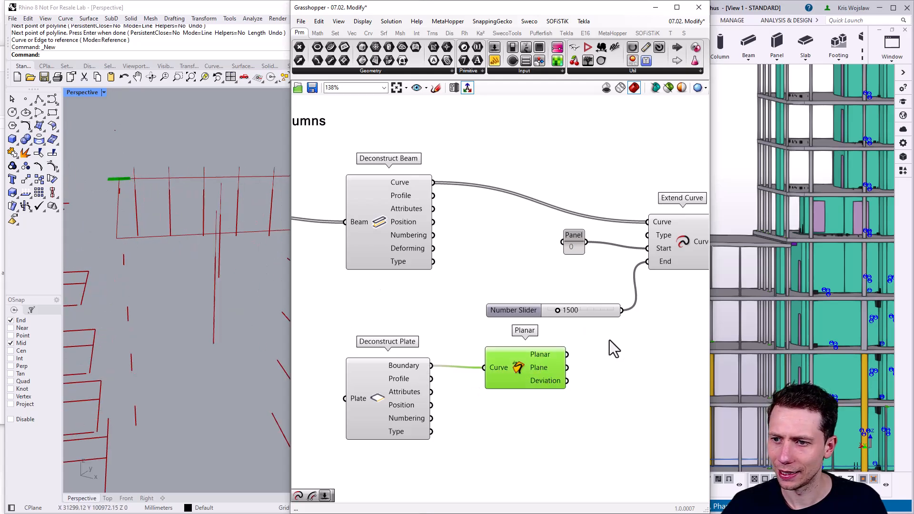
Step: Add a Curve | Plane intersection fed by Extend Curve's Curve output and Planar's Plane output, and check the points on the columns
{"action": "right_click_drag", "start_coordinate": [617, 350], "coordinate": [478, 322]}
{"action": "double_click", "coordinate": [586, 325]}
{"action": "type", "text": "plane cur"}
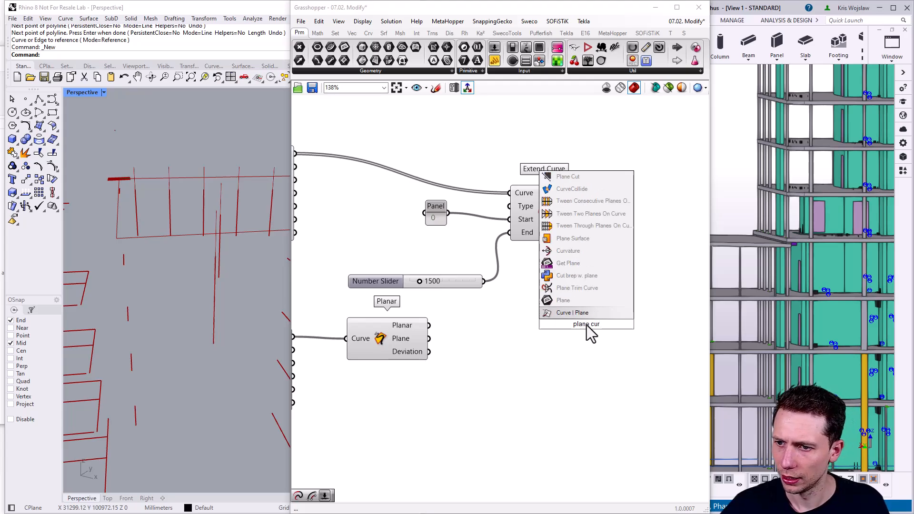
{"action": "key", "text": "Return"}
{"action": "left_click_drag", "start_coordinate": [558, 298], "coordinate": [613, 295]}
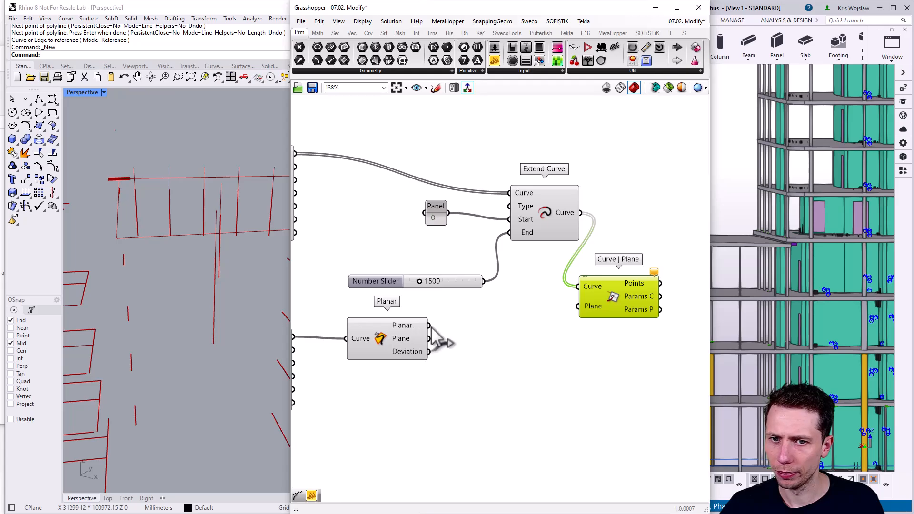
{"action": "left_click_drag", "start_coordinate": [466, 337], "coordinate": [582, 311]}
{"action": "right_click_drag", "start_coordinate": [616, 316], "coordinate": [469, 334]}
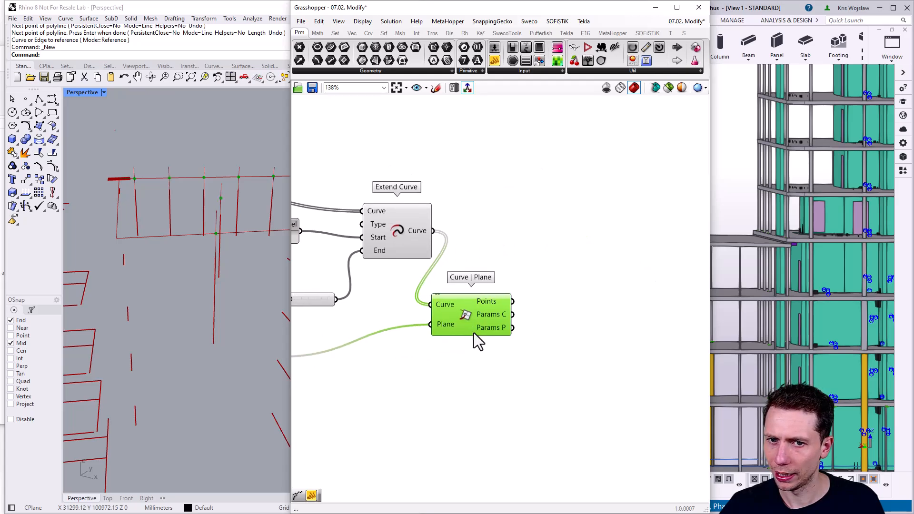
{"action": "left_click_drag", "start_coordinate": [468, 332], "coordinate": [541, 281]}
{"action": "scroll", "coordinate": [226, 232], "scroll_direction": "down", "scroll_amount": 4}
{"action": "mouse_move", "coordinate": [221, 233]}
{"action": "right_mouse_down"}
{"action": "mouse_move", "coordinate": [187, 239]}
{"action": "mouse_move", "coordinate": [244, 235]}
{"action": "mouse_move", "coordinate": [198, 218]}
{"action": "mouse_move", "coordinate": [241, 261]}
{"action": "mouse_move", "coordinate": [198, 235]}
{"action": "mouse_move", "coordinate": [228, 247]}
{"action": "mouse_move", "coordinate": [238, 231]}
{"action": "right_mouse_up"}
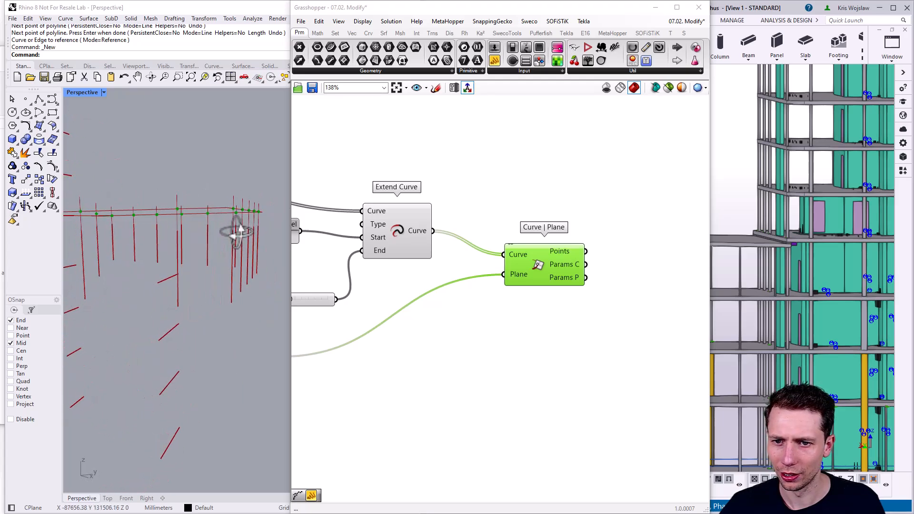
Step: Add a Shatter component fed by Extend Curve's Curve output and the intersection's Params C output as Parameters
{"action": "scroll", "coordinate": [564, 278], "scroll_direction": "down", "scroll_amount": 2}
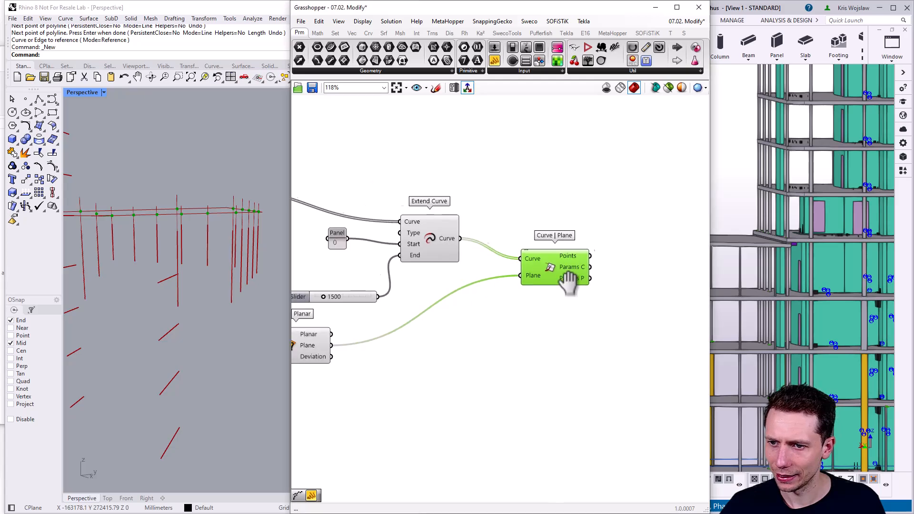
{"action": "left_click", "coordinate": [626, 281]}
{"action": "double_click", "coordinate": [625, 282]}
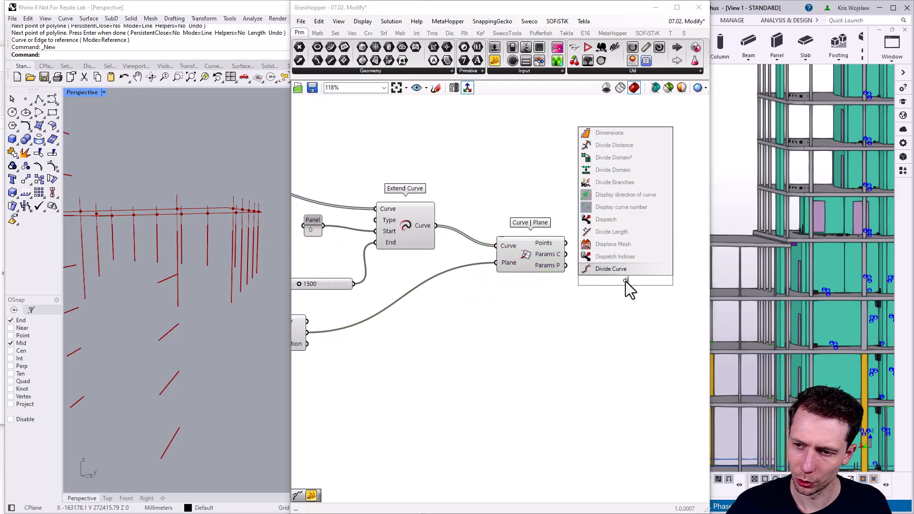
{"action": "type", "text": "sha"}
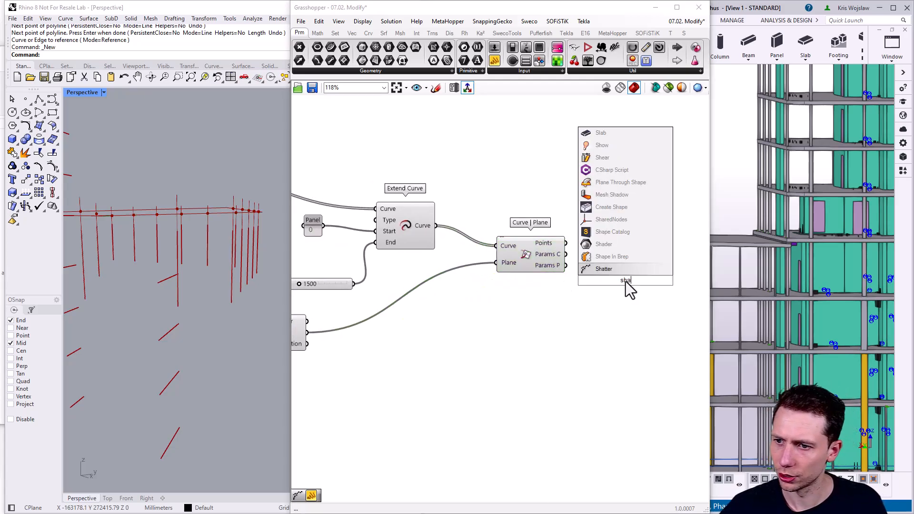
{"action": "left_click", "coordinate": [614, 270]}
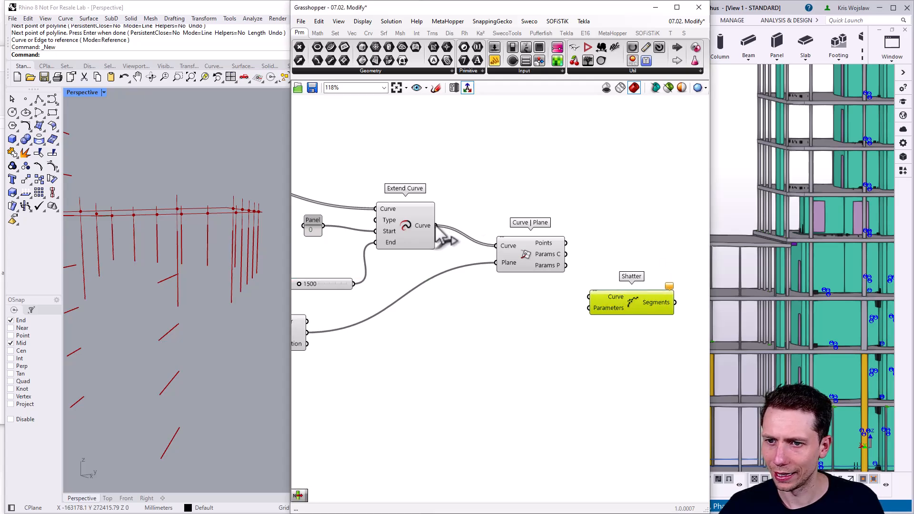
{"action": "left_click_drag", "start_coordinate": [513, 236], "coordinate": [623, 216]}
{"action": "mouse_move", "coordinate": [543, 271]}
{"action": "right_mouse_down"}
{"action": "mouse_move", "coordinate": [601, 275]}
{"action": "mouse_move", "coordinate": [526, 285]}
{"action": "mouse_move", "coordinate": [537, 285]}
{"action": "right_mouse_up"}
{"action": "left_click_drag", "start_coordinate": [537, 286], "coordinate": [560, 253]}
{"action": "right_click_drag", "start_coordinate": [615, 264], "coordinate": [518, 260]}
Step: Add a List Item connected to Shatter's Segments output and check the column segments against the slab outline
{"action": "mouse_move", "coordinate": [523, 253]}
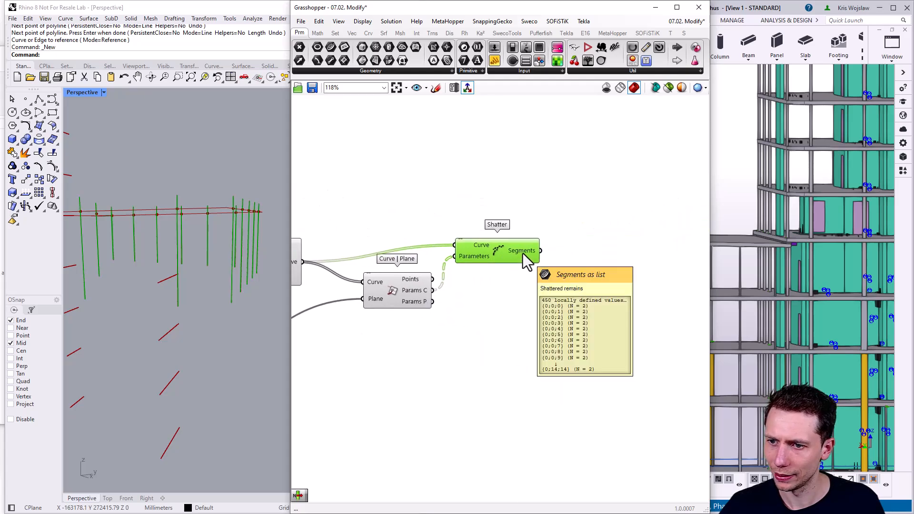
{"action": "double_click", "coordinate": [582, 263]}
{"action": "type", "text": "li"}
{"action": "left_click", "coordinate": [556, 252]}
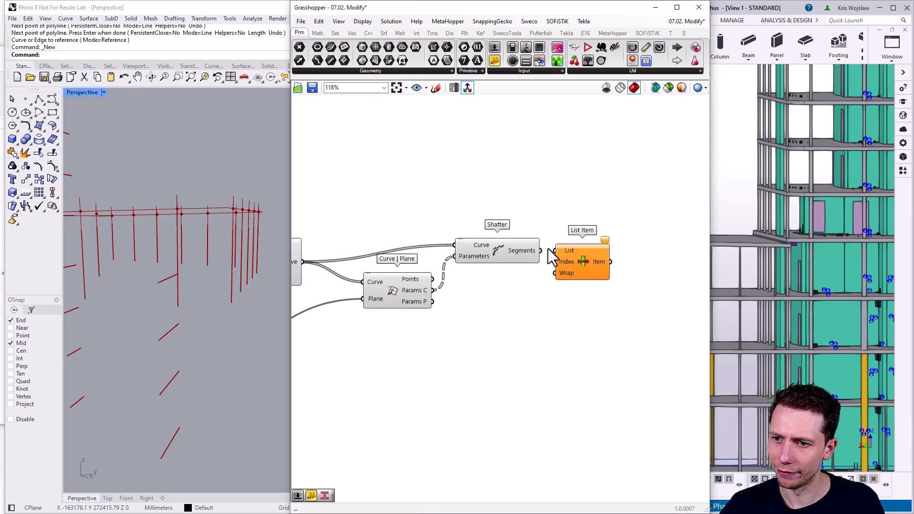
{"action": "left_click_drag", "start_coordinate": [561, 250], "coordinate": [562, 252]}
{"action": "right_click_drag", "start_coordinate": [224, 242], "coordinate": [152, 252]}
Step: Place a Modify Beam component after the List Item component
{"action": "scroll", "coordinate": [595, 283], "scroll_direction": "down", "scroll_amount": 4}
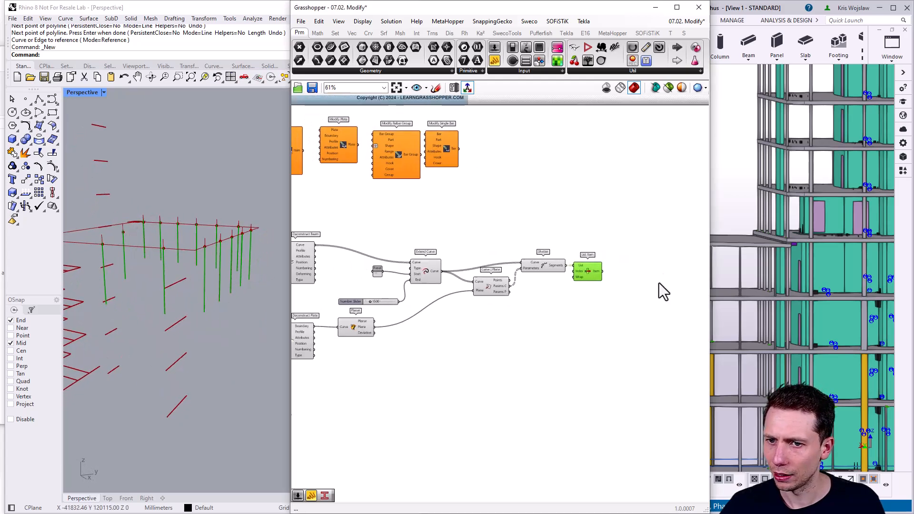
{"action": "double_click", "coordinate": [637, 265]}
{"action": "type", "text": "modi"}
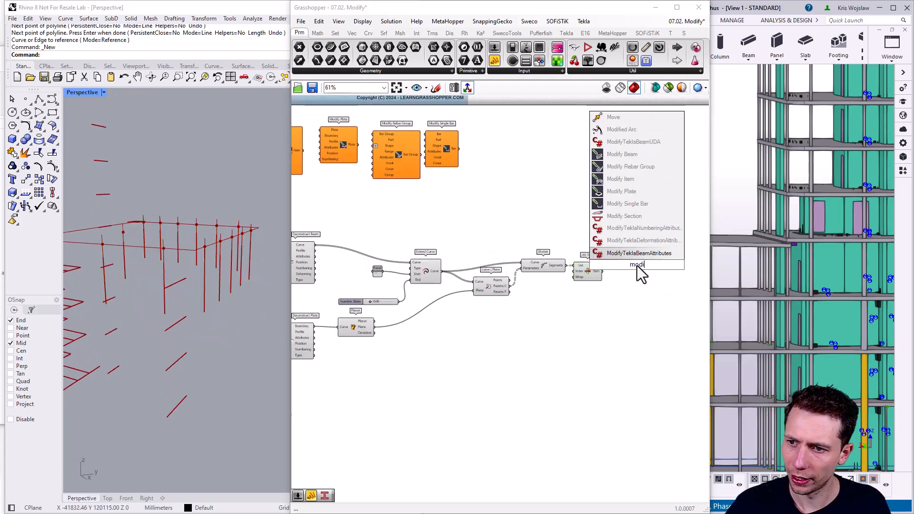
{"action": "left_click", "coordinate": [622, 154]}
{"action": "scroll", "coordinate": [532, 265], "scroll_direction": "up", "scroll_amount": 3}
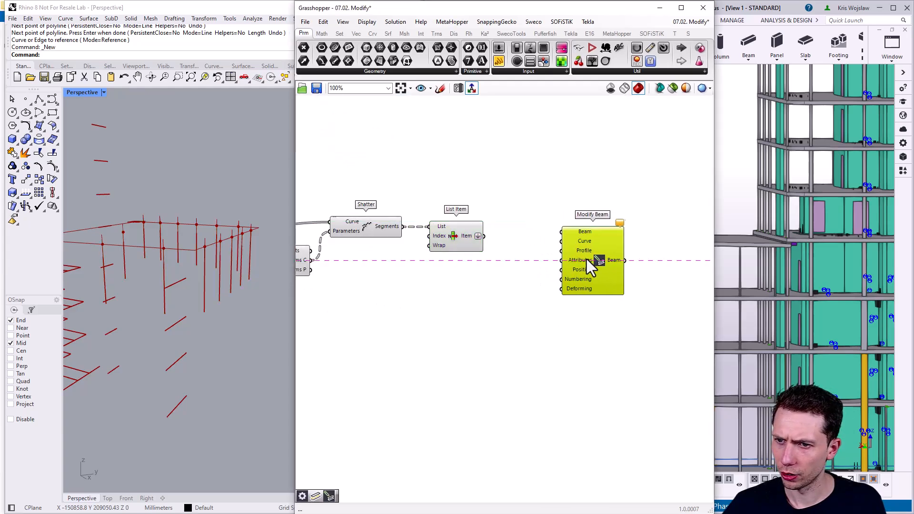
{"action": "scroll", "coordinate": [503, 279], "scroll_direction": "up", "scroll_amount": 2}
Step: Add a Rebuild Curve component with its Curve input fed by List Item's Item output
{"action": "double_click", "coordinate": [495, 289]}
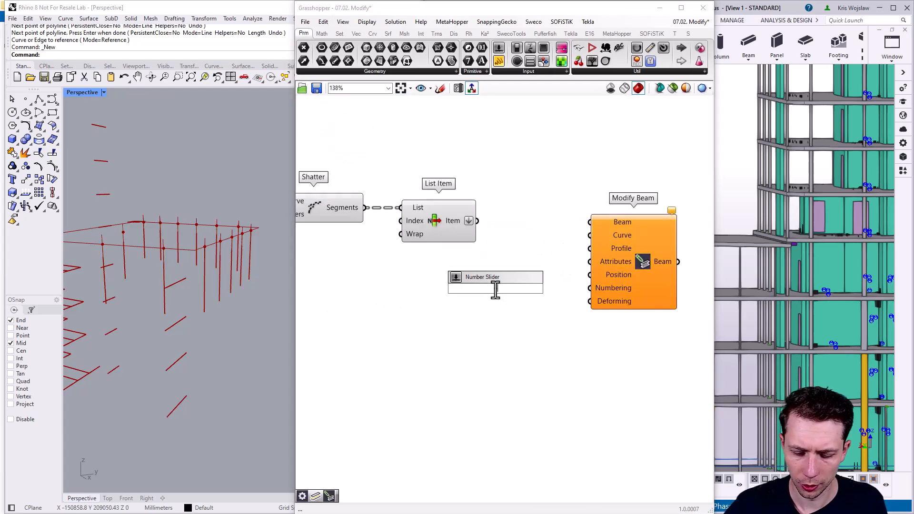
{"action": "type", "text": "reb"}
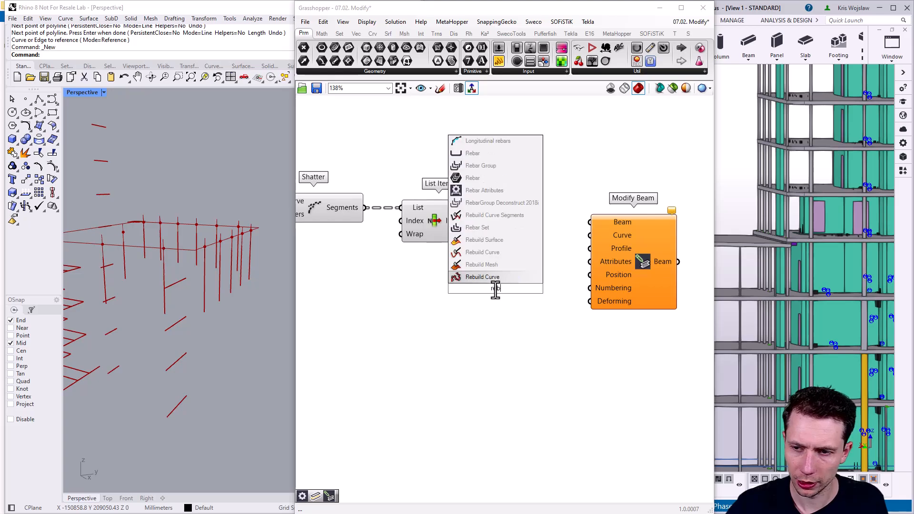
{"action": "left_click", "coordinate": [495, 278]}
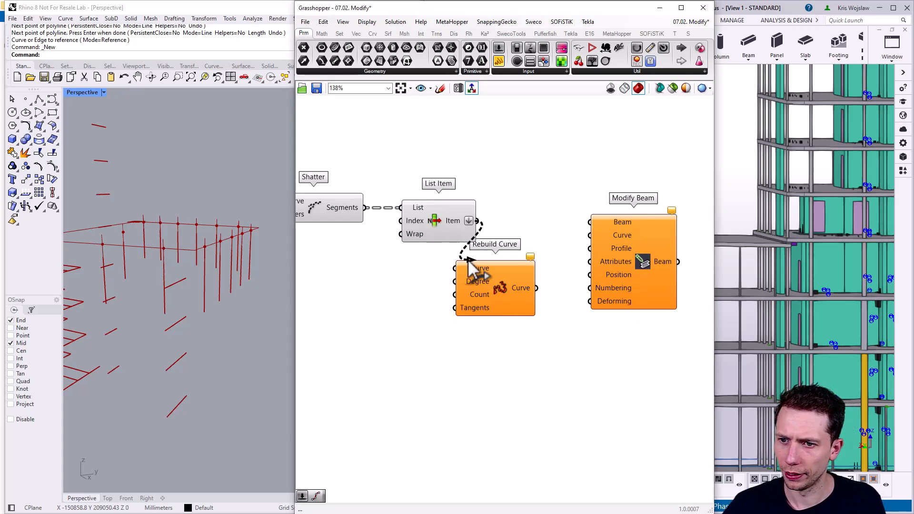
{"action": "left_click_drag", "start_coordinate": [468, 257], "coordinate": [469, 267]}
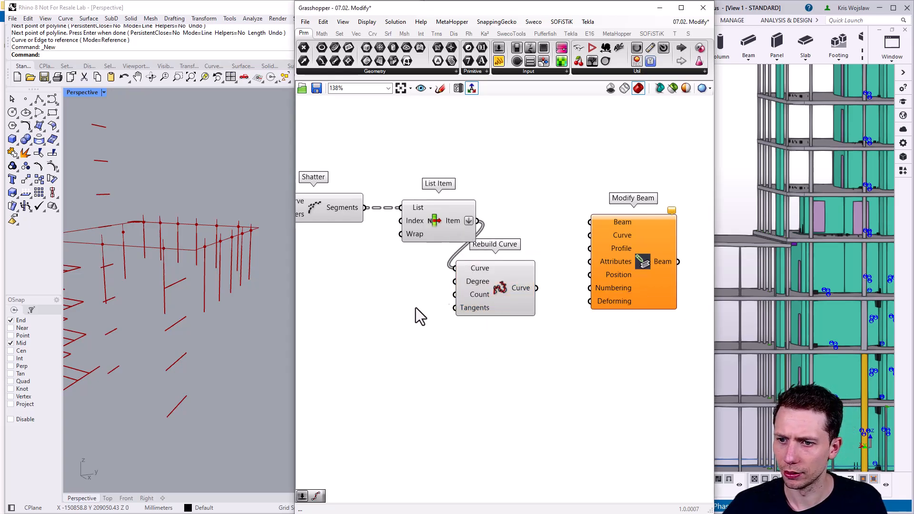
Step: Feed Rebuild Curve's Count input with a number slider of 2 and set its Degree to 1
{"action": "double_click", "coordinate": [381, 307]}
{"action": "type", "text": "2"}
{"action": "key", "text": "Return"}
{"action": "left_click_drag", "start_coordinate": [420, 308], "coordinate": [404, 304]}
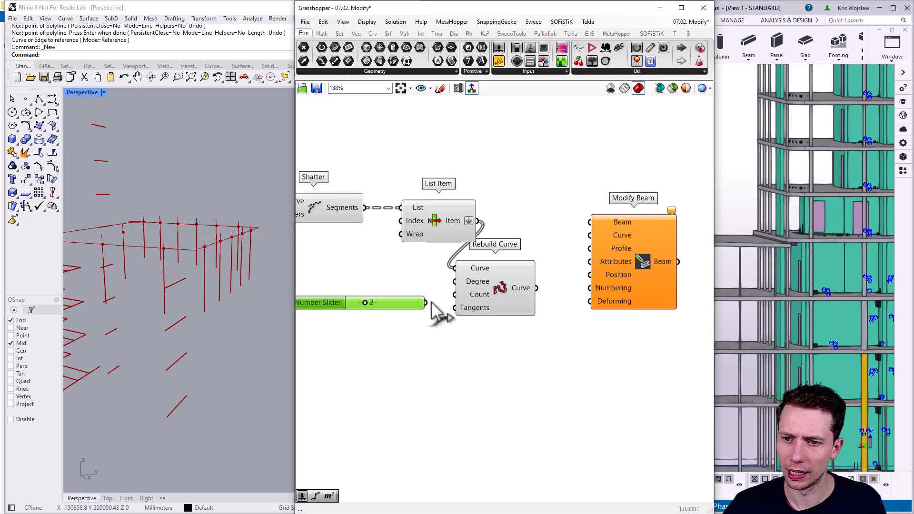
{"action": "right_click", "coordinate": [471, 280]}
{"action": "mouse_move", "coordinate": [544, 372]}
{"action": "left_click", "coordinate": [597, 375]}
{"action": "type", "text": "1"}
{"action": "left_click", "coordinate": [622, 386]}
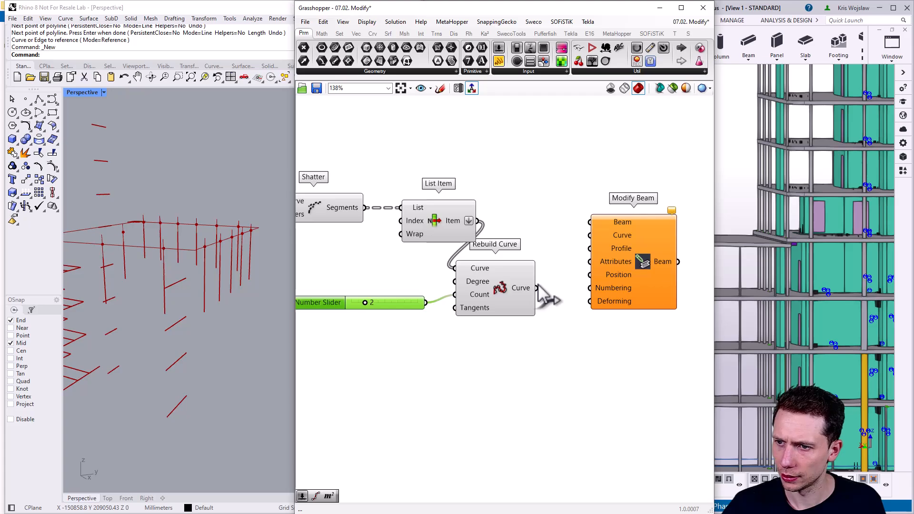
Step: Connect the columns' Model Object parameter to Modify Beam's Beam input and Rebuild Curve's output to its Curve input
{"action": "scroll", "coordinate": [535, 292], "scroll_direction": "down", "scroll_amount": 5}
{"action": "right_click_drag", "start_coordinate": [596, 275], "coordinate": [593, 252]}
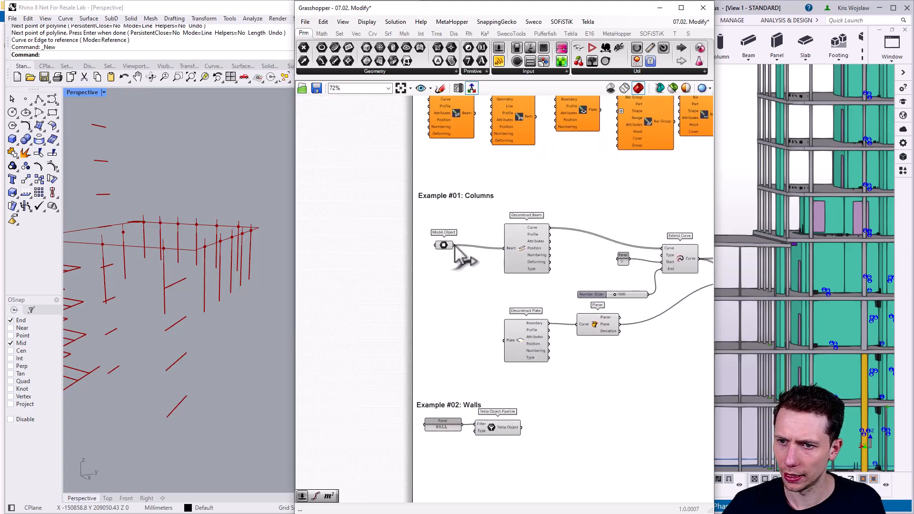
{"action": "scroll", "coordinate": [644, 302], "scroll_direction": "down", "scroll_amount": 4}
{"action": "scroll", "coordinate": [612, 320], "scroll_direction": "up", "scroll_amount": 7}
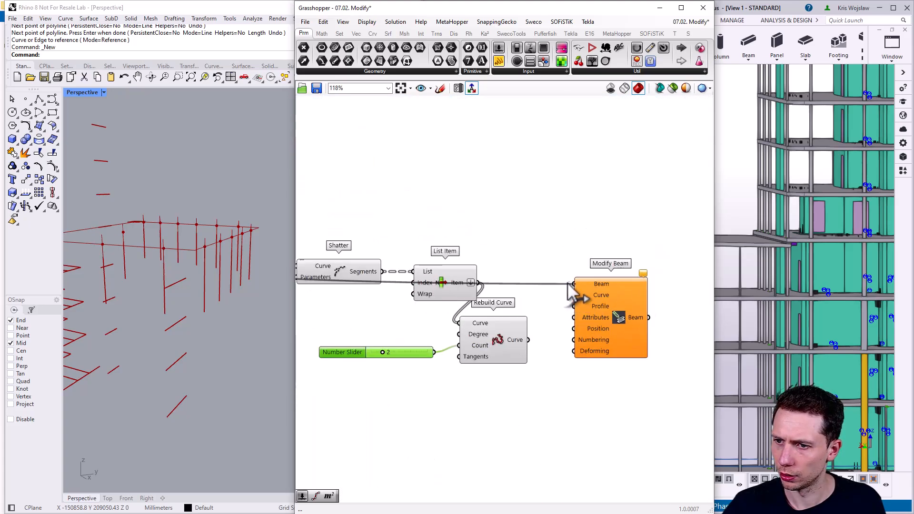
{"action": "left_click_drag", "start_coordinate": [578, 291], "coordinate": [582, 272]}
{"action": "scroll", "coordinate": [586, 315], "scroll_direction": "up", "scroll_amount": 2}
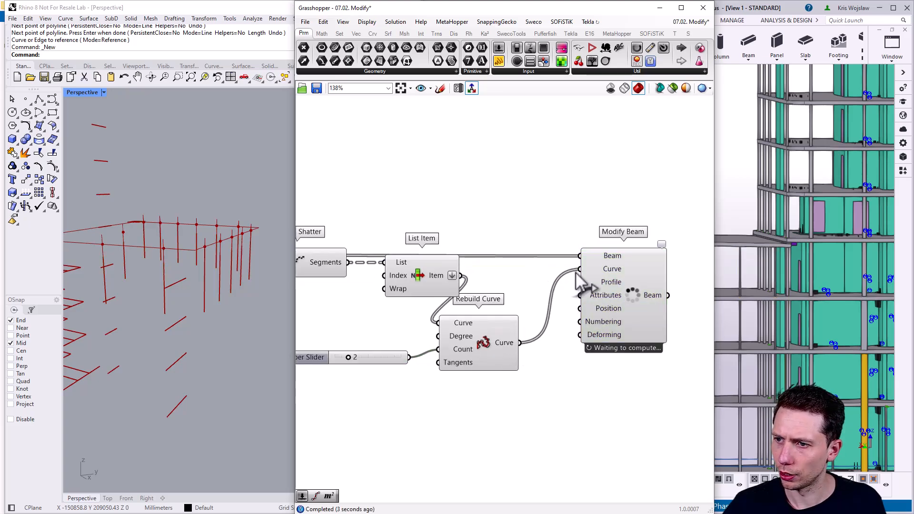
Step: Switch to the Tekla model and examine the modified top-floor columns against the sloped top slab
{"action": "left_click_drag", "start_coordinate": [617, 7], "coordinate": [389, 6]}
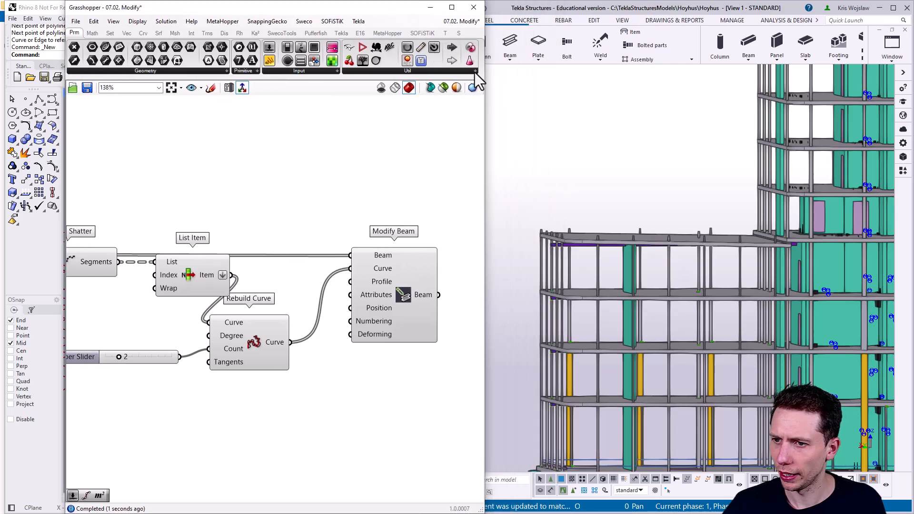
{"action": "scroll", "coordinate": [564, 242], "scroll_direction": "up", "scroll_amount": 5}
{"action": "scroll", "coordinate": [542, 256], "scroll_direction": "up", "scroll_amount": 4}
{"action": "scroll", "coordinate": [577, 254], "scroll_direction": "up", "scroll_amount": 3}
{"action": "middle_click_drag", "start_coordinate": [532, 253], "coordinate": [577, 244]}
{"action": "key", "text": "v"}
{"action": "left_click", "coordinate": [590, 271]}
{"action": "scroll", "coordinate": [583, 234], "scroll_direction": "down", "scroll_amount": 4}
{"action": "scroll", "coordinate": [576, 245], "scroll_direction": "down", "scroll_amount": 3}
{"action": "middle_click_drag", "start_coordinate": [875, 238], "coordinate": [659, 247]}
{"action": "scroll", "coordinate": [638, 221], "scroll_direction": "up", "scroll_amount": 2}
Step: Highlight the Deconstruct Plate component and examine its slab boundary against the column lines in Rhino
{"action": "left_click_drag", "start_coordinate": [244, 10], "coordinate": [430, 29]}
{"action": "scroll", "coordinate": [388, 240], "scroll_direction": "down", "scroll_amount": 4}
{"action": "right_click_drag", "start_coordinate": [387, 240], "coordinate": [524, 250]}
{"action": "scroll", "coordinate": [379, 288], "scroll_direction": "up", "scroll_amount": 1}
{"action": "scroll", "coordinate": [421, 323], "scroll_direction": "up", "scroll_amount": 2}
{"action": "left_click", "coordinate": [350, 339]}
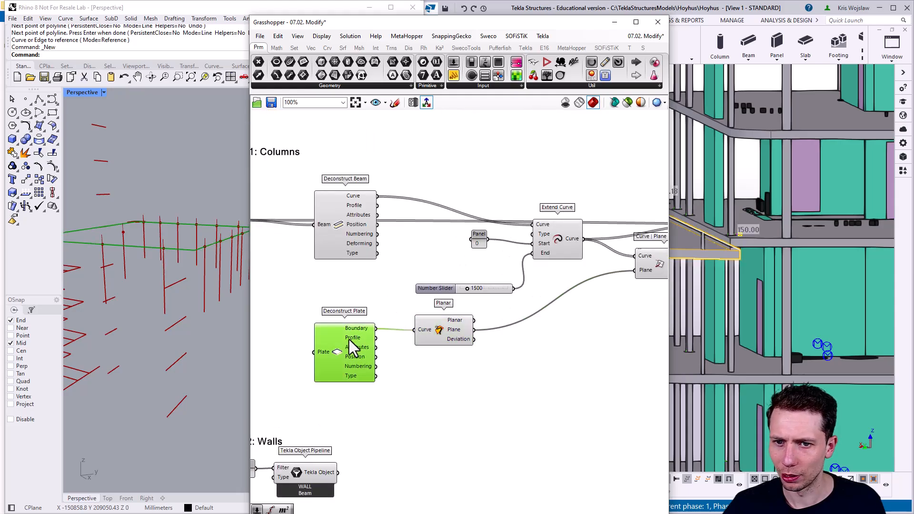
{"action": "right_click_drag", "start_coordinate": [130, 264], "coordinate": [160, 259]}
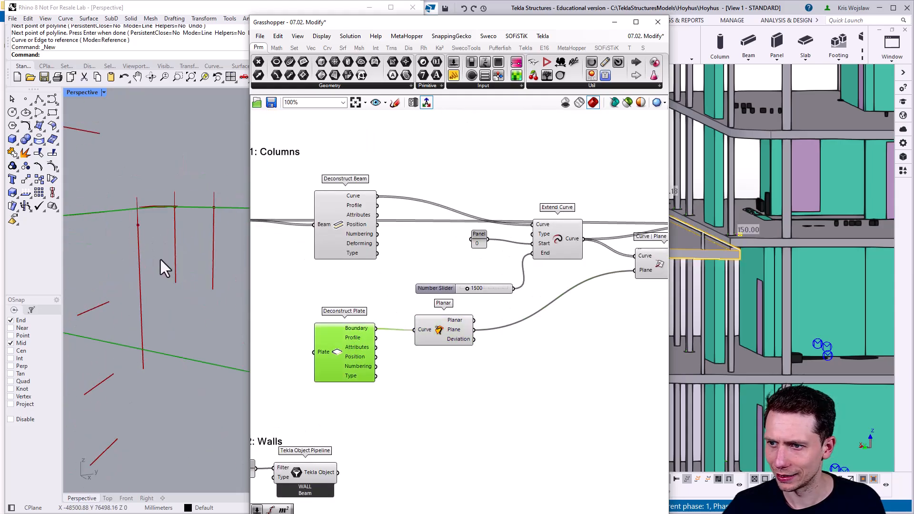
Step: Examine in Tekla how the column ends meet the top face of the sloped slab
{"action": "left_click_drag", "start_coordinate": [400, 33], "coordinate": [272, 27]}
{"action": "scroll", "coordinate": [698, 213], "scroll_direction": "down", "scroll_amount": 2}
{"action": "scroll", "coordinate": [698, 213], "scroll_direction": "up", "scroll_amount": 5}
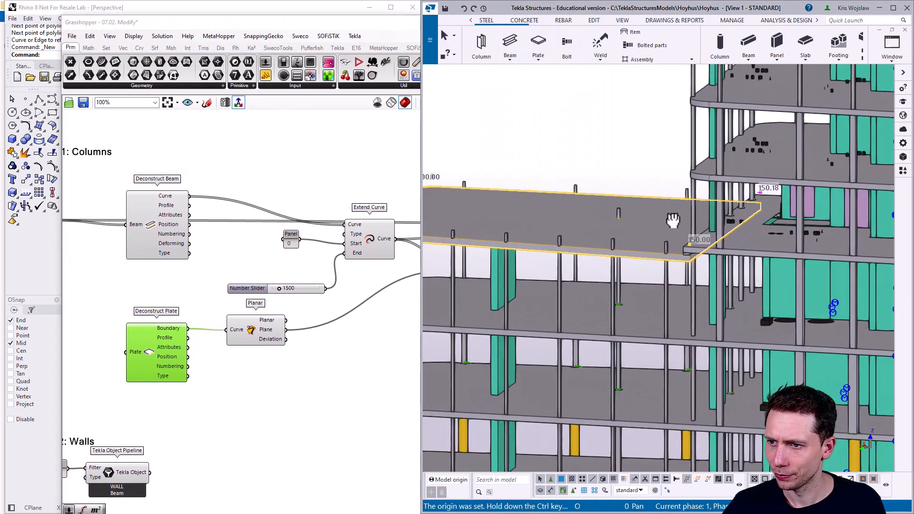
{"action": "scroll", "coordinate": [692, 209], "scroll_direction": "up", "scroll_amount": 2}
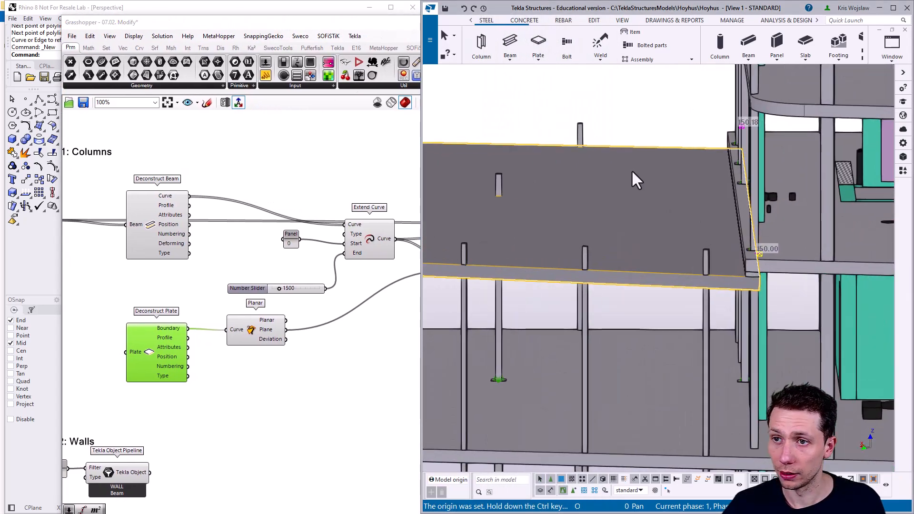
{"action": "middle_click_drag", "start_coordinate": [635, 183], "coordinate": [767, 198]}
Step: Add a Tekla Polyline parameter to the canvas below the Planar component
{"action": "left_click", "coordinate": [276, 387]}
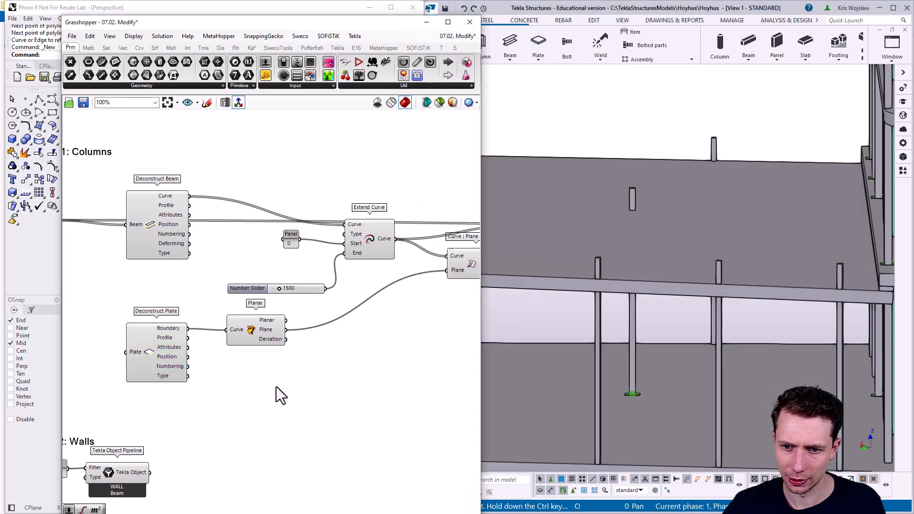
{"action": "double_click", "coordinate": [276, 387]}
{"action": "type", "text": "polu"}
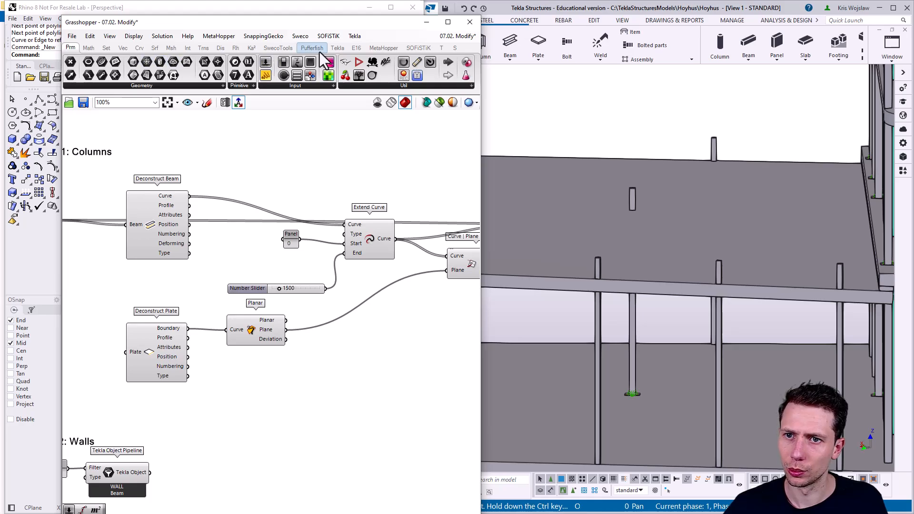
{"action": "left_click", "coordinate": [337, 47]}
{"action": "left_click", "coordinate": [83, 74]}
{"action": "left_click", "coordinate": [229, 369]}
Step: Pick a three-point polyline on the slab's top face for the Tekla Polyline parameter and connect it to Planar's Curve input
{"action": "right_click", "coordinate": [230, 369]}
{"action": "left_click", "coordinate": [218, 389]}
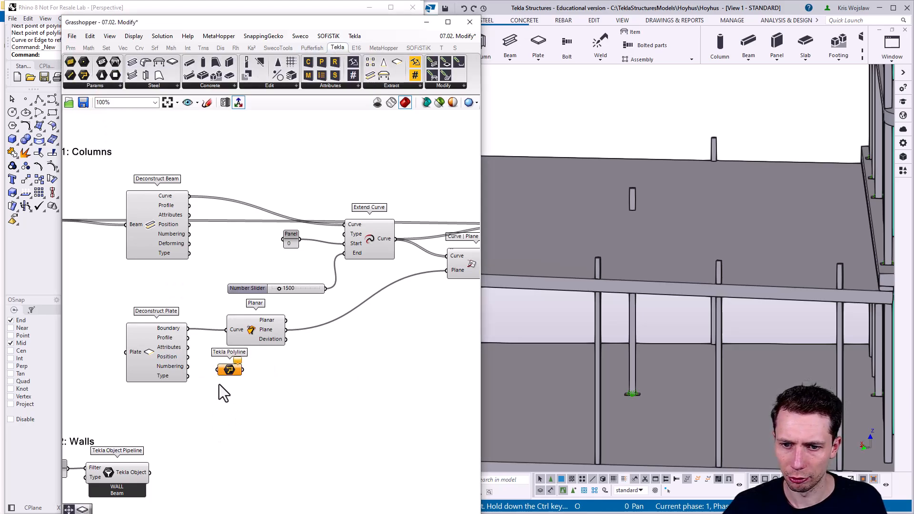
{"action": "right_click", "coordinate": [228, 373]}
{"action": "left_click", "coordinate": [292, 404]}
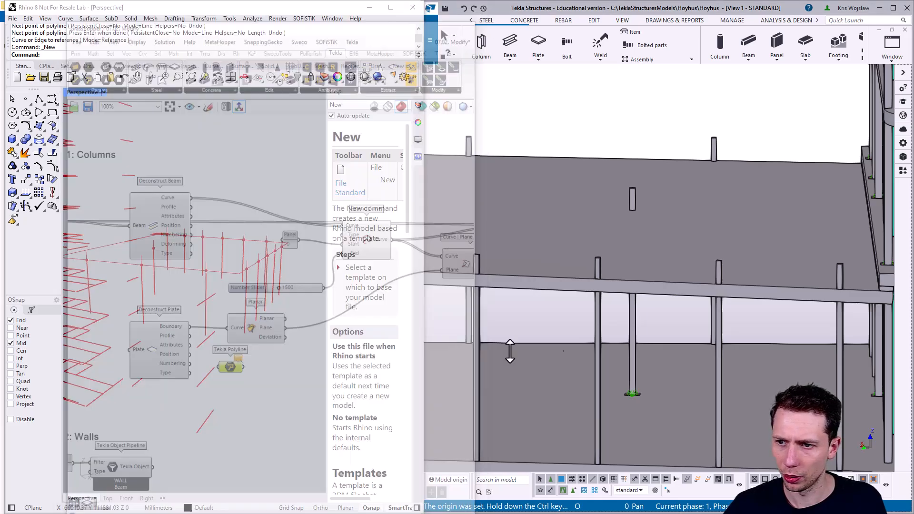
{"action": "left_click", "coordinate": [670, 282]}
{"action": "middle_click_drag", "start_coordinate": [531, 302], "coordinate": [832, 313]}
{"action": "scroll", "coordinate": [827, 311], "scroll_direction": "down", "scroll_amount": 2}
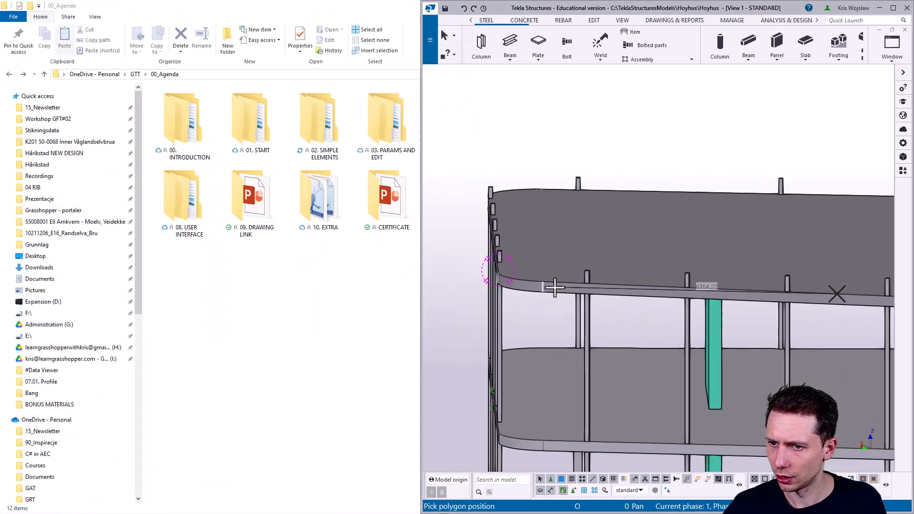
{"action": "scroll", "coordinate": [533, 293], "scroll_direction": "up", "scroll_amount": 3}
{"action": "left_click", "coordinate": [550, 283]}
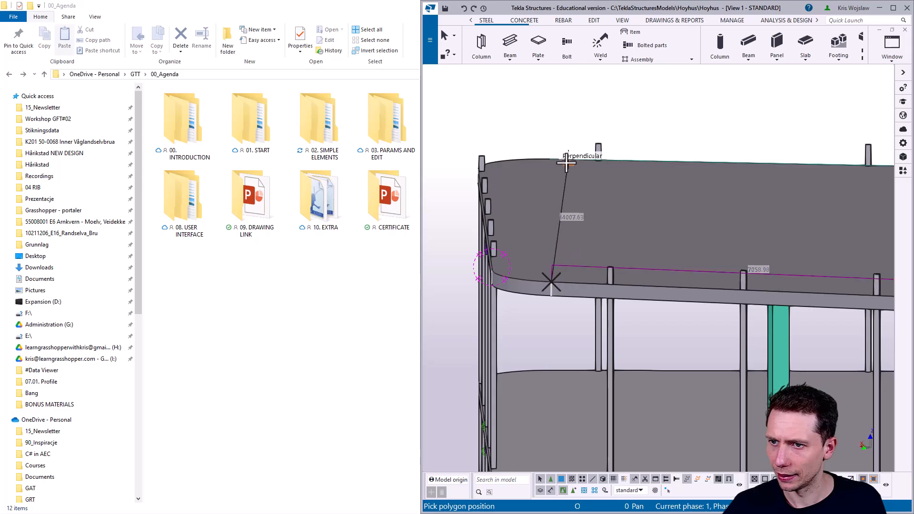
{"action": "left_click", "coordinate": [566, 161]}
{"action": "middle_click", "coordinate": [566, 161]}
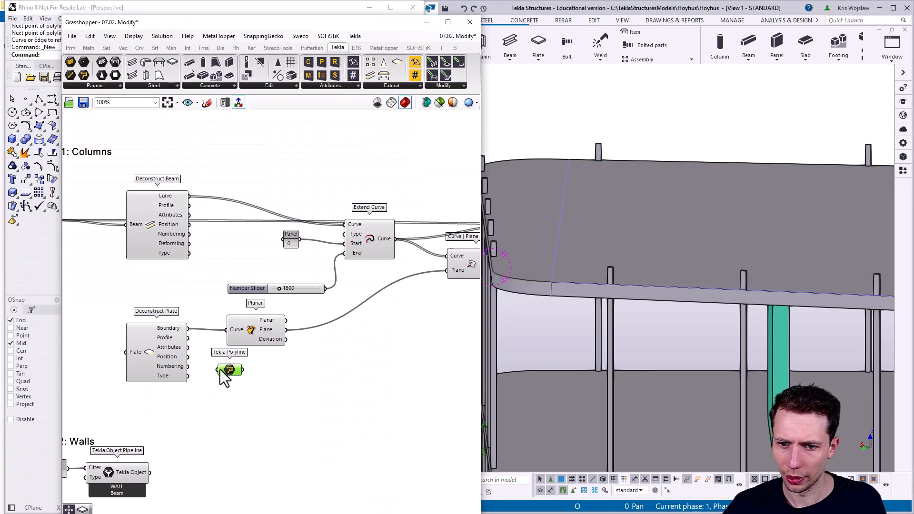
{"action": "left_click_drag", "start_coordinate": [241, 369], "coordinate": [227, 330]}
{"action": "scroll", "coordinate": [227, 331], "scroll_direction": "down", "scroll_amount": 2}
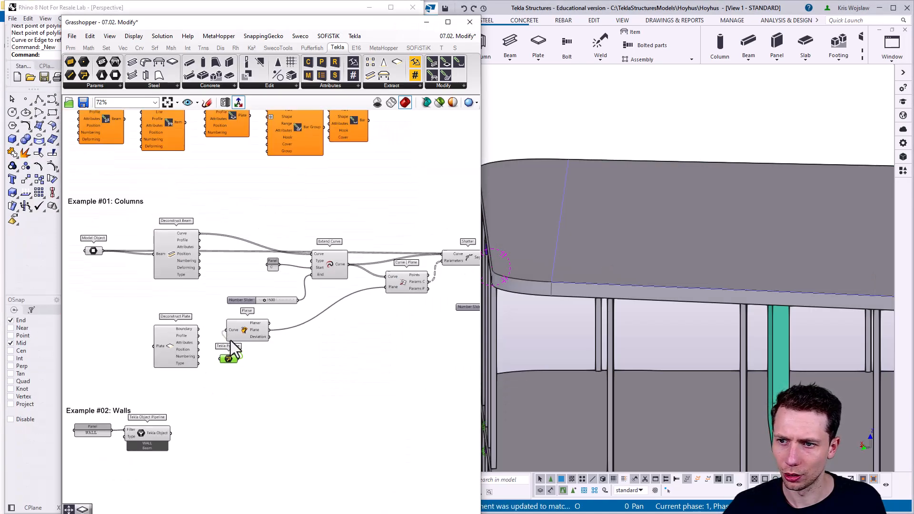
Step: Inspect the top-floor column ends beneath the sloped slab in Tekla, close up and from several angles
{"action": "scroll", "coordinate": [221, 310], "scroll_direction": "down", "scroll_amount": 2}
{"action": "scroll", "coordinate": [242, 342], "scroll_direction": "up", "scroll_amount": 4}
{"action": "scroll", "coordinate": [574, 275], "scroll_direction": "down", "scroll_amount": 3}
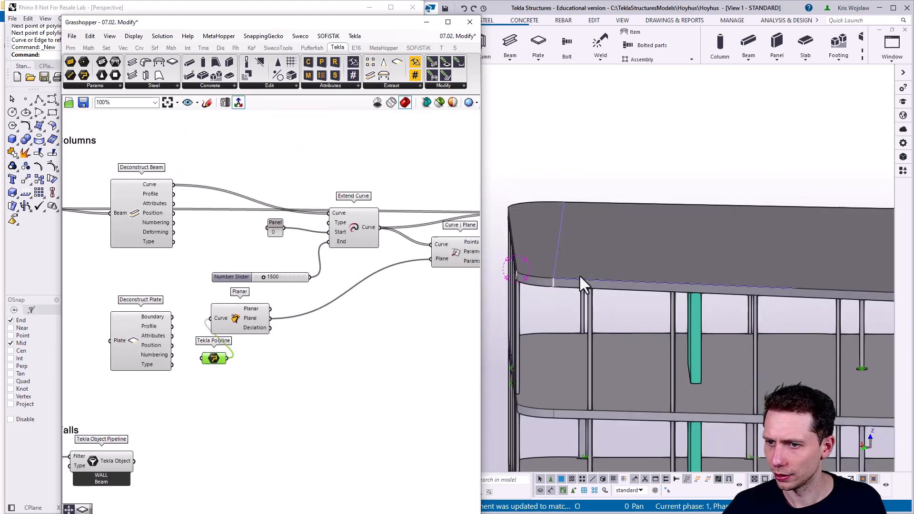
{"action": "middle_click_drag", "start_coordinate": [575, 279], "coordinate": [581, 252], "text": "ctrl"}
{"action": "scroll", "coordinate": [580, 253], "scroll_direction": "up", "scroll_amount": 5}
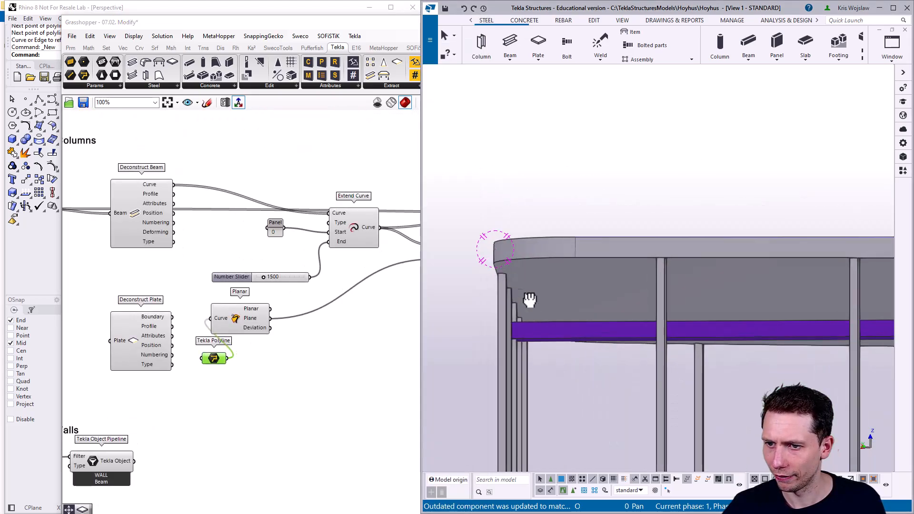
{"action": "scroll", "coordinate": [480, 280], "scroll_direction": "up", "scroll_amount": 5}
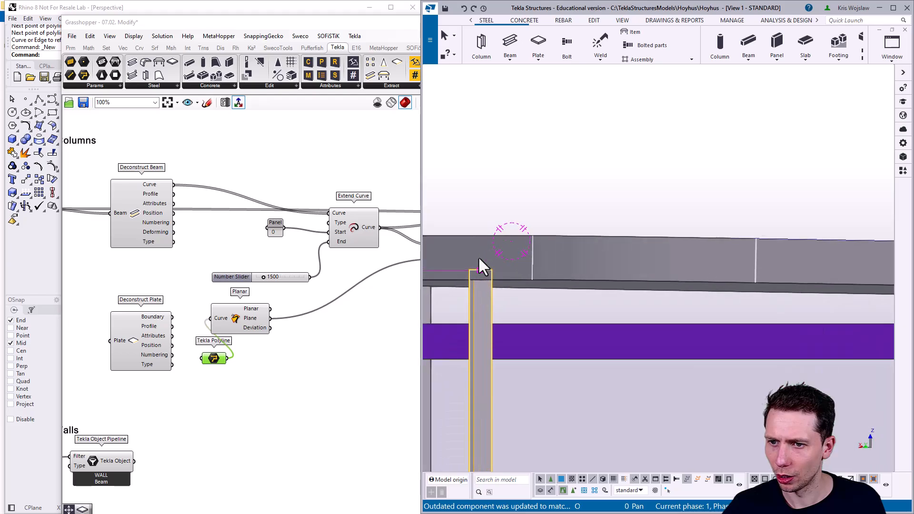
{"action": "scroll", "coordinate": [462, 270], "scroll_direction": "down", "scroll_amount": 4}
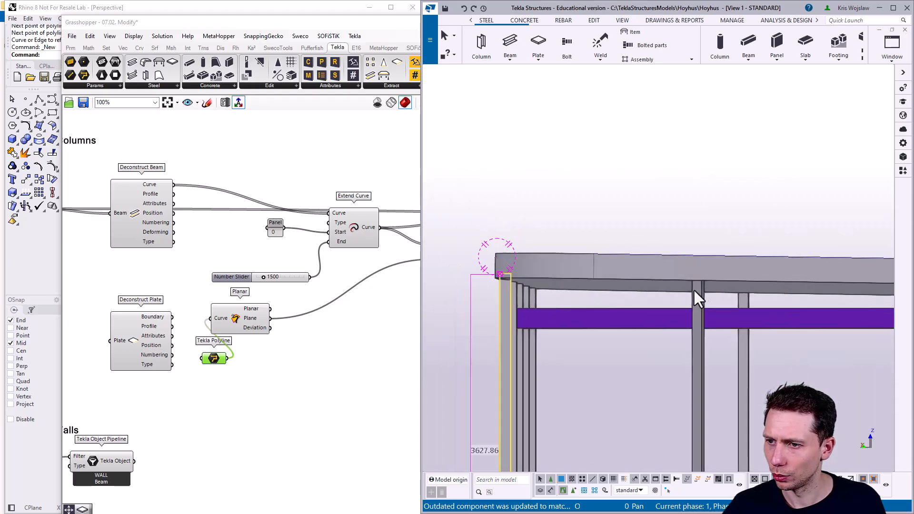
{"action": "scroll", "coordinate": [578, 257], "scroll_direction": "down", "scroll_amount": 8}
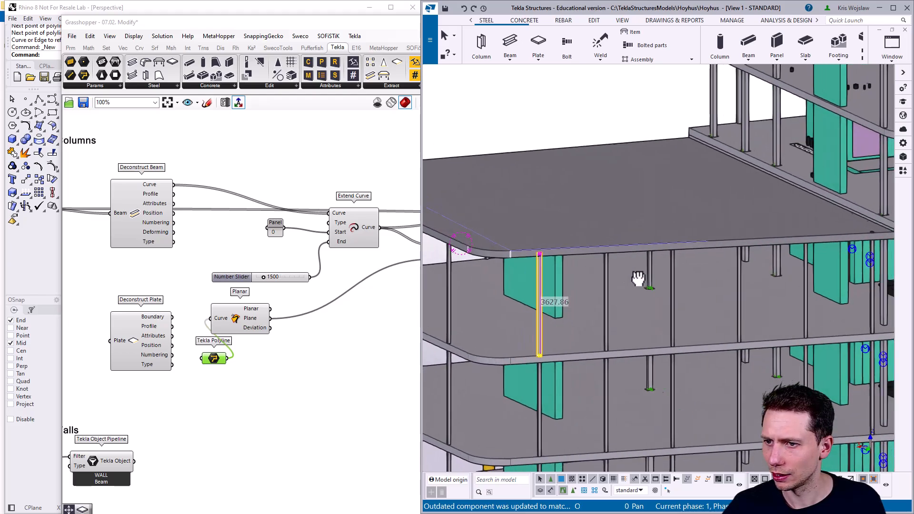
{"action": "scroll", "coordinate": [669, 277], "scroll_direction": "down", "scroll_amount": 3}
{"action": "middle_click_drag", "start_coordinate": [662, 275], "coordinate": [740, 271]}
{"action": "left_click", "coordinate": [533, 142]}
{"action": "scroll", "coordinate": [624, 237], "scroll_direction": "down", "scroll_amount": 2}
{"action": "mouse_move", "coordinate": [566, 239]}
{"action": "middle_mouse_down"}
{"action": "mouse_move", "coordinate": [605, 242]}
{"action": "mouse_move", "coordinate": [579, 238]}
{"action": "middle_mouse_up"}
{"action": "scroll", "coordinate": [579, 238], "scroll_direction": "down", "scroll_amount": 2}
Step: Highlight the Tekla Object Pipeline in Example #02: Walls and examine which walls it references across the Tekla building
{"action": "left_click", "coordinate": [295, 405]}
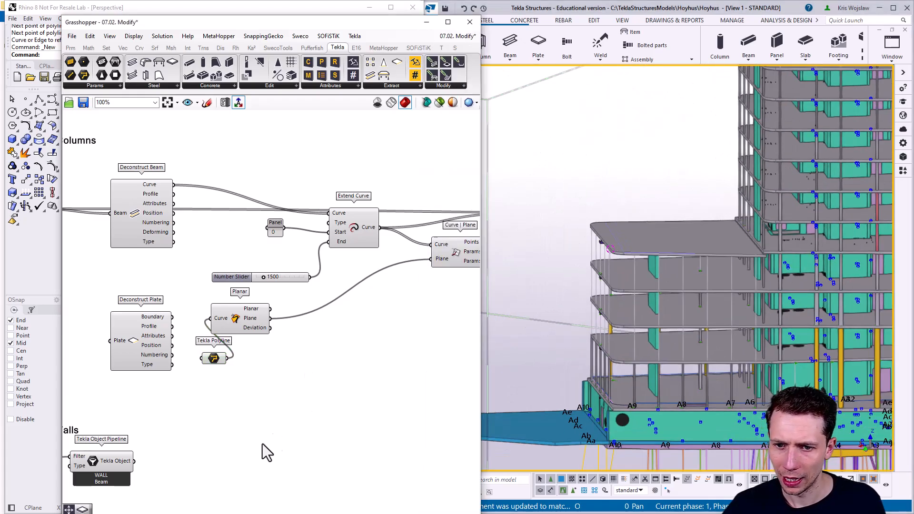
{"action": "right_click_drag", "start_coordinate": [259, 435], "coordinate": [294, 289]}
{"action": "right_click_drag", "start_coordinate": [190, 322], "coordinate": [289, 241]}
{"action": "left_click", "coordinate": [250, 236]}
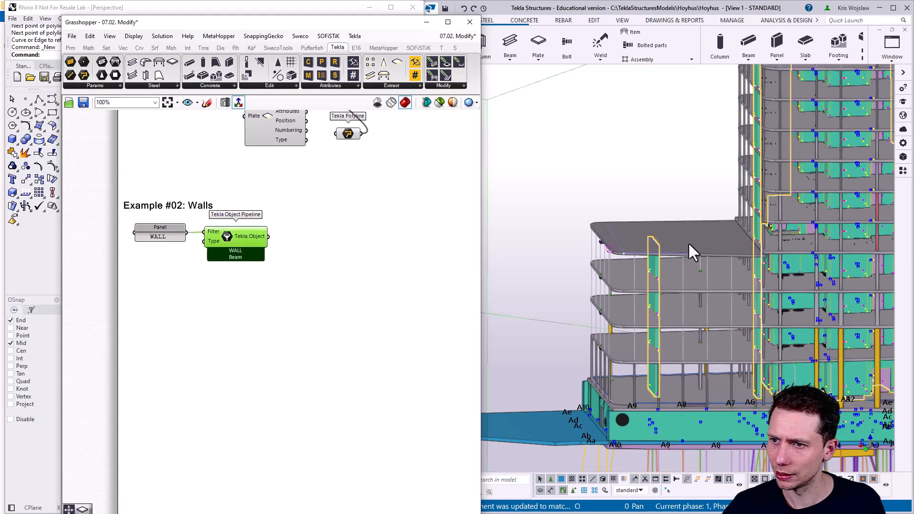
{"action": "scroll", "coordinate": [733, 242], "scroll_direction": "down", "scroll_amount": 3}
{"action": "scroll", "coordinate": [706, 253], "scroll_direction": "down", "scroll_amount": 3}
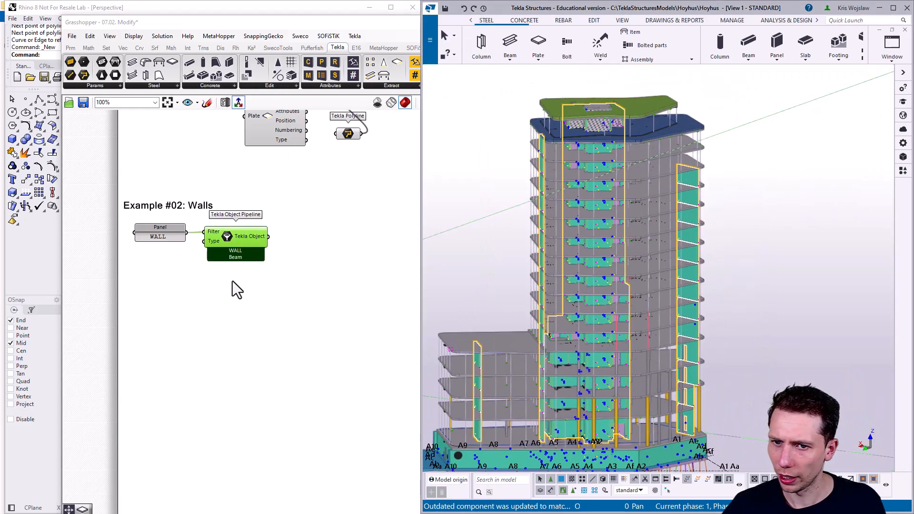
{"action": "scroll", "coordinate": [189, 255], "scroll_direction": "up", "scroll_amount": 2}
{"action": "right_click_drag", "start_coordinate": [189, 255], "coordinate": [103, 235]}
{"action": "mouse_move", "coordinate": [190, 209]}
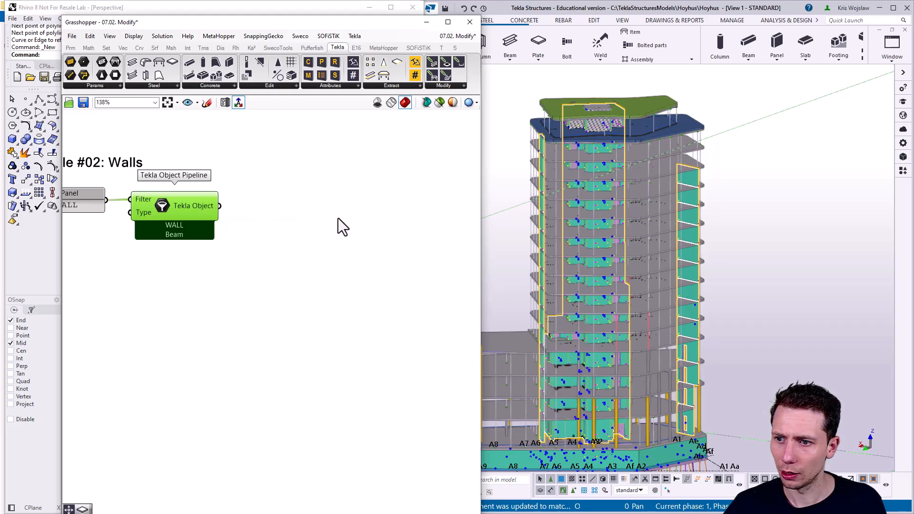
Step: Add a Get Property component beside the wall pipeline and feed the pipeline's objects into its Tekla Object input
{"action": "left_click", "coordinate": [324, 219]}
{"action": "double_click", "coordinate": [324, 219]}
{"action": "type", "text": "proper"}
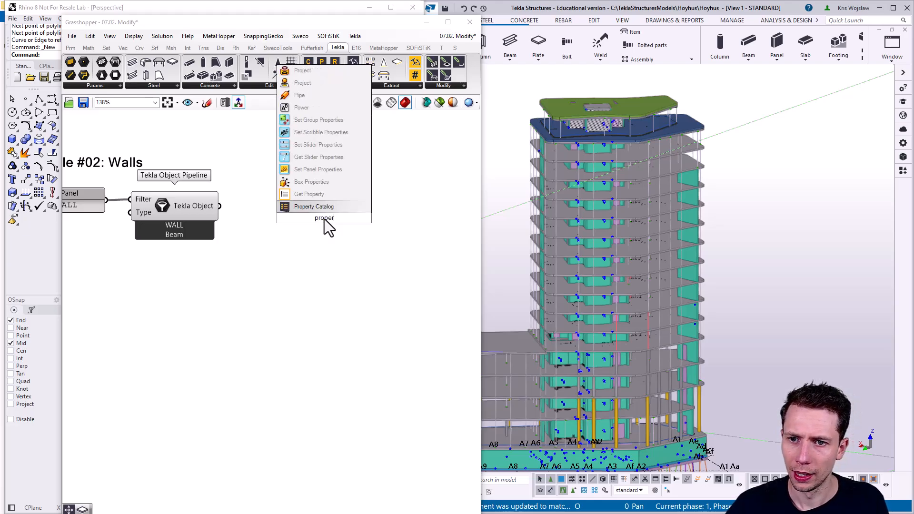
{"action": "key", "text": "Up"}
{"action": "key", "text": "Return"}
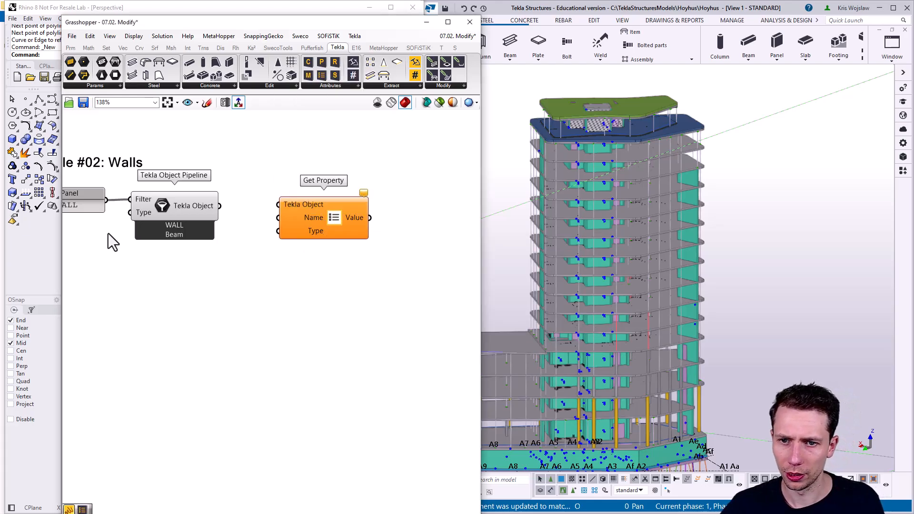
{"action": "left_click_drag", "start_coordinate": [219, 206], "coordinate": [292, 254]}
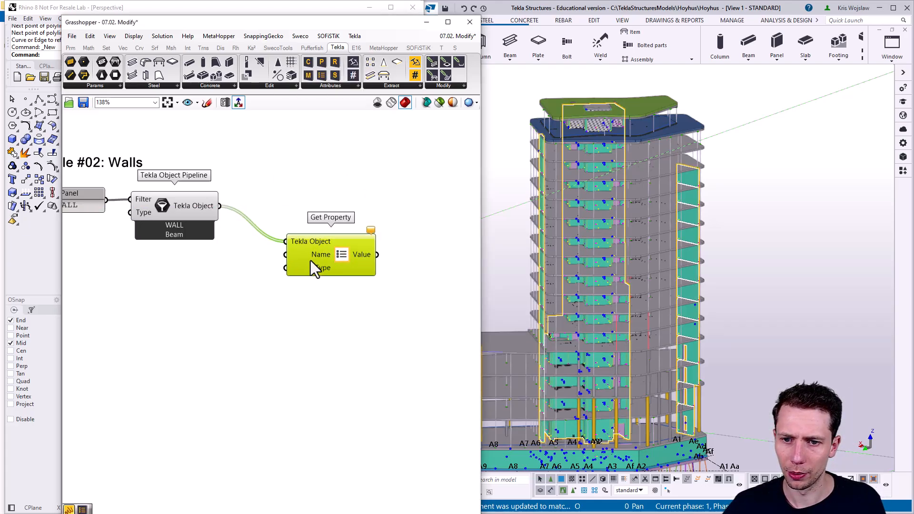
Step: Add a panel containing WEIGHT and connect it to Get Property's Name input
{"action": "double_click", "coordinate": [173, 310]}
{"action": "type", "text": "//"}
{"action": "type", "text": "WEIGHT"}
{"action": "key", "text": "Return"}
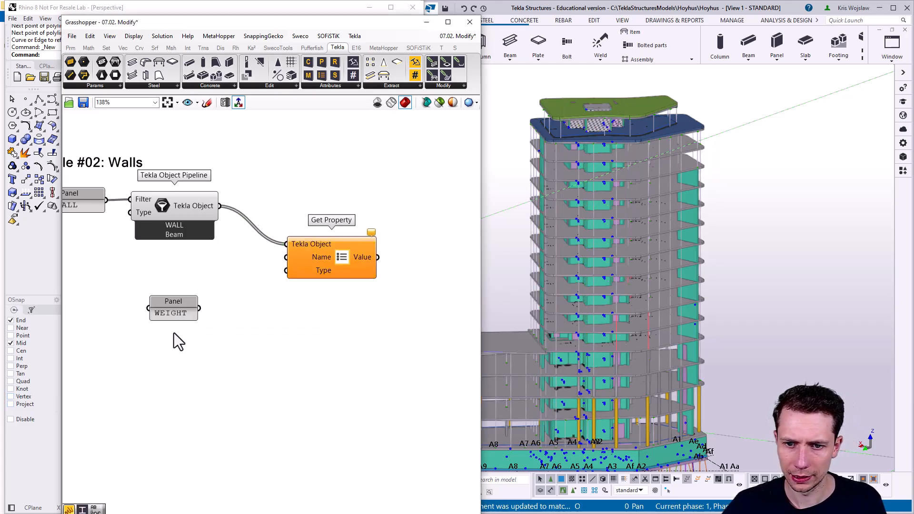
{"action": "left_click_drag", "start_coordinate": [198, 308], "coordinate": [286, 257]}
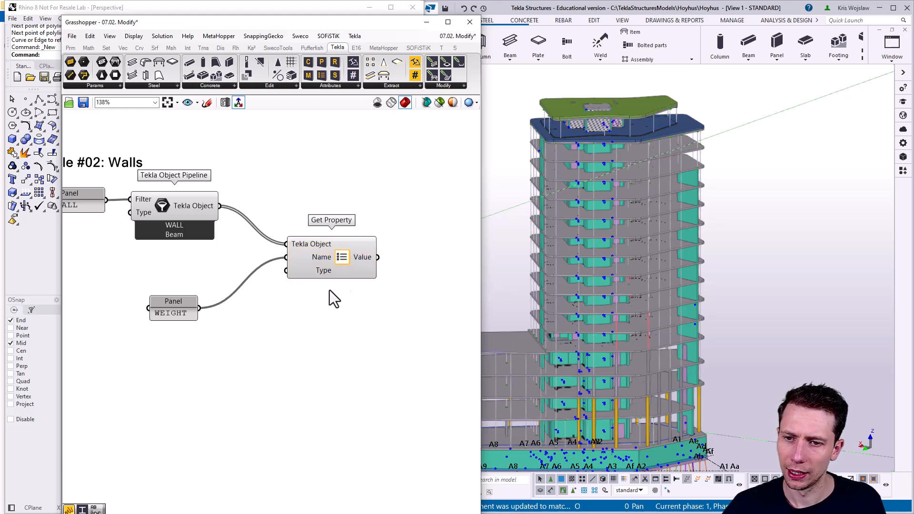
Step: Inquire the part information of one outer concrete wall in Tekla, check its weight and volume, and close the report
{"action": "mouse_move", "coordinate": [369, 260]}
{"action": "right_click_drag", "start_coordinate": [369, 260], "coordinate": [259, 233]}
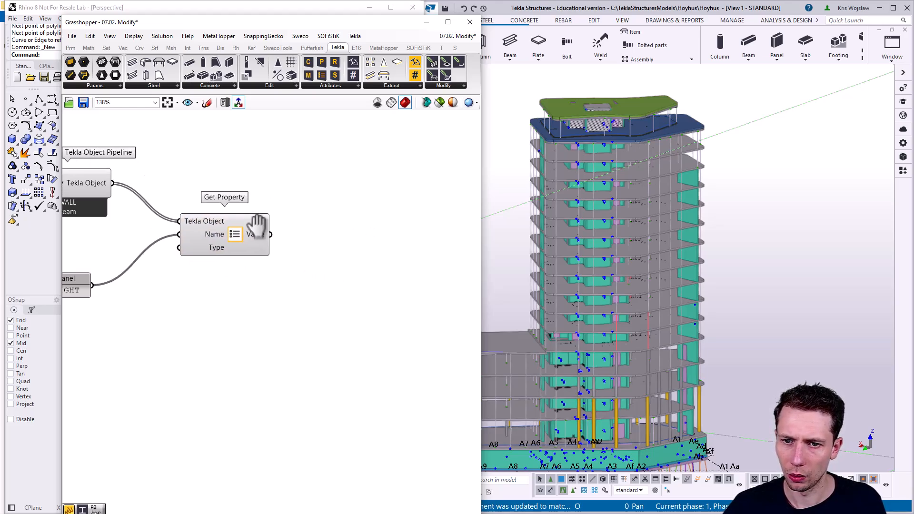
{"action": "right_click_drag", "start_coordinate": [360, 241], "coordinate": [381, 242]}
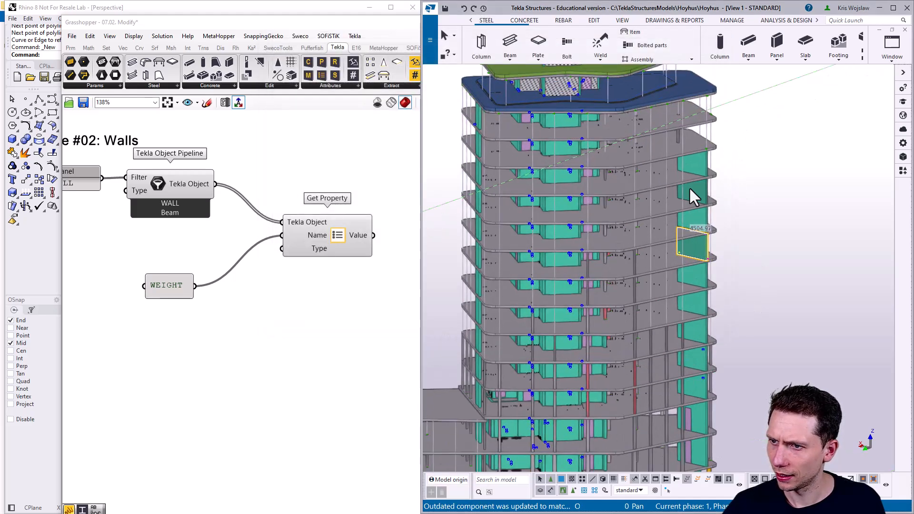
{"action": "right_click", "coordinate": [699, 196]}
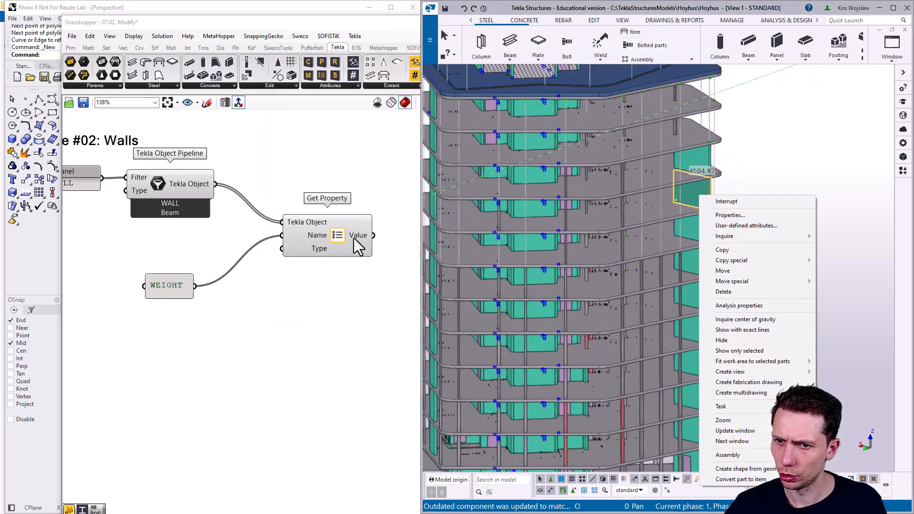
{"action": "mouse_move", "coordinate": [723, 240]}
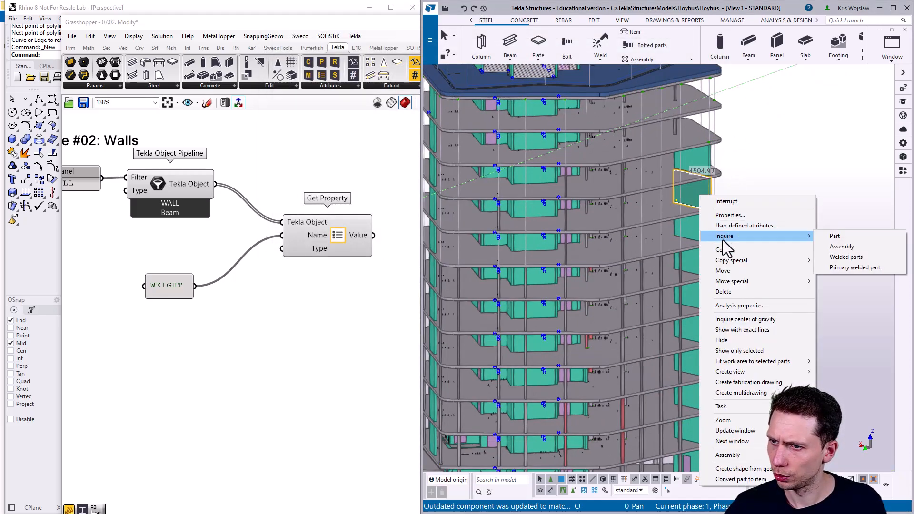
{"action": "left_click", "coordinate": [834, 236]}
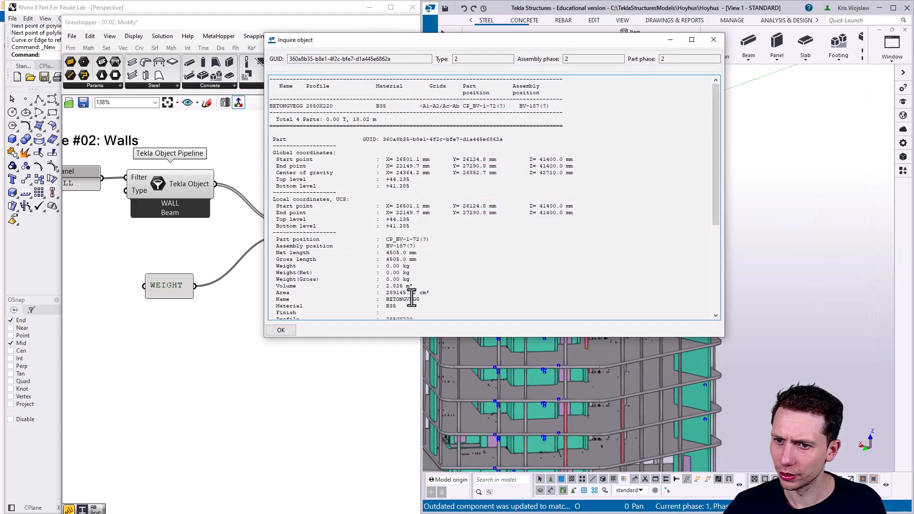
{"action": "left_click", "coordinate": [718, 44]}
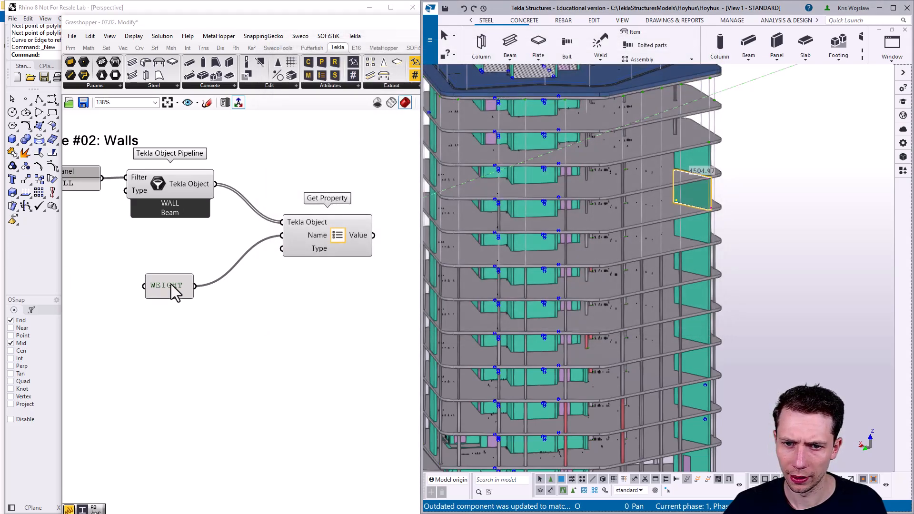
Step: Change the property name panel's text to VOLUME_NET and widen the panel to fit it on one line
{"action": "double_click", "coordinate": [174, 288]}
{"action": "type", "text": "VOLUME_NET"}
{"action": "left_click", "coordinate": [196, 358]}
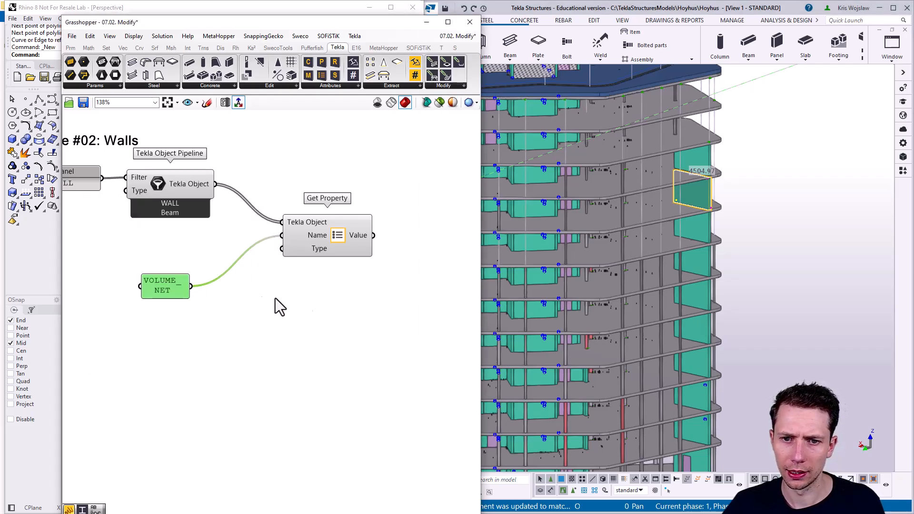
{"action": "left_click_drag", "start_coordinate": [189, 295], "coordinate": [213, 294]}
Step: Connect a new panel to Get Property's Value output, enlarge it and place it farther from the component
{"action": "right_click_drag", "start_coordinate": [314, 288], "coordinate": [202, 287]}
{"action": "double_click", "coordinate": [374, 232]}
{"action": "type", "text": "//"}
{"action": "key", "text": "Return"}
{"action": "left_click_drag", "start_coordinate": [261, 235], "coordinate": [323, 231]}
{"action": "right_click_drag", "start_coordinate": [400, 250], "coordinate": [309, 233]}
{"action": "scroll", "coordinate": [326, 267], "scroll_direction": "down", "scroll_amount": 3}
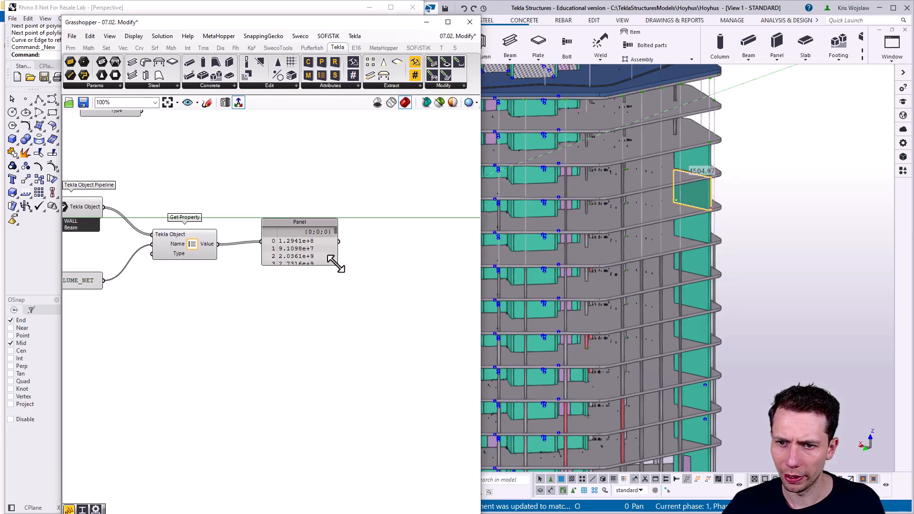
{"action": "left_click_drag", "start_coordinate": [334, 262], "coordinate": [501, 312]}
{"action": "left_click_drag", "start_coordinate": [340, 281], "coordinate": [415, 259]}
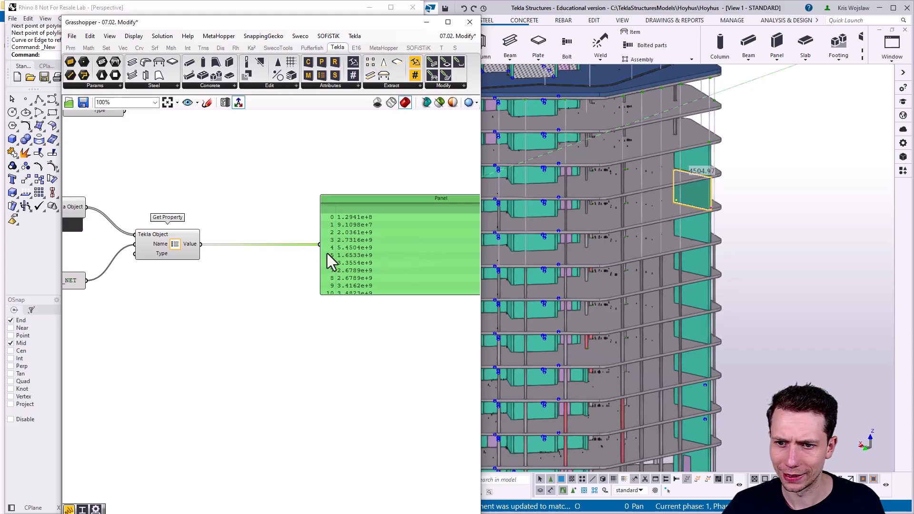
{"action": "scroll", "coordinate": [347, 257], "scroll_direction": "up", "scroll_amount": 2}
{"action": "left_click", "coordinate": [252, 312]}
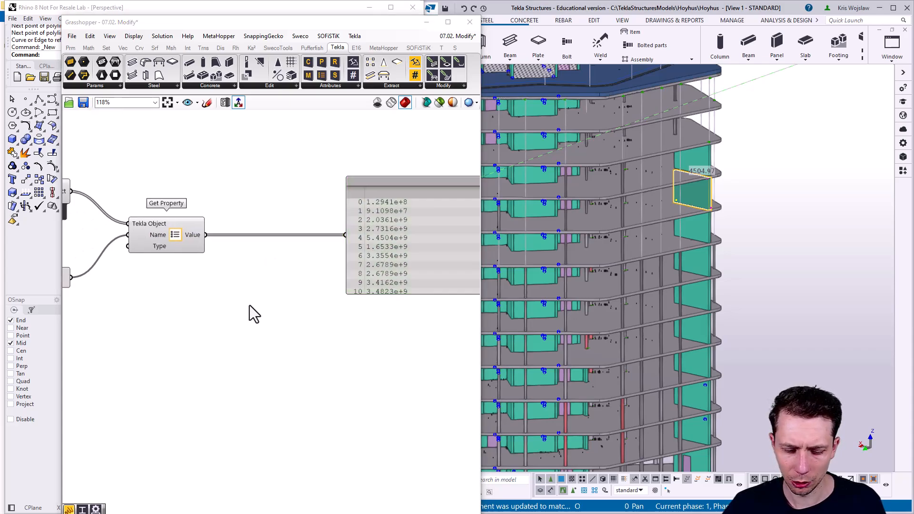
Step: Add a Create Set component below the value wire and connect Get Property's Value output to its List input
{"action": "double_click", "coordinate": [250, 305]}
{"action": "type", "text": "set"}
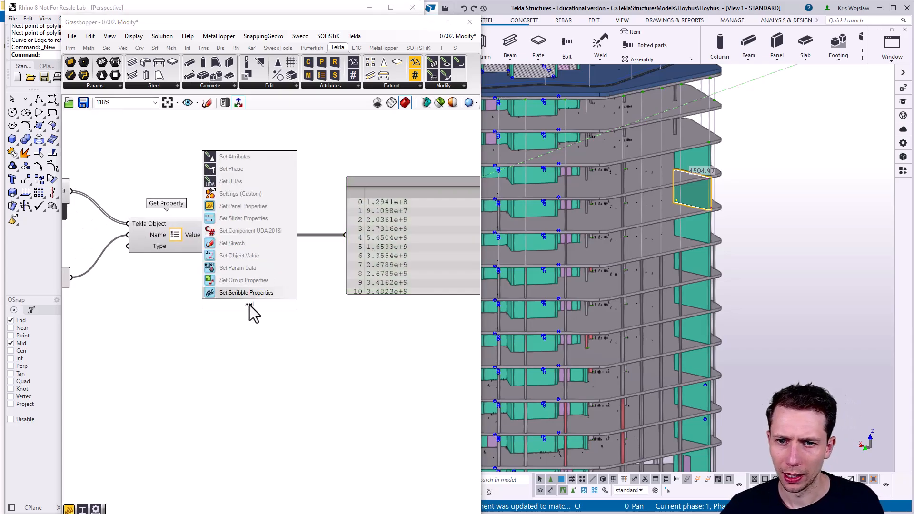
{"action": "type", "text": "creat a se"}
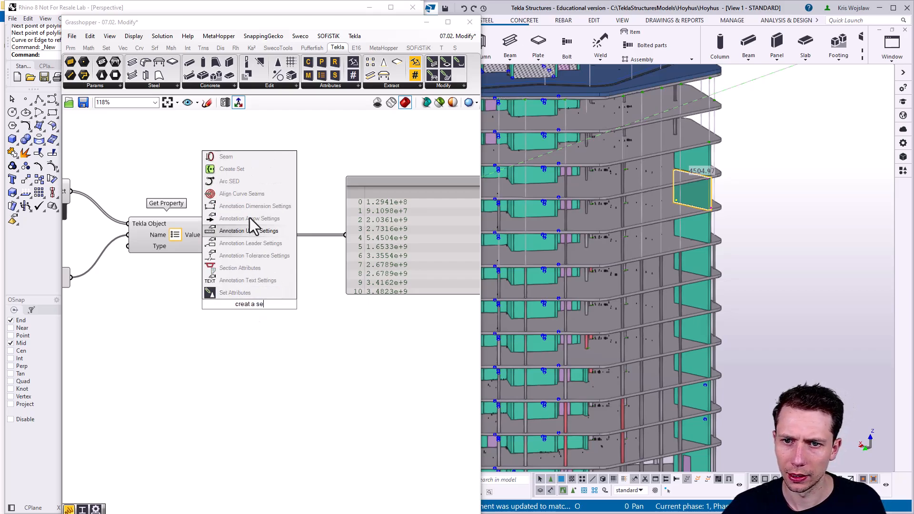
{"action": "left_click", "coordinate": [247, 169]}
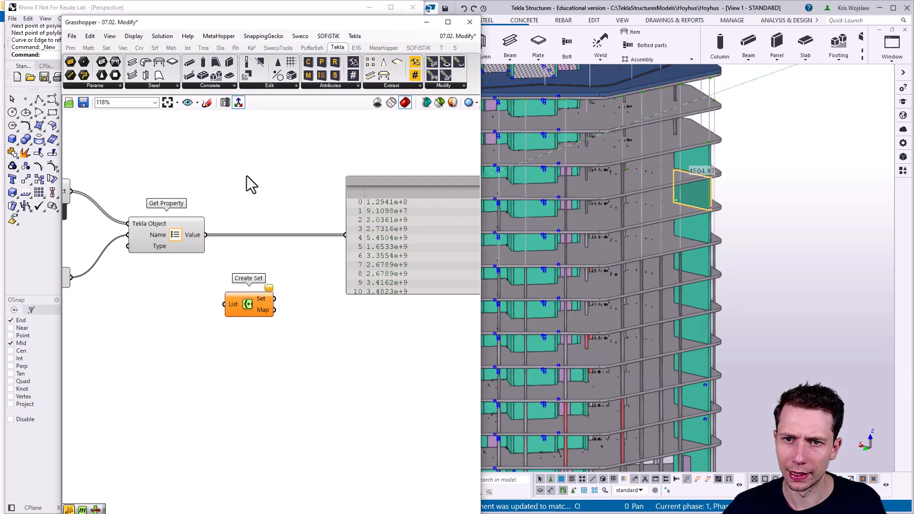
{"action": "left_click", "coordinate": [250, 304], "text": "ctrl+alt"}
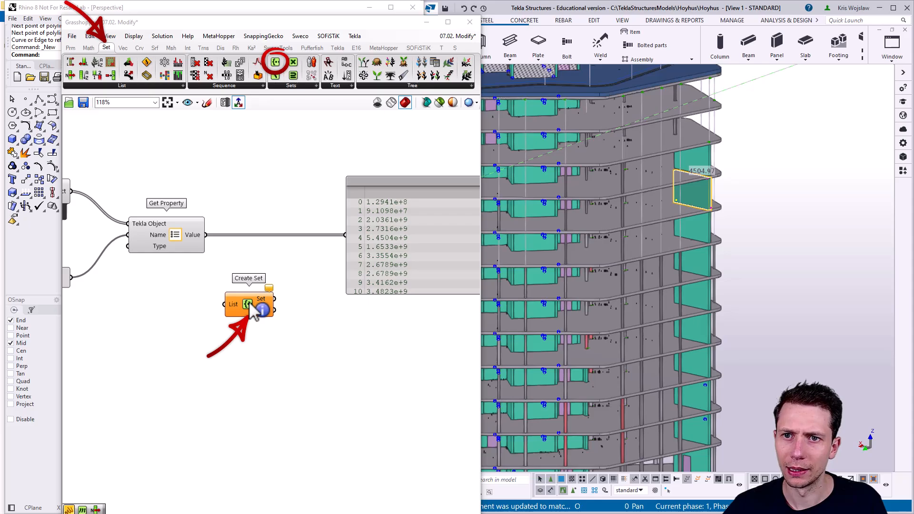
{"action": "mouse_move", "coordinate": [307, 88]}
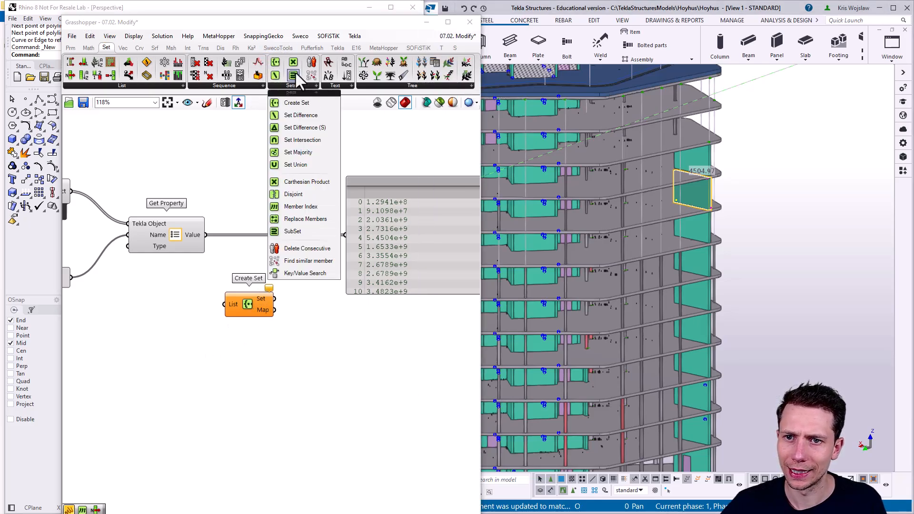
{"action": "left_click_drag", "start_coordinate": [206, 235], "coordinate": [225, 304]}
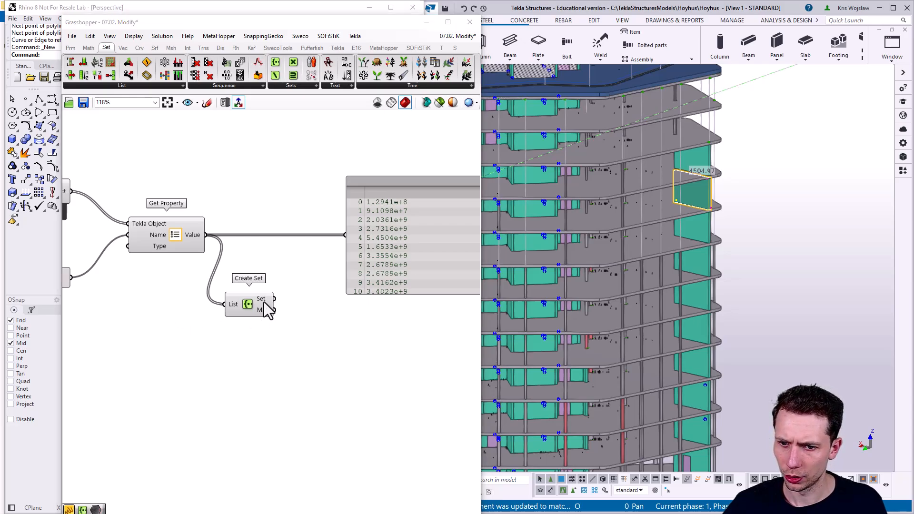
Step: Add an empty panel to the canvas below the Create Set component
{"action": "right_click_drag", "start_coordinate": [264, 302], "coordinate": [248, 262]}
{"action": "double_click", "coordinate": [301, 347]}
{"action": "type", "text": "panel"}
{"action": "key", "text": "Return"}
{"action": "left_click_drag", "start_coordinate": [286, 354], "coordinate": [204, 363]}
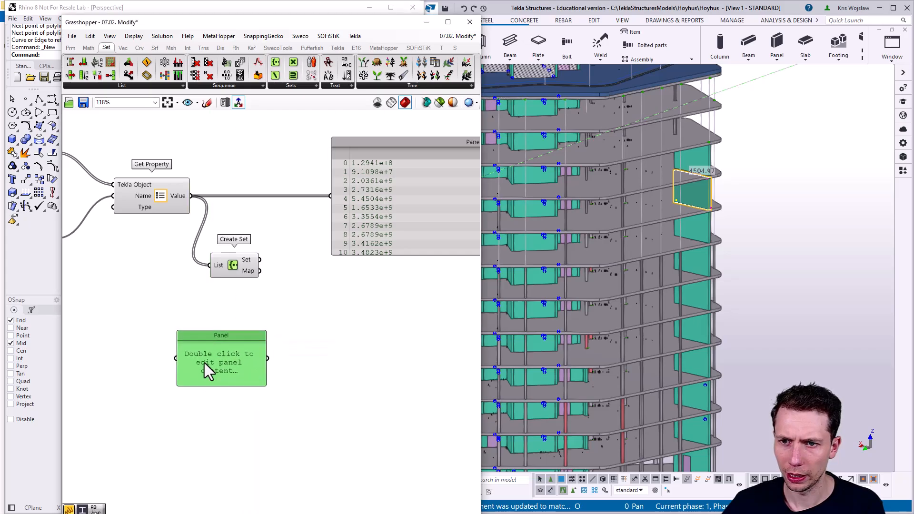
Step: Add a Division component with Get Property's values as A and a new panel containing 1000 as B
{"action": "double_click", "coordinate": [325, 338]}
{"action": "type", "text": "//100"}
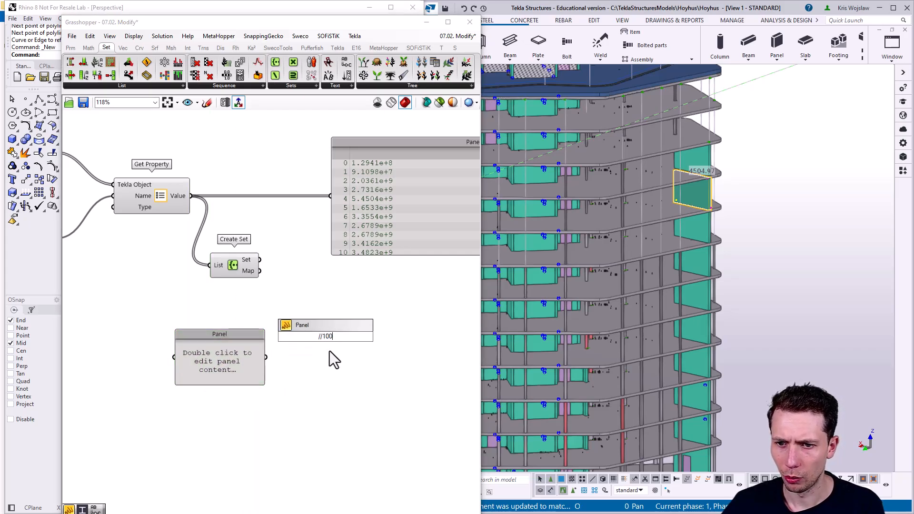
{"action": "type", "text": "0"}
{"action": "key", "text": "Return"}
{"action": "left_click_drag", "start_coordinate": [191, 196], "coordinate": [360, 294]}
{"action": "double_click", "coordinate": [383, 301]}
{"action": "type", "text": "division"}
{"action": "key", "text": "Return"}
{"action": "left_click_drag", "start_coordinate": [343, 336], "coordinate": [359, 305]}
Step: Connect the Division result to the large value panel, move the panel clear of the component and review its list
{"action": "right_click_drag", "start_coordinate": [353, 304], "coordinate": [304, 315]}
{"action": "left_click_drag", "start_coordinate": [360, 311], "coordinate": [281, 208]}
{"action": "right_click_drag", "start_coordinate": [346, 234], "coordinate": [217, 235]}
{"action": "left_click_drag", "start_coordinate": [215, 231], "coordinate": [367, 253]}
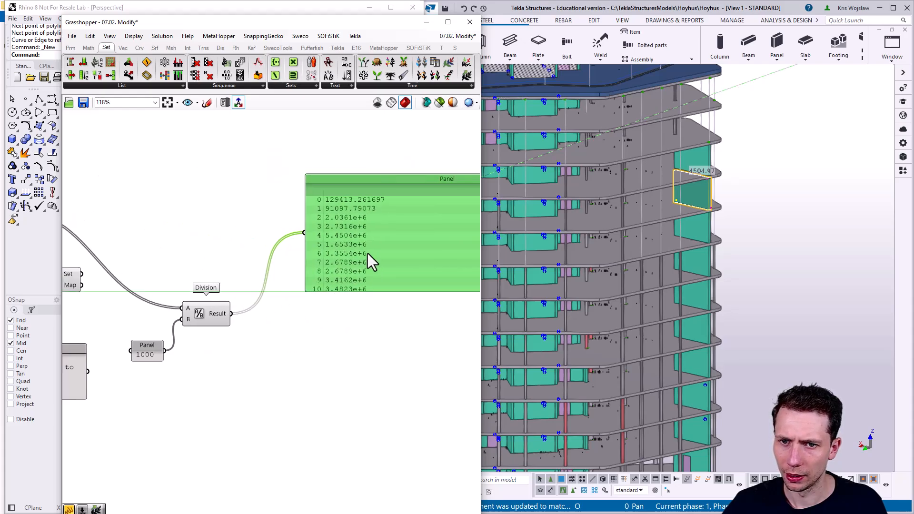
{"action": "right_click_drag", "start_coordinate": [278, 286], "coordinate": [307, 276]}
{"action": "scroll", "coordinate": [296, 303], "scroll_direction": "down", "scroll_amount": 1}
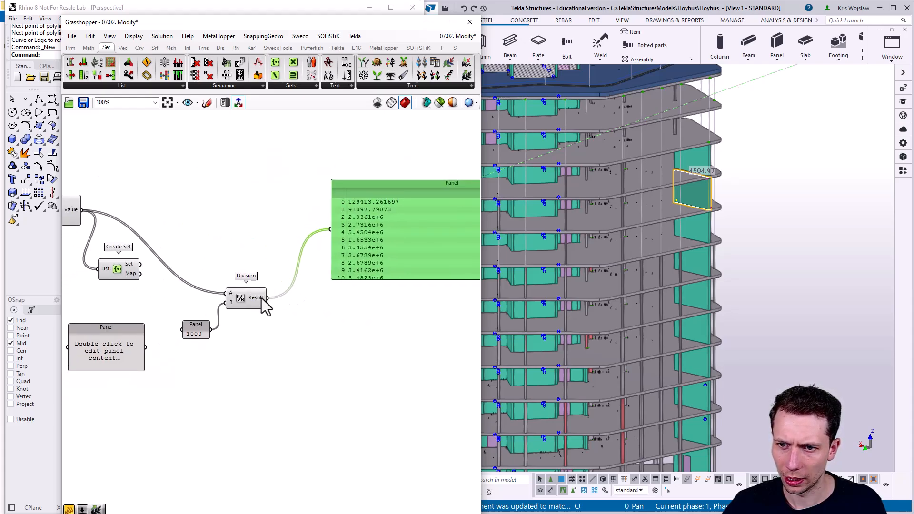
{"action": "scroll", "coordinate": [432, 222], "scroll_direction": "up", "scroll_amount": 2}
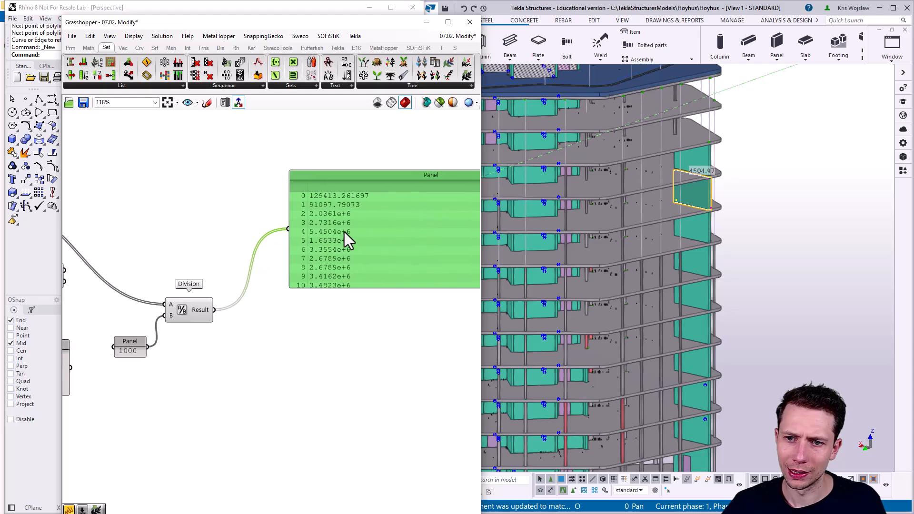
Step: Move the Division component and its 1000 panel nearer to Get Property, and shift the large value panel up
{"action": "scroll", "coordinate": [313, 243], "scroll_direction": "down", "scroll_amount": 2}
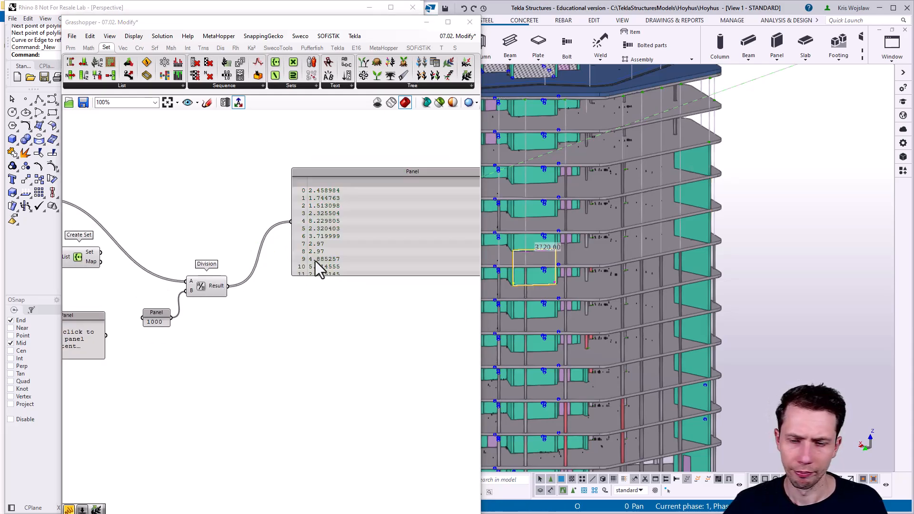
{"action": "right_click_drag", "start_coordinate": [295, 289], "coordinate": [346, 295]}
{"action": "left_click_drag", "start_coordinate": [290, 346], "coordinate": [205, 271]}
{"action": "left_click_drag", "start_coordinate": [244, 286], "coordinate": [212, 257]}
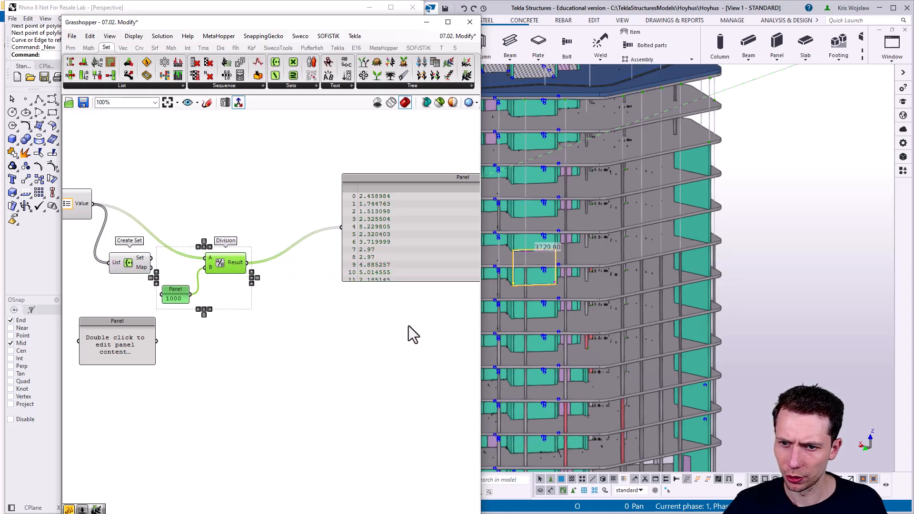
{"action": "left_click_drag", "start_coordinate": [382, 242], "coordinate": [367, 169]}
Step: Add a Round To Factor component after Division and connect the Division result to its Number X input
{"action": "double_click", "coordinate": [358, 261]}
{"action": "type", "text": "round"}
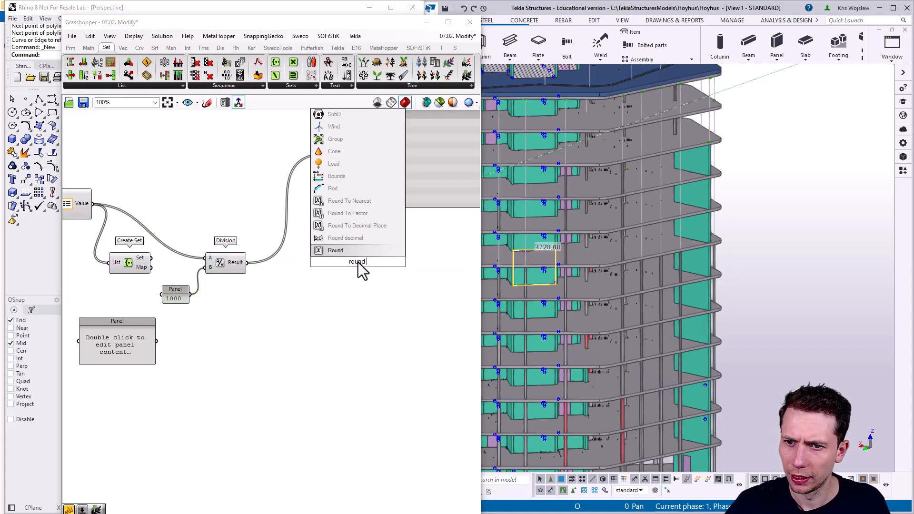
{"action": "left_click", "coordinate": [350, 213]}
{"action": "left_click_drag", "start_coordinate": [241, 294], "coordinate": [306, 318]}
{"action": "right_click_drag", "start_coordinate": [329, 304], "coordinate": [292, 301]}
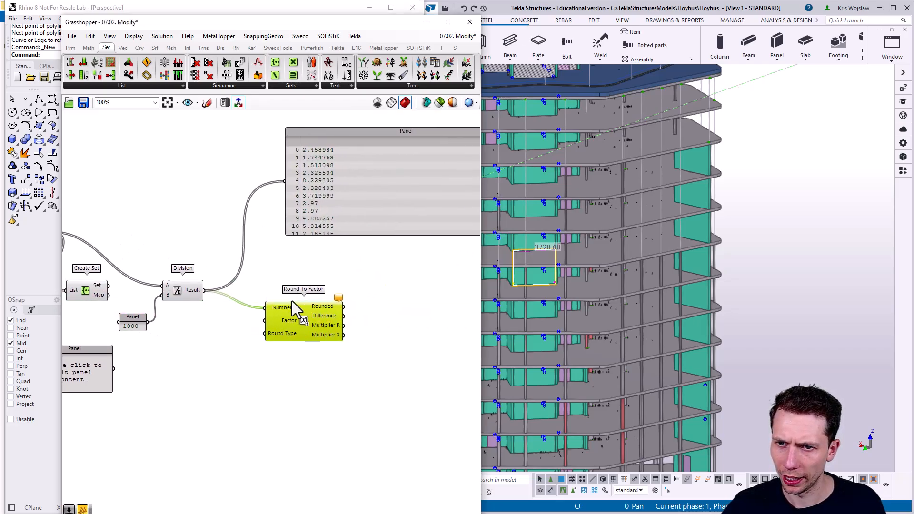
Step: Add a panel containing 0.25 and connect it to Round To Factor's Factor input
{"action": "double_click", "coordinate": [207, 362]}
{"action": "type", "text": "0"}
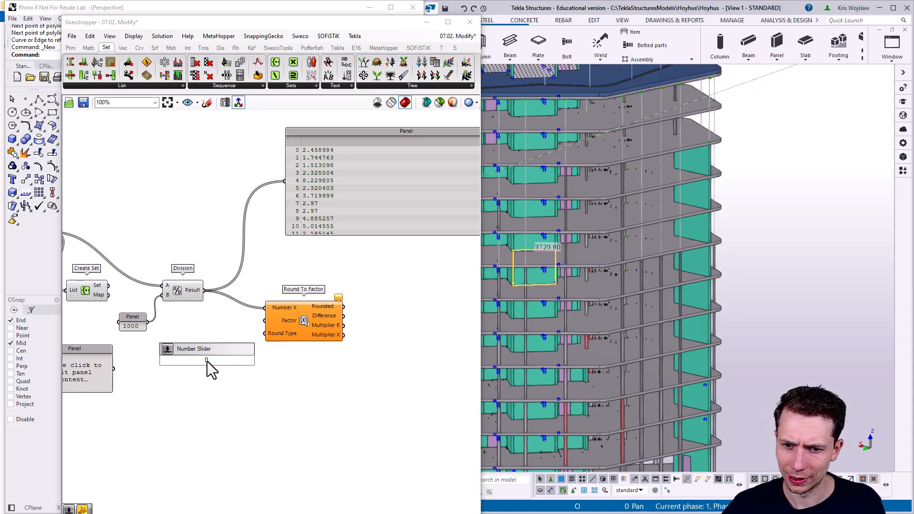
{"action": "key", "text": "BackSpace"}
{"action": "type", "text": "//0.25"}
{"action": "key", "text": "Return"}
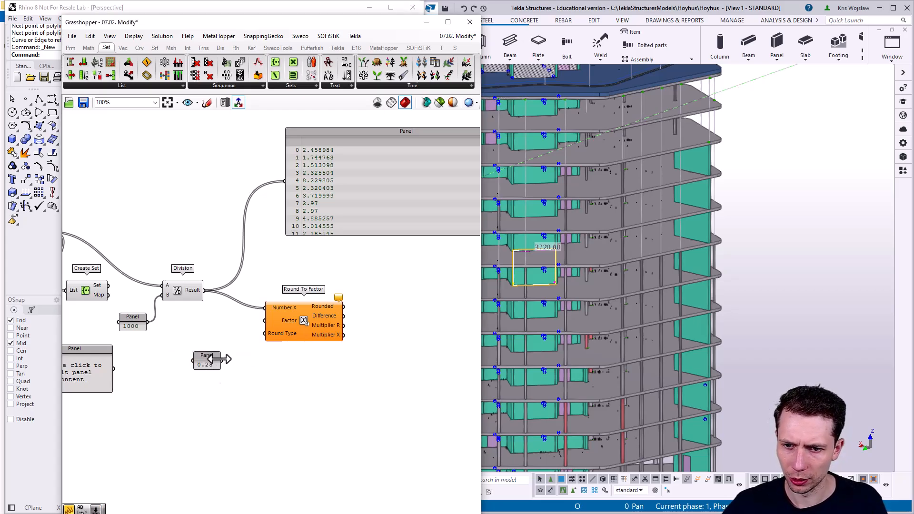
{"action": "left_click_drag", "start_coordinate": [221, 362], "coordinate": [265, 320]}
Step: Connect Round To Factor's Rounded output to the large value panel and move the panel up, clear of the component
{"action": "right_click_drag", "start_coordinate": [348, 310], "coordinate": [259, 318]}
{"action": "mouse_move", "coordinate": [245, 321]}
{"action": "left_click_drag", "start_coordinate": [253, 315], "coordinate": [196, 191]}
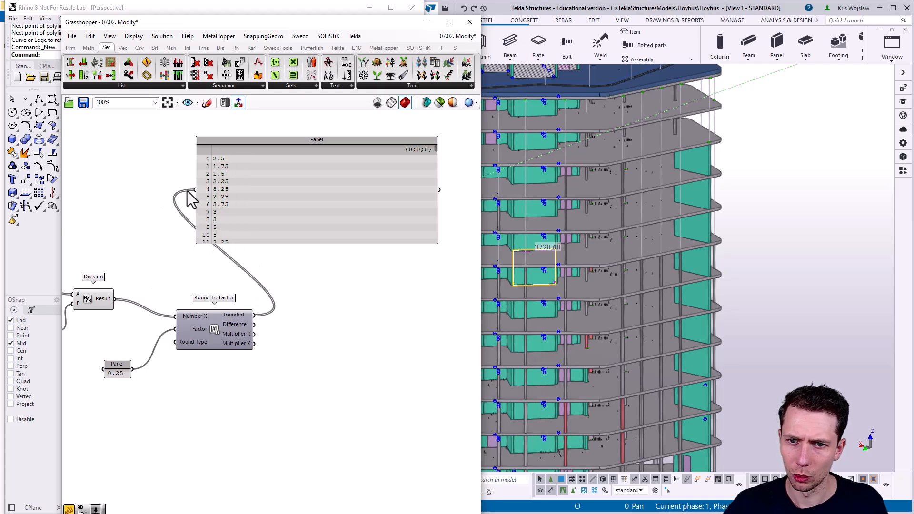
{"action": "right_click_drag", "start_coordinate": [213, 190], "coordinate": [255, 202]}
{"action": "left_click_drag", "start_coordinate": [292, 198], "coordinate": [308, 171]}
{"action": "scroll", "coordinate": [289, 195], "scroll_direction": "down", "scroll_amount": 1}
{"action": "right_click_drag", "start_coordinate": [289, 195], "coordinate": [335, 209]}
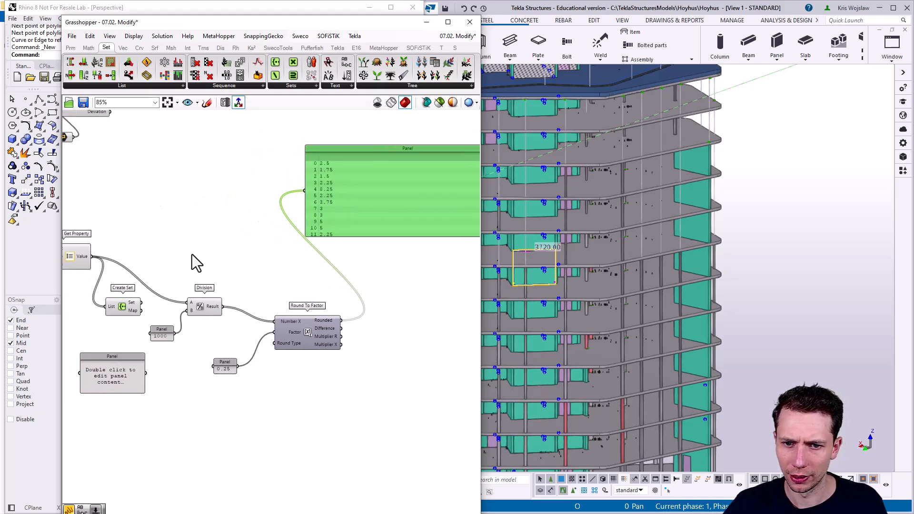
Step: Move Create Set behind Round To Factor and feed its List input from the Rounded output
{"action": "right_click_drag", "start_coordinate": [166, 278], "coordinate": [211, 273]}
{"action": "left_click_drag", "start_coordinate": [169, 310], "coordinate": [418, 315]}
{"action": "right_click_drag", "start_coordinate": [418, 315], "coordinate": [273, 349]}
{"action": "scroll", "coordinate": [359, 310], "scroll_direction": "up", "scroll_amount": 2}
{"action": "left_click_drag", "start_coordinate": [265, 336], "coordinate": [248, 327]}
{"action": "right_click_drag", "start_coordinate": [318, 333], "coordinate": [293, 345]}
{"action": "left_click_drag", "start_coordinate": [273, 343], "coordinate": [363, 337]}
Step: Insert a Number parameter between Rounded and Create Set's List input, and check the Map and Set outputs
{"action": "left_click", "coordinate": [299, 373]}
{"action": "double_click", "coordinate": [299, 373]}
{"action": "type", "text": "num"}
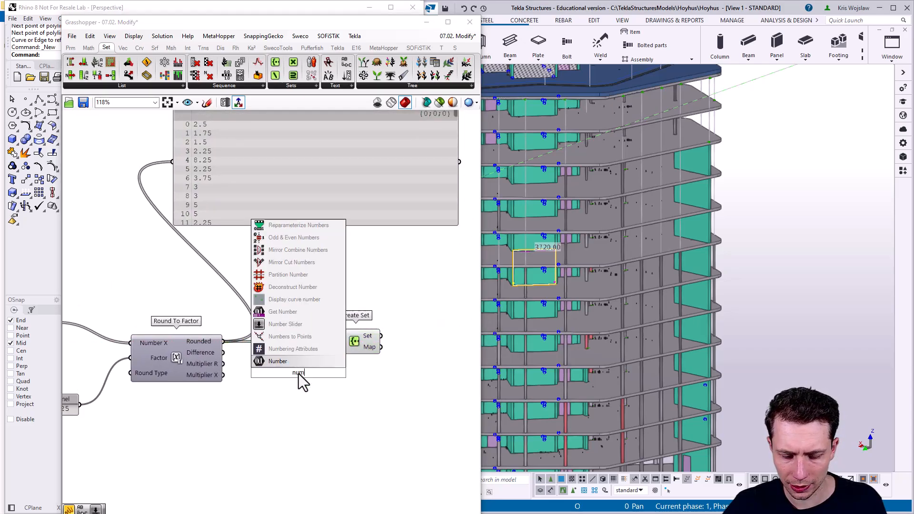
{"action": "key", "text": "Return"}
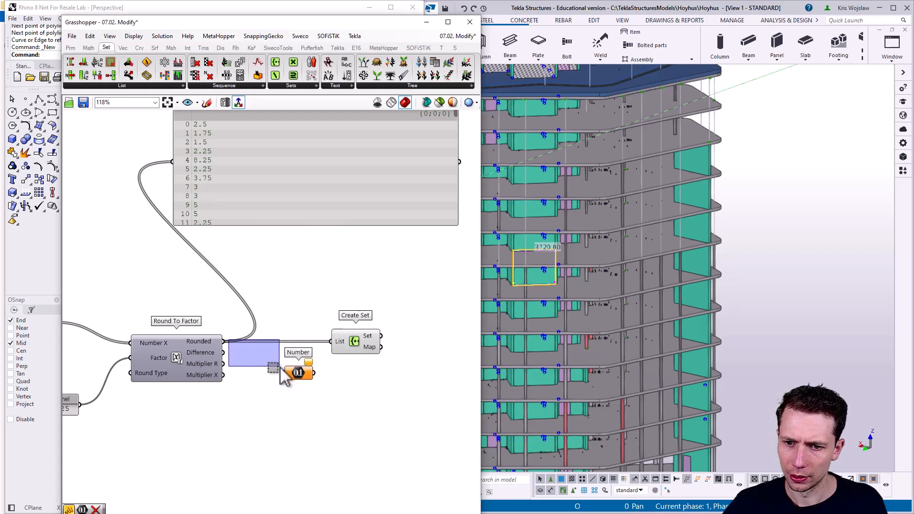
{"action": "left_click_drag", "start_coordinate": [224, 341], "coordinate": [338, 349]}
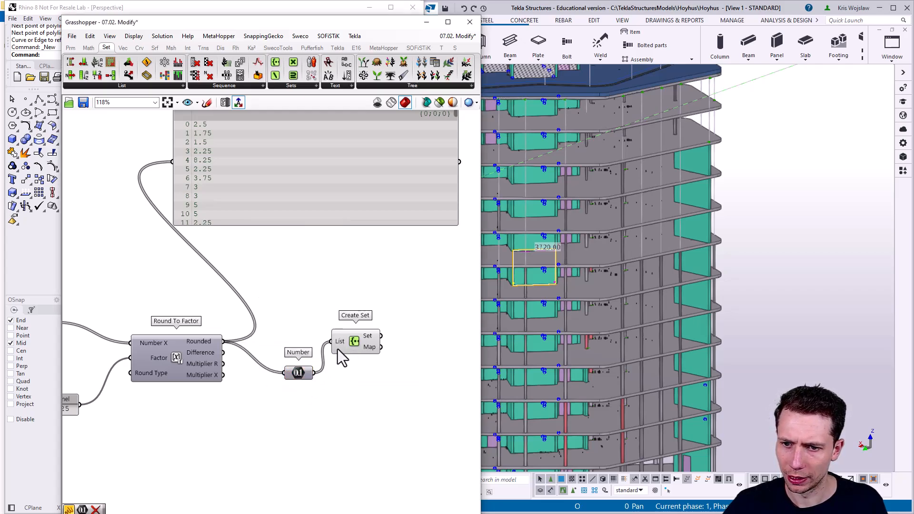
{"action": "mouse_move", "coordinate": [370, 350]}
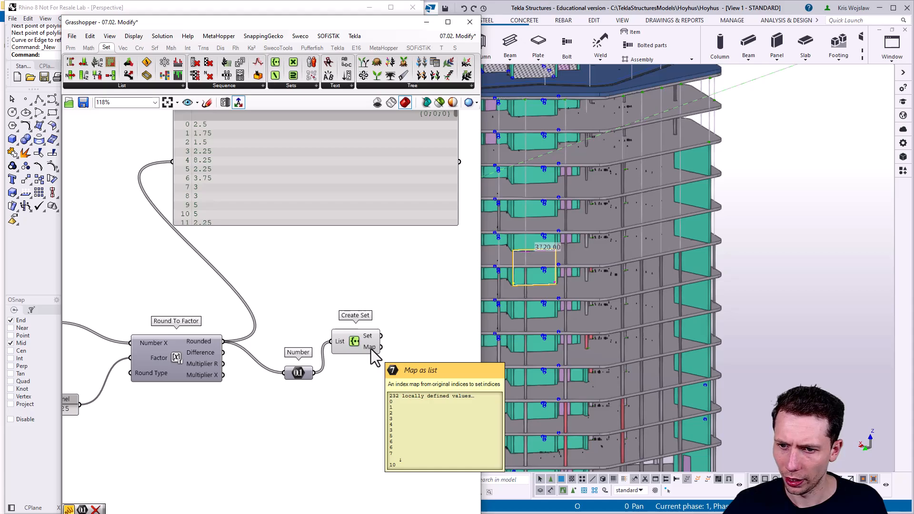
{"action": "mouse_move", "coordinate": [370, 332]}
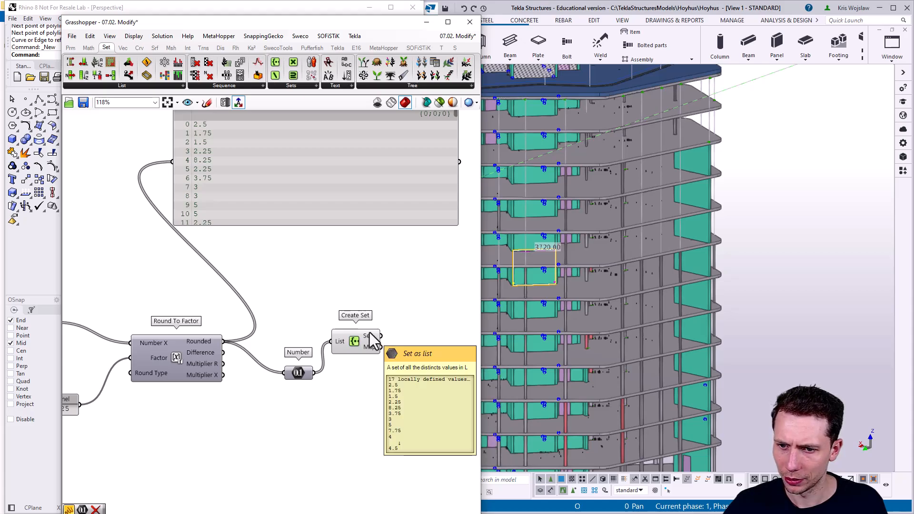
Step: Align Number with Create Set, move the chain from Division onward closer to Get Property, and place the 1000 panel beside Division
{"action": "left_click", "coordinate": [298, 372]}
{"action": "scroll", "coordinate": [291, 309], "scroll_direction": "down", "scroll_amount": 2}
{"action": "scroll", "coordinate": [287, 300], "scroll_direction": "down", "scroll_amount": 2}
{"action": "right_click_drag", "start_coordinate": [287, 301], "coordinate": [340, 287]}
{"action": "left_click_drag", "start_coordinate": [402, 370], "coordinate": [202, 312]}
{"action": "left_click_drag", "start_coordinate": [286, 324], "coordinate": [240, 318]}
{"action": "scroll", "coordinate": [170, 356], "scroll_direction": "up", "scroll_amount": 4}
{"action": "right_click_drag", "start_coordinate": [191, 358], "coordinate": [279, 385]}
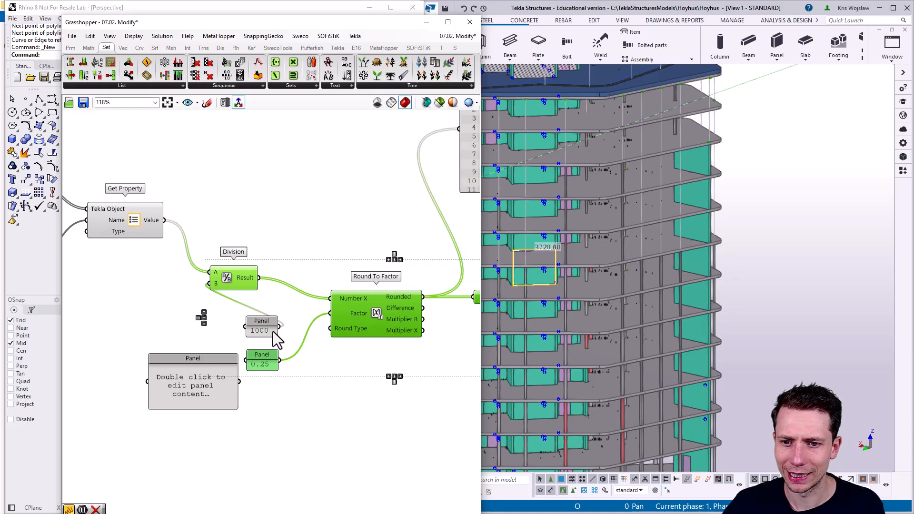
{"action": "left_click", "coordinate": [312, 339]}
{"action": "left_click_drag", "start_coordinate": [267, 334], "coordinate": [177, 308]}
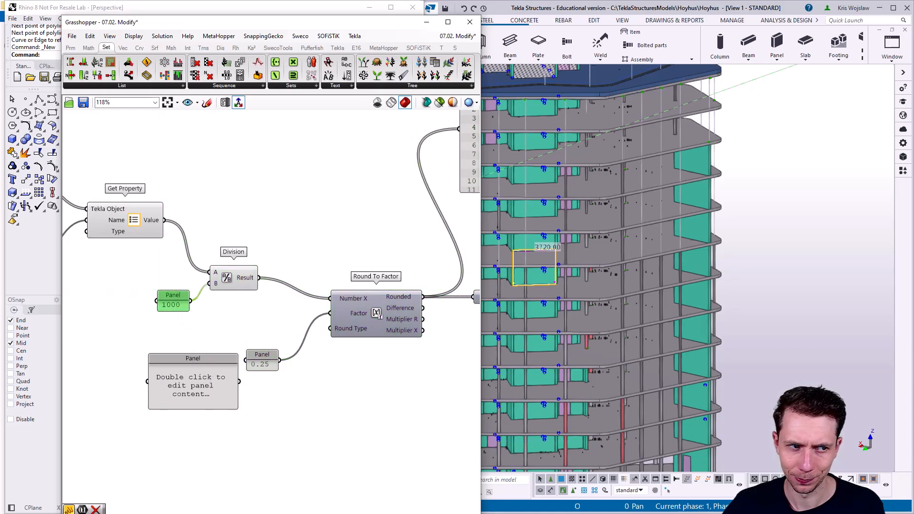
Step: Add a Member Index component after Create Set, with Number's output as Set and Create Set's Set output as Member
{"action": "scroll", "coordinate": [364, 243], "scroll_direction": "down", "scroll_amount": 3}
{"action": "double_click", "coordinate": [392, 279]}
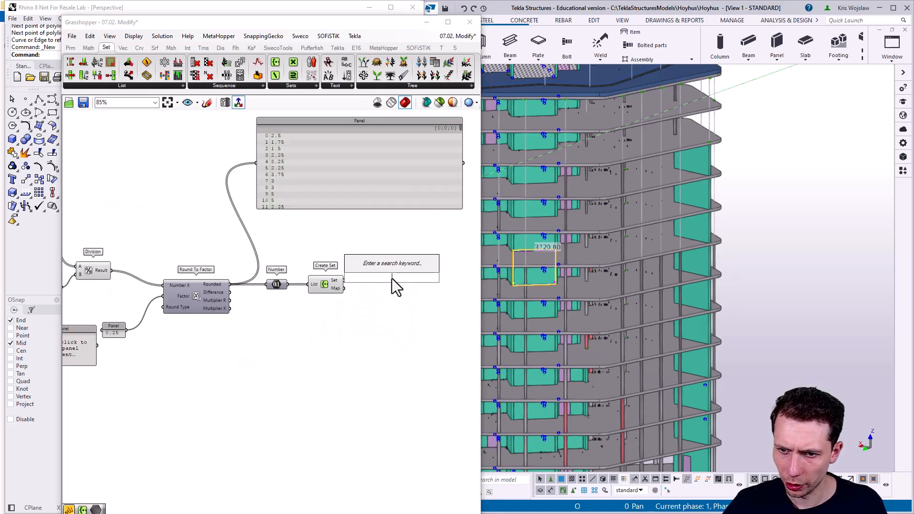
{"action": "type", "text": "member"}
{"action": "key", "text": "Return"}
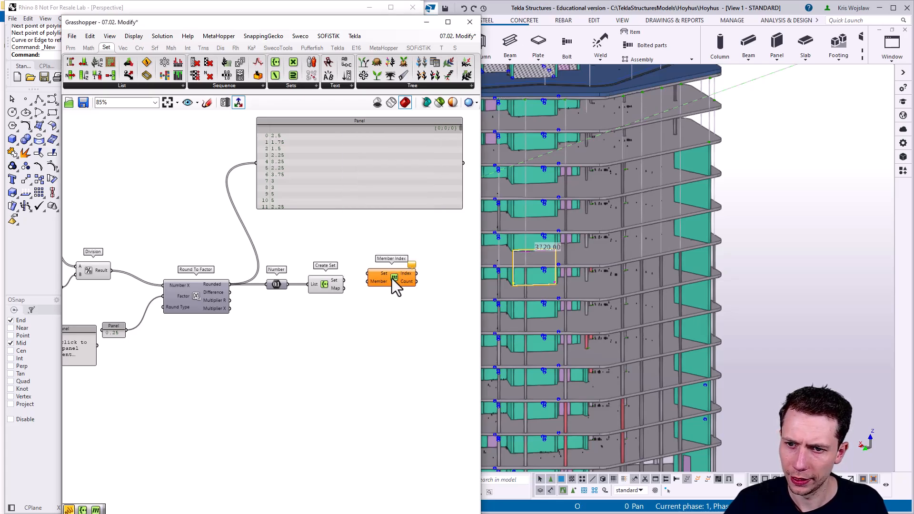
{"action": "left_click_drag", "start_coordinate": [392, 278], "coordinate": [388, 267]}
{"action": "scroll", "coordinate": [336, 281], "scroll_direction": "up", "scroll_amount": 1}
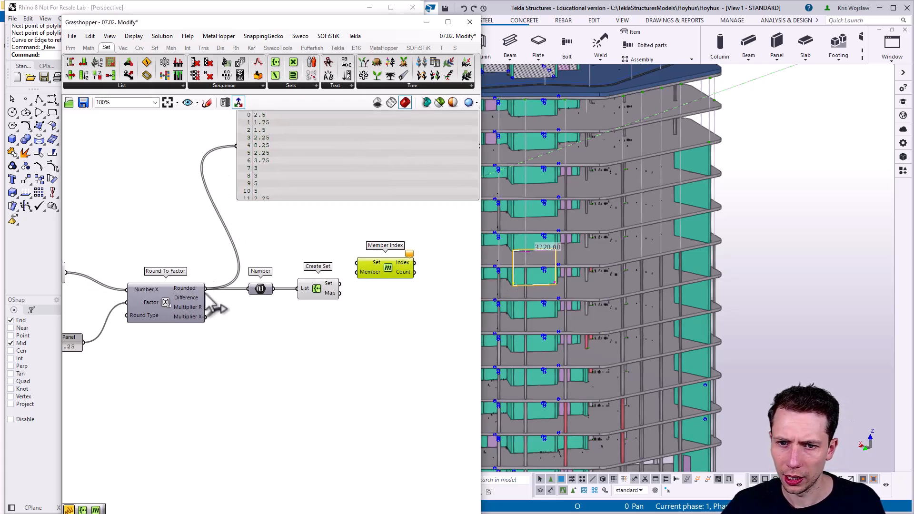
{"action": "left_click_drag", "start_coordinate": [274, 288], "coordinate": [339, 264]}
{"action": "left_click_drag", "start_coordinate": [372, 267], "coordinate": [375, 256]}
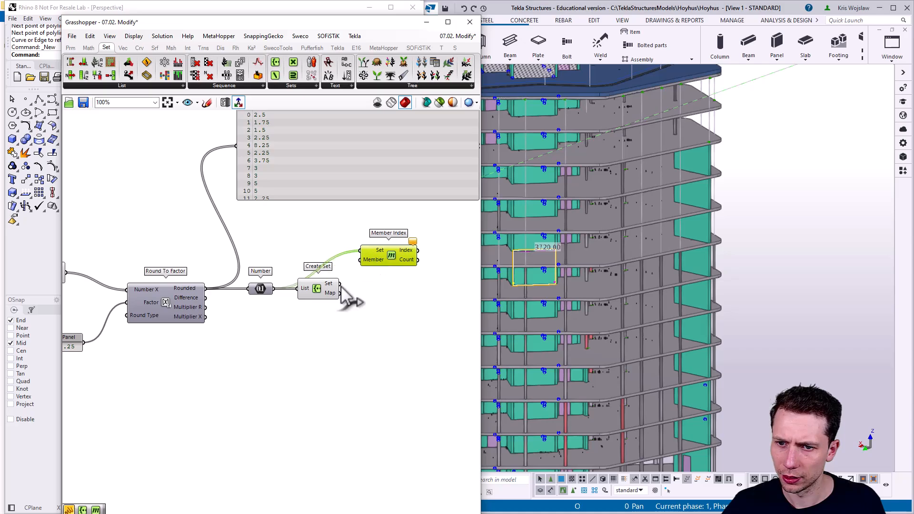
{"action": "right_click_drag", "start_coordinate": [363, 275], "coordinate": [304, 248]}
{"action": "mouse_move", "coordinate": [336, 223]}
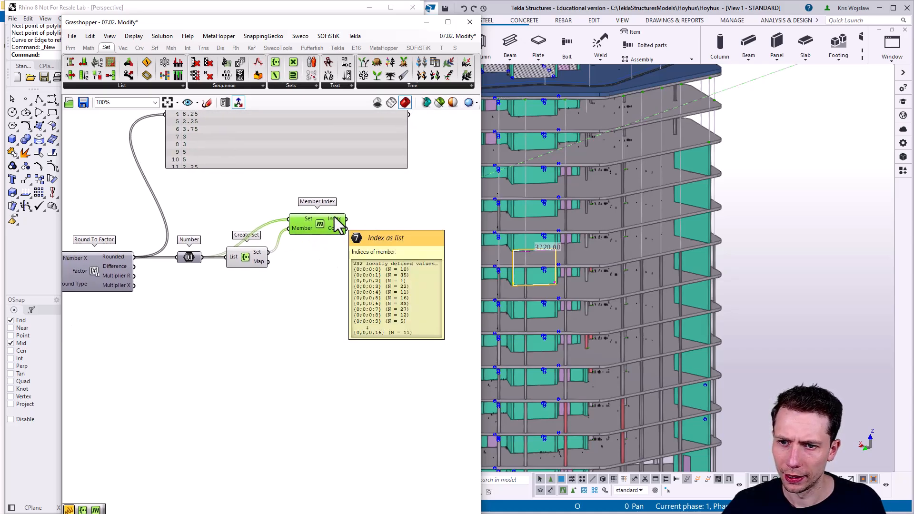
Step: Add an empty panel fed by Member Index's Index output, stretch it tall and place it beyond the component
{"action": "right_click_drag", "start_coordinate": [334, 216], "coordinate": [278, 214]}
{"action": "double_click", "coordinate": [336, 238]}
{"action": "type", "text": "//"}
{"action": "key", "text": "Return"}
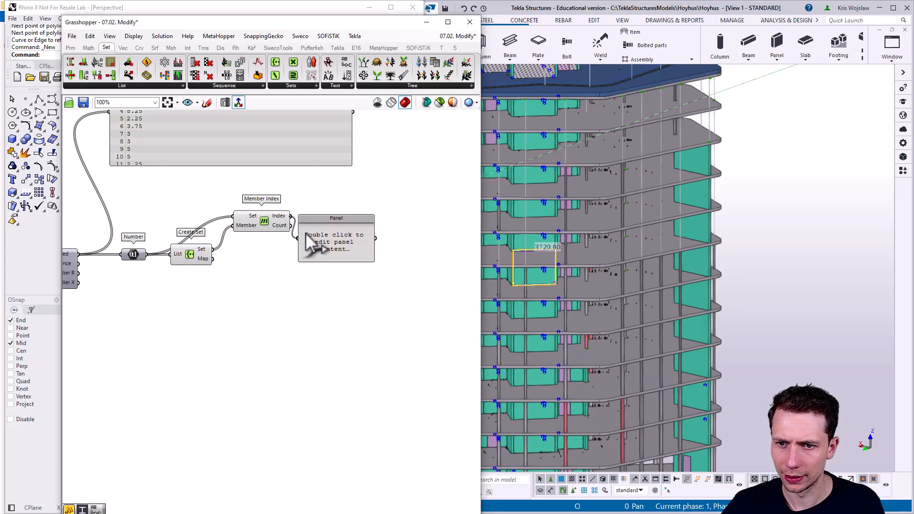
{"action": "left_click_drag", "start_coordinate": [337, 240], "coordinate": [374, 457]}
{"action": "left_click_drag", "start_coordinate": [373, 406], "coordinate": [405, 363]}
{"action": "right_click_drag", "start_coordinate": [401, 359], "coordinate": [283, 366]}
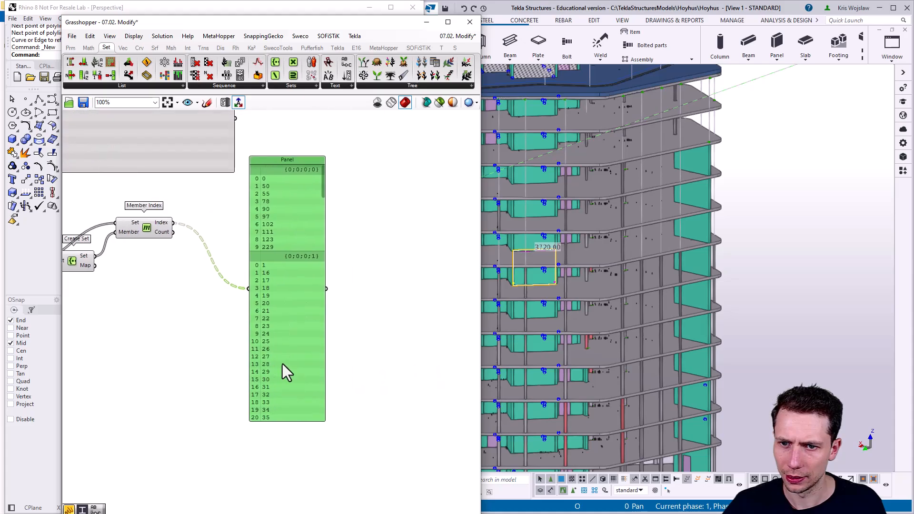
{"action": "left_click_drag", "start_coordinate": [282, 364], "coordinate": [297, 331]}
Step: Show Member Index's Count output in the tall panel, and reconnect the Index output to it
{"action": "left_click_drag", "start_coordinate": [172, 233], "coordinate": [266, 254]}
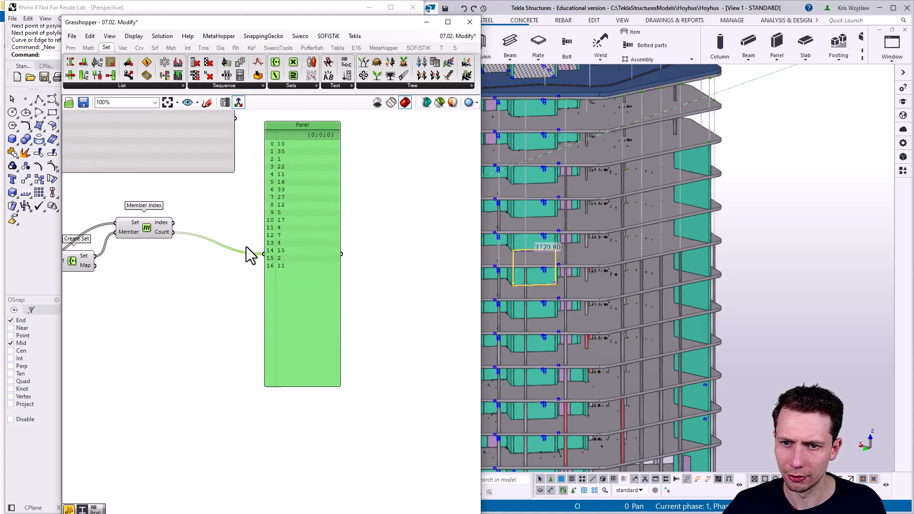
{"action": "right_click_drag", "start_coordinate": [250, 248], "coordinate": [284, 263]}
{"action": "left_click_drag", "start_coordinate": [206, 238], "coordinate": [298, 269]}
{"action": "right_click_drag", "start_coordinate": [259, 269], "coordinate": [332, 314]}
{"action": "scroll", "coordinate": [332, 314], "scroll_direction": "down", "scroll_amount": 1}
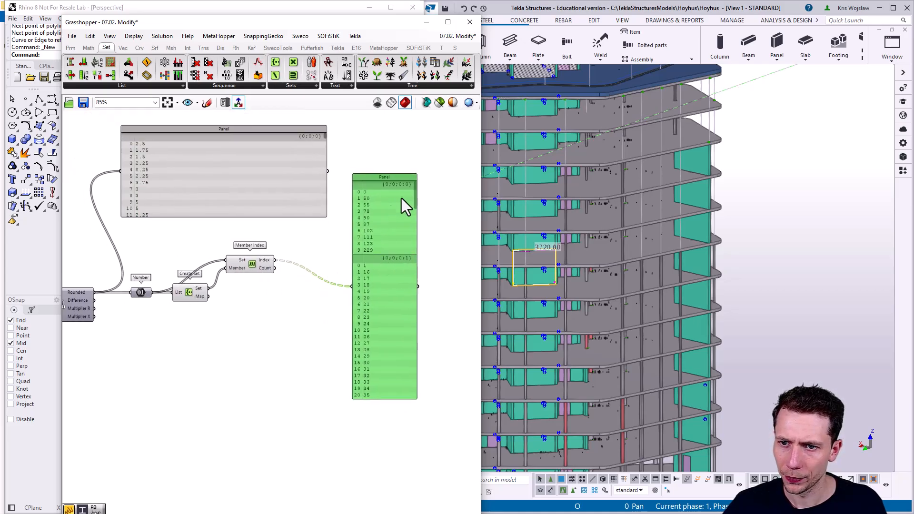
Step: Move the value panel up and the tall index panel farther away, and review the index list down to its last branch
{"action": "right_click_drag", "start_coordinate": [269, 268], "coordinate": [320, 288]}
{"action": "left_click_drag", "start_coordinate": [306, 224], "coordinate": [309, 183]}
{"action": "right_click_drag", "start_coordinate": [307, 175], "coordinate": [292, 196]}
{"action": "left_click_drag", "start_coordinate": [388, 274], "coordinate": [430, 240]}
{"action": "right_click_drag", "start_coordinate": [314, 274], "coordinate": [238, 255]}
{"action": "left_click_drag", "start_coordinate": [391, 188], "coordinate": [390, 383]}
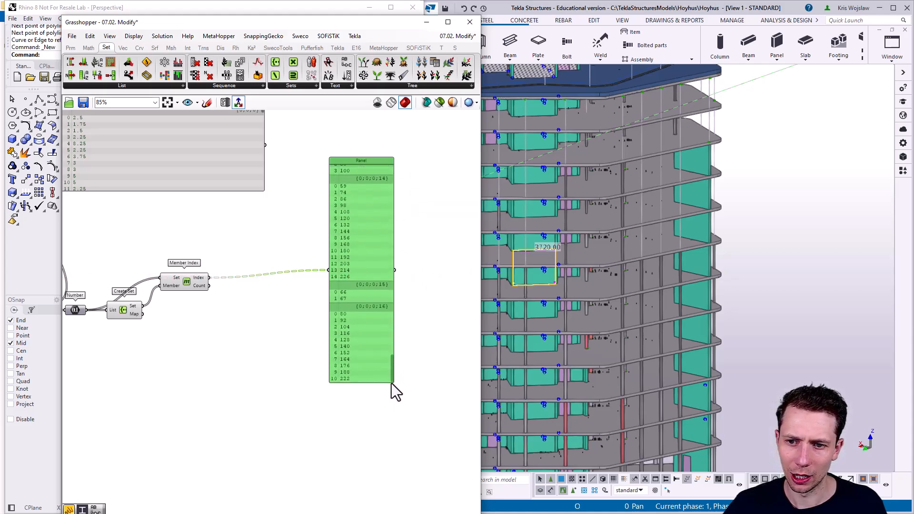
{"action": "left_click_drag", "start_coordinate": [368, 321], "coordinate": [432, 327]}
{"action": "right_click_drag", "start_coordinate": [271, 320], "coordinate": [301, 309]}
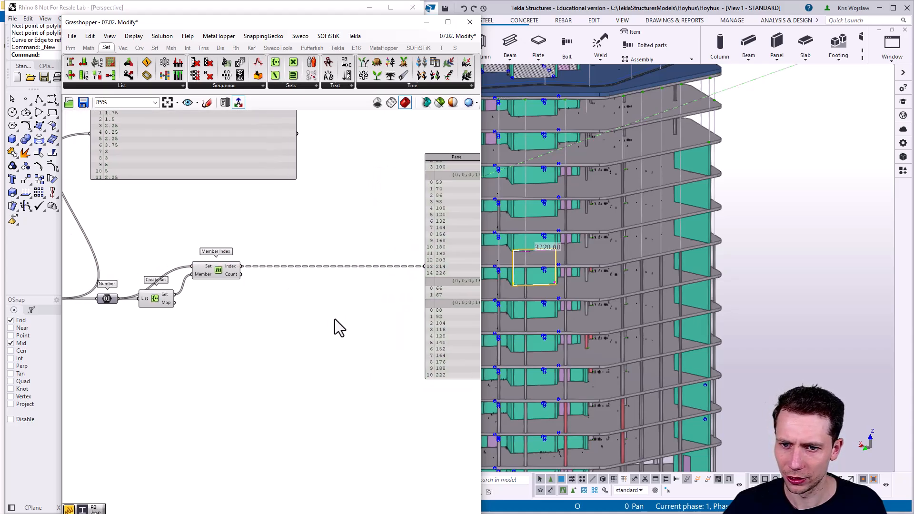
Step: Add a Modify Beam component above the wire between Member Index and the tall panel
{"action": "double_click", "coordinate": [335, 319]}
{"action": "type", "text": "modif"}
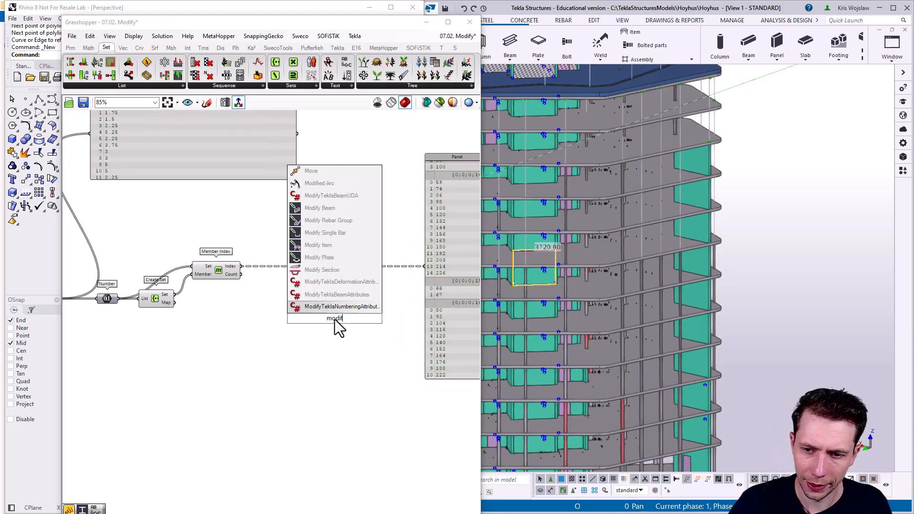
{"action": "left_click", "coordinate": [327, 208]}
{"action": "left_click_drag", "start_coordinate": [330, 312], "coordinate": [372, 242]}
Step: Connect the wall Tekla Object Pipeline's output to Modify Beam's Beam input and shift Modify Beam slightly up
{"action": "scroll", "coordinate": [304, 252], "scroll_direction": "down", "scroll_amount": 3}
{"action": "right_click_drag", "start_coordinate": [205, 239], "coordinate": [349, 246]}
{"action": "scroll", "coordinate": [155, 244], "scroll_direction": "up", "scroll_amount": 3}
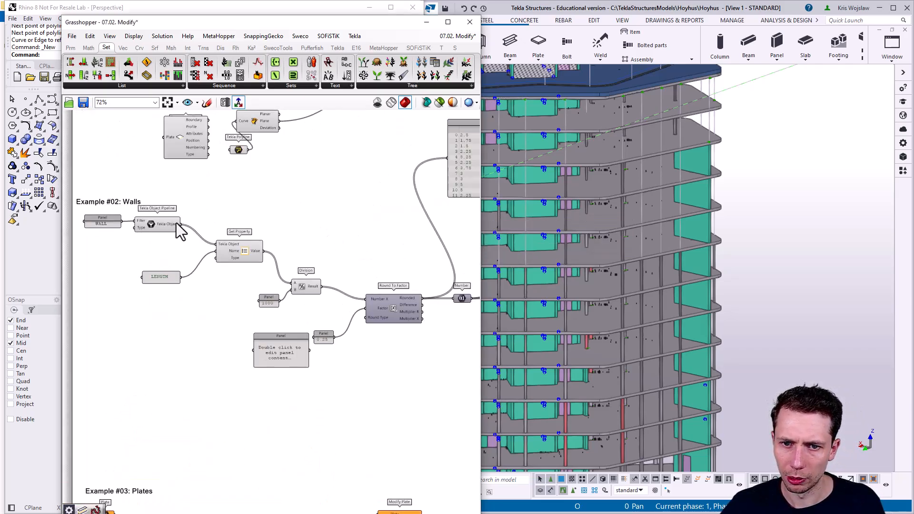
{"action": "left_click_drag", "start_coordinate": [182, 223], "coordinate": [405, 229]}
{"action": "scroll", "coordinate": [176, 269], "scroll_direction": "down", "scroll_amount": 4}
{"action": "scroll", "coordinate": [452, 268], "scroll_direction": "up", "scroll_amount": 5}
{"action": "right_click_drag", "start_coordinate": [394, 247], "coordinate": [243, 244]}
{"action": "left_click_drag", "start_coordinate": [296, 233], "coordinate": [298, 215]}
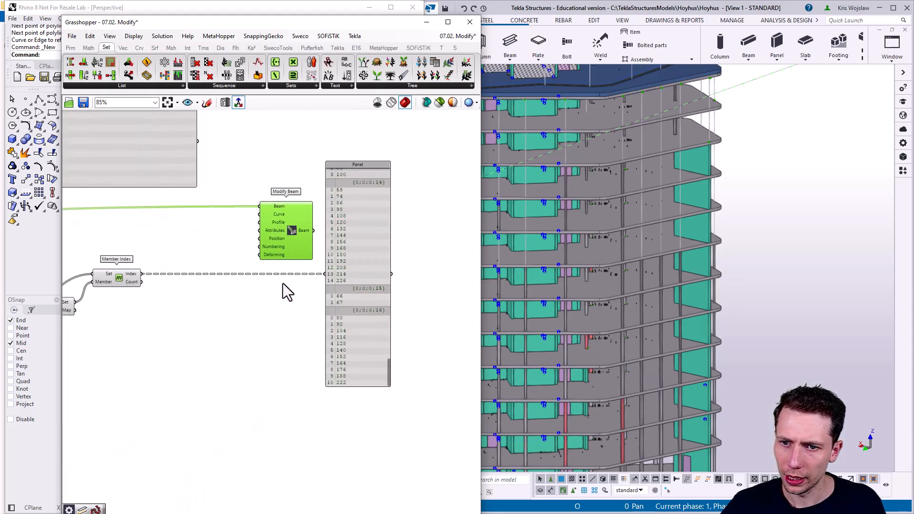
Step: Add a Tree Statistics component below Member Index, connect the Index output to its Tree input and move it closer
{"action": "double_click", "coordinate": [187, 317]}
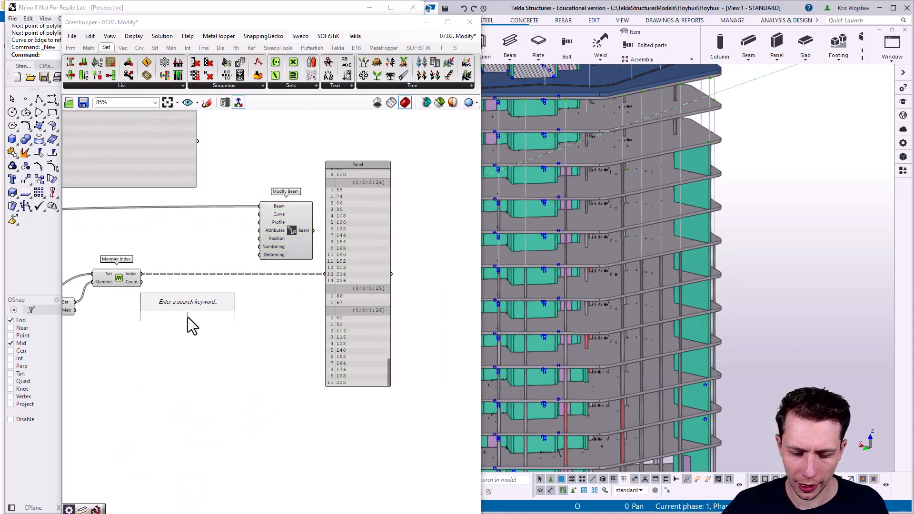
{"action": "type", "text": "d"}
{"action": "key", "text": "BackSpace"}
{"action": "type", "text": "tre"}
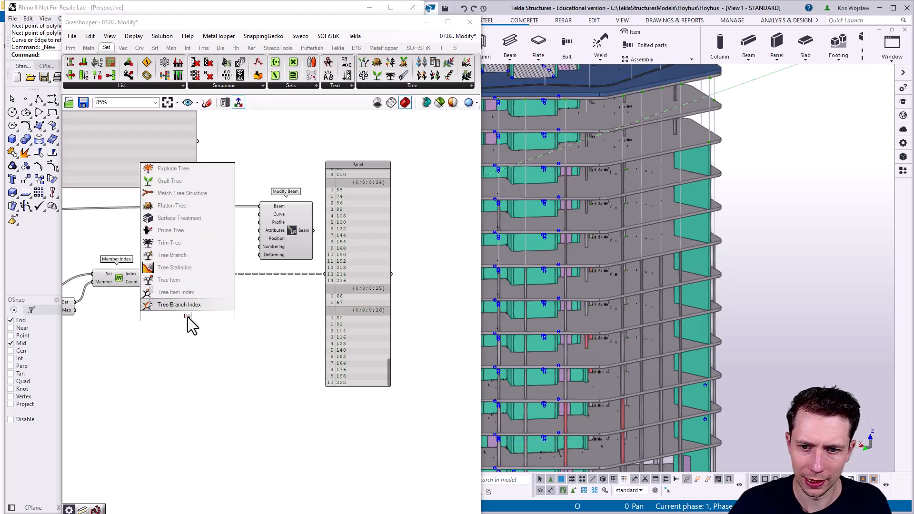
{"action": "key", "text": "Up"}
{"action": "key", "text": "Up"}
{"action": "key", "text": "Up"}
{"action": "key", "text": "Return"}
{"action": "scroll", "coordinate": [188, 317], "scroll_direction": "up", "scroll_amount": 2}
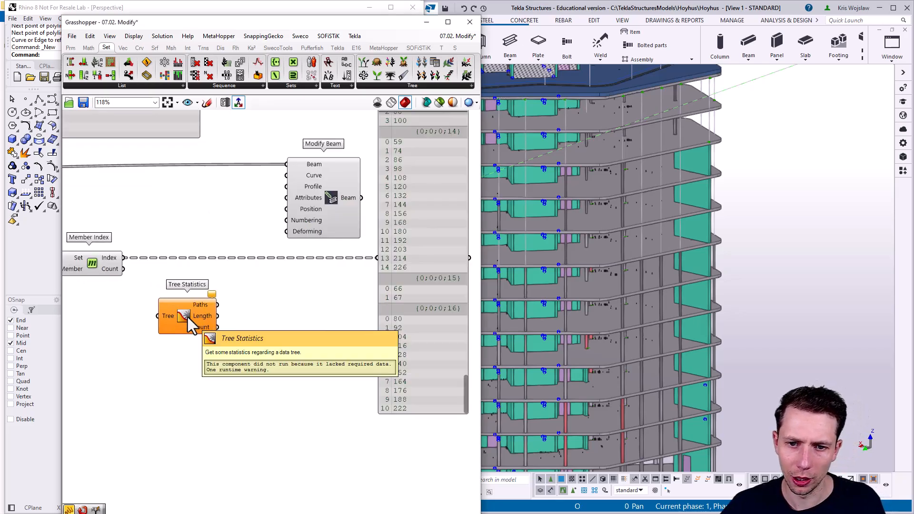
{"action": "left_click_drag", "start_coordinate": [160, 310], "coordinate": [162, 311]}
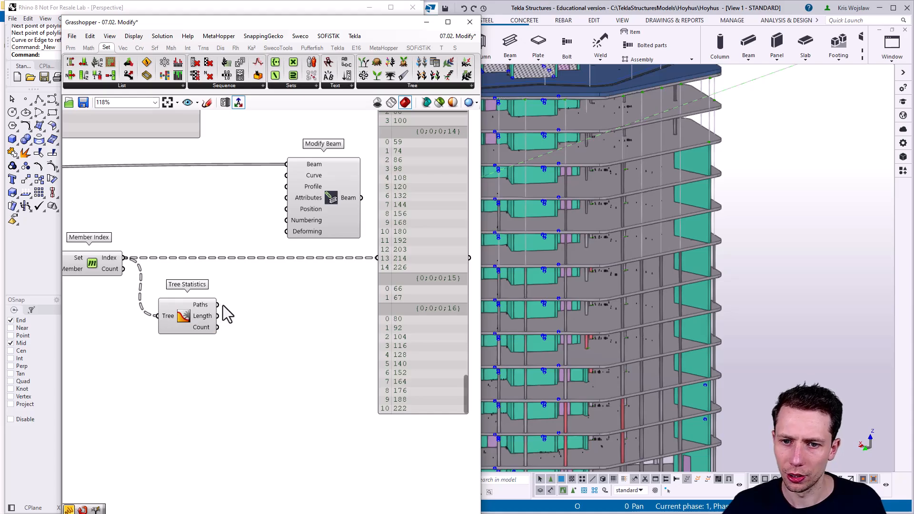
{"action": "mouse_move", "coordinate": [208, 307]}
{"action": "left_click_drag", "start_coordinate": [202, 312], "coordinate": [167, 327]}
Step: Add a List Length component beside Tree Statistics and connect the Paths output to its List input
{"action": "left_click", "coordinate": [220, 366]}
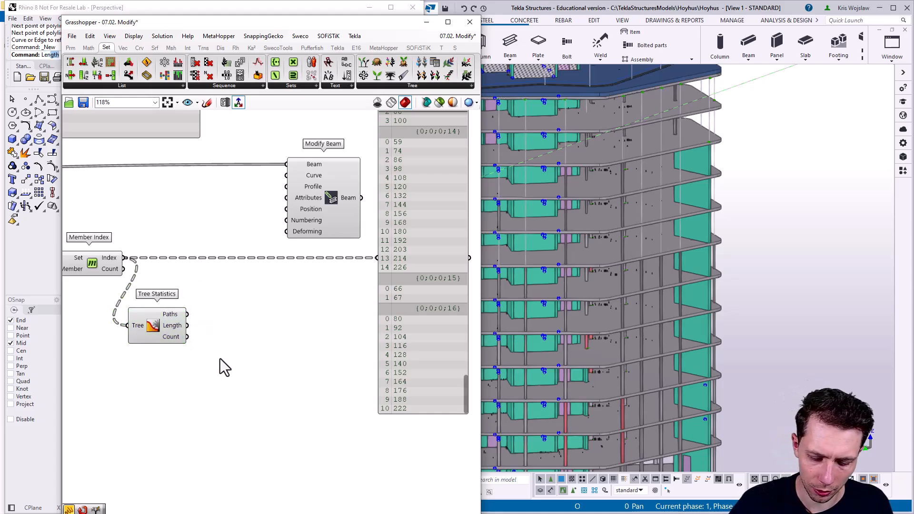
{"action": "double_click", "coordinate": [220, 359]}
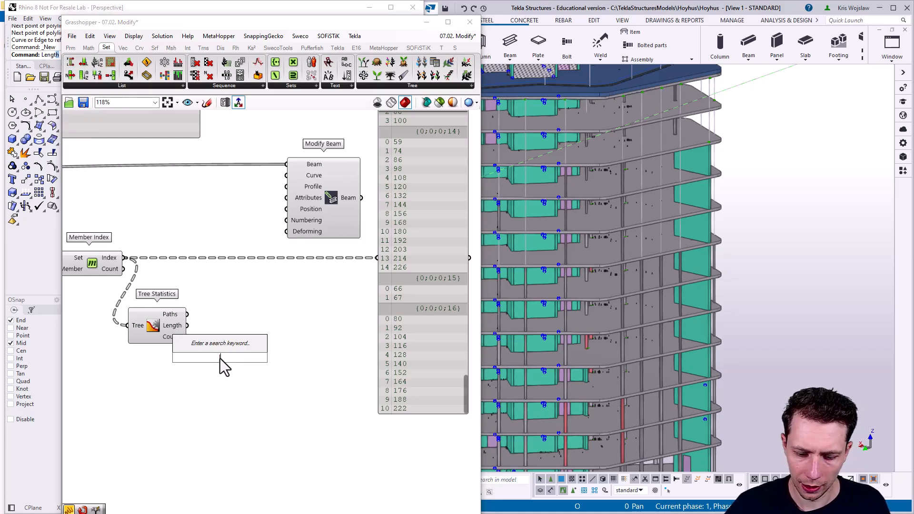
{"action": "type", "text": "length"}
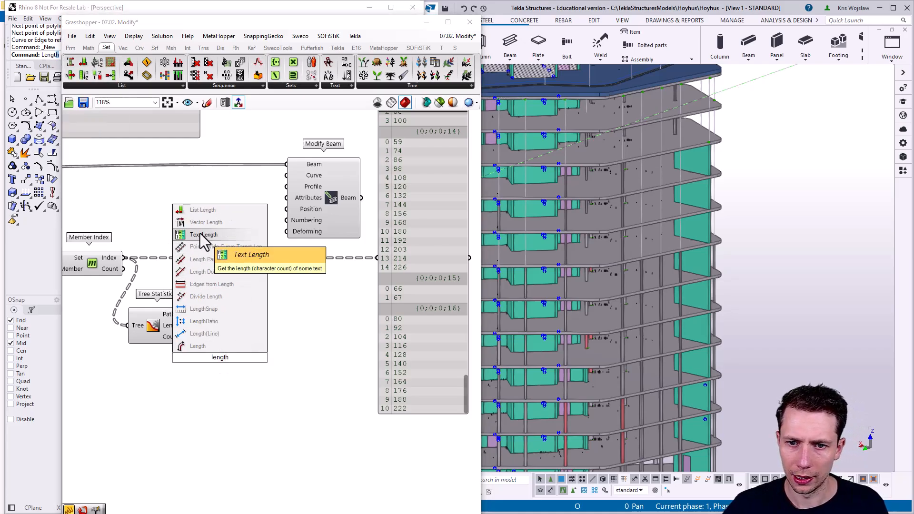
{"action": "left_click", "coordinate": [199, 208]}
{"action": "double_click", "coordinate": [242, 340]}
{"action": "type", "text": "list len"}
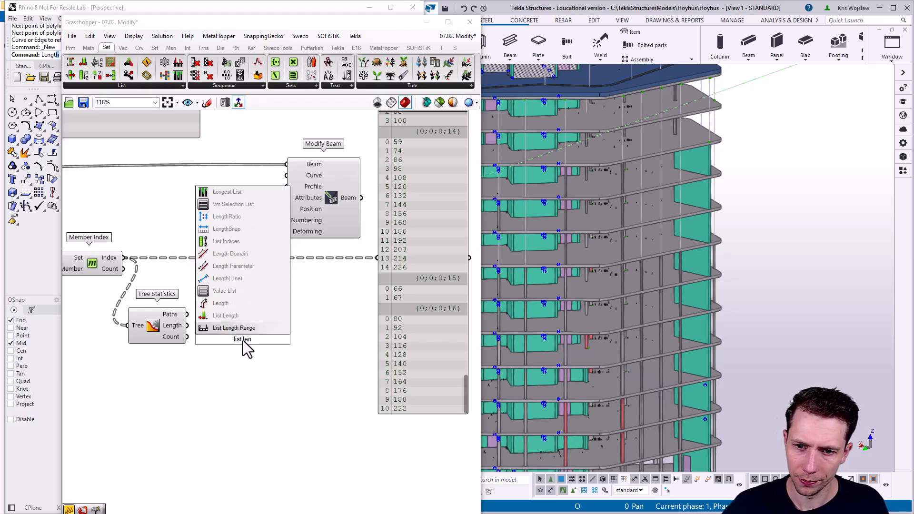
{"action": "left_click", "coordinate": [219, 316]}
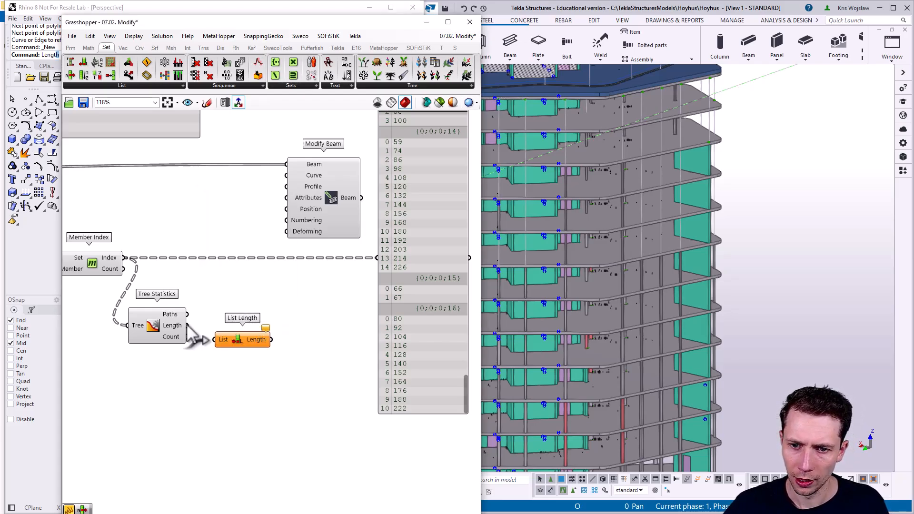
{"action": "left_click_drag", "start_coordinate": [187, 314], "coordinate": [215, 339]}
Step: Add a Series component below List Length
{"action": "double_click", "coordinate": [336, 380]}
{"action": "type", "text": "series"}
{"action": "key", "text": "Return"}
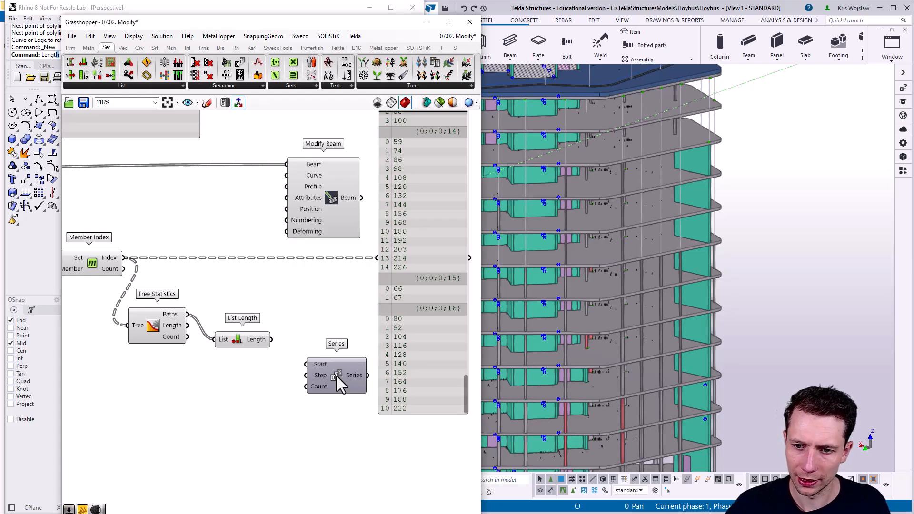
Step: Feed Series' Start from a new number slider set to 100 and its Count from List Length's output
{"action": "double_click", "coordinate": [211, 376]}
{"action": "type", "text": "100"}
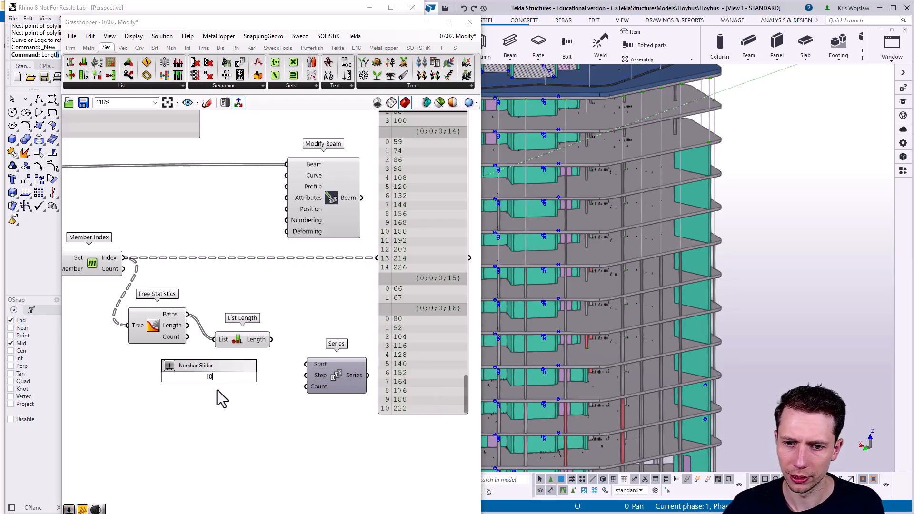
{"action": "key", "text": "Return"}
{"action": "left_click_drag", "start_coordinate": [359, 376], "coordinate": [354, 389]}
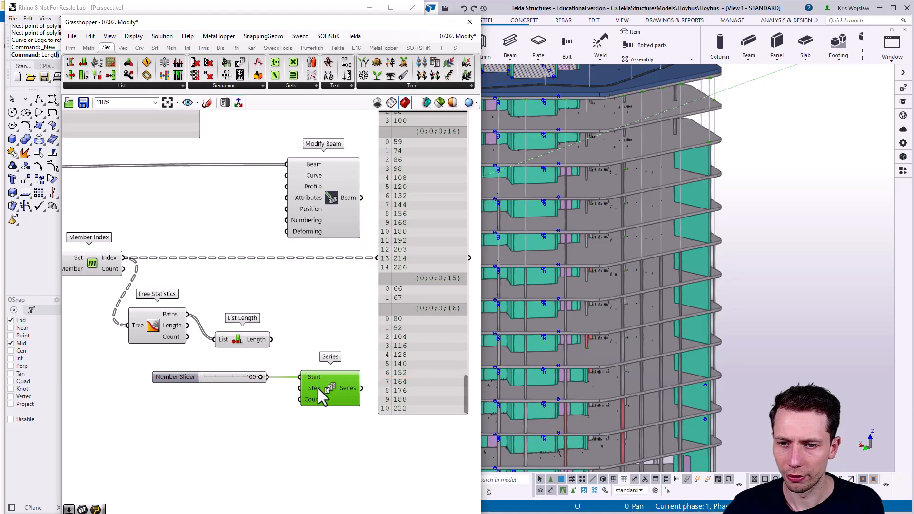
{"action": "left_click_drag", "start_coordinate": [264, 341], "coordinate": [303, 404]}
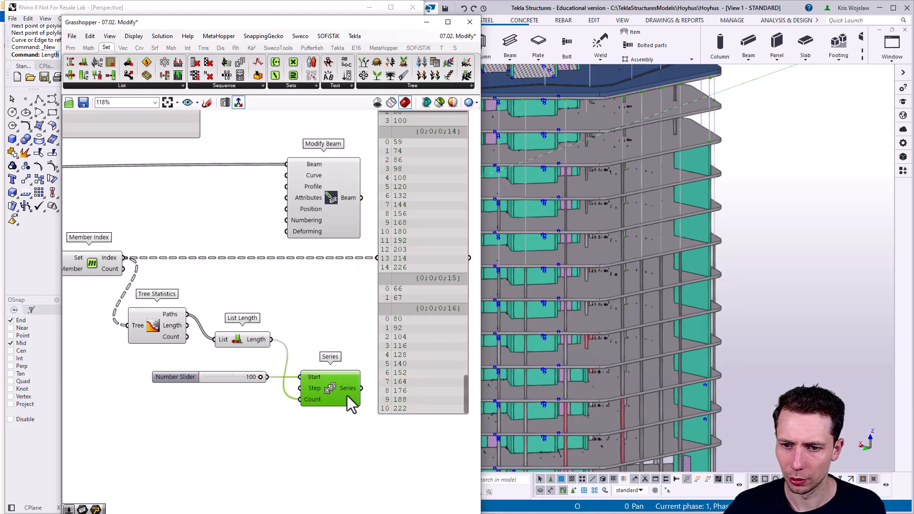
{"action": "mouse_move", "coordinate": [347, 390]}
Step: Shift the tall index panel and Modify Beam farther along the canvas to free space after Member Index
{"action": "right_click_drag", "start_coordinate": [347, 389], "coordinate": [255, 354]}
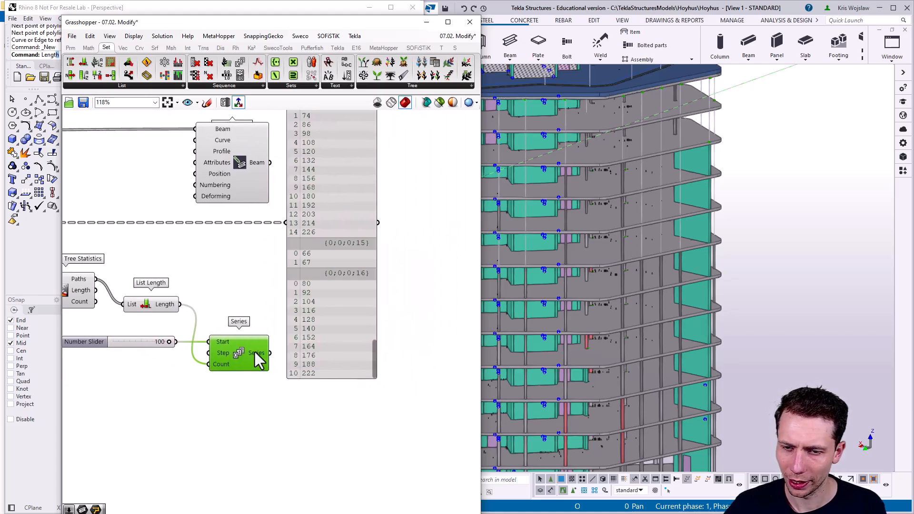
{"action": "scroll", "coordinate": [256, 351], "scroll_direction": "down", "scroll_amount": 2}
{"action": "left_click_drag", "start_coordinate": [311, 312], "coordinate": [398, 306]}
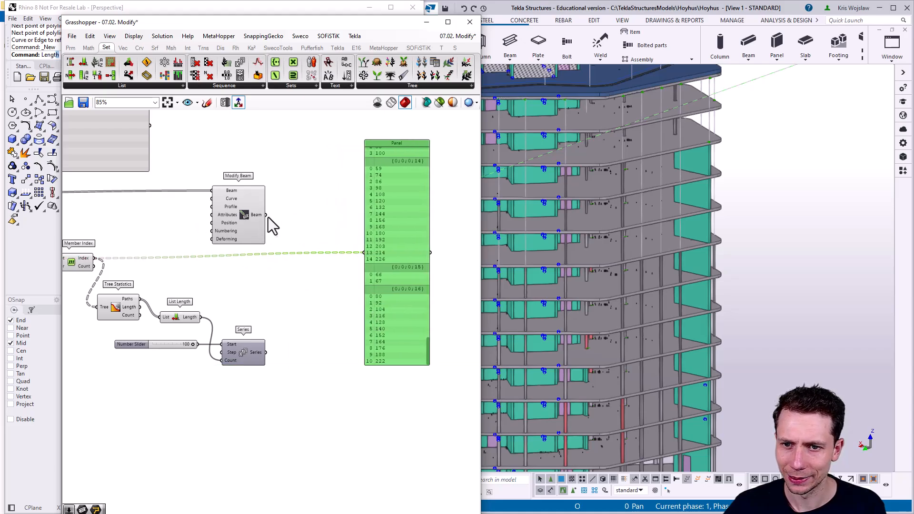
{"action": "left_click_drag", "start_coordinate": [234, 212], "coordinate": [306, 215]}
{"action": "left_click_drag", "start_coordinate": [391, 232], "coordinate": [422, 247]}
Step: Add a List Item component between Member Index and Modify Beam
{"action": "right_click_drag", "start_coordinate": [266, 268], "coordinate": [318, 269]}
{"action": "double_click", "coordinate": [263, 246]}
{"action": "type", "text": "li"}
{"action": "left_click", "coordinate": [259, 234]}
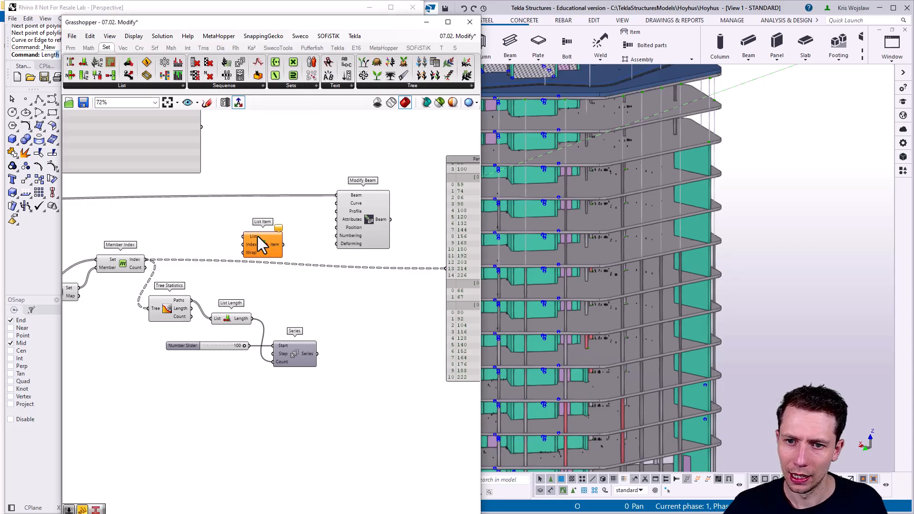
Step: Connect the wall pipeline's output to List Item's List input and Member Index's Index output to its Index input
{"action": "scroll", "coordinate": [266, 247], "scroll_direction": "down", "scroll_amount": 3}
{"action": "left_click_drag", "start_coordinate": [165, 274], "coordinate": [422, 271]}
{"action": "scroll", "coordinate": [209, 316], "scroll_direction": "up", "scroll_amount": 3}
{"action": "right_click_drag", "start_coordinate": [400, 266], "coordinate": [321, 285]}
{"action": "scroll", "coordinate": [285, 295], "scroll_direction": "up", "scroll_amount": 2}
{"action": "left_click_drag", "start_coordinate": [220, 299], "coordinate": [331, 280]}
Step: Connect List Item's output to the tall panel in place of the indices and review the grouped list from its first branch
{"action": "right_click_drag", "start_coordinate": [316, 282], "coordinate": [184, 280]}
{"action": "scroll", "coordinate": [182, 272], "scroll_direction": "down", "scroll_amount": 1}
{"action": "left_click", "coordinate": [191, 252]}
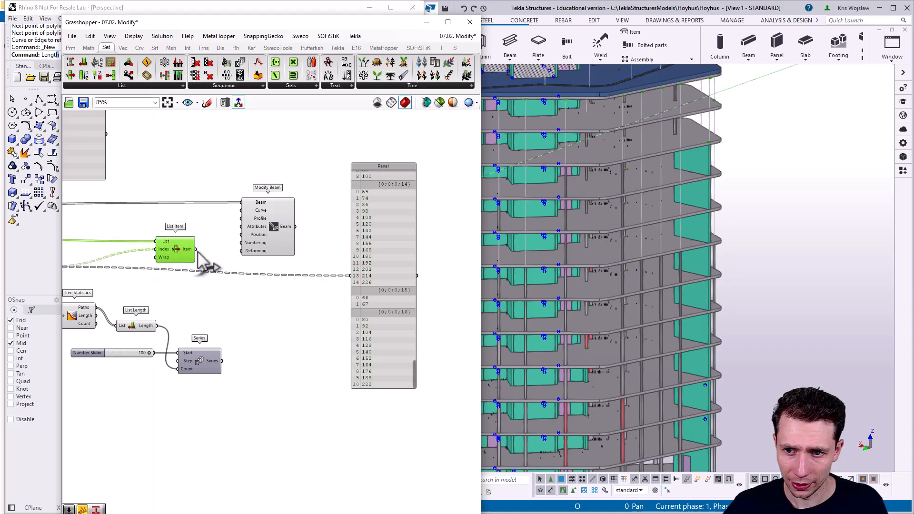
{"action": "scroll", "coordinate": [195, 250], "scroll_direction": "up", "scroll_amount": 1}
{"action": "left_click_drag", "start_coordinate": [195, 249], "coordinate": [381, 281]}
{"action": "right_click_drag", "start_coordinate": [435, 315], "coordinate": [364, 405]}
{"action": "left_click", "coordinate": [359, 380]}
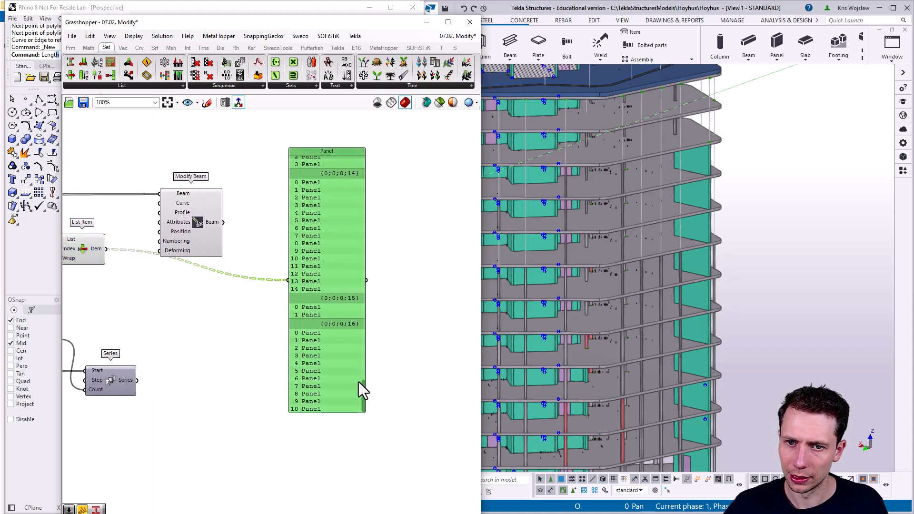
{"action": "left_click_drag", "start_coordinate": [364, 393], "coordinate": [344, 159]}
Step: Move Modify Beam up and closer to the tall panel
{"action": "right_click_drag", "start_coordinate": [257, 260], "coordinate": [310, 269]}
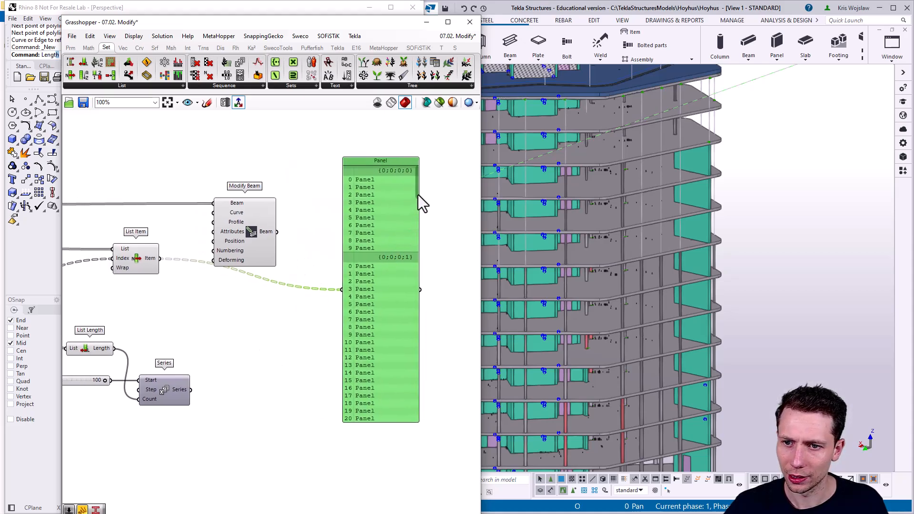
{"action": "left_click_drag", "start_coordinate": [250, 230], "coordinate": [301, 198]}
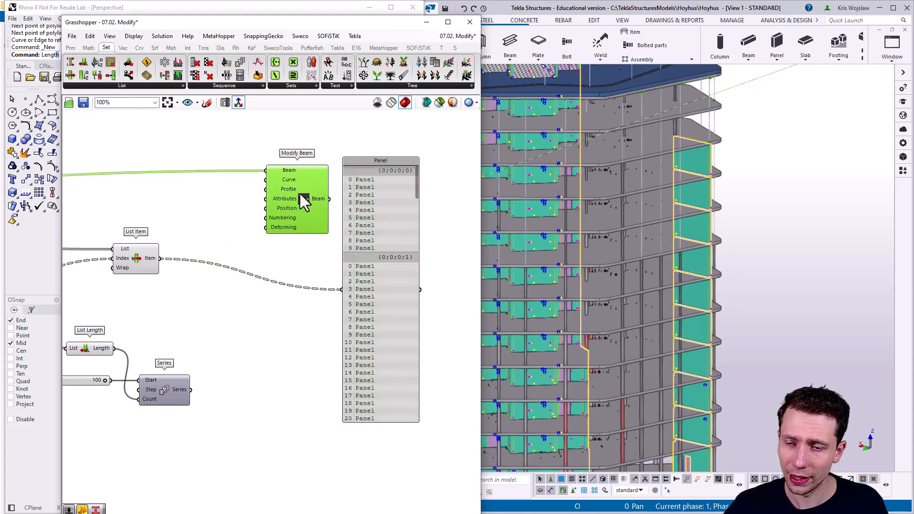
{"action": "right_click_drag", "start_coordinate": [166, 277], "coordinate": [129, 278]}
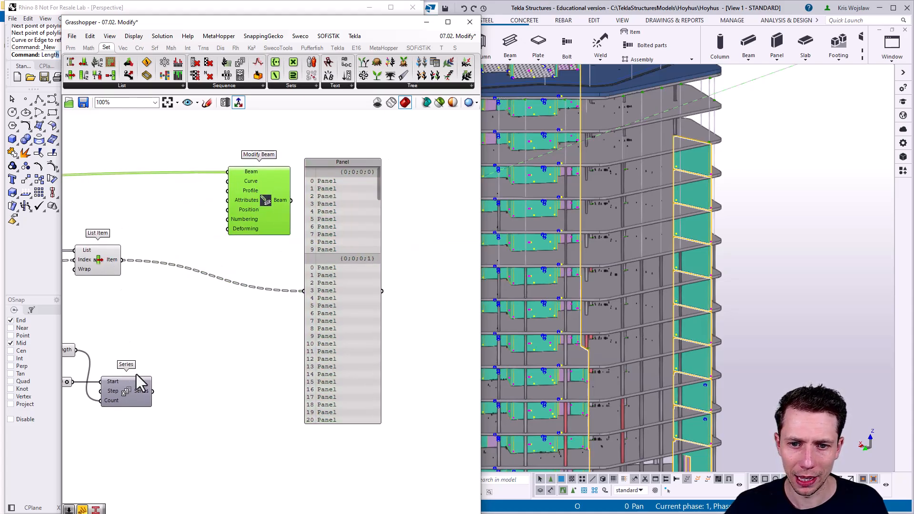
Step: Graft the Series component's output and inspect its resulting data structure
{"action": "right_click_drag", "start_coordinate": [136, 386], "coordinate": [178, 381]}
{"action": "mouse_move", "coordinate": [178, 381]}
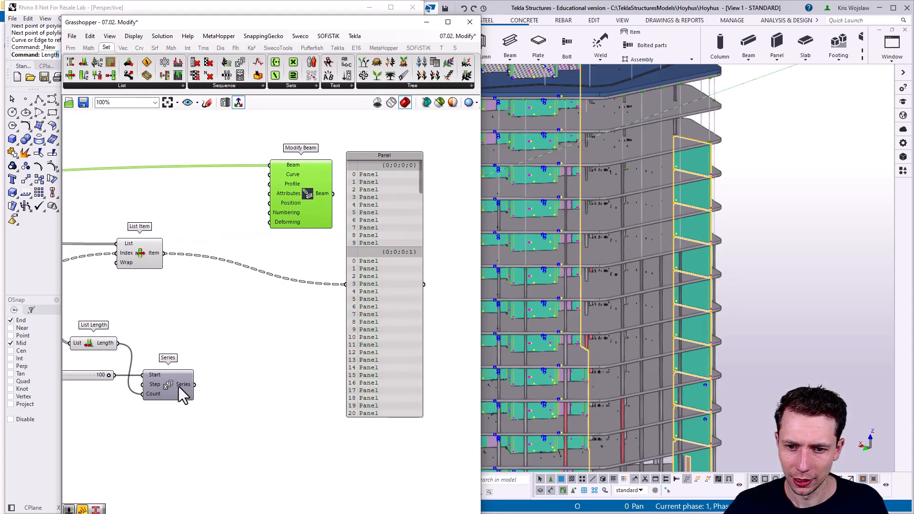
{"action": "right_click", "coordinate": [185, 385]}
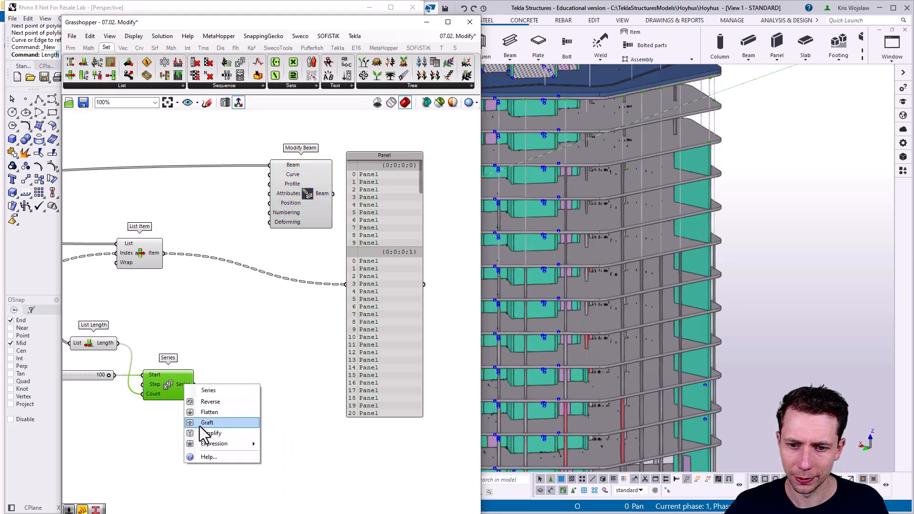
{"action": "left_click", "coordinate": [203, 423]}
{"action": "mouse_move", "coordinate": [182, 381]}
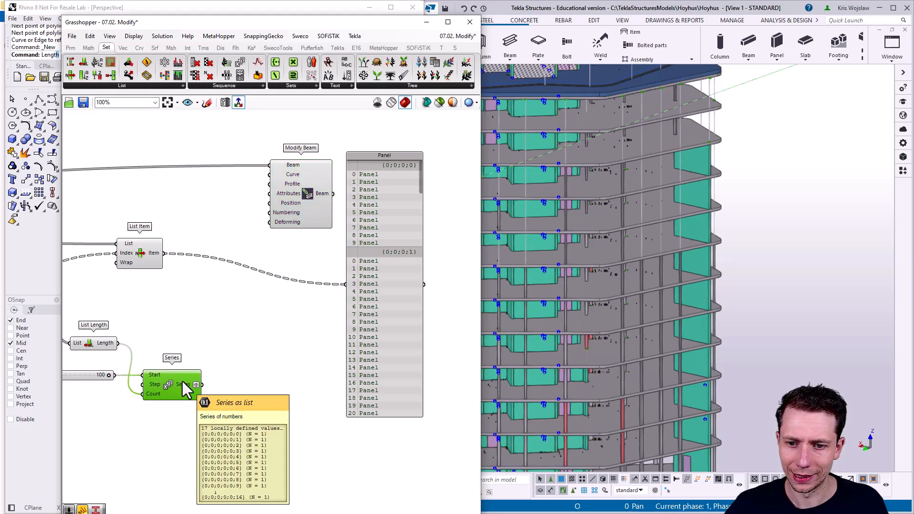
Step: Add a Repeat Data component and place it near the tall panel, below Modify Beam
{"action": "double_click", "coordinate": [233, 336]}
{"action": "type", "text": "repe"}
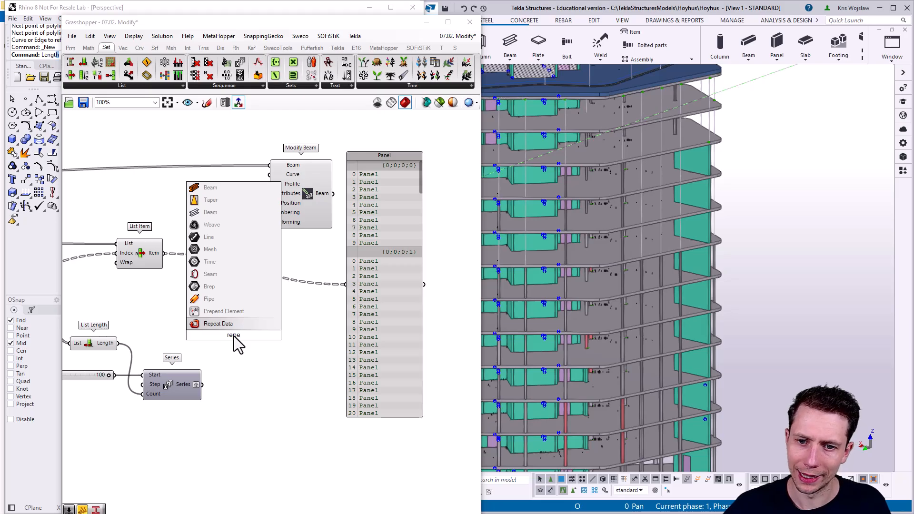
{"action": "key", "text": "Return"}
{"action": "left_click_drag", "start_coordinate": [243, 338], "coordinate": [324, 329]}
{"action": "double_click", "coordinate": [214, 319]}
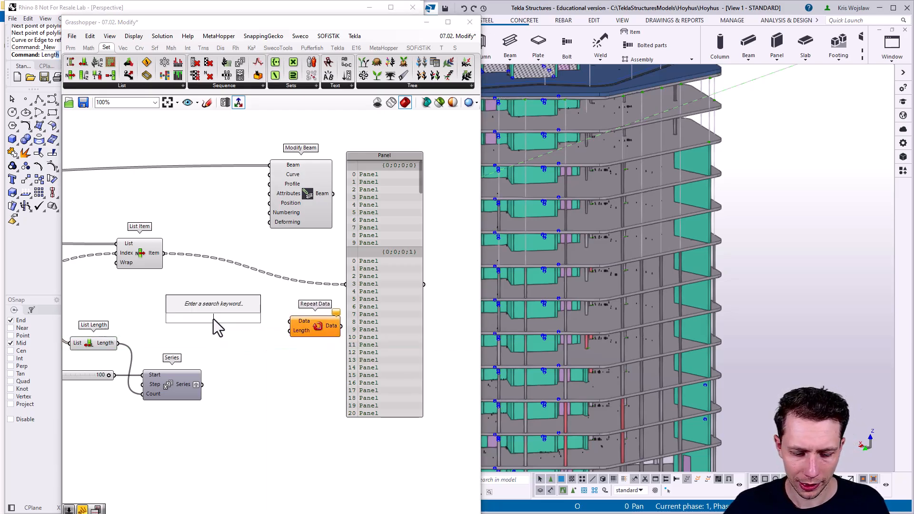
{"action": "type", "text": "tree"}
{"action": "left_click", "coordinate": [207, 302]}
{"action": "left_click", "coordinate": [210, 315]}
{"action": "key", "text": "Delete"}
Step: Add a second Tree Statistics component before Repeat Data, connect List Item's output to its Tree input and inspect the branch lengths
{"action": "double_click", "coordinate": [210, 315]}
{"action": "type", "text": "tre"}
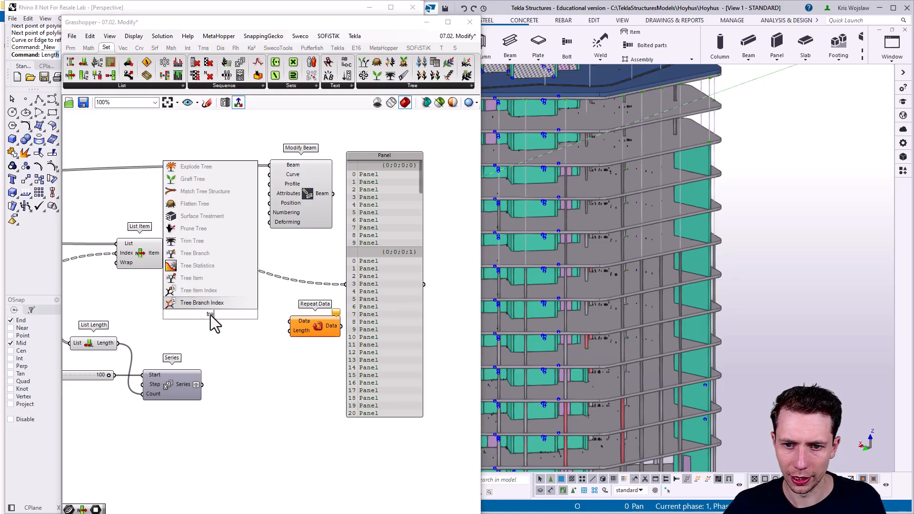
{"action": "left_click", "coordinate": [197, 203]}
{"action": "scroll", "coordinate": [166, 246], "scroll_direction": "up", "scroll_amount": 1}
{"action": "left_click_drag", "start_coordinate": [163, 253], "coordinate": [200, 315]}
{"action": "left_click_drag", "start_coordinate": [240, 324], "coordinate": [258, 307]}
{"action": "mouse_move", "coordinate": [258, 307]}
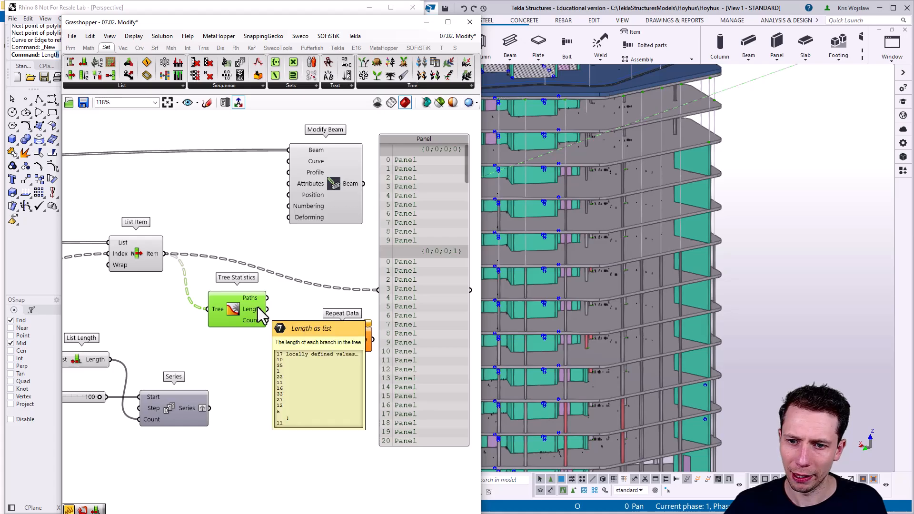
Step: Feed Repeat Data with the Series values as Data and the new Tree Statistics' Length output as a grafted Length input
{"action": "right_click_drag", "start_coordinate": [258, 307], "coordinate": [208, 279]}
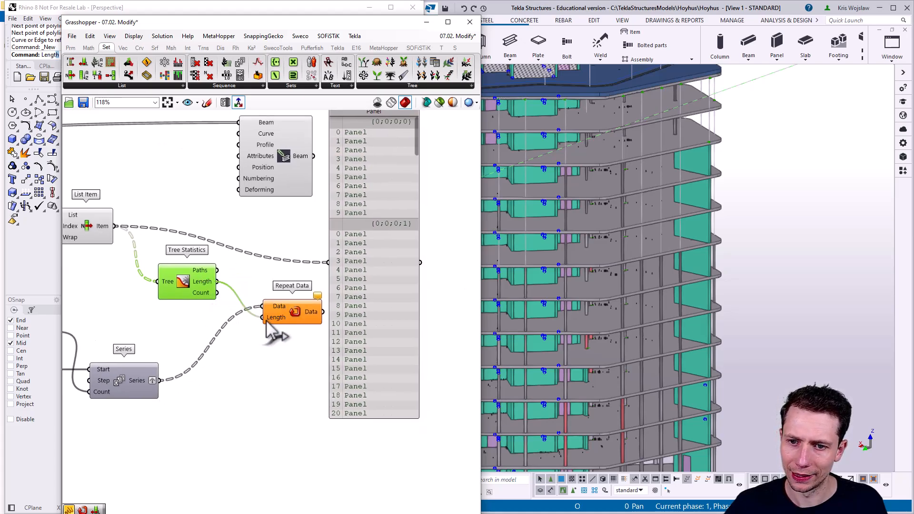
{"action": "left_click_drag", "start_coordinate": [265, 322], "coordinate": [241, 322]}
{"action": "right_click", "coordinate": [251, 320]}
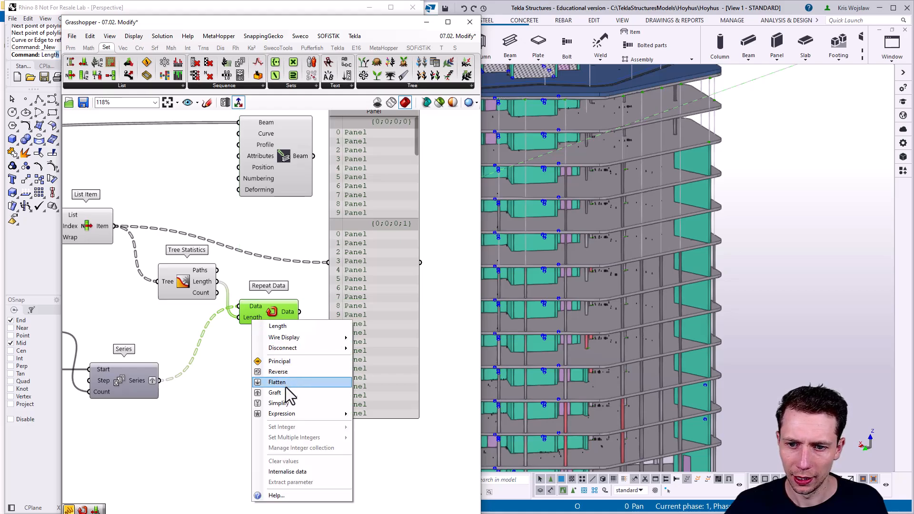
{"action": "left_click", "coordinate": [286, 392]}
{"action": "mouse_move", "coordinate": [290, 309]}
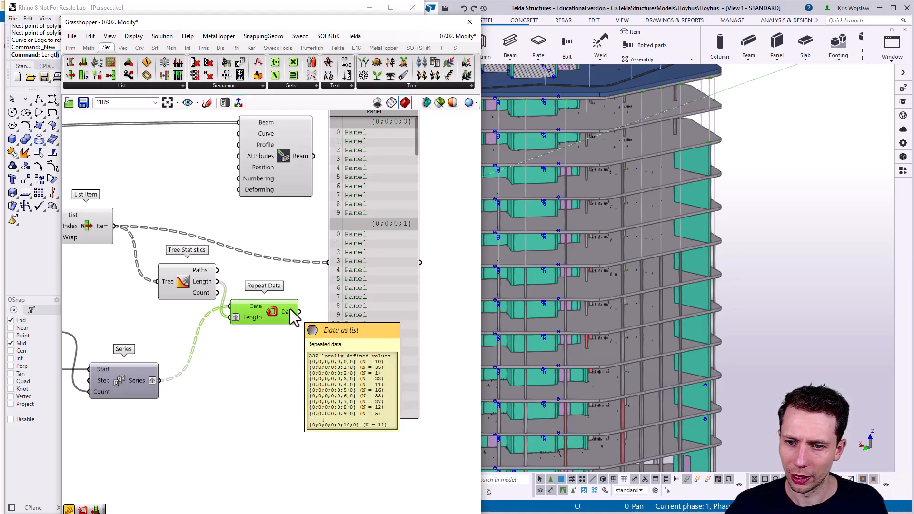
Step: Disable Modify Beam and connect List Item's output to its Beam input in place of the ungrouped walls
{"action": "scroll", "coordinate": [290, 310], "scroll_direction": "down", "scroll_amount": 2}
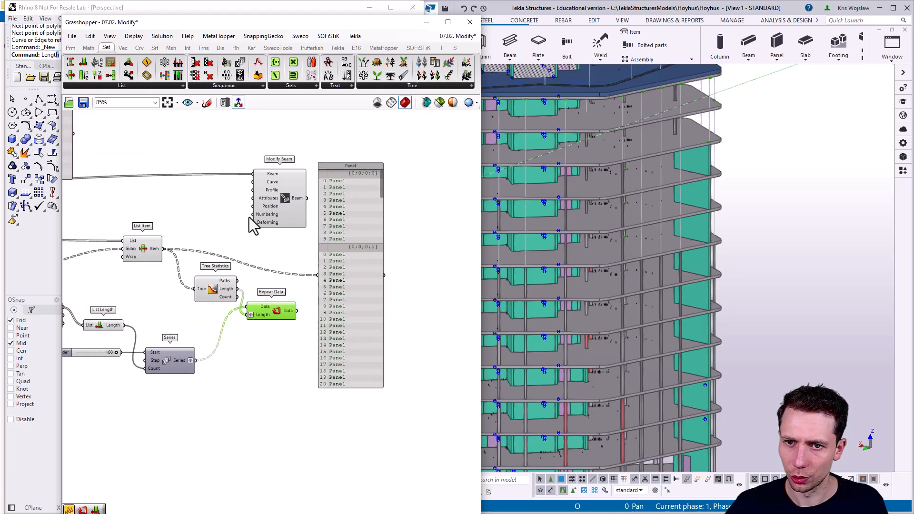
{"action": "left_click", "coordinate": [284, 199]}
{"action": "middle_click", "coordinate": [284, 199]}
{"action": "left_click", "coordinate": [316, 198]}
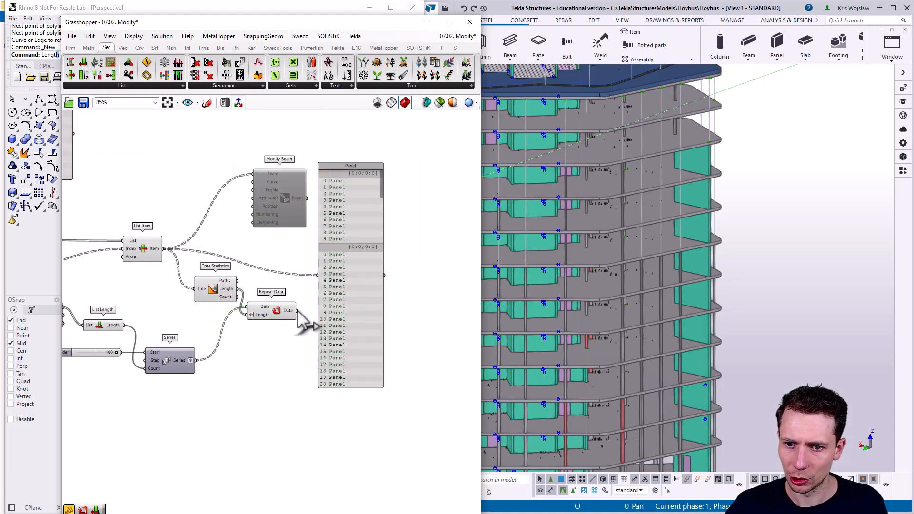
Step: Move the tall panel and Modify Beam farther away from Repeat Data
{"action": "right_click_drag", "start_coordinate": [274, 258], "coordinate": [104, 252]}
{"action": "left_click_drag", "start_coordinate": [205, 266], "coordinate": [373, 274]}
{"action": "left_click_drag", "start_coordinate": [122, 195], "coordinate": [301, 195]}
Step: Add a Part Attributes component after Repeat Data, connect the repeated data to its Class input and move it closer
{"action": "left_click", "coordinate": [221, 304]}
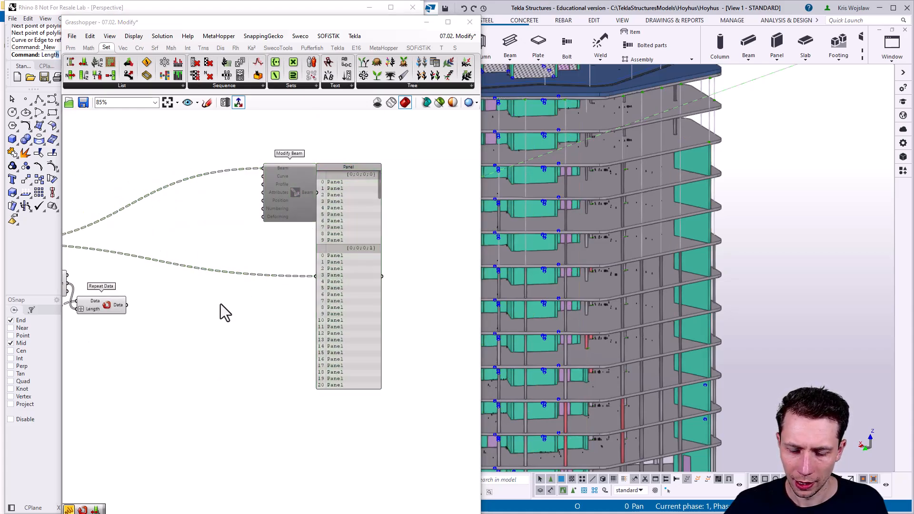
{"action": "double_click", "coordinate": [221, 304]}
{"action": "type", "text": "part at"}
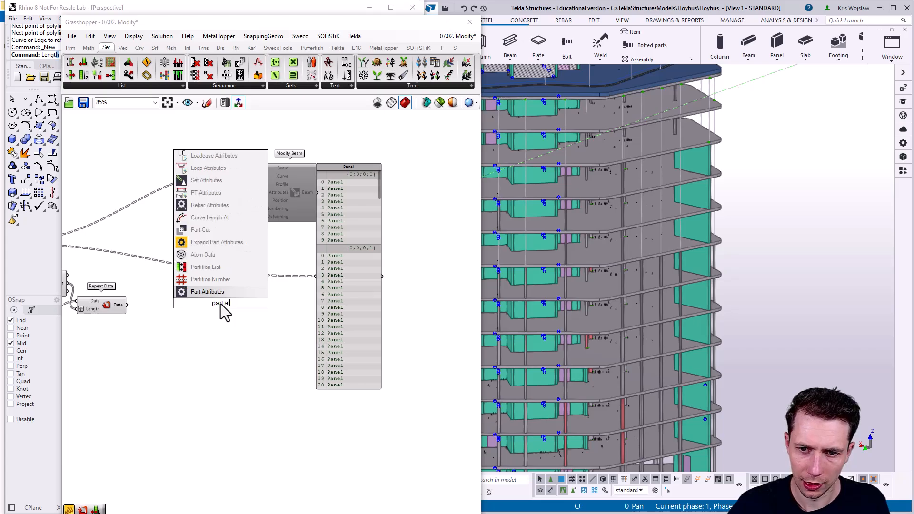
{"action": "key", "text": "Return"}
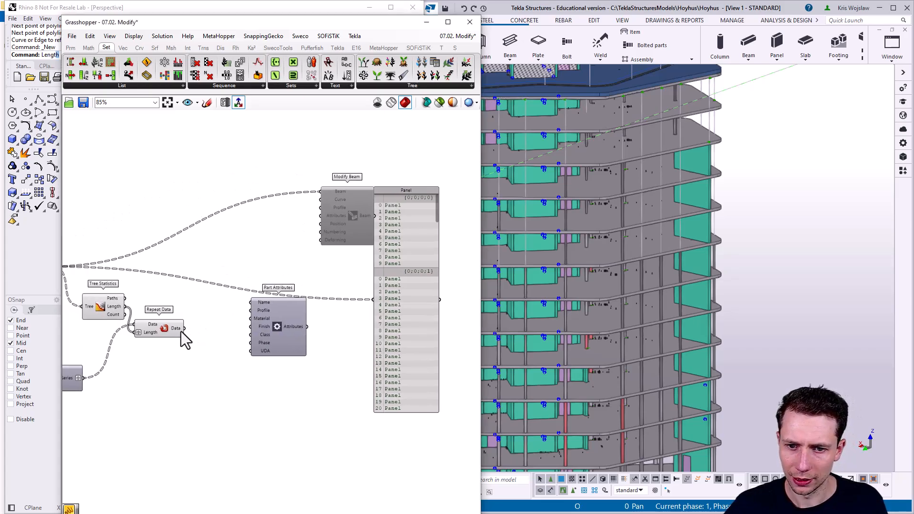
{"action": "left_click_drag", "start_coordinate": [224, 335], "coordinate": [253, 335]}
{"action": "left_click_drag", "start_coordinate": [287, 331], "coordinate": [264, 324]}
Step: Graft the Attributes output of Part Attributes
{"action": "mouse_move", "coordinate": [273, 319]}
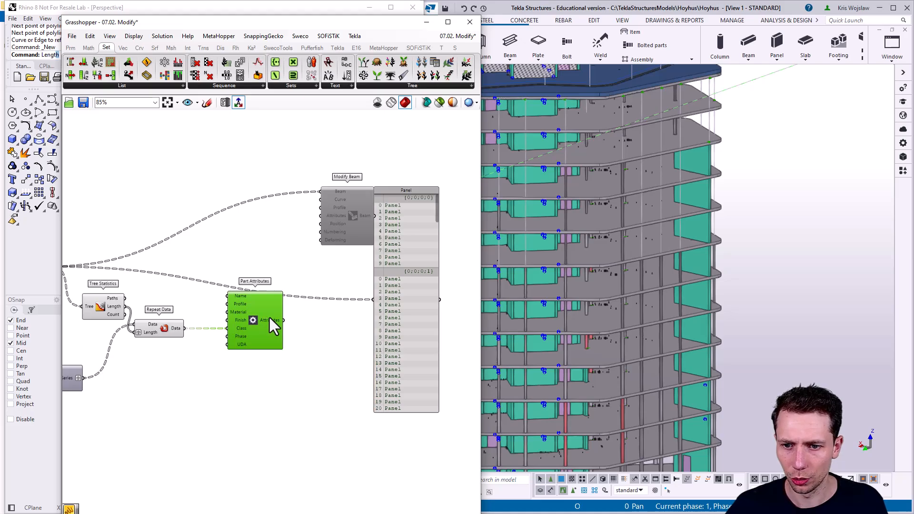
{"action": "right_click", "coordinate": [270, 318]}
{"action": "left_click", "coordinate": [290, 356]}
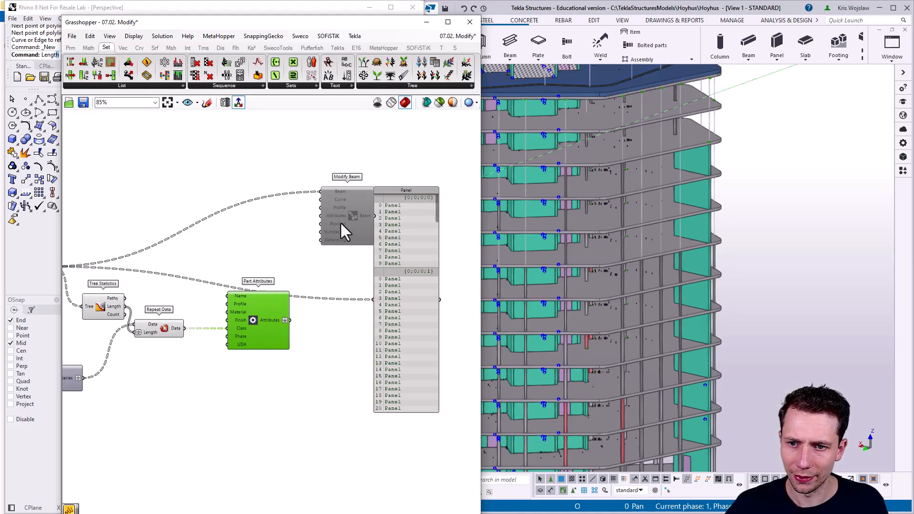
Step: Graft the Beam input of Modify Beam
{"action": "left_click", "coordinate": [335, 193]}
{"action": "right_click", "coordinate": [335, 192]}
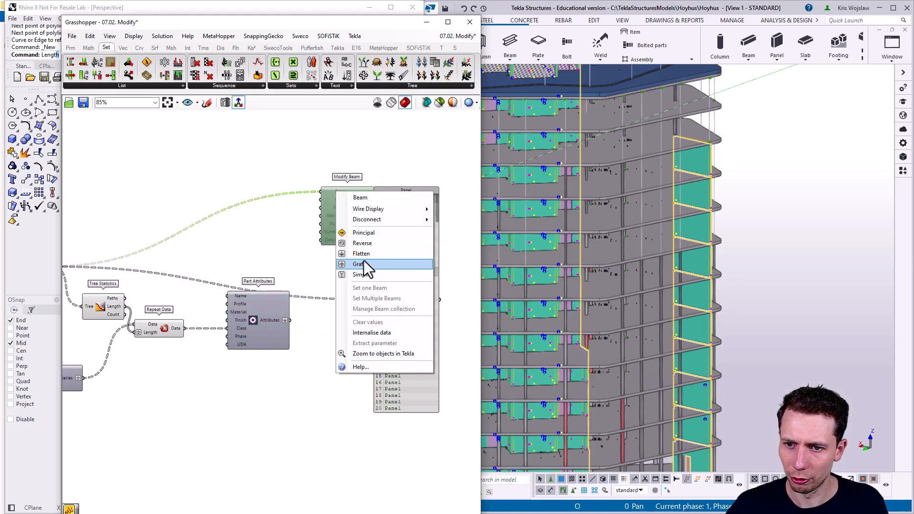
{"action": "left_click", "coordinate": [364, 263]}
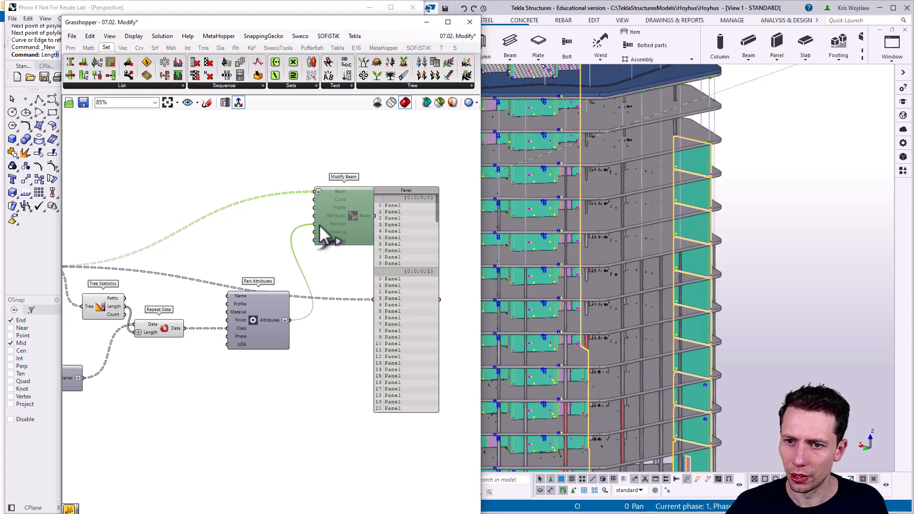
Step: Connect the Attributes output of Part Attributes to Modify Beam's Attributes input and enable Modify Beam
{"action": "left_click_drag", "start_coordinate": [319, 224], "coordinate": [315, 216]}
{"action": "left_click", "coordinate": [351, 204]}
{"action": "middle_click", "coordinate": [338, 210]}
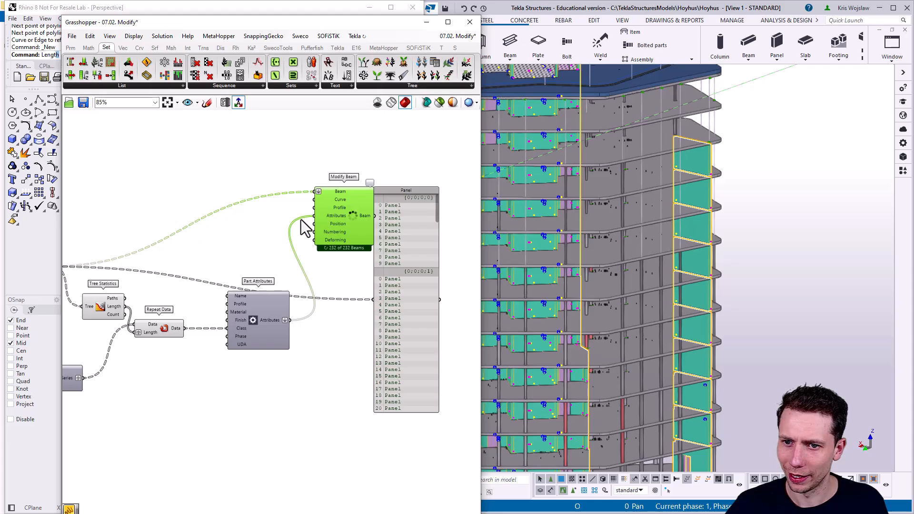
Step: Examine the wall colours in the Tekla model from several sides, resetting the view rotation centre on the building
{"action": "scroll", "coordinate": [642, 237], "scroll_direction": "down", "scroll_amount": 4}
{"action": "left_click", "coordinate": [685, 241]}
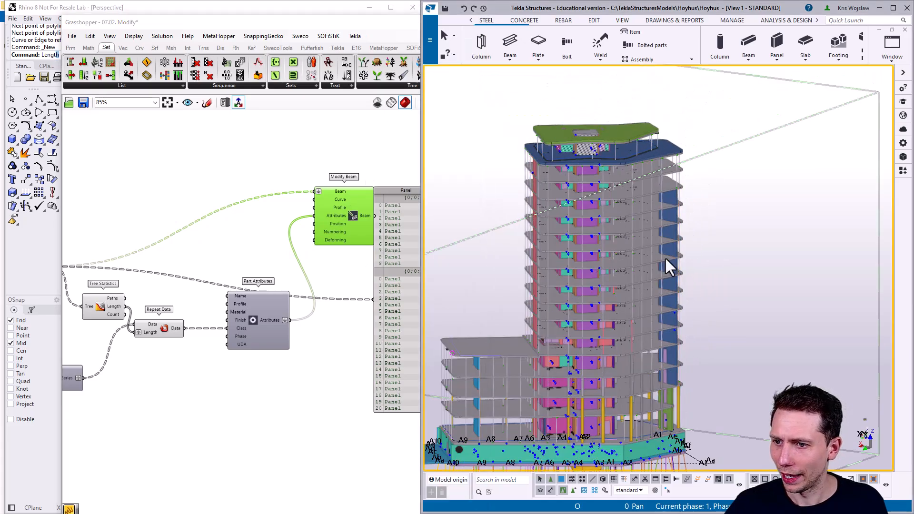
{"action": "middle_click_drag", "start_coordinate": [556, 326], "coordinate": [580, 270]}
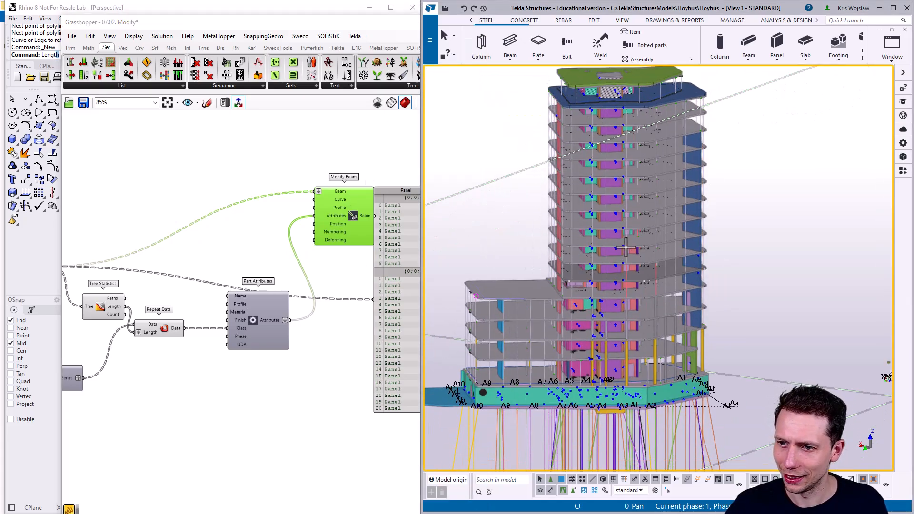
{"action": "scroll", "coordinate": [618, 266], "scroll_direction": "down", "scroll_amount": 1}
{"action": "key", "text": "v"}
{"action": "left_click", "coordinate": [755, 231]}
{"action": "scroll", "coordinate": [679, 252], "scroll_direction": "up", "scroll_amount": 1}
{"action": "scroll", "coordinate": [679, 260], "scroll_direction": "up", "scroll_amount": 5}
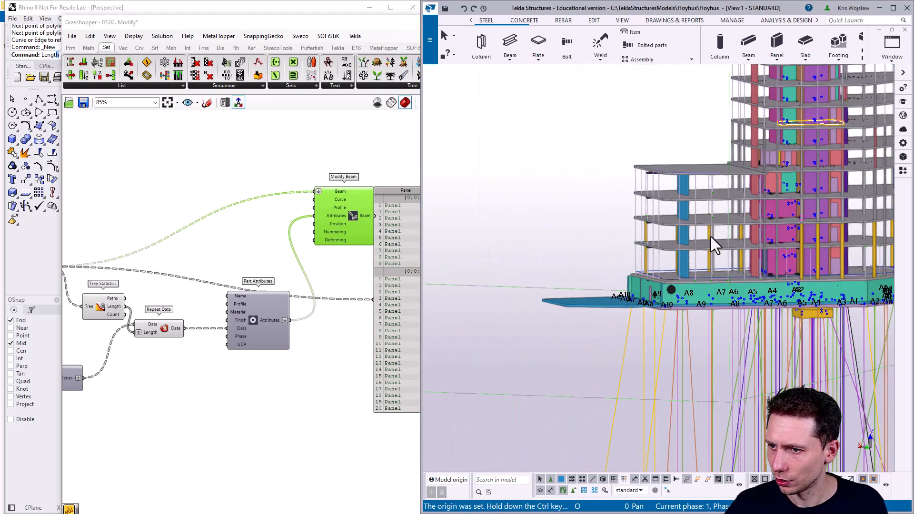
{"action": "scroll", "coordinate": [598, 203], "scroll_direction": "down", "scroll_amount": 4}
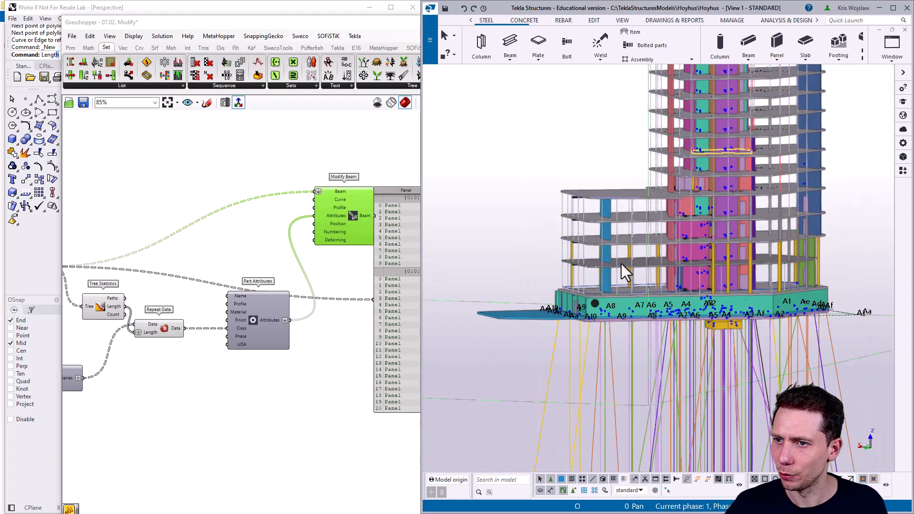
{"action": "middle_click_drag", "start_coordinate": [738, 205], "coordinate": [879, 275], "text": "ctrl"}
{"action": "scroll", "coordinate": [651, 243], "scroll_direction": "down", "scroll_amount": 3}
{"action": "middle_click_drag", "start_coordinate": [653, 245], "coordinate": [623, 245], "text": "ctrl"}
{"action": "scroll", "coordinate": [633, 272], "scroll_direction": "up", "scroll_amount": 4}
{"action": "scroll", "coordinate": [643, 290], "scroll_direction": "down", "scroll_amount": 3}
{"action": "middle_click_drag", "start_coordinate": [637, 200], "coordinate": [678, 325], "text": "ctrl"}
{"action": "scroll", "coordinate": [609, 250], "scroll_direction": "up", "scroll_amount": 6}
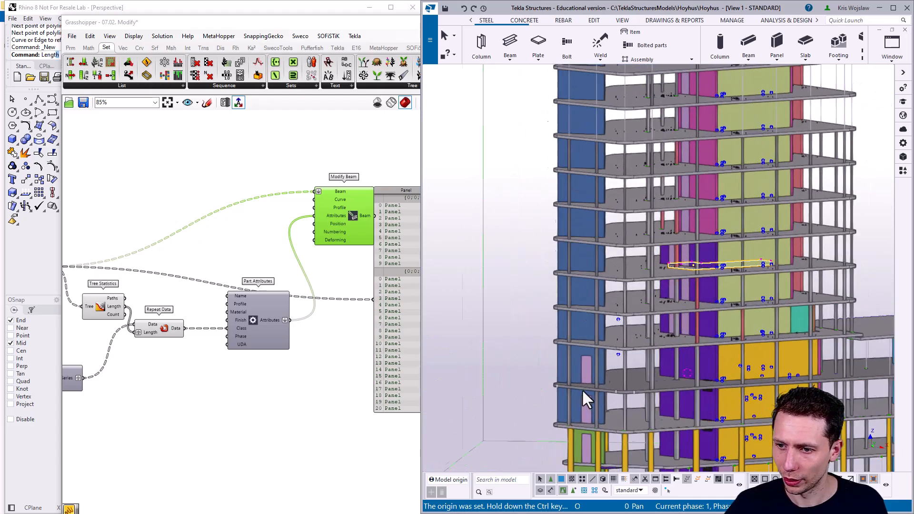
{"action": "middle_click_drag", "start_coordinate": [569, 223], "coordinate": [572, 275], "text": "ctrl"}
{"action": "scroll", "coordinate": [600, 253], "scroll_direction": "down", "scroll_amount": 5}
{"action": "key", "text": "v"}
{"action": "left_click", "coordinate": [602, 253]}
Step: Set the panel feeding Round To Factor's Factor input to 0.05 and check the wall colours in the Tekla model
{"action": "scroll", "coordinate": [193, 369], "scroll_direction": "down", "scroll_amount": 3}
{"action": "right_click_drag", "start_coordinate": [302, 340], "coordinate": [517, 308]}
{"action": "scroll", "coordinate": [243, 343], "scroll_direction": "up", "scroll_amount": 6}
{"action": "right_click_drag", "start_coordinate": [245, 344], "coordinate": [550, 350]}
{"action": "right_click_drag", "start_coordinate": [238, 314], "coordinate": [480, 307]}
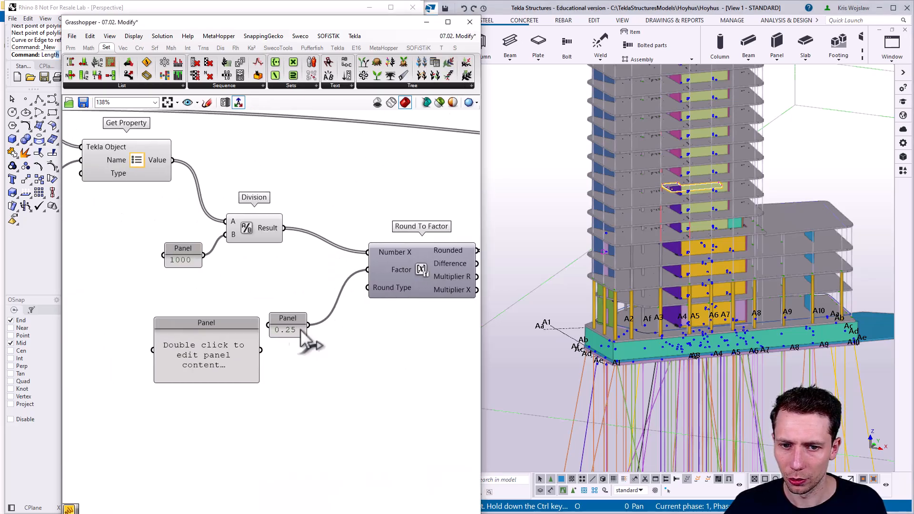
{"action": "scroll", "coordinate": [292, 332], "scroll_direction": "up", "scroll_amount": 5}
{"action": "left_click", "coordinate": [294, 327]}
{"action": "double_click", "coordinate": [307, 332]}
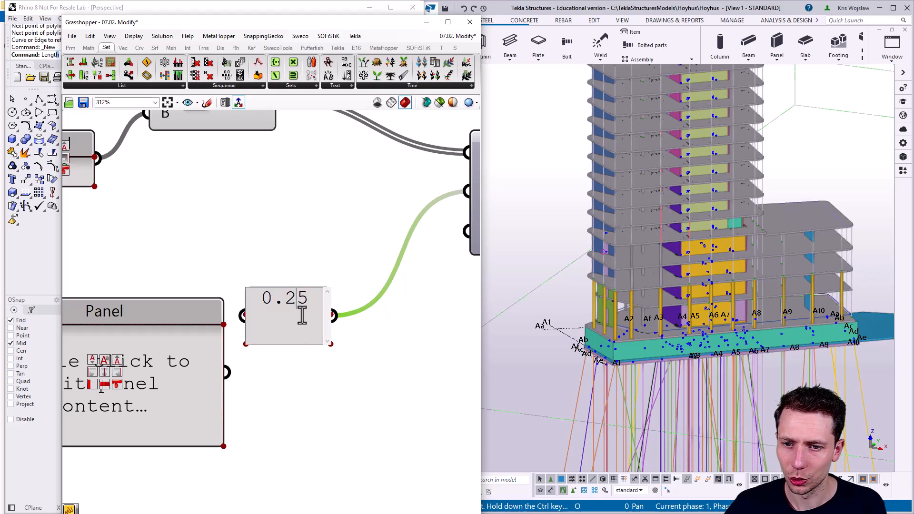
{"action": "left_click", "coordinate": [341, 389]}
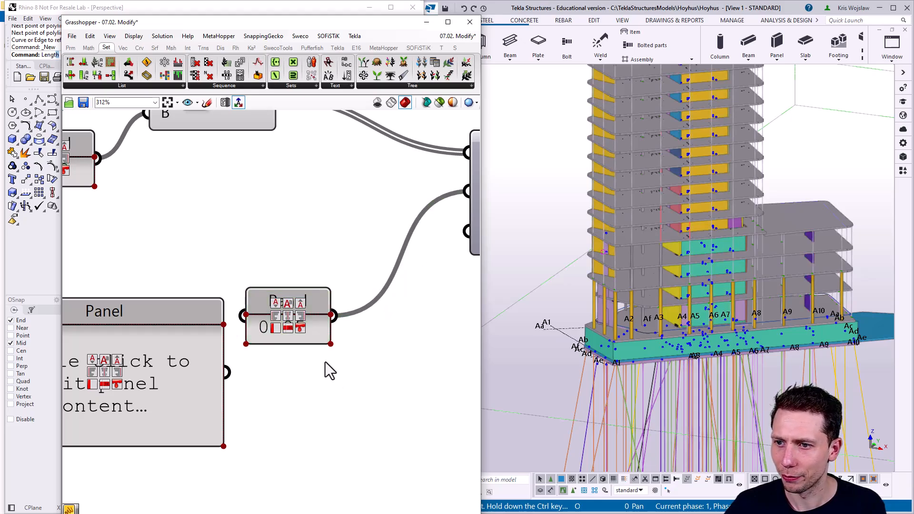
{"action": "scroll", "coordinate": [644, 292], "scroll_direction": "down", "scroll_amount": 1}
{"action": "middle_click_drag", "start_coordinate": [718, 290], "coordinate": [595, 280]}
{"action": "scroll", "coordinate": [667, 316], "scroll_direction": "up", "scroll_amount": 2}
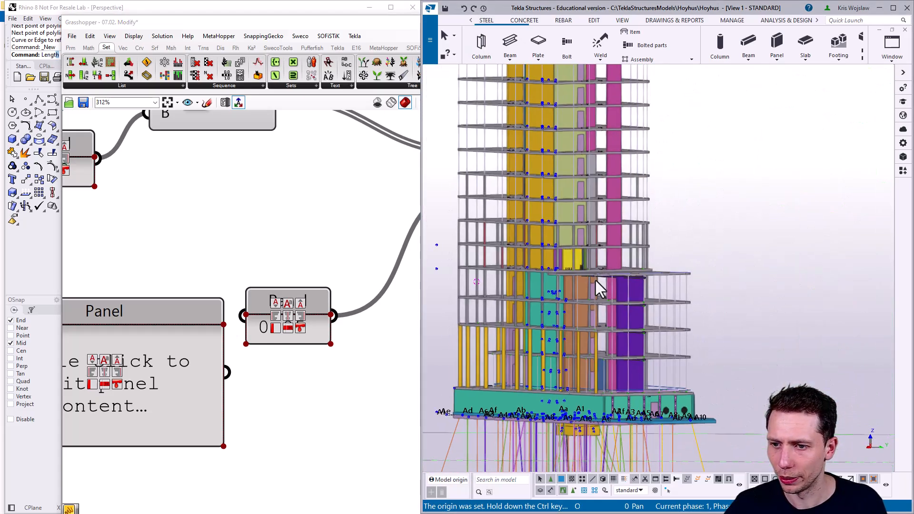
{"action": "scroll", "coordinate": [595, 281], "scroll_direction": "up", "scroll_amount": 4}
{"action": "middle_click_drag", "start_coordinate": [601, 289], "coordinate": [610, 285]}
Step: Set the panel feeding Get Property's Name input to WEIGHT
{"action": "scroll", "coordinate": [291, 329], "scroll_direction": "down", "scroll_amount": 7}
{"action": "right_click_drag", "start_coordinate": [244, 313], "coordinate": [352, 295]}
{"action": "scroll", "coordinate": [243, 257], "scroll_direction": "up", "scroll_amount": 6}
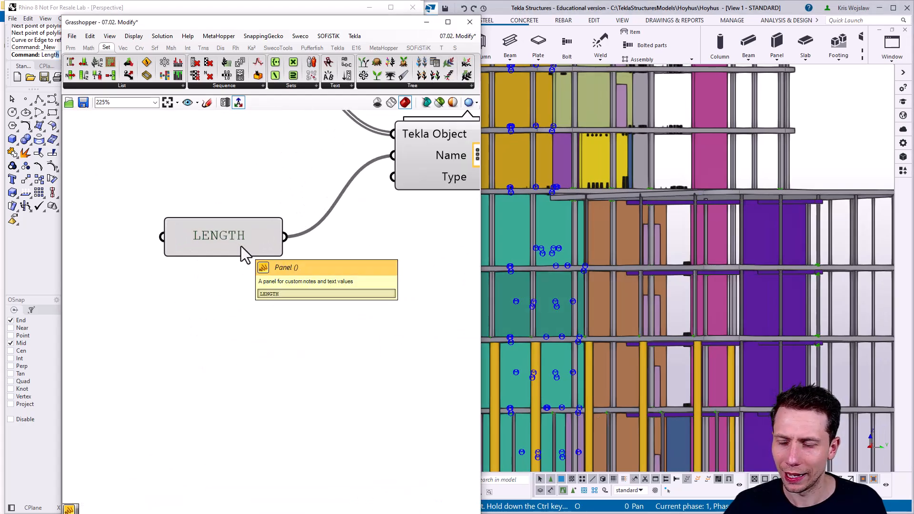
{"action": "scroll", "coordinate": [241, 246], "scroll_direction": "down", "scroll_amount": 4}
{"action": "right_click_drag", "start_coordinate": [260, 271], "coordinate": [167, 272]}
{"action": "scroll", "coordinate": [168, 282], "scroll_direction": "down", "scroll_amount": 2}
{"action": "scroll", "coordinate": [172, 273], "scroll_direction": "up", "scroll_amount": 3}
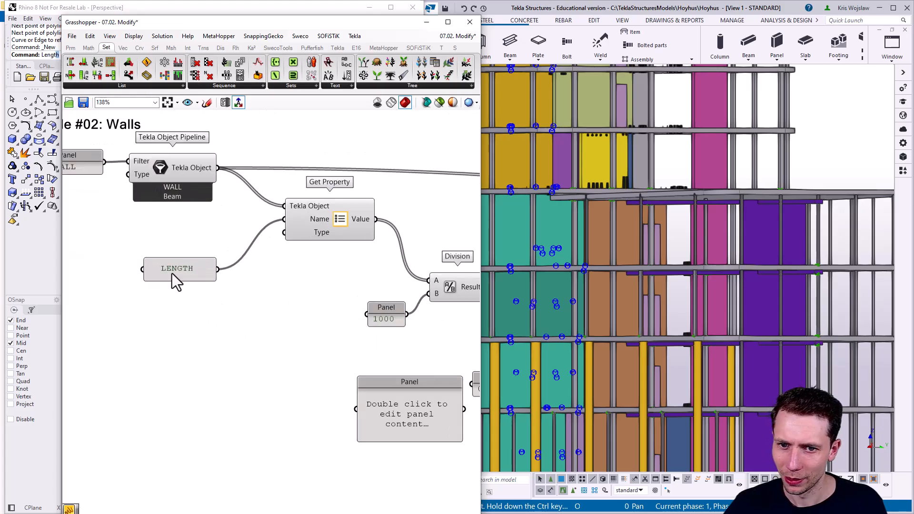
{"action": "double_click", "coordinate": [172, 273]}
{"action": "type", "text": "WEIGHT"}
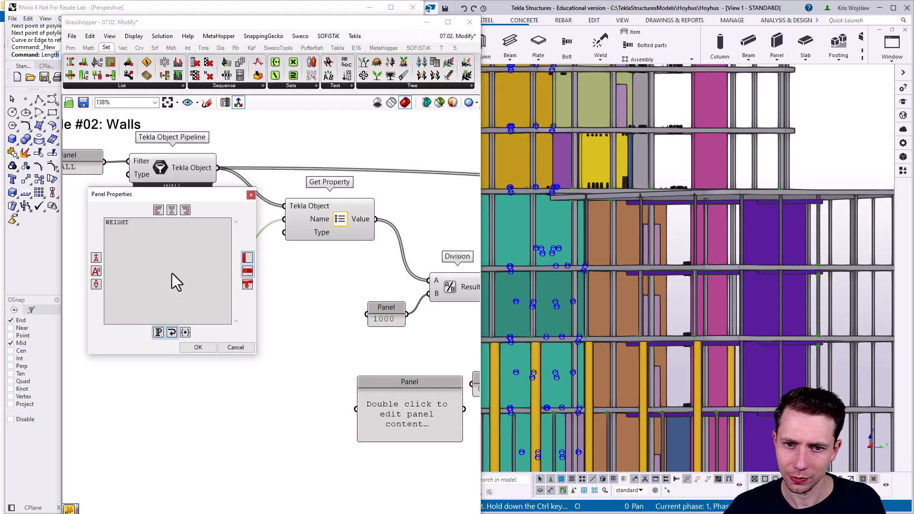
{"action": "left_click", "coordinate": [198, 348]}
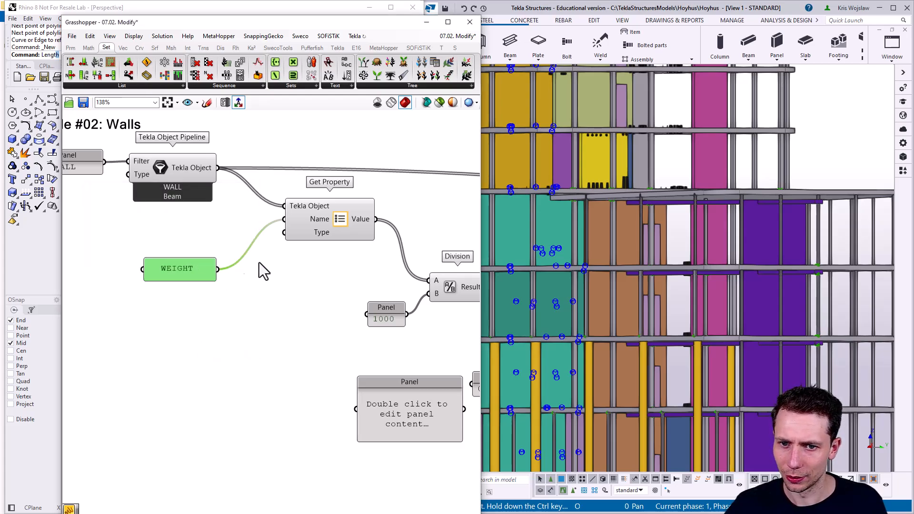
Step: Set the panel feeding Get Property's Name input to VOLUME
{"action": "double_click", "coordinate": [175, 264]}
{"action": "type", "text": "voLUME"}
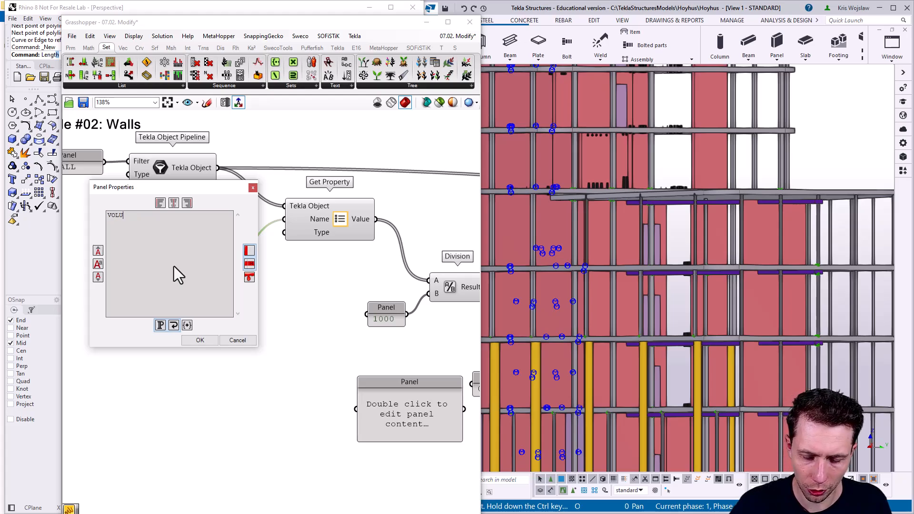
{"action": "left_click", "coordinate": [206, 343]}
Step: Move the panel listing the rounded values closer to Round To Factor
{"action": "scroll", "coordinate": [207, 349], "scroll_direction": "down", "scroll_amount": 4}
{"action": "scroll", "coordinate": [355, 316], "scroll_direction": "up", "scroll_amount": 3}
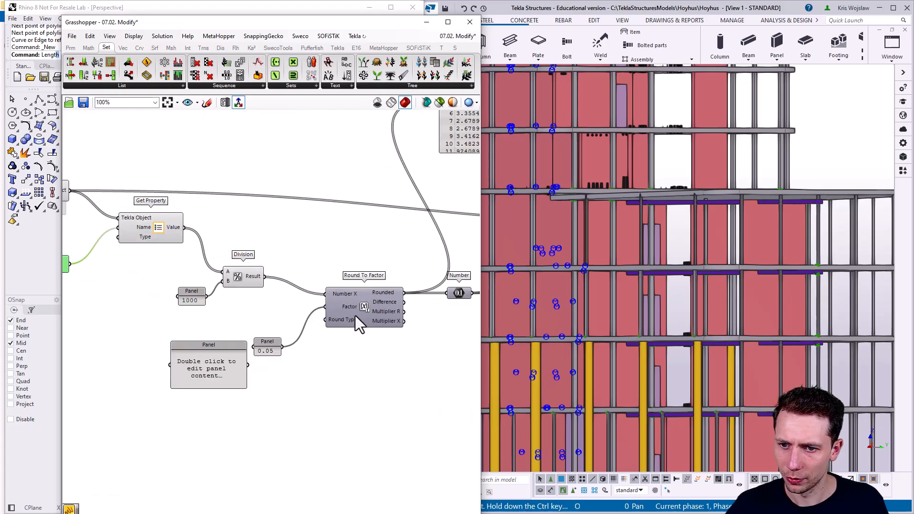
{"action": "right_click_drag", "start_coordinate": [355, 316], "coordinate": [287, 334]}
{"action": "right_click_drag", "start_coordinate": [351, 244], "coordinate": [281, 283]}
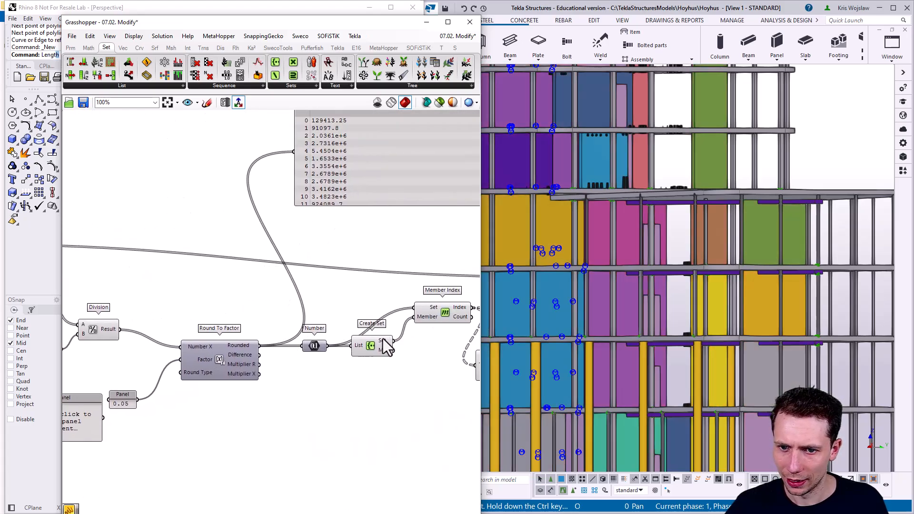
{"action": "mouse_move", "coordinate": [386, 347]}
{"action": "right_click_drag", "start_coordinate": [221, 369], "coordinate": [281, 318]}
{"action": "scroll", "coordinate": [247, 378], "scroll_direction": "up", "scroll_amount": 1}
{"action": "right_click_drag", "start_coordinate": [251, 253], "coordinate": [248, 327]}
{"action": "right_click_drag", "start_coordinate": [375, 166], "coordinate": [342, 212]}
{"action": "left_click_drag", "start_coordinate": [406, 185], "coordinate": [317, 238]}
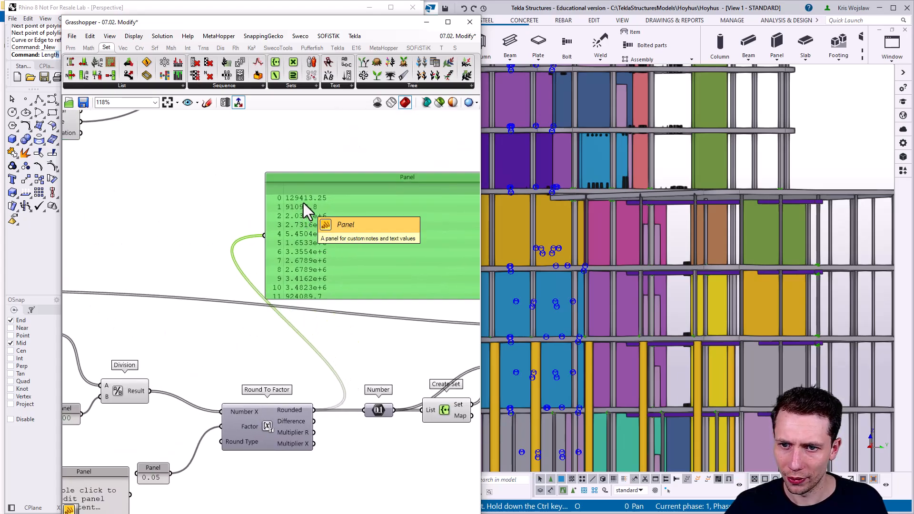
Step: Add a 25000 number slider, connect it to Round To Factor's Factor input in place of the 0.05 panel, and raise it to 100000
{"action": "right_click_drag", "start_coordinate": [234, 329], "coordinate": [289, 270]}
{"action": "double_click", "coordinate": [222, 440]}
{"action": "type", "text": "25000"}
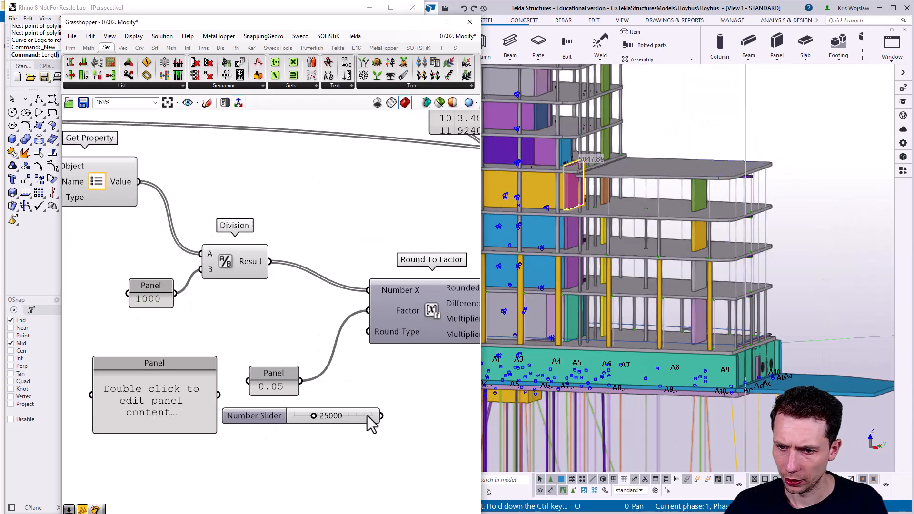
{"action": "right_click_drag", "start_coordinate": [360, 372], "coordinate": [238, 353]}
{"action": "left_click_drag", "start_coordinate": [194, 398], "coordinate": [205, 324]}
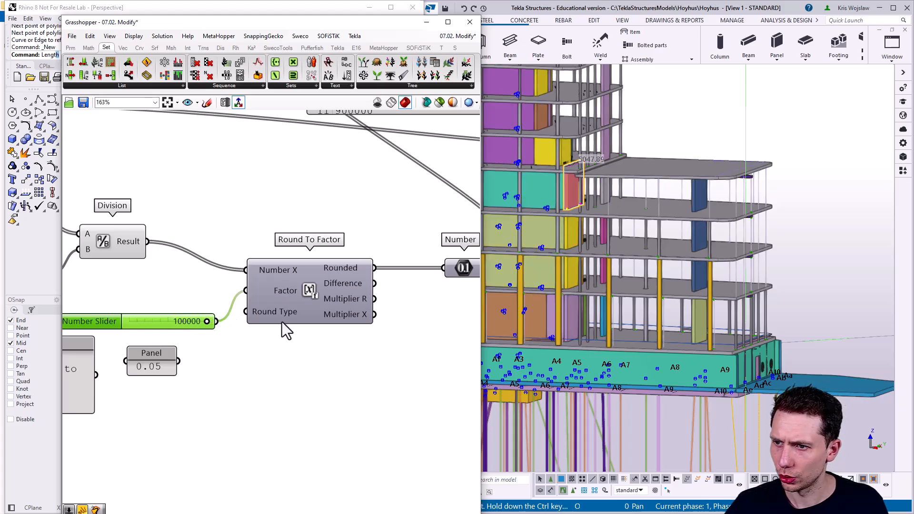
Step: Read the distinct rounded volumes in Create Set's Set output
{"action": "scroll", "coordinate": [674, 192], "scroll_direction": "down", "scroll_amount": 5}
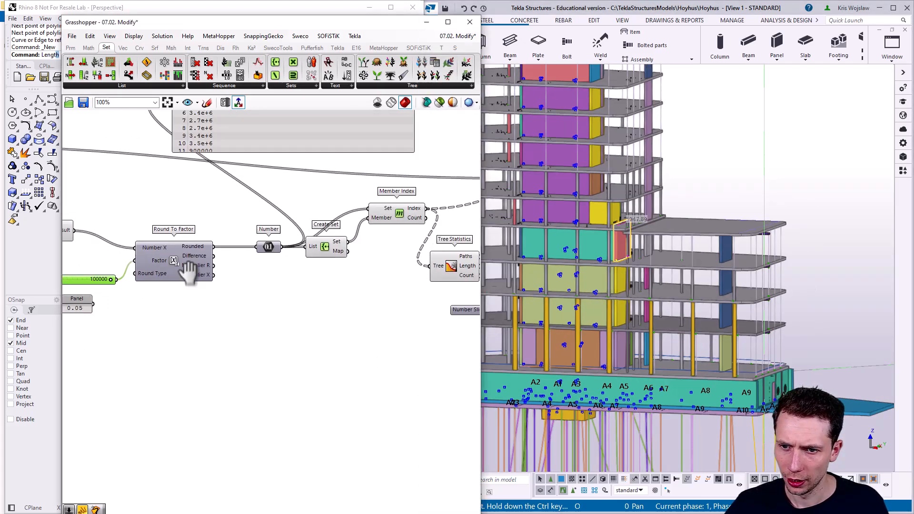
{"action": "scroll", "coordinate": [275, 262], "scroll_direction": "up", "scroll_amount": 4}
{"action": "mouse_move", "coordinate": [292, 248]}
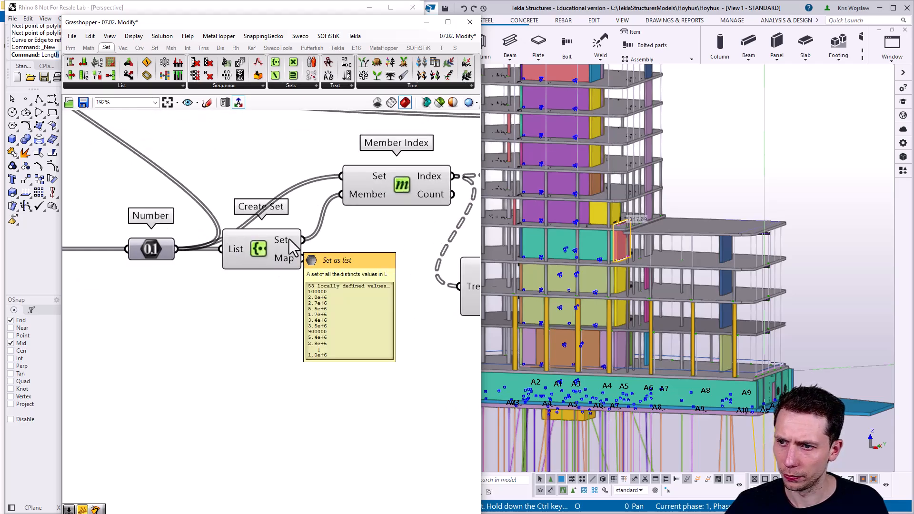
{"action": "scroll", "coordinate": [292, 247], "scroll_direction": "down", "scroll_amount": 2}
Step: Inspect the walls of the low wing in the Tekla model, select one of them, and view the whole tower from several sides
{"action": "scroll", "coordinate": [719, 285], "scroll_direction": "up", "scroll_amount": 6}
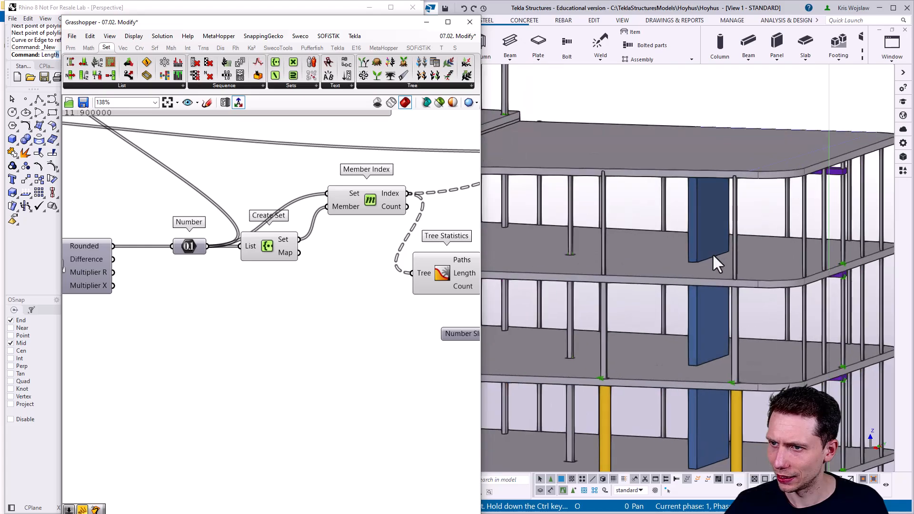
{"action": "middle_click_drag", "start_coordinate": [662, 326], "coordinate": [647, 143]}
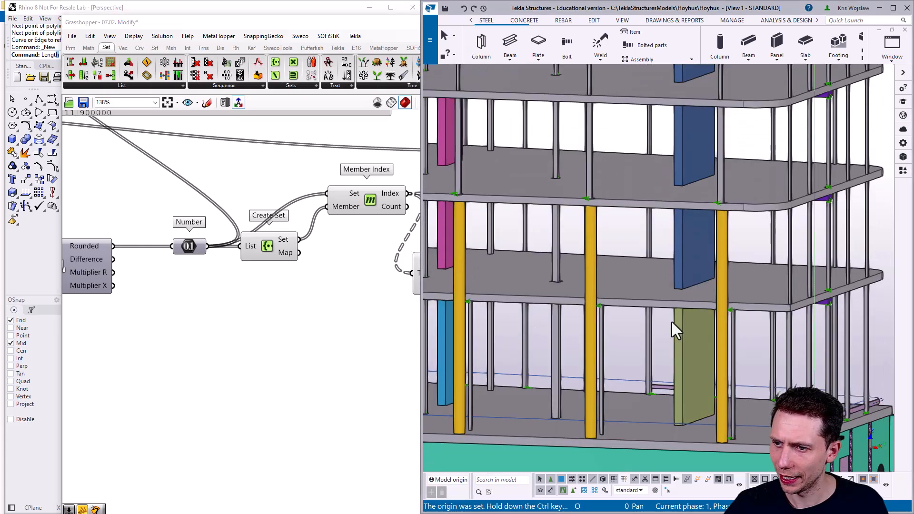
{"action": "scroll", "coordinate": [687, 346], "scroll_direction": "down", "scroll_amount": 3}
{"action": "left_click", "coordinate": [646, 267]}
{"action": "right_click", "coordinate": [655, 265]}
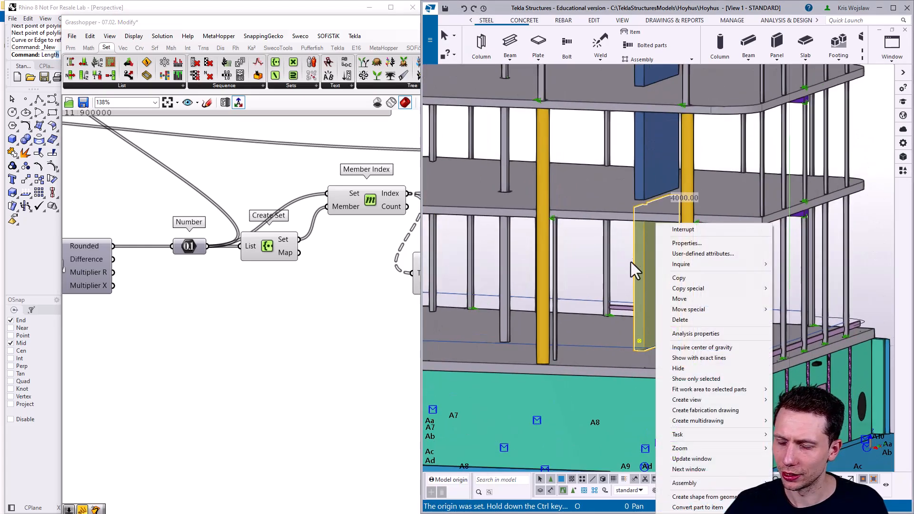
{"action": "left_click", "coordinate": [640, 205]}
{"action": "scroll", "coordinate": [640, 205], "scroll_direction": "down", "scroll_amount": 5}
{"action": "middle_click_drag", "start_coordinate": [555, 149], "coordinate": [575, 365]}
{"action": "scroll", "coordinate": [567, 328], "scroll_direction": "down", "scroll_amount": 2}
{"action": "middle_click_drag", "start_coordinate": [566, 326], "coordinate": [609, 344], "text": "ctrl"}
{"action": "middle_click_drag", "start_coordinate": [552, 375], "coordinate": [581, 304]}
{"action": "scroll", "coordinate": [569, 379], "scroll_direction": "down", "scroll_amount": 1}
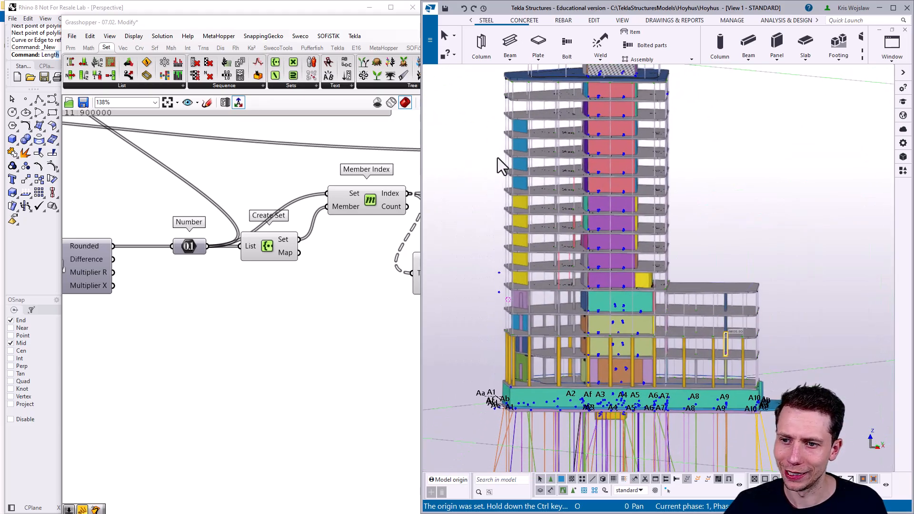
{"action": "middle_click_drag", "start_coordinate": [520, 305], "coordinate": [579, 252], "text": "ctrl"}
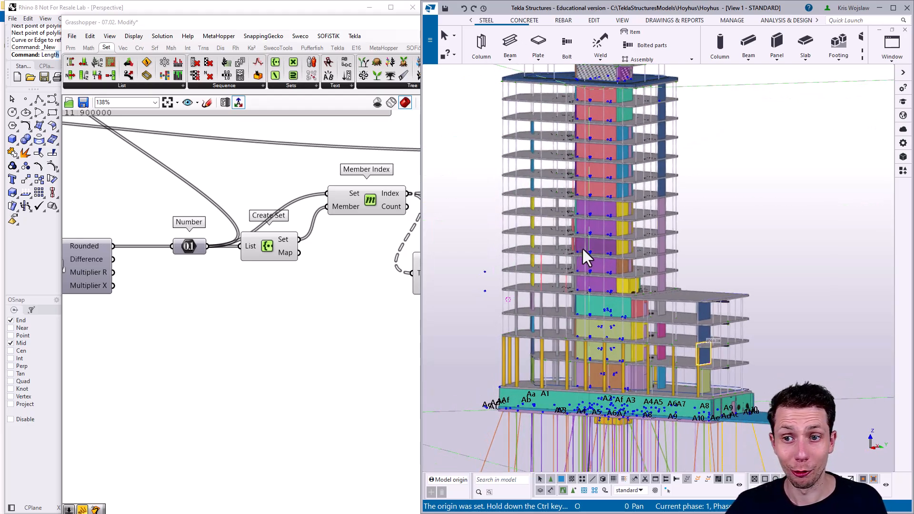
{"action": "middle_click_drag", "start_coordinate": [582, 259], "coordinate": [598, 261]}
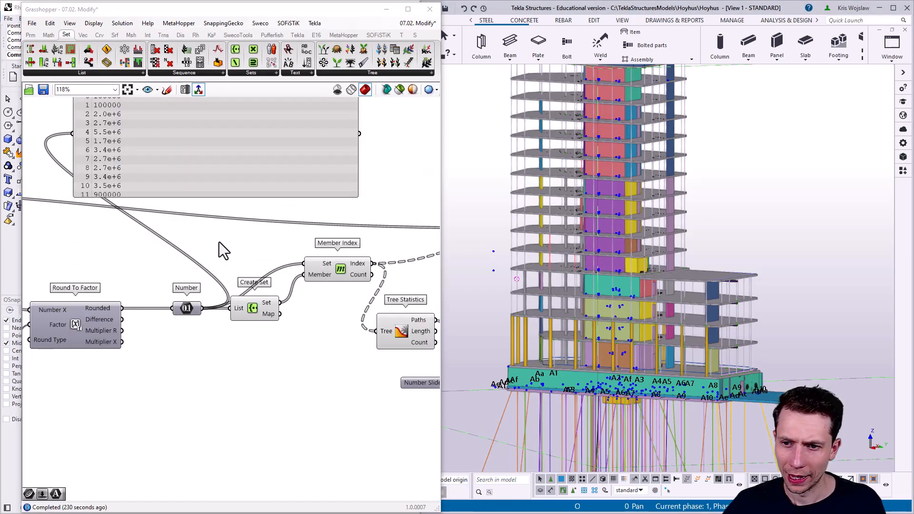
Step: Go to the Example #03: Plates definition in Grasshopper and move its window aside to uncover the squares in Rhino
{"action": "right_click_drag", "start_coordinate": [217, 276], "coordinate": [292, 211]}
{"action": "scroll", "coordinate": [291, 210], "scroll_direction": "down", "scroll_amount": 5}
{"action": "right_click_drag", "start_coordinate": [146, 314], "coordinate": [340, 234]}
{"action": "scroll", "coordinate": [241, 290], "scroll_direction": "up", "scroll_amount": 6}
{"action": "left_click_drag", "start_coordinate": [177, 7], "coordinate": [475, 7]}
{"action": "right_click_drag", "start_coordinate": [221, 295], "coordinate": [225, 263]}
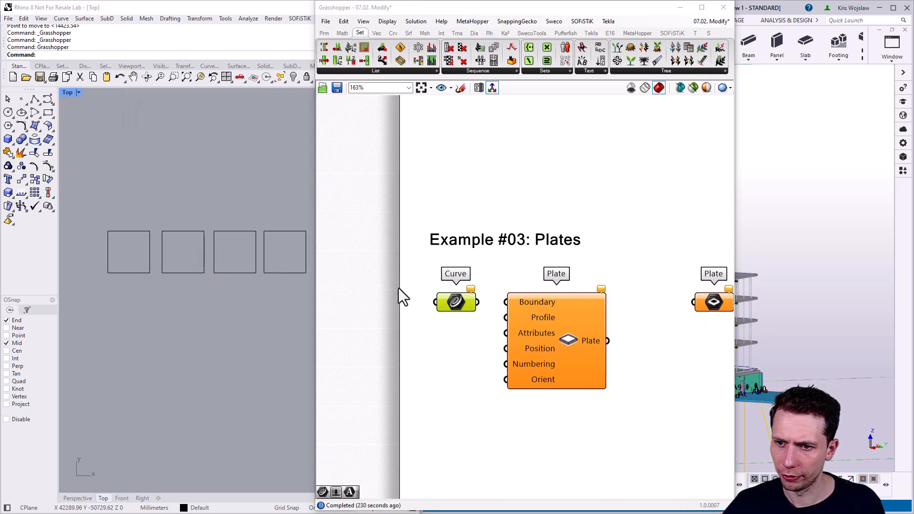
Step: Reference the four Rhino squares in the Curve parameter as multiple curves
{"action": "right_click_drag", "start_coordinate": [471, 317], "coordinate": [384, 259]}
{"action": "right_click", "coordinate": [383, 256]}
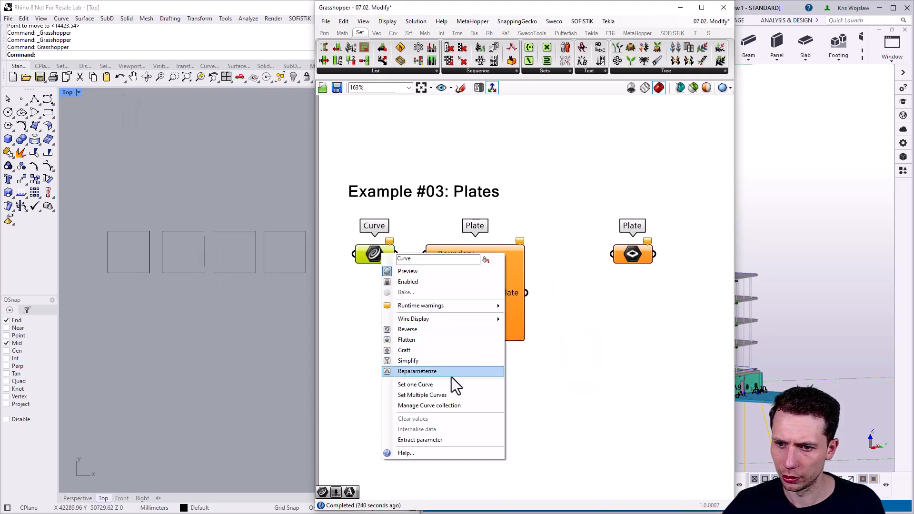
{"action": "left_click", "coordinate": [464, 396]}
{"action": "left_click", "coordinate": [280, 314]}
{"action": "left_click_drag", "start_coordinate": [147, 232], "coordinate": [147, 232]}
{"action": "key", "text": "Return"}
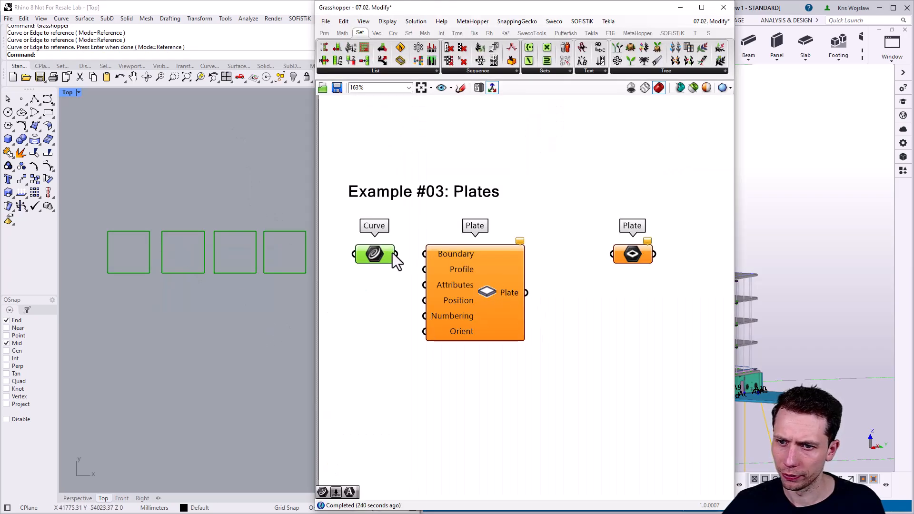
Step: Connect the Curve parameter to the Plate component's Boundary input and move the Grasshopper window back to uncover the Tekla model
{"action": "left_click_drag", "start_coordinate": [389, 255], "coordinate": [425, 254]}
{"action": "right_click_drag", "start_coordinate": [540, 294], "coordinate": [424, 270]}
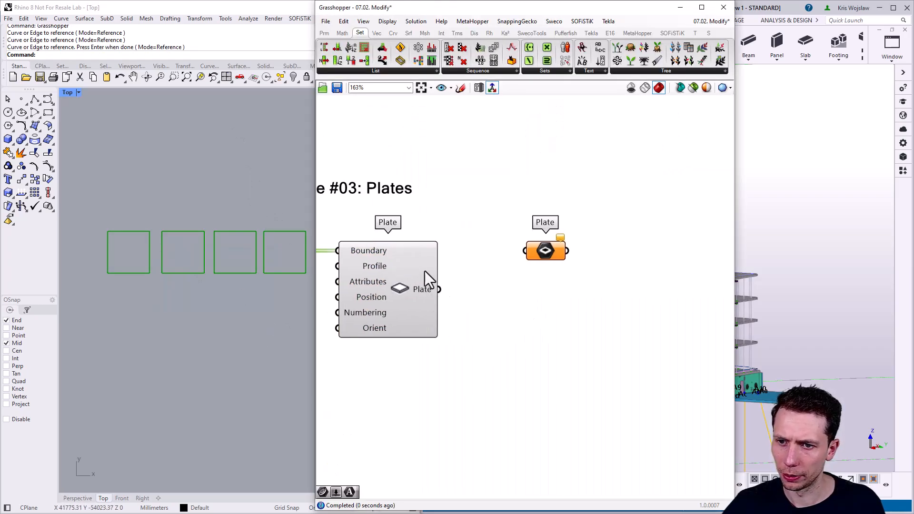
{"action": "left_click_drag", "start_coordinate": [453, 7], "coordinate": [139, 18]}
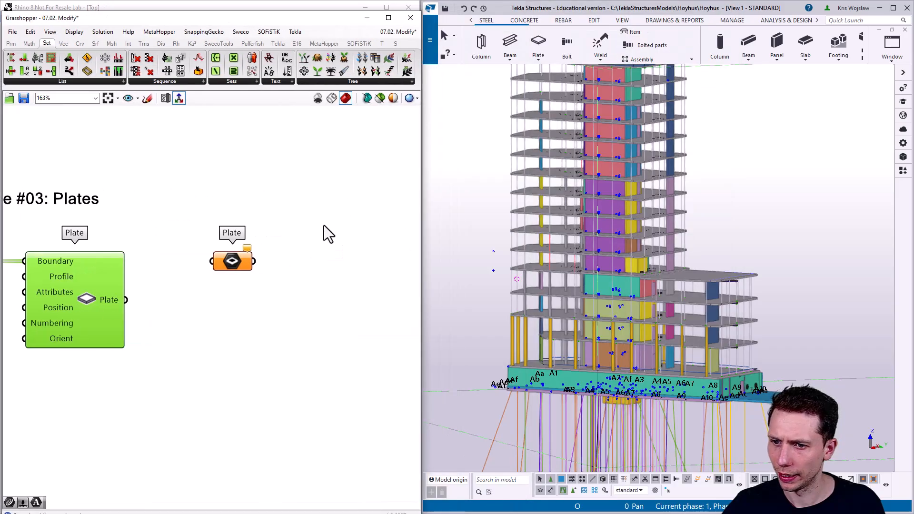
Step: Select the Plate component's plates in the Tekla model, zoom to them and view them at an angle
{"action": "right_click", "coordinate": [99, 293]}
{"action": "left_click", "coordinate": [125, 381]}
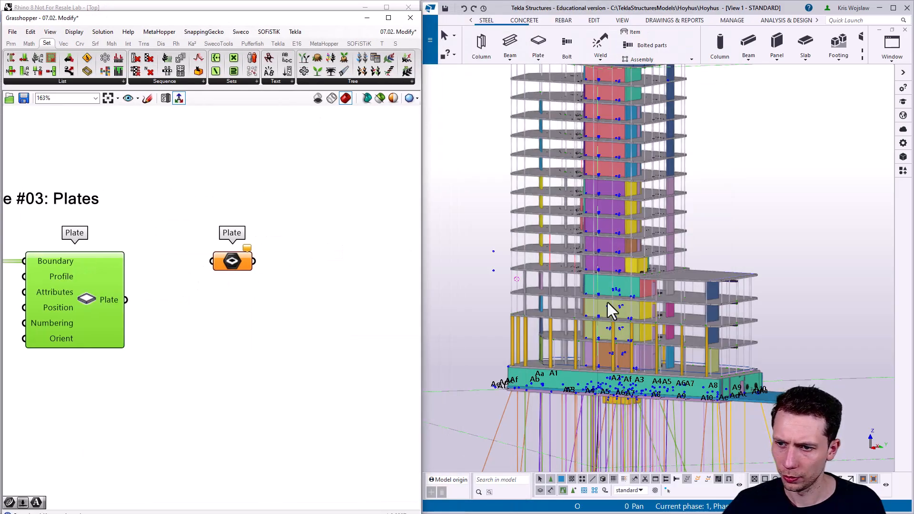
{"action": "right_click", "coordinate": [607, 301]}
{"action": "mouse_move", "coordinate": [668, 240]}
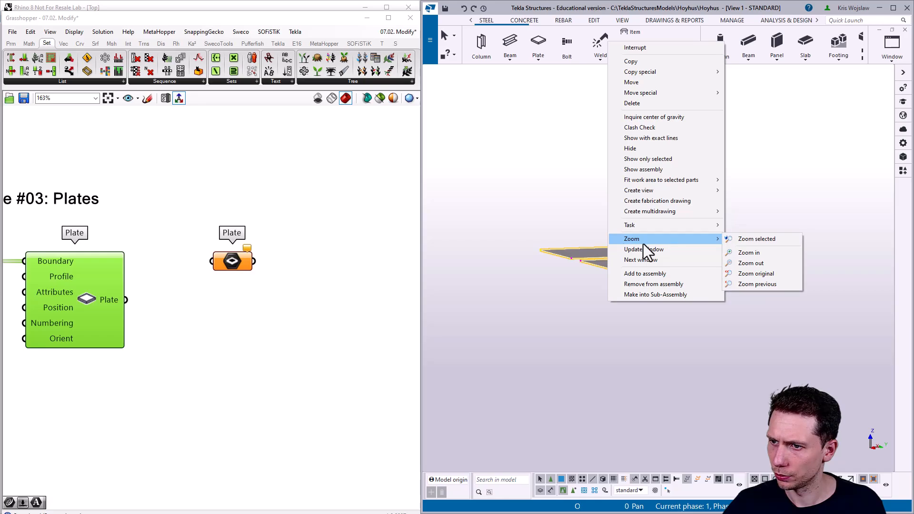
{"action": "left_click", "coordinate": [506, 252]}
{"action": "middle_click_drag", "start_coordinate": [547, 260], "coordinate": [723, 370], "text": "ctrl"}
Step: Add a number slider set to 500 and connect it to the Plate component's Profile input
{"action": "left_click_drag", "start_coordinate": [78, 301], "coordinate": [213, 324]}
{"action": "right_click_drag", "start_coordinate": [213, 323], "coordinate": [281, 310]}
{"action": "left_click_drag", "start_coordinate": [281, 309], "coordinate": [196, 317]}
{"action": "left_click", "coordinate": [42, 326]}
{"action": "double_click", "coordinate": [53, 336]}
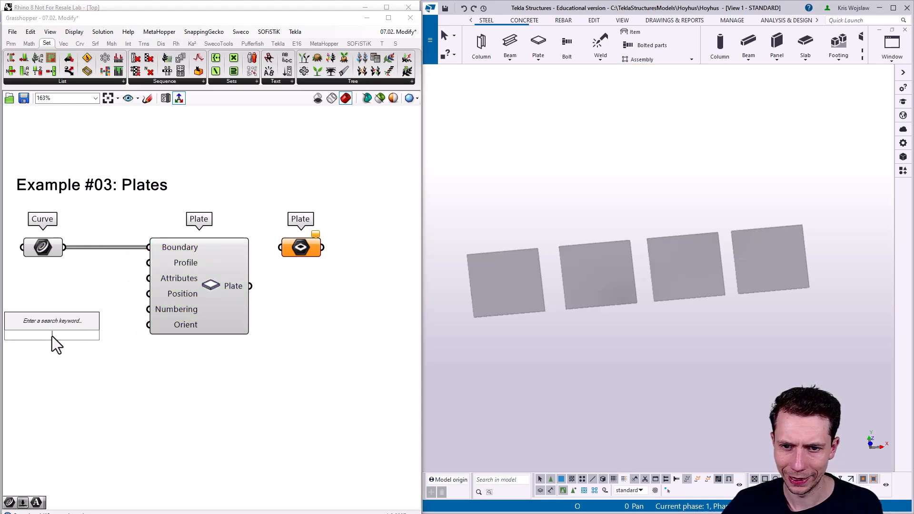
{"action": "type", "text": "500"}
{"action": "key", "text": "Return"}
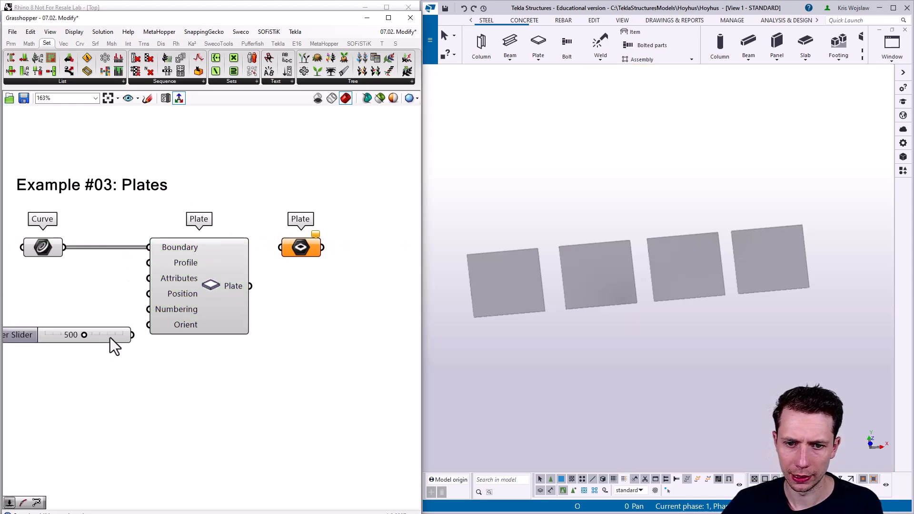
{"action": "left_click_drag", "start_coordinate": [132, 336], "coordinate": [148, 264]}
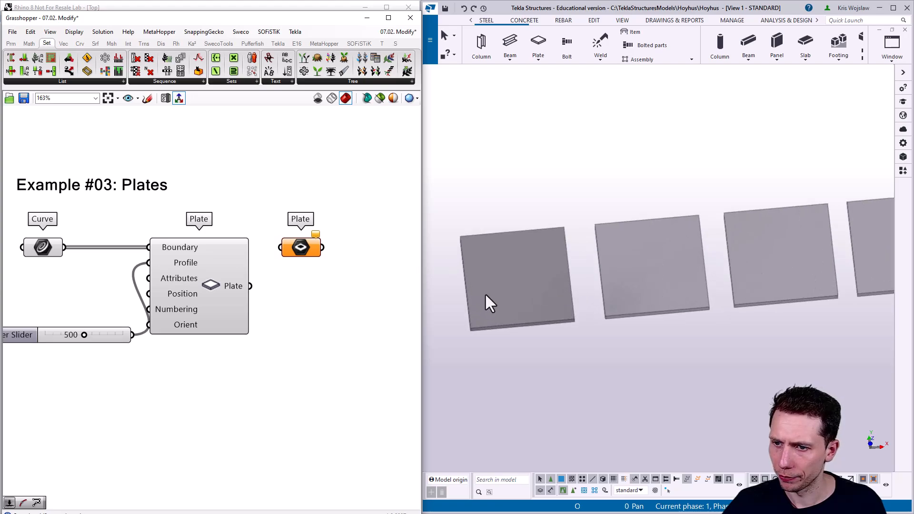
Step: Select one of the plates in the Tekla model and examine its thickness from different angles
{"action": "scroll", "coordinate": [487, 295], "scroll_direction": "down", "scroll_amount": 1}
{"action": "key", "text": "v"}
{"action": "left_click", "coordinate": [620, 303]}
{"action": "scroll", "coordinate": [618, 297], "scroll_direction": "up", "scroll_amount": 1}
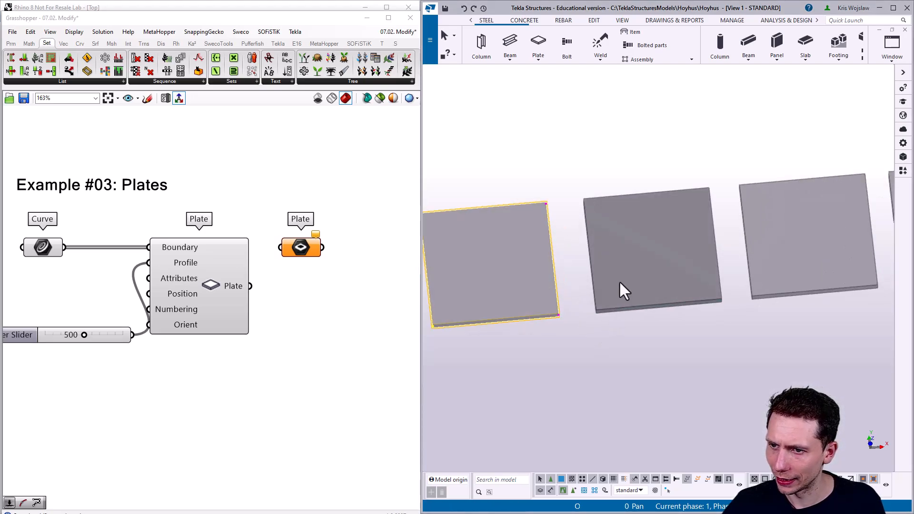
{"action": "middle_click_drag", "start_coordinate": [619, 254], "coordinate": [609, 210], "text": "ctrl"}
{"action": "scroll", "coordinate": [605, 216], "scroll_direction": "down", "scroll_amount": 2}
Step: Select the row of plates in Tekla, compare the start corner of each plate's boundary, and clear the selection
{"action": "left_click_drag", "start_coordinate": [814, 284], "coordinate": [593, 228]}
{"action": "scroll", "coordinate": [500, 265], "scroll_direction": "up", "scroll_amount": 3}
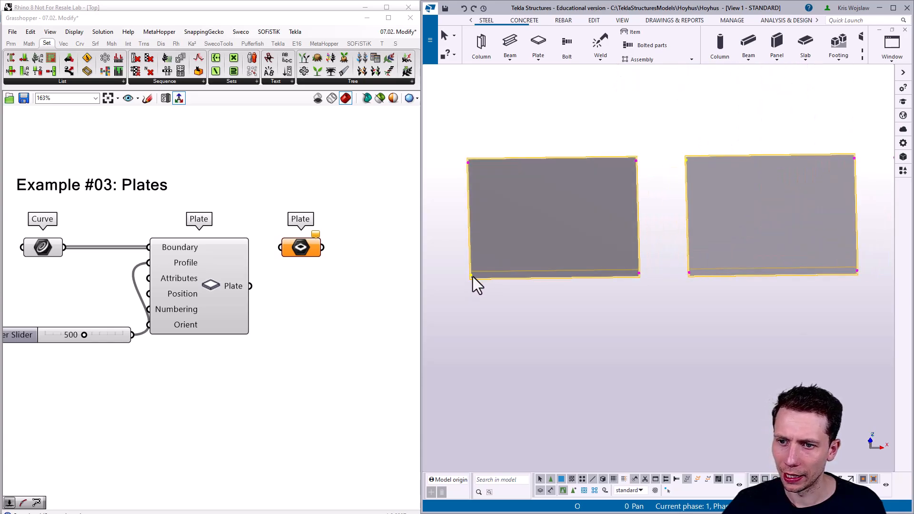
{"action": "scroll", "coordinate": [469, 278], "scroll_direction": "up", "scroll_amount": 2}
{"action": "scroll", "coordinate": [470, 277], "scroll_direction": "down", "scroll_amount": 2}
{"action": "middle_click_drag", "start_coordinate": [730, 247], "coordinate": [579, 258]}
{"action": "scroll", "coordinate": [534, 170], "scroll_direction": "up", "scroll_amount": 2}
{"action": "scroll", "coordinate": [533, 169], "scroll_direction": "down", "scroll_amount": 2}
{"action": "middle_click_drag", "start_coordinate": [683, 222], "coordinate": [424, 243]}
{"action": "scroll", "coordinate": [638, 233], "scroll_direction": "up", "scroll_amount": 2}
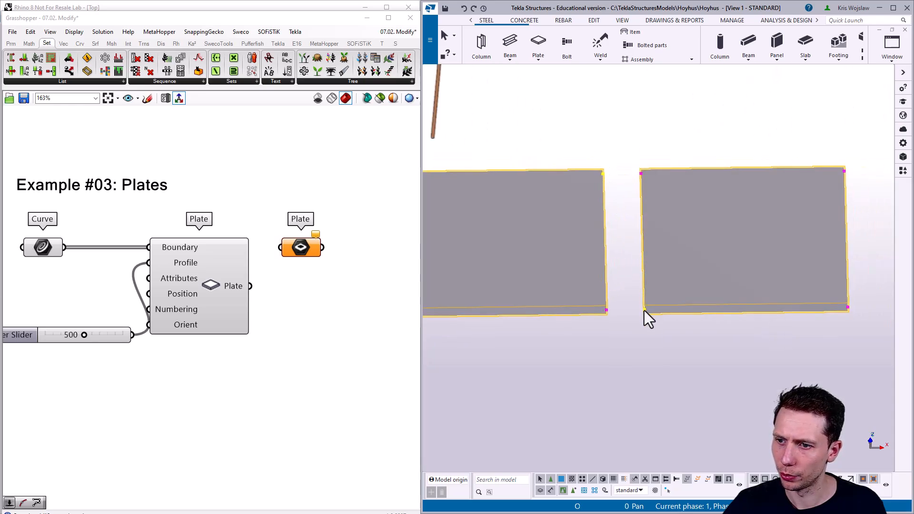
{"action": "scroll", "coordinate": [670, 299], "scroll_direction": "down", "scroll_amount": 2}
{"action": "right_click", "coordinate": [560, 295]}
{"action": "left_click", "coordinate": [655, 345]}
{"action": "middle_click_drag", "start_coordinate": [578, 305], "coordinate": [746, 269]}
{"action": "scroll", "coordinate": [669, 262], "scroll_direction": "down", "scroll_amount": 2}
{"action": "scroll", "coordinate": [548, 256], "scroll_direction": "up", "scroll_amount": 1}
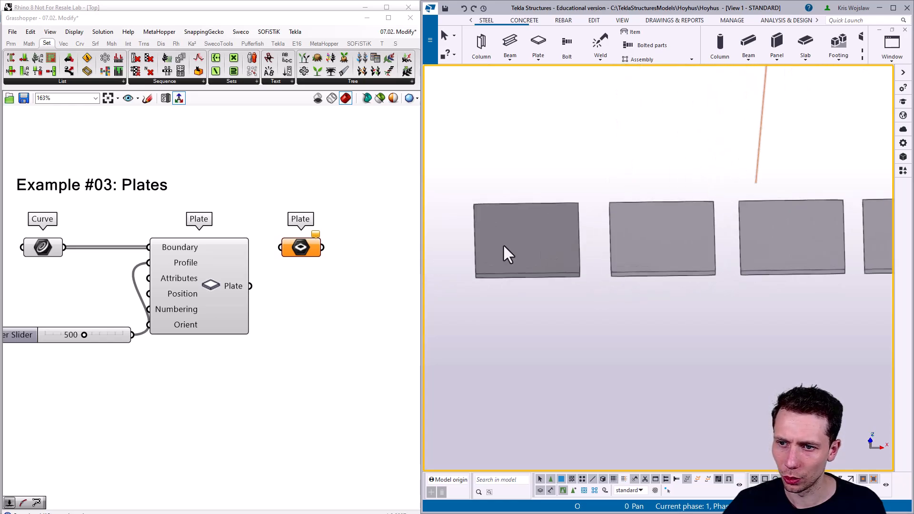
{"action": "scroll", "coordinate": [272, 296], "scroll_direction": "down", "scroll_amount": 3}
Step: Uncover the Rhino squares, add an End Points component connected to the Curve parameter, and check each square's start point
{"action": "right_click_drag", "start_coordinate": [266, 290], "coordinate": [212, 268]}
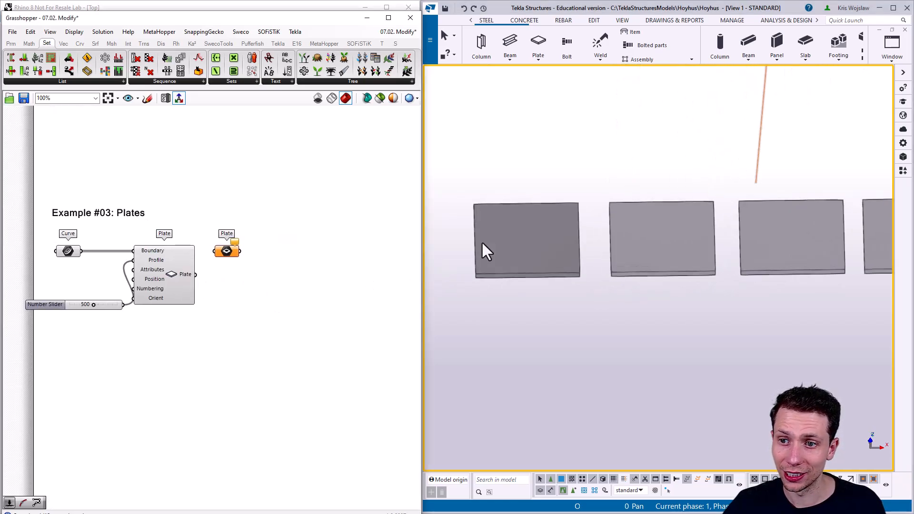
{"action": "left_click_drag", "start_coordinate": [190, 19], "coordinate": [499, 28]}
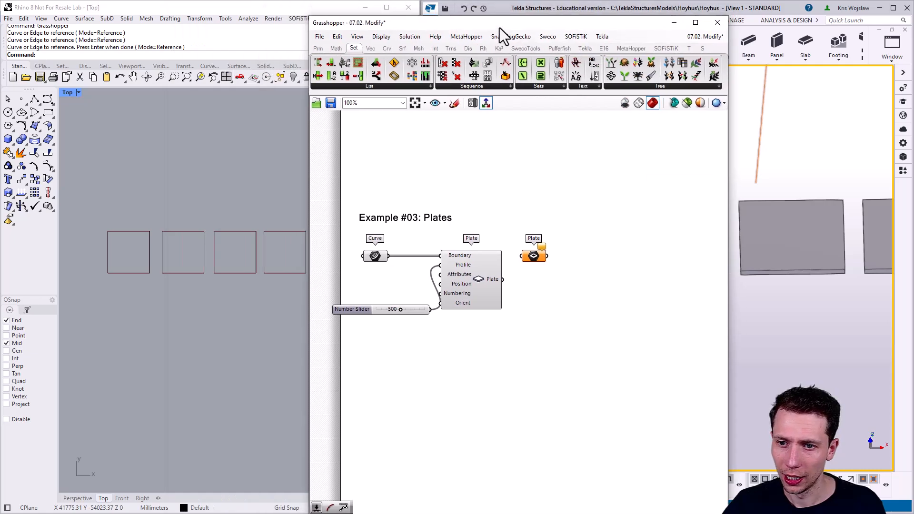
{"action": "scroll", "coordinate": [415, 334], "scroll_direction": "up", "scroll_amount": 2}
{"action": "double_click", "coordinate": [415, 333]}
{"action": "type", "text": "end"}
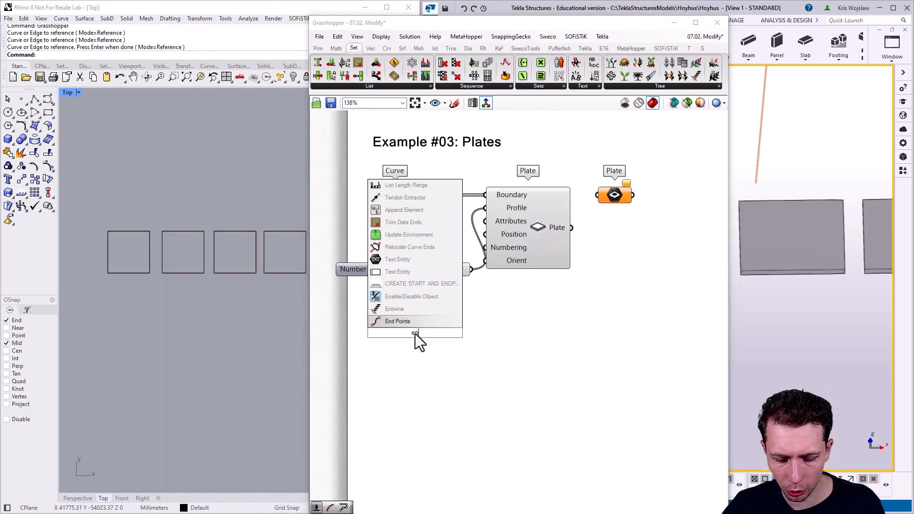
{"action": "key", "text": "Return"}
{"action": "left_click_drag", "start_coordinate": [417, 217], "coordinate": [384, 332]}
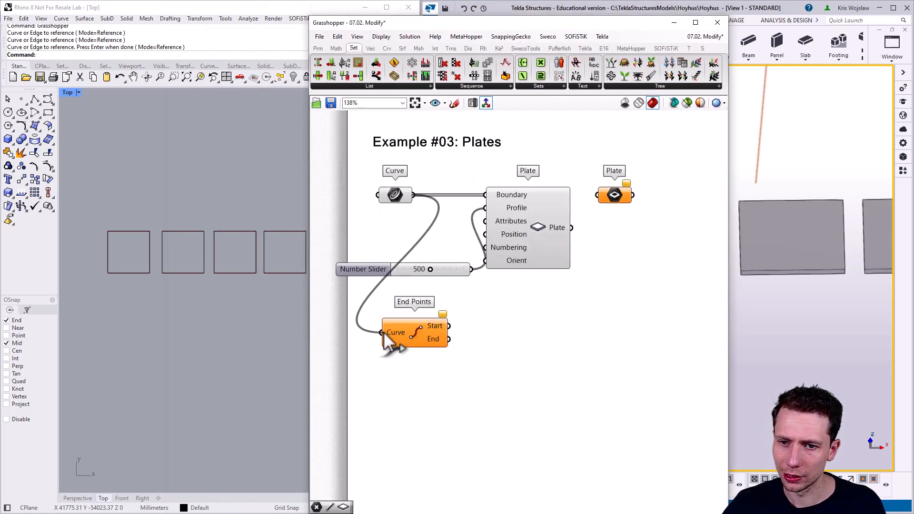
{"action": "scroll", "coordinate": [110, 270], "scroll_direction": "down", "scroll_amount": 2}
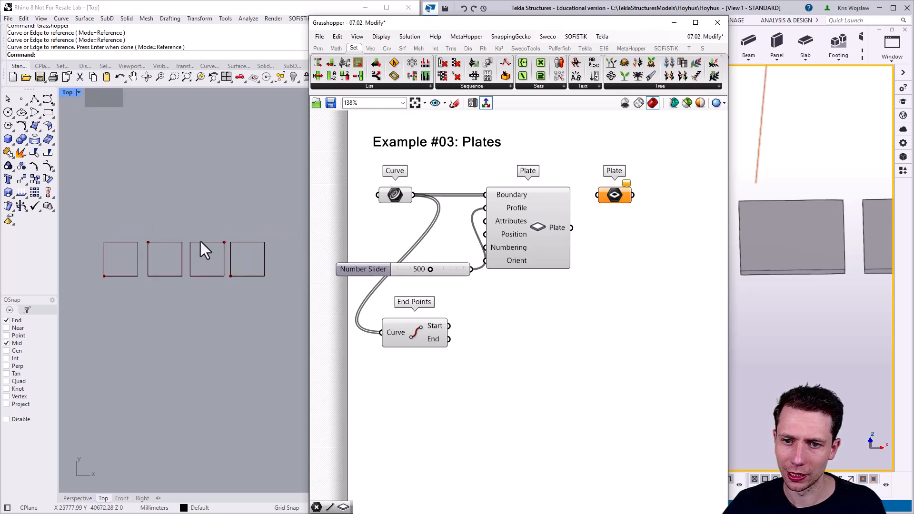
Step: Reference only the first square of the Rhino row in the Curve parameter as one curve
{"action": "scroll", "coordinate": [487, 290], "scroll_direction": "down", "scroll_amount": 2}
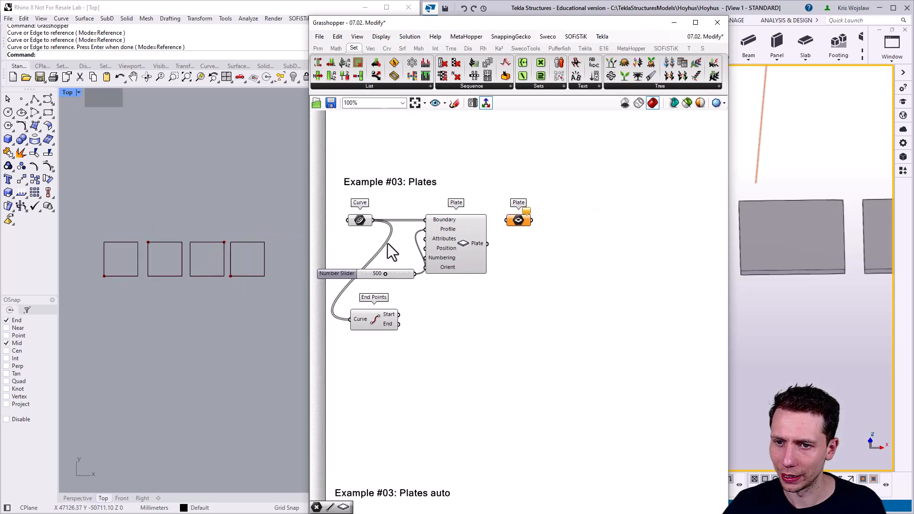
{"action": "left_click", "coordinate": [364, 220]}
{"action": "right_click", "coordinate": [364, 220]}
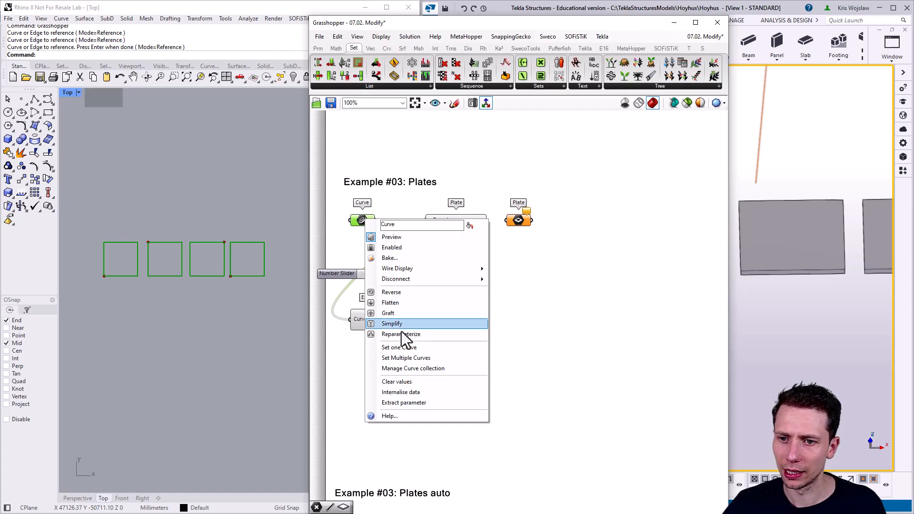
{"action": "left_click", "coordinate": [402, 347]}
{"action": "left_click", "coordinate": [126, 242]}
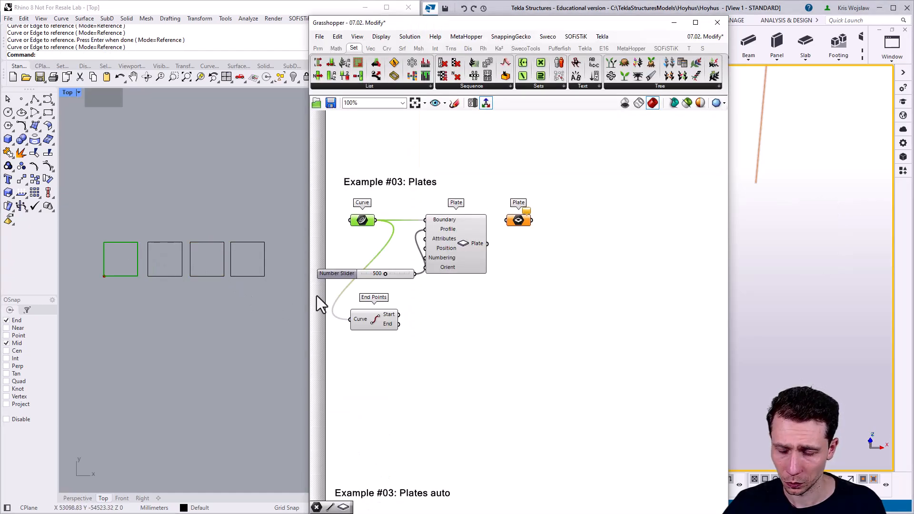
Step: Add a Modify Plate component and connect the Plate component's output to its Plate input
{"action": "right_click_drag", "start_coordinate": [556, 247], "coordinate": [520, 265]}
{"action": "double_click", "coordinate": [529, 282]}
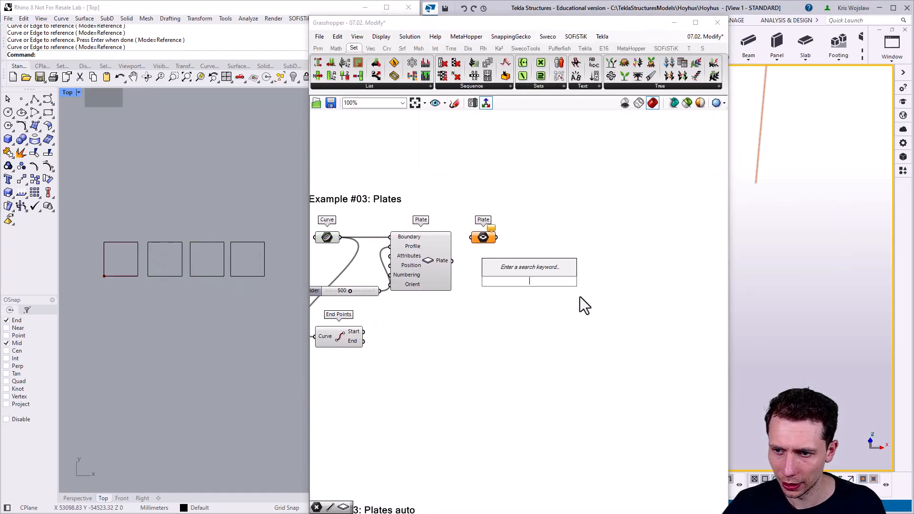
{"action": "type", "text": "modi"}
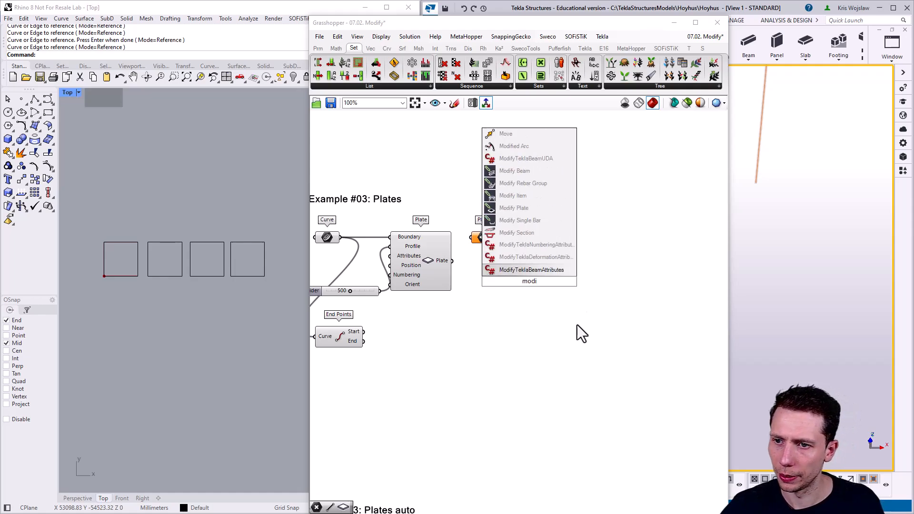
{"action": "left_click", "coordinate": [535, 209]}
{"action": "left_click_drag", "start_coordinate": [545, 282], "coordinate": [680, 254]}
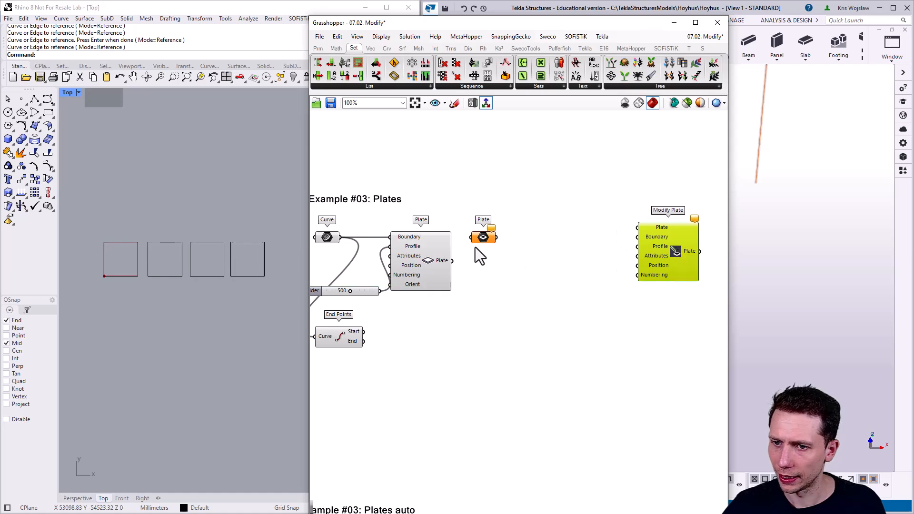
{"action": "left_click_drag", "start_coordinate": [452, 261], "coordinate": [638, 227]}
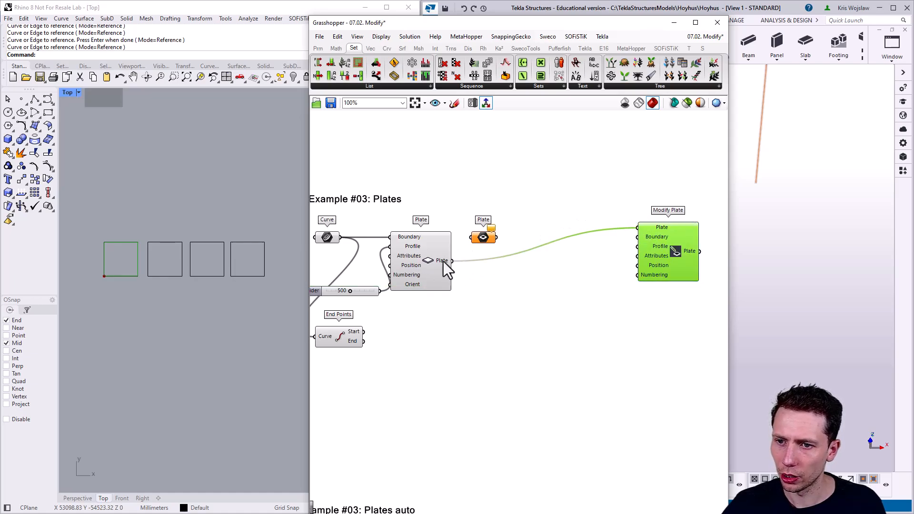
Step: Add a Discontinuity component and connect the Curve parameter to its Curve input
{"action": "double_click", "coordinate": [492, 318]}
{"action": "type", "text": "disco"}
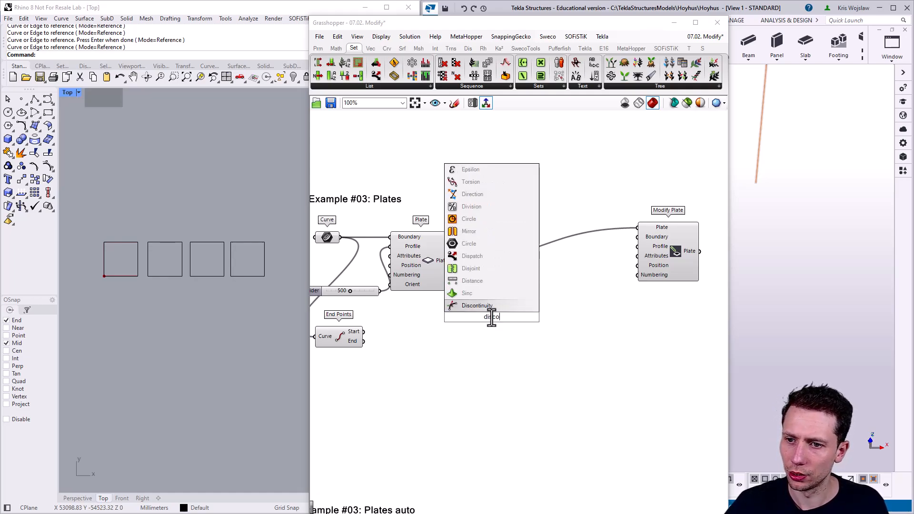
{"action": "key", "text": "Return"}
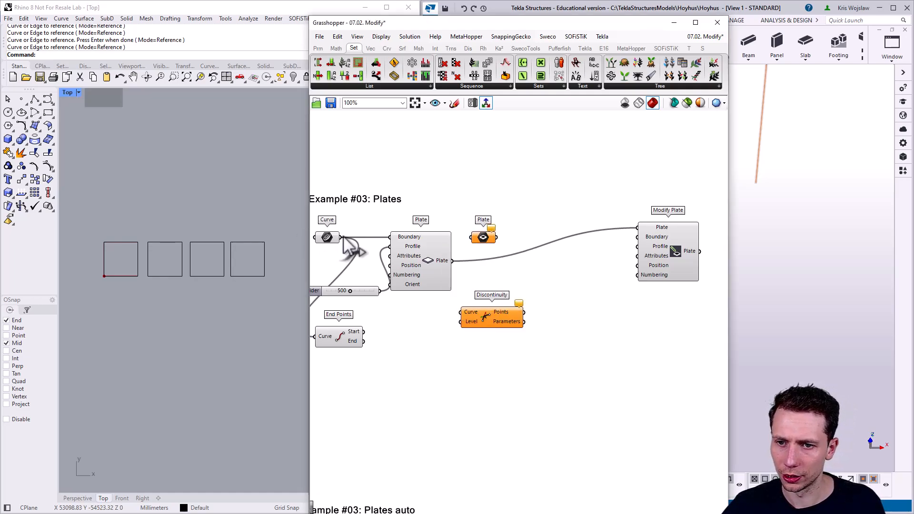
{"action": "left_click_drag", "start_coordinate": [513, 322], "coordinate": [498, 328]}
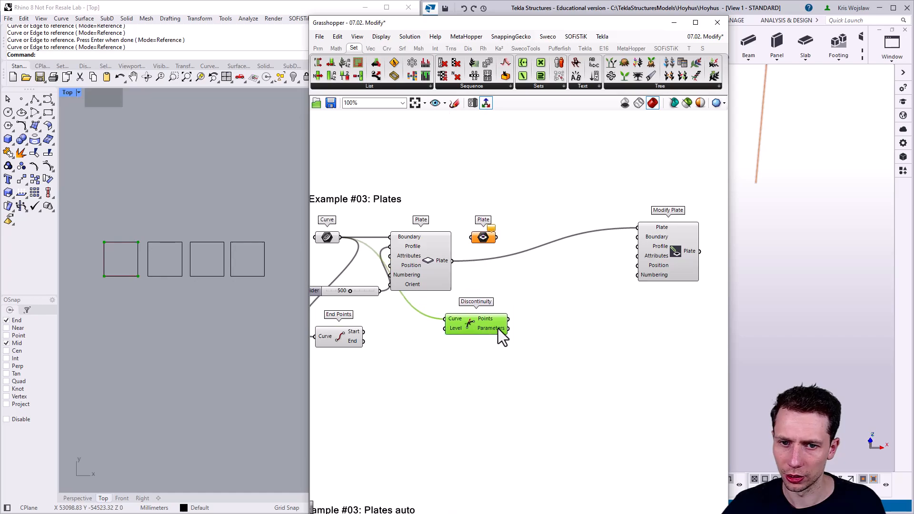
Step: Add a Seam component and connect the Curve parameter to its Curve input
{"action": "scroll", "coordinate": [498, 329], "scroll_direction": "up", "scroll_amount": 1}
{"action": "right_click_drag", "start_coordinate": [516, 329], "coordinate": [539, 305]}
{"action": "double_click", "coordinate": [538, 304]}
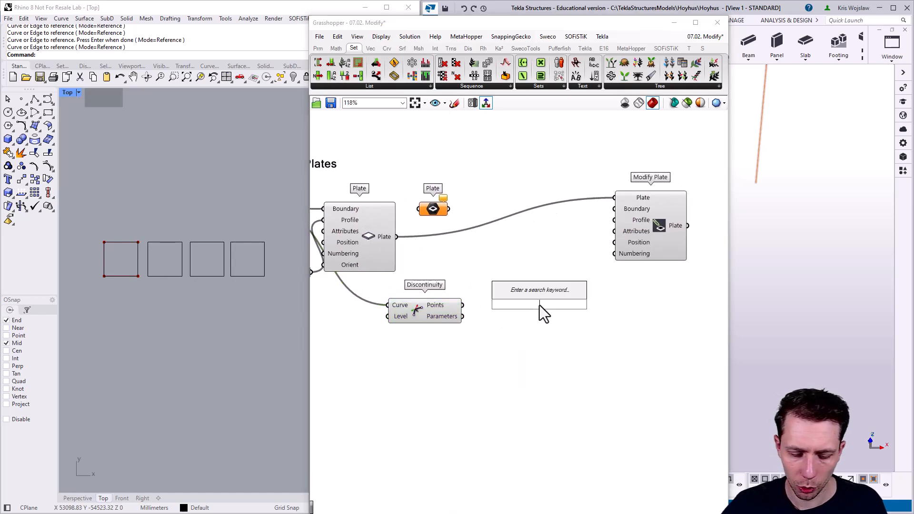
{"action": "type", "text": "seam"}
{"action": "key", "text": "Return"}
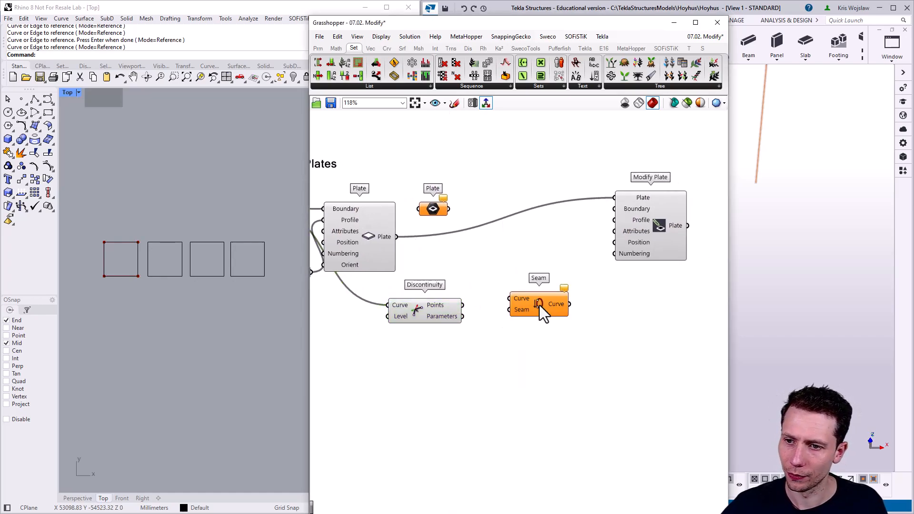
{"action": "right_click_drag", "start_coordinate": [336, 237], "coordinate": [421, 240]}
{"action": "left_click_drag", "start_coordinate": [350, 213], "coordinate": [619, 306]}
{"action": "right_click", "coordinate": [609, 309]}
{"action": "left_click", "coordinate": [609, 309]}
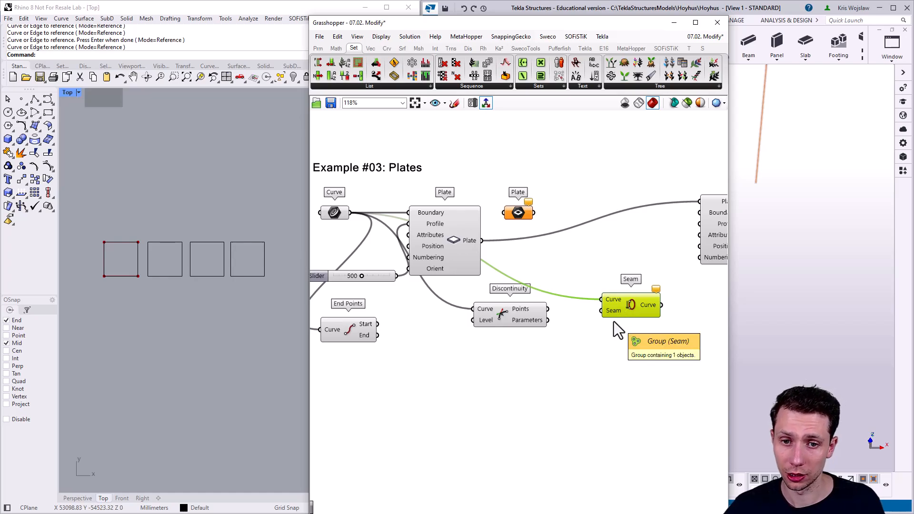
Step: Add a List Item component, feed Discontinuity's Parameters into its List input, and connect its Item output to Seam's Seam input
{"action": "left_click_drag", "start_coordinate": [547, 320], "coordinate": [577, 319]}
{"action": "double_click", "coordinate": [580, 343]}
{"action": "type", "text": "li"}
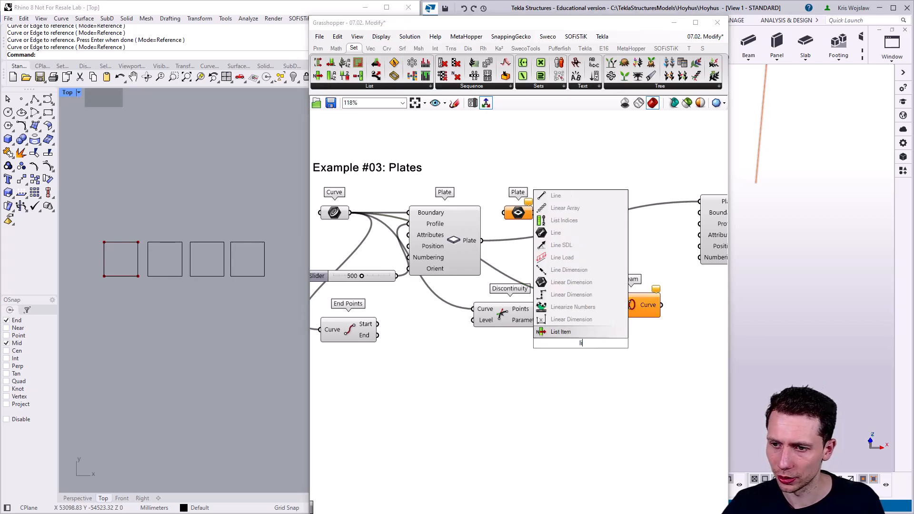
{"action": "left_click", "coordinate": [573, 329]}
{"action": "mouse_move", "coordinate": [529, 321]}
{"action": "left_mouse_down"}
{"action": "mouse_move", "coordinate": [487, 320]}
{"action": "mouse_move", "coordinate": [540, 333]}
{"action": "left_mouse_up"}
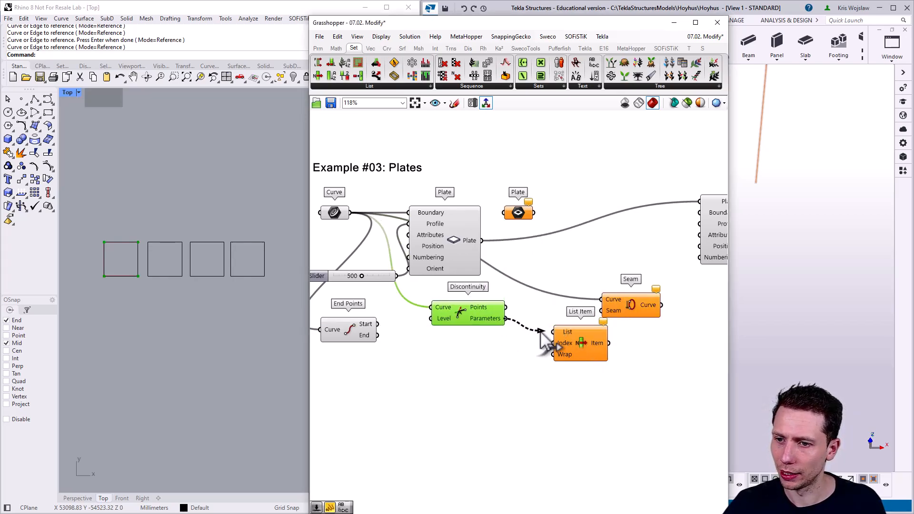
{"action": "left_click_drag", "start_coordinate": [606, 343], "coordinate": [601, 310]}
Step: Connect a new number slider set to 2 to List Item's Index and move the Grasshopper window to uncover the Tekla model
{"action": "left_click_drag", "start_coordinate": [562, 350], "coordinate": [548, 350]}
{"action": "double_click", "coordinate": [496, 366]}
{"action": "type", "text": "2"}
{"action": "key", "text": "Return"}
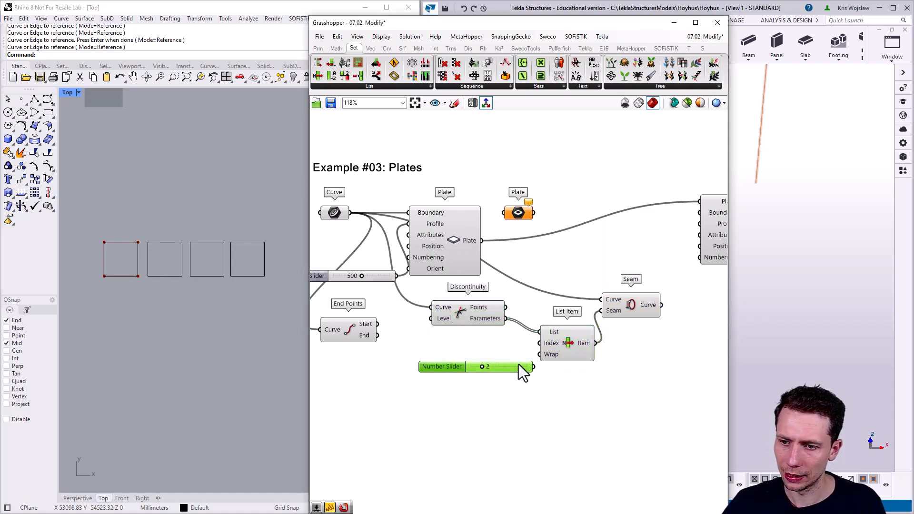
{"action": "left_click_drag", "start_coordinate": [539, 27], "coordinate": [309, 35]}
{"action": "right_click_drag", "start_coordinate": [349, 273], "coordinate": [322, 278]}
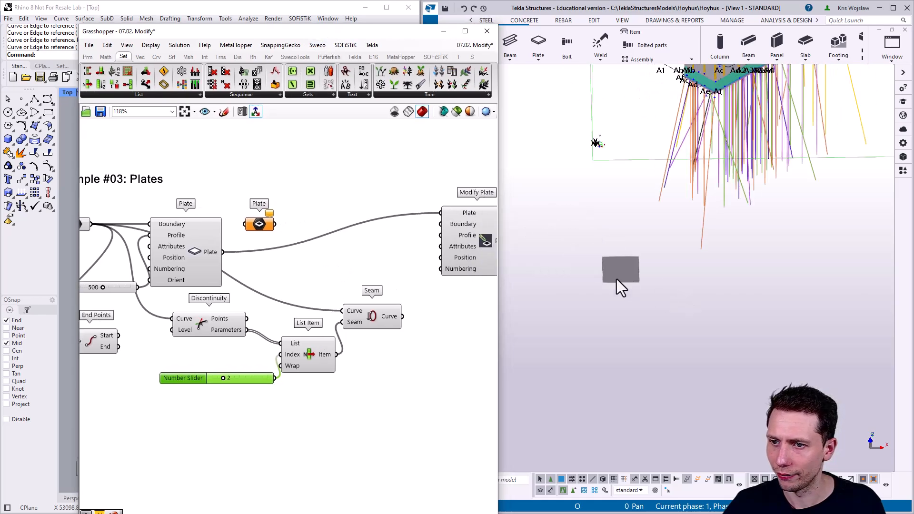
Step: Select the remaining plate in Tekla and connect the Seam component's Curve output to Modify Plate's Boundary input
{"action": "scroll", "coordinate": [621, 273], "scroll_direction": "up", "scroll_amount": 14}
{"action": "left_click", "coordinate": [589, 272]}
{"action": "scroll", "coordinate": [456, 335], "scroll_direction": "up", "scroll_amount": 1}
{"action": "right_click_drag", "start_coordinate": [341, 343], "coordinate": [265, 355]}
{"action": "left_click_drag", "start_coordinate": [327, 329], "coordinate": [365, 237]}
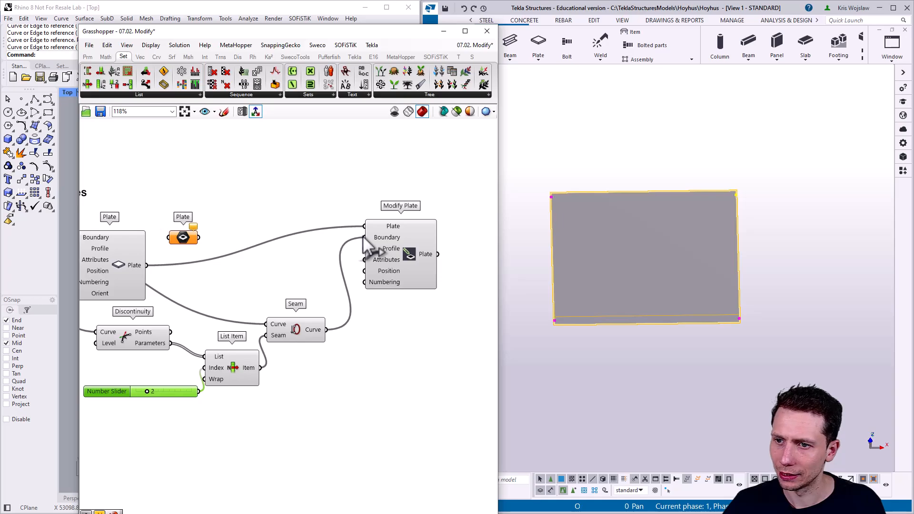
Step: Try other List Item index values such as 5 to shift the plate's start corner, and return the slider to 2
{"action": "right_click_drag", "start_coordinate": [143, 391], "coordinate": [193, 379]}
{"action": "scroll", "coordinate": [193, 380], "scroll_direction": "up", "scroll_amount": 4}
{"action": "scroll", "coordinate": [628, 212], "scroll_direction": "up", "scroll_amount": 5}
{"action": "scroll", "coordinate": [648, 254], "scroll_direction": "down", "scroll_amount": 2}
{"action": "scroll", "coordinate": [517, 286], "scroll_direction": "up", "scroll_amount": 1}
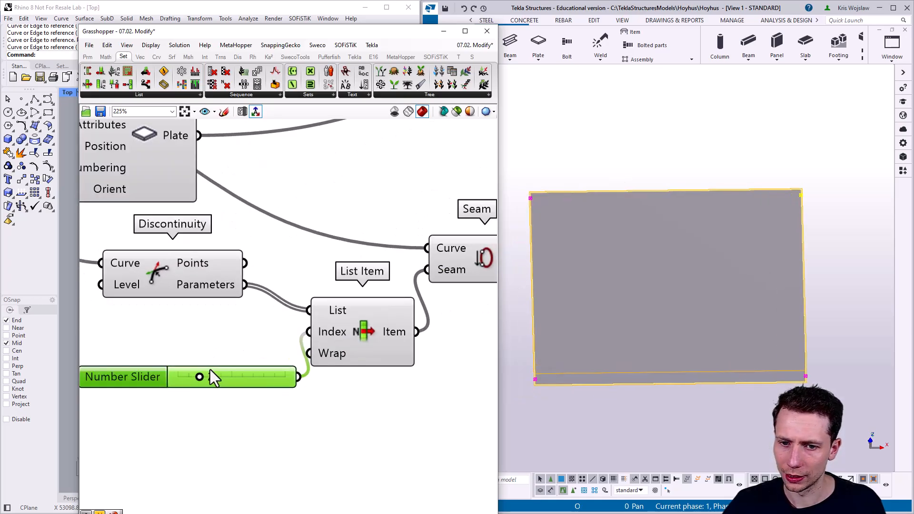
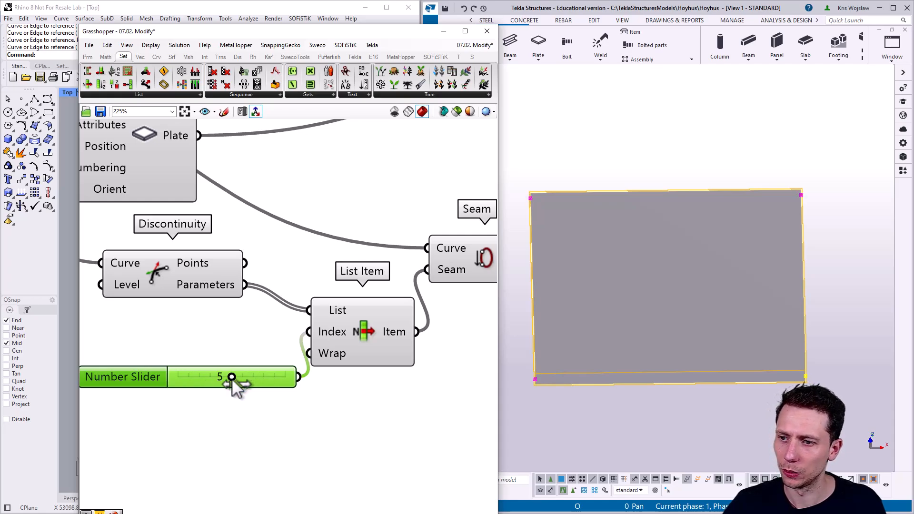
{"action": "left_click_drag", "start_coordinate": [222, 385], "coordinate": [192, 388]}
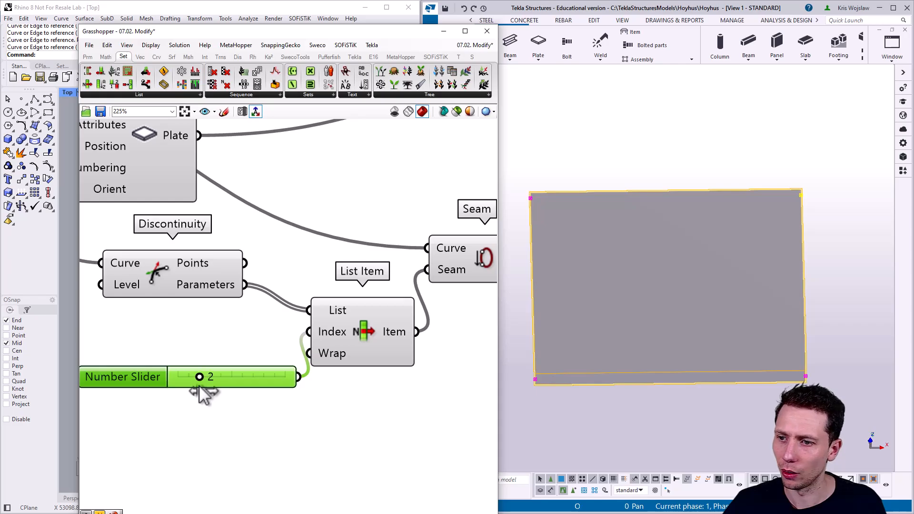
Step: Duplicate Example #03's Curve and Plate components below the original definition and connect the copied Curve to the copied Plate's Boundary input
{"action": "scroll", "coordinate": [322, 333], "scroll_direction": "down", "scroll_amount": 3}
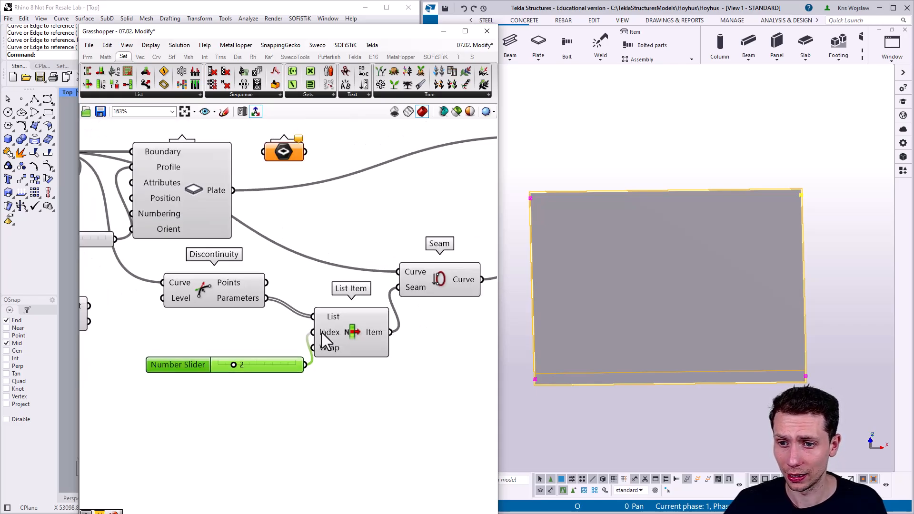
{"action": "scroll", "coordinate": [338, 244], "scroll_direction": "down", "scroll_amount": 2}
{"action": "right_click_drag", "start_coordinate": [308, 336], "coordinate": [292, 265]}
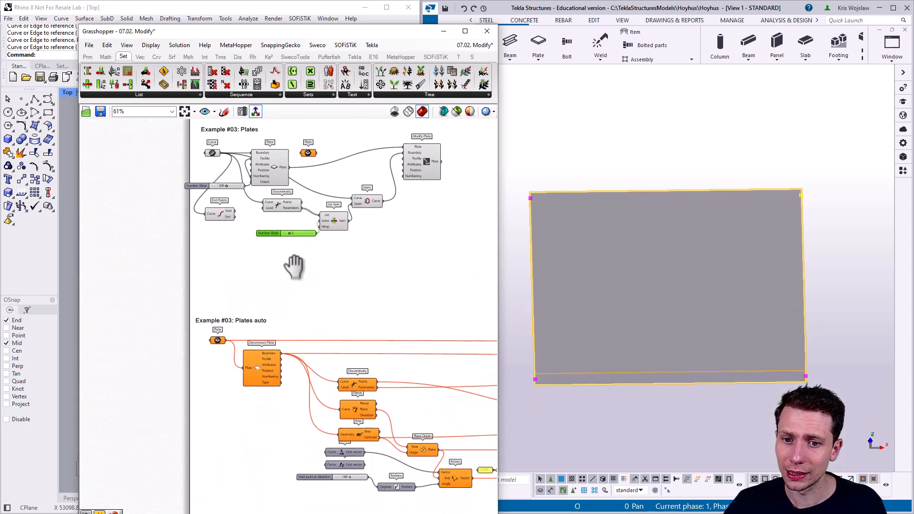
{"action": "scroll", "coordinate": [240, 138], "scroll_direction": "up", "scroll_amount": 1}
{"action": "left_click", "coordinate": [222, 157]}
{"action": "left_click_drag", "start_coordinate": [222, 159], "coordinate": [210, 307], "text": "alt"}
{"action": "left_click_drag", "start_coordinate": [295, 174], "coordinate": [272, 312]}
{"action": "scroll", "coordinate": [238, 319], "scroll_direction": "up", "scroll_amount": 6}
{"action": "left_click_drag", "start_coordinate": [190, 294], "coordinate": [244, 284]}
{"action": "scroll", "coordinate": [233, 291], "scroll_direction": "down", "scroll_amount": 2}
Step: Uncover the Rhino viewport and reference the row of square curves in the copied Curve parameter
{"action": "left_click", "coordinate": [191, 291]}
{"action": "left_click_drag", "start_coordinate": [282, 30], "coordinate": [451, 20]}
{"action": "right_click", "coordinate": [361, 287]}
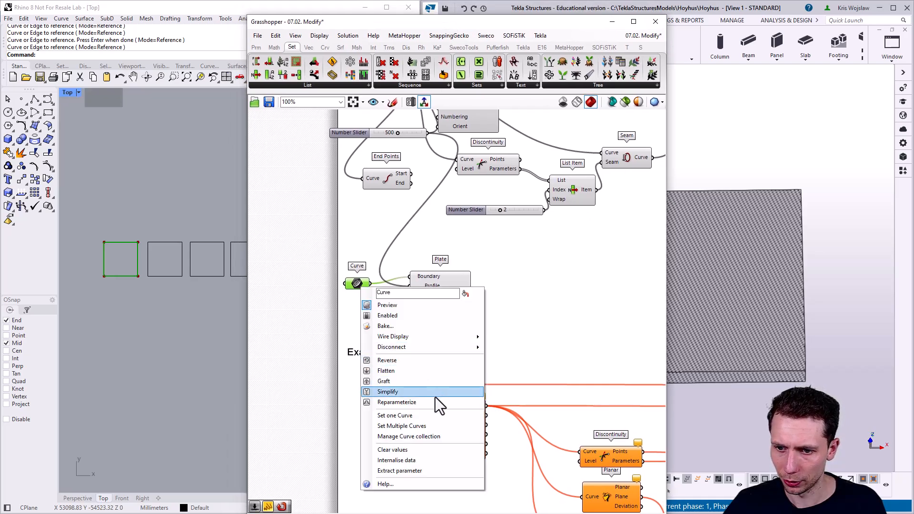
{"action": "left_click", "coordinate": [421, 417]}
{"action": "left_click_drag", "start_coordinate": [247, 301], "coordinate": [102, 218]}
{"action": "key", "text": "Return"}
Step: Connect the copied Plate component's output to the Plate parameter of the "Example #03: Plates auto" definition
{"action": "scroll", "coordinate": [425, 316], "scroll_direction": "down", "scroll_amount": 1}
{"action": "left_click_drag", "start_coordinate": [440, 254], "coordinate": [346, 325]}
{"action": "right_click_drag", "start_coordinate": [426, 339], "coordinate": [332, 222]}
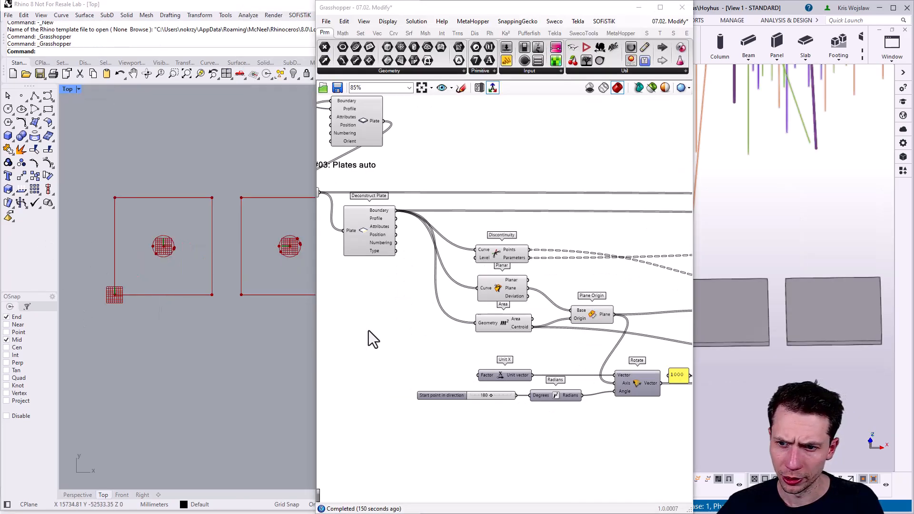
Step: Examine the boundary curves from Deconstruct Plate and the corner points from Discontinuity in the Rhino viewport
{"action": "right_click_drag", "start_coordinate": [413, 279], "coordinate": [455, 289]}
{"action": "scroll", "coordinate": [407, 233], "scroll_direction": "up", "scroll_amount": 2}
{"action": "left_click", "coordinate": [407, 234]}
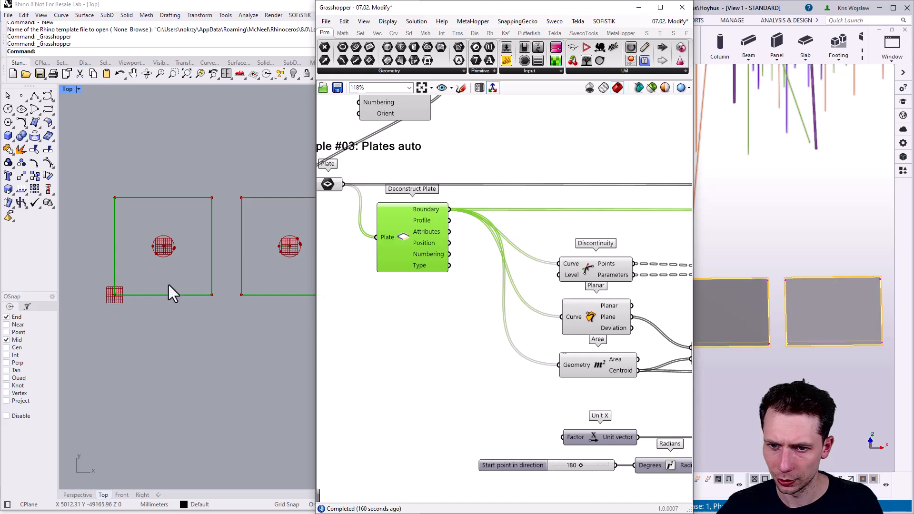
{"action": "scroll", "coordinate": [482, 227], "scroll_direction": "up", "scroll_amount": 1}
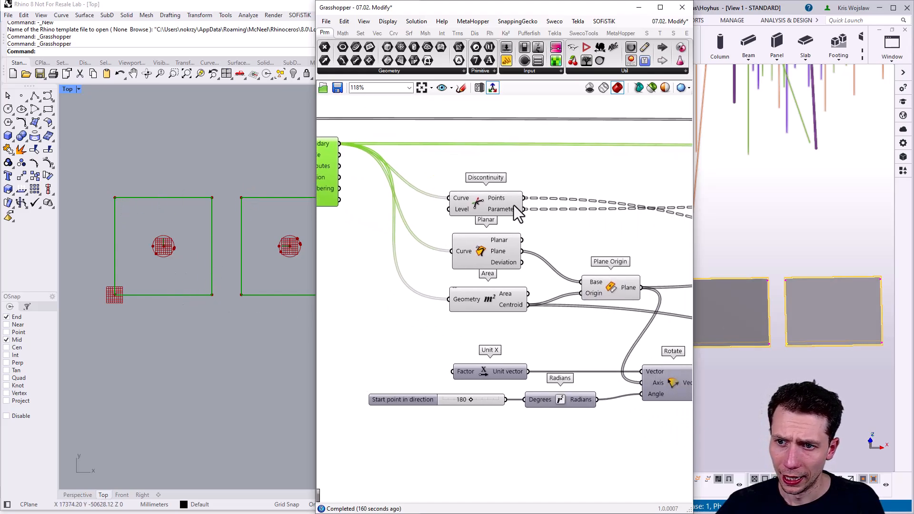
{"action": "left_click", "coordinate": [447, 203]}
{"action": "scroll", "coordinate": [82, 221], "scroll_direction": "up", "scroll_amount": 2}
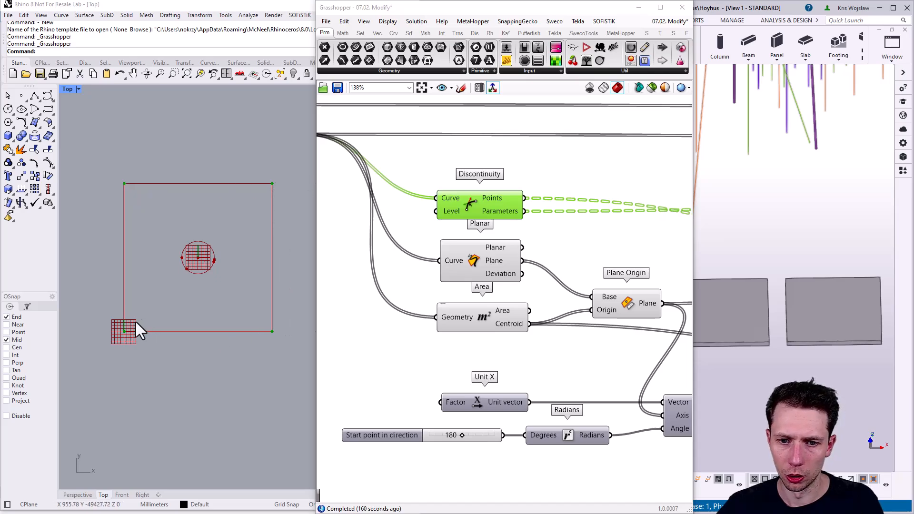
{"action": "scroll", "coordinate": [497, 206], "scroll_direction": "up", "scroll_amount": 2}
{"action": "mouse_move", "coordinate": [503, 200]}
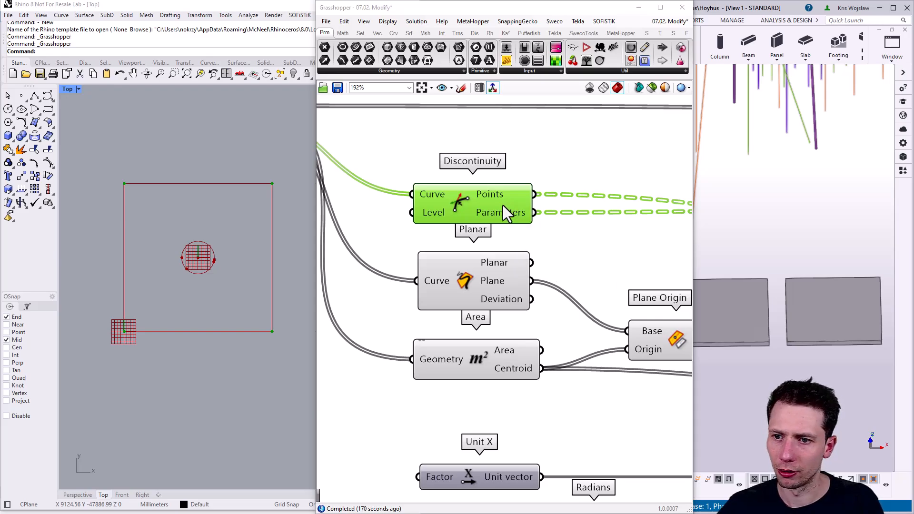
Step: Select the Planar component and examine where its planes lie on the plate boundaries in Rhino
{"action": "right_click_drag", "start_coordinate": [375, 322], "coordinate": [350, 277]}
{"action": "right_click_drag", "start_coordinate": [486, 268], "coordinate": [492, 209]}
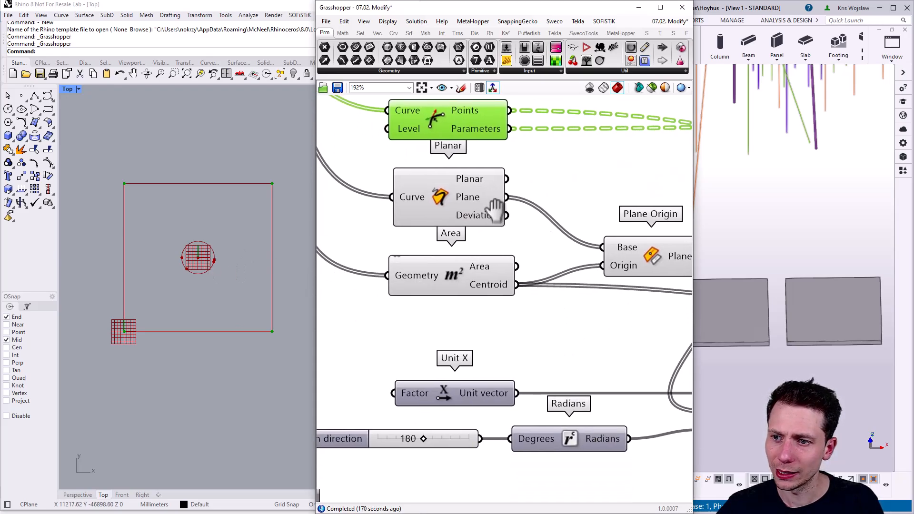
{"action": "scroll", "coordinate": [486, 209], "scroll_direction": "down", "scroll_amount": 2}
{"action": "left_click", "coordinate": [407, 193]}
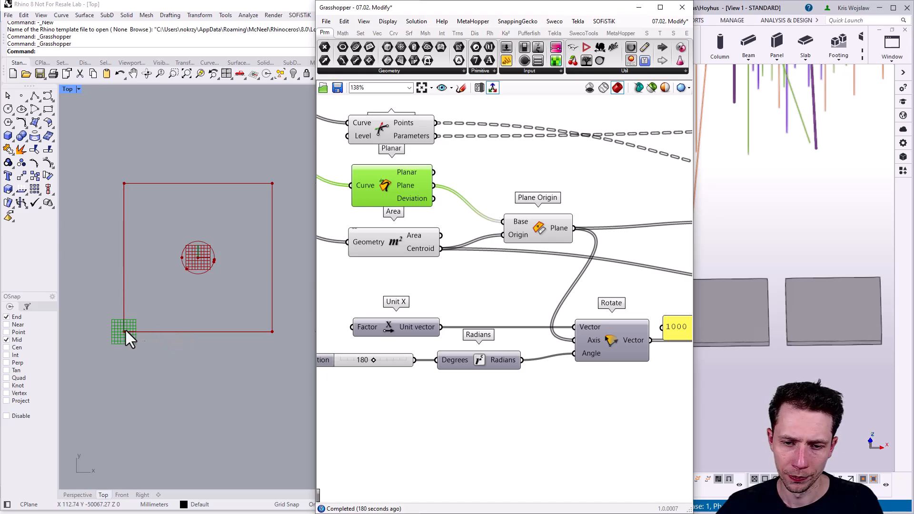
{"action": "scroll", "coordinate": [118, 330], "scroll_direction": "up", "scroll_amount": 8}
{"action": "scroll", "coordinate": [118, 330], "scroll_direction": "down", "scroll_amount": 20}
{"action": "right_click_drag", "start_coordinate": [181, 337], "coordinate": [167, 332]}
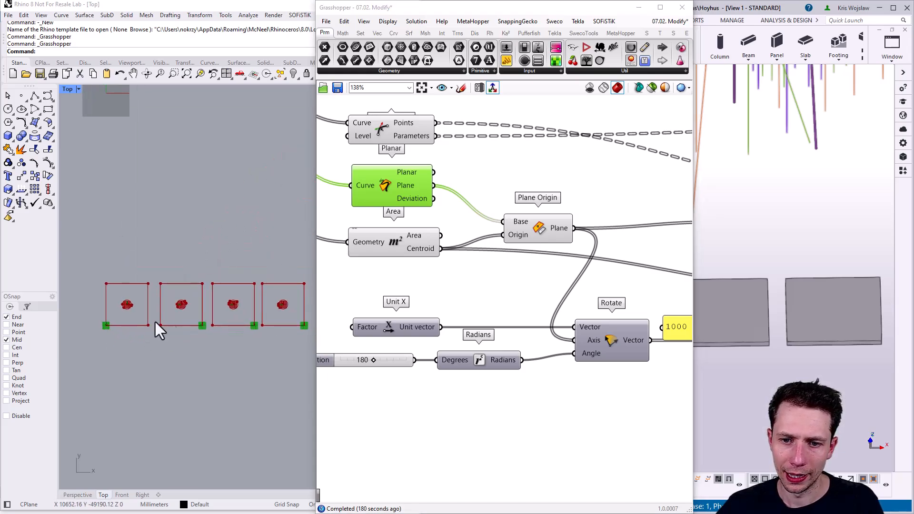
{"action": "scroll", "coordinate": [206, 326], "scroll_direction": "up", "scroll_amount": 4}
{"action": "right_click_drag", "start_coordinate": [283, 340], "coordinate": [298, 317]}
{"action": "scroll", "coordinate": [166, 305], "scroll_direction": "up", "scroll_amount": 6}
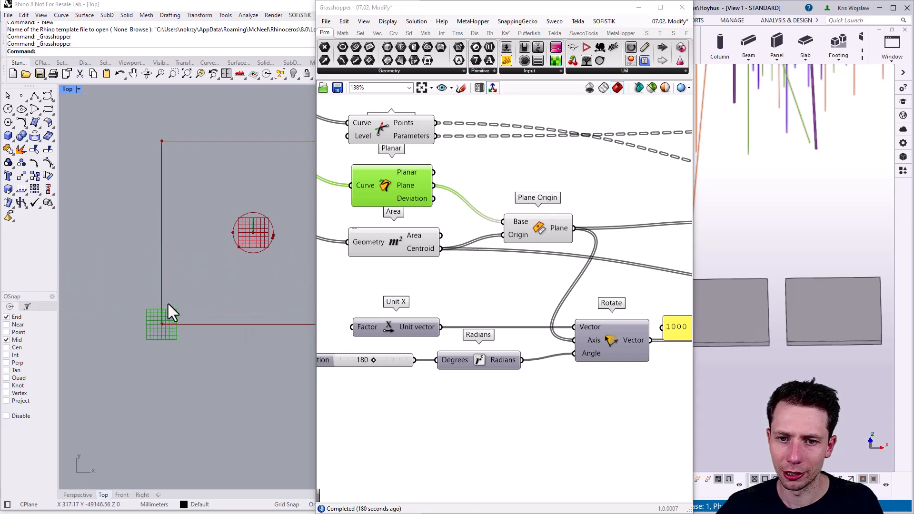
{"action": "right_click_drag", "start_coordinate": [167, 304], "coordinate": [181, 333]}
{"action": "scroll", "coordinate": [168, 323], "scroll_direction": "down", "scroll_amount": 3}
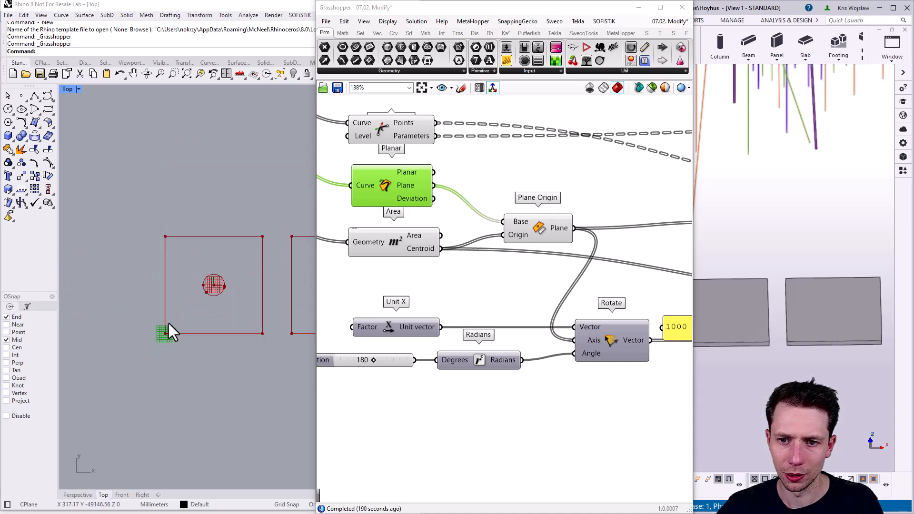
{"action": "scroll", "coordinate": [171, 344], "scroll_direction": "up", "scroll_amount": 3}
Step: Select the Plane Origin component and examine its planes at the plate centres in the Rhino viewport
{"action": "mouse_move", "coordinate": [483, 301]}
{"action": "right_mouse_down"}
{"action": "mouse_move", "coordinate": [423, 290]}
{"action": "mouse_move", "coordinate": [455, 299]}
{"action": "right_mouse_up"}
{"action": "mouse_move", "coordinate": [503, 281]}
{"action": "right_mouse_down"}
{"action": "mouse_move", "coordinate": [484, 248]}
{"action": "mouse_move", "coordinate": [496, 242]}
{"action": "right_mouse_up"}
{"action": "left_click", "coordinate": [450, 195]}
{"action": "right_click_drag", "start_coordinate": [372, 214], "coordinate": [400, 254]}
{"action": "scroll", "coordinate": [233, 278], "scroll_direction": "up", "scroll_amount": 4}
{"action": "right_click_drag", "start_coordinate": [237, 280], "coordinate": [110, 275]}
{"action": "scroll", "coordinate": [169, 269], "scroll_direction": "down", "scroll_amount": 10}
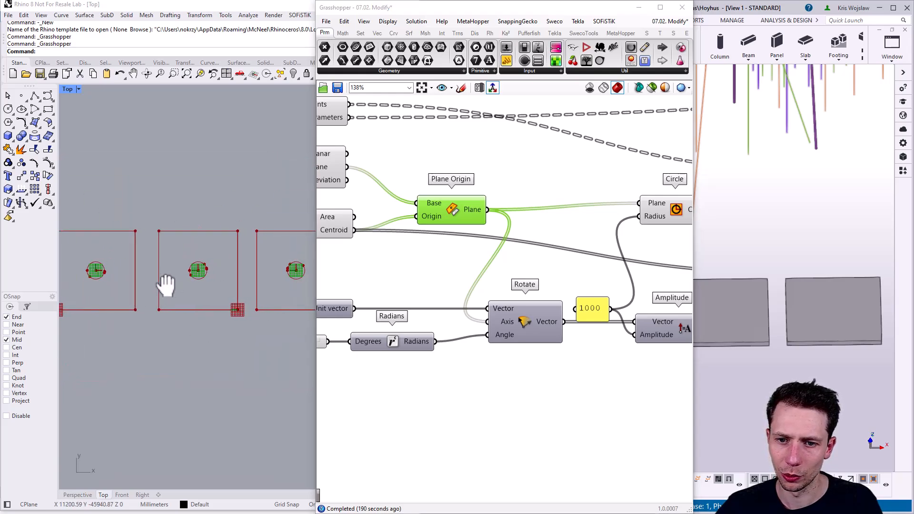
{"action": "right_click_drag", "start_coordinate": [244, 281], "coordinate": [301, 282]}
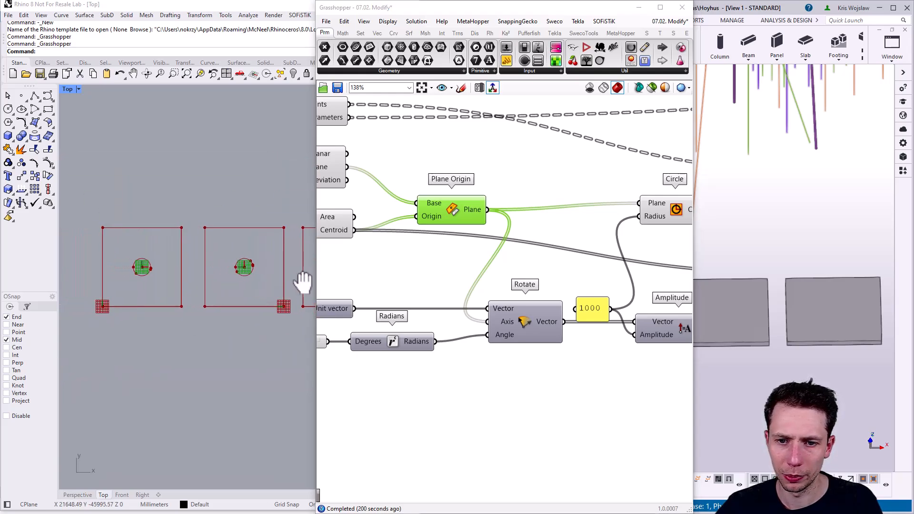
{"action": "scroll", "coordinate": [133, 267], "scroll_direction": "up", "scroll_amount": 4}
{"action": "scroll", "coordinate": [100, 275], "scroll_direction": "up", "scroll_amount": 1}
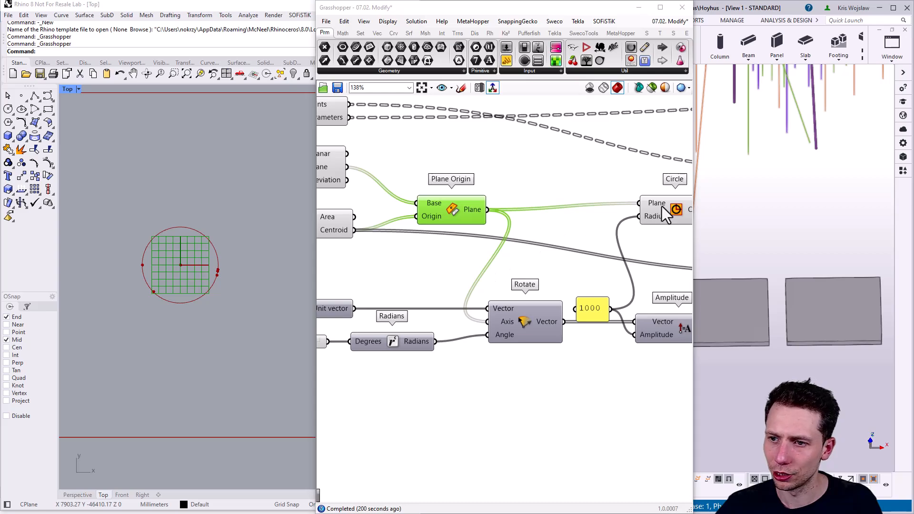
Step: Turn off the preview of the components after Circle and Amplitude, from Curve Closest Point and Move through Seam
{"action": "left_click_drag", "start_coordinate": [661, 207], "coordinate": [656, 208]}
{"action": "scroll", "coordinate": [516, 303], "scroll_direction": "down", "scroll_amount": 4}
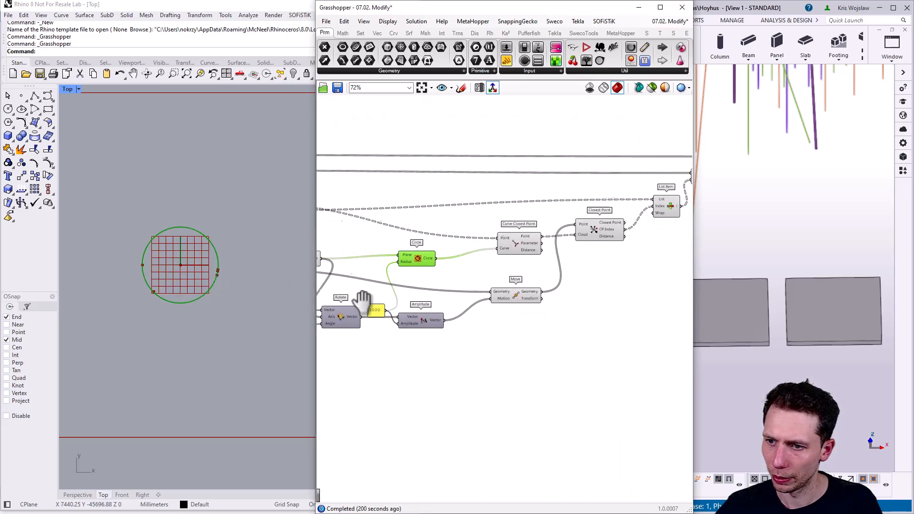
{"action": "left_click_drag", "start_coordinate": [670, 336], "coordinate": [468, 151]}
{"action": "middle_click", "coordinate": [468, 151]}
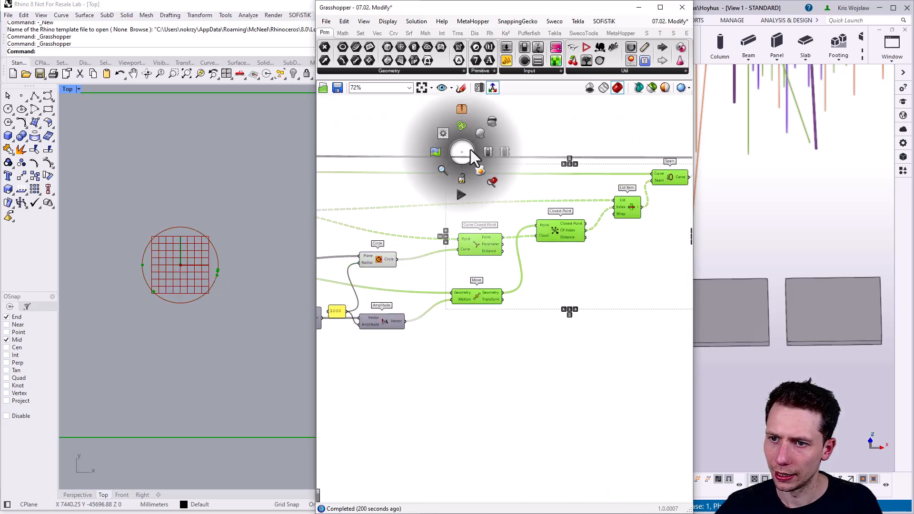
{"action": "left_click", "coordinate": [492, 126]}
Step: Uncover more of the Rhino viewport and examine the circle that the Circle component draws around the plate's centre
{"action": "scroll", "coordinate": [209, 287], "scroll_direction": "down", "scroll_amount": 6}
{"action": "mouse_move", "coordinate": [191, 294]}
{"action": "right_mouse_down"}
{"action": "mouse_move", "coordinate": [179, 300]}
{"action": "mouse_move", "coordinate": [194, 296]}
{"action": "right_mouse_up"}
{"action": "scroll", "coordinate": [178, 304], "scroll_direction": "down", "scroll_amount": 6}
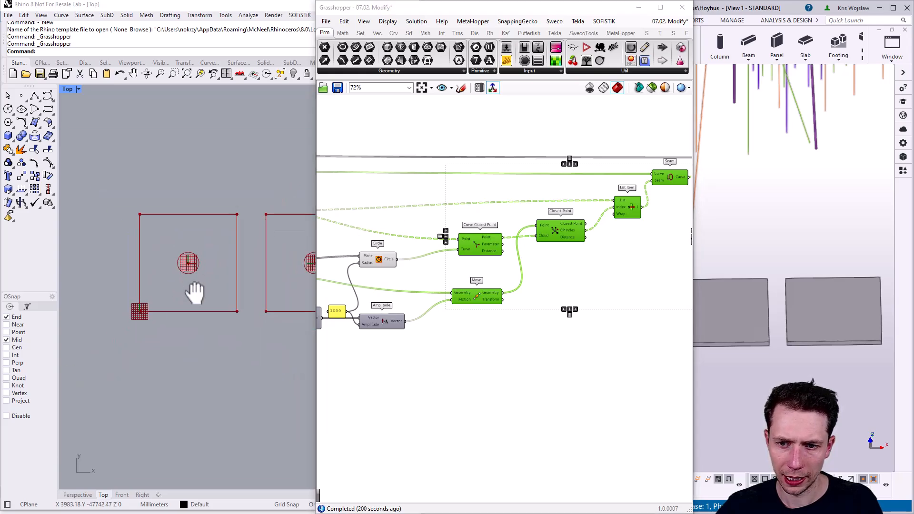
{"action": "scroll", "coordinate": [184, 295], "scroll_direction": "up", "scroll_amount": 3}
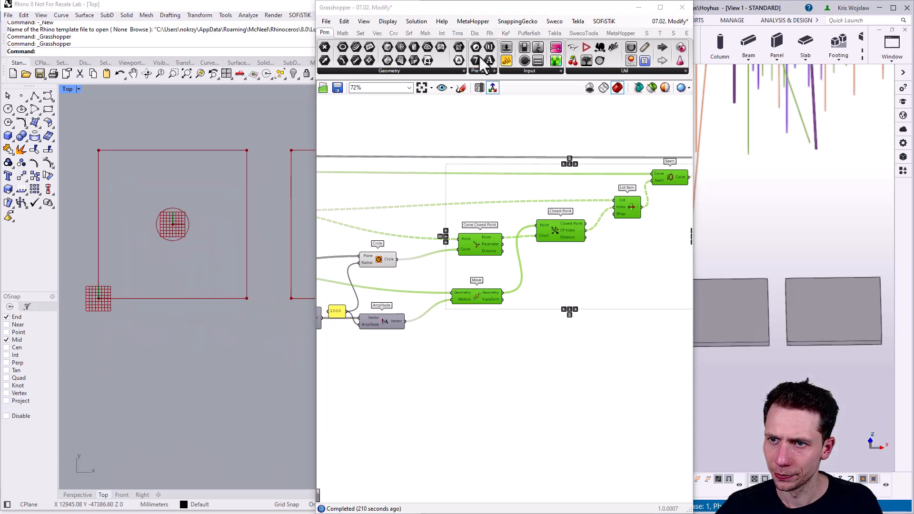
{"action": "left_click_drag", "start_coordinate": [479, 14], "coordinate": [525, 13]}
{"action": "right_click_drag", "start_coordinate": [161, 200], "coordinate": [202, 203]}
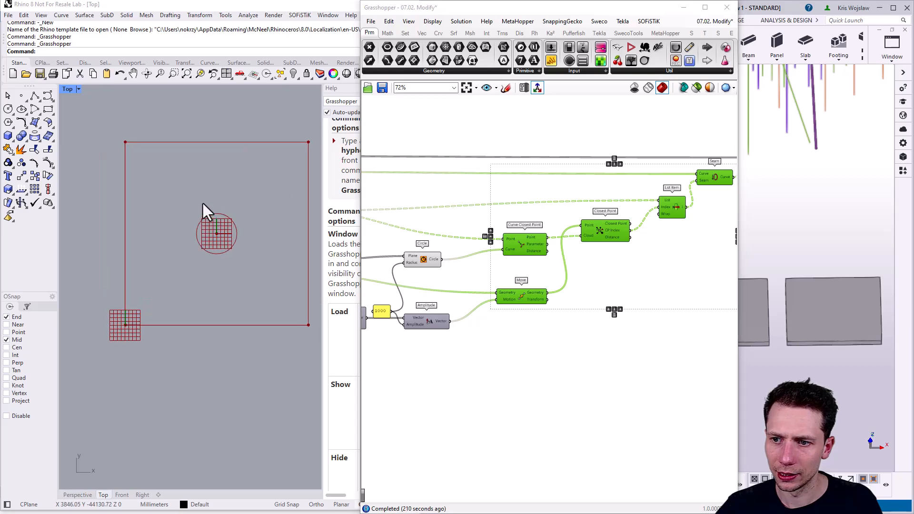
{"action": "scroll", "coordinate": [203, 204], "scroll_direction": "up", "scroll_amount": 8}
{"action": "right_click_drag", "start_coordinate": [425, 264], "coordinate": [518, 251]}
{"action": "scroll", "coordinate": [519, 248], "scroll_direction": "up", "scroll_amount": 2}
{"action": "left_click", "coordinate": [519, 247]}
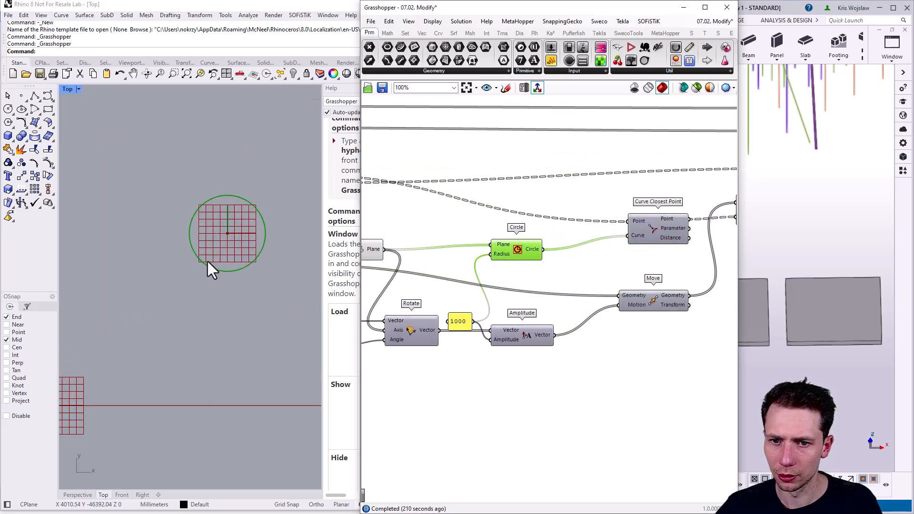
Step: Nudge the Curve Closest Point component to the right and turn on its preview
{"action": "scroll", "coordinate": [209, 260], "scroll_direction": "down", "scroll_amount": 3}
{"action": "right_click_drag", "start_coordinate": [231, 258], "coordinate": [186, 252]}
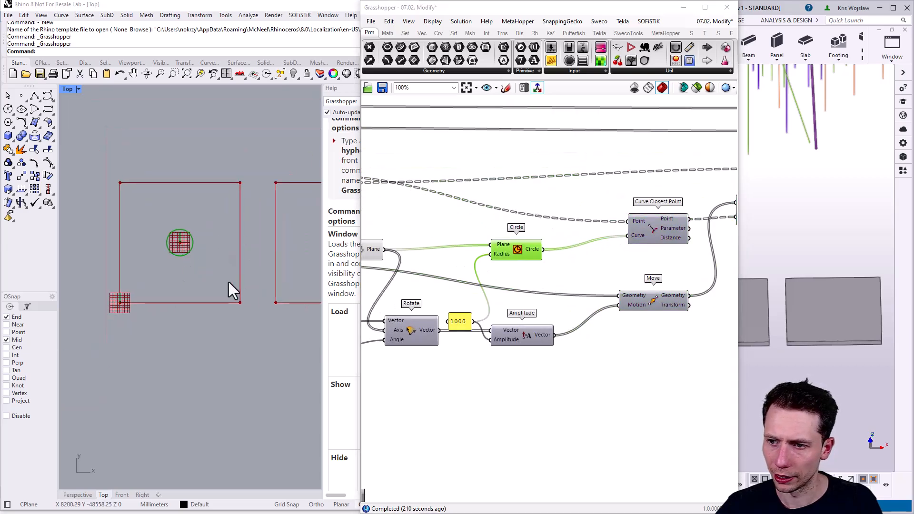
{"action": "right_click_drag", "start_coordinate": [228, 285], "coordinate": [251, 303]}
{"action": "right_click_drag", "start_coordinate": [611, 299], "coordinate": [577, 326]}
{"action": "scroll", "coordinate": [610, 267], "scroll_direction": "up", "scroll_amount": 3}
{"action": "left_click", "coordinate": [584, 257]}
{"action": "left_click_drag", "start_coordinate": [584, 257], "coordinate": [593, 258]}
{"action": "middle_click", "coordinate": [594, 256]}
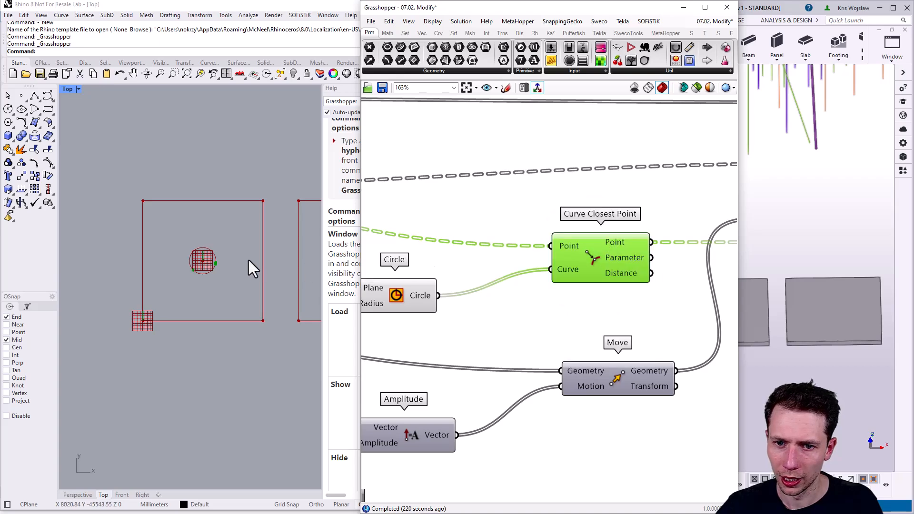
{"action": "scroll", "coordinate": [234, 259], "scroll_direction": "up", "scroll_amount": 2}
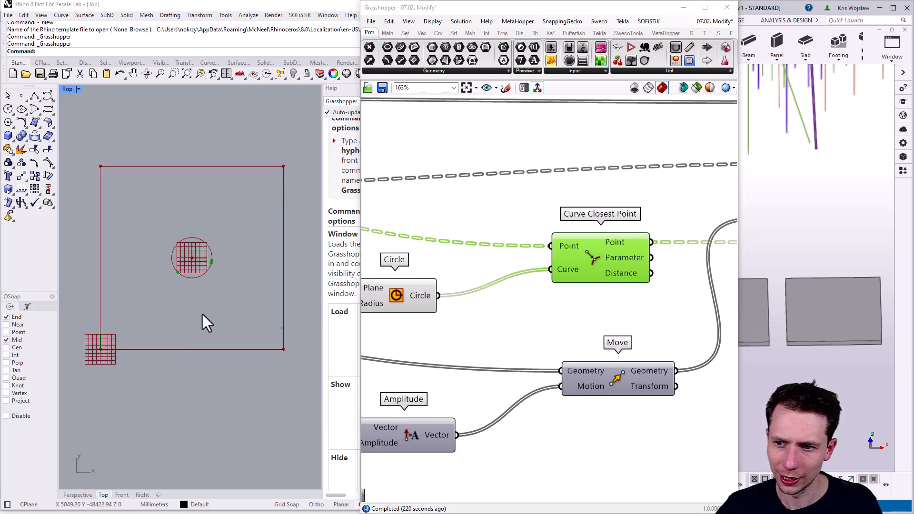
Step: Graft the Curve input of the Curve Closest Point component and check the points on the circle
{"action": "right_click", "coordinate": [570, 270]}
{"action": "left_click", "coordinate": [594, 351]}
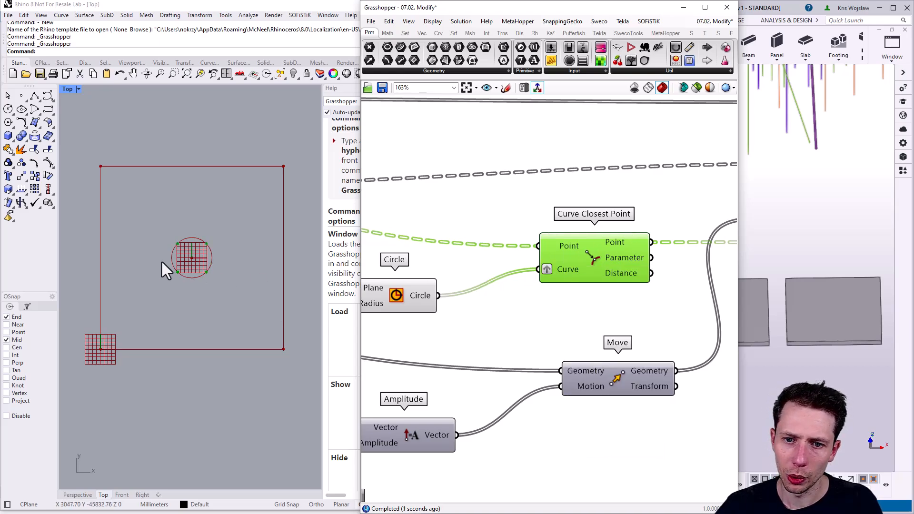
{"action": "scroll", "coordinate": [162, 262], "scroll_direction": "up", "scroll_amount": 2}
{"action": "right_click_drag", "start_coordinate": [158, 286], "coordinate": [158, 280]}
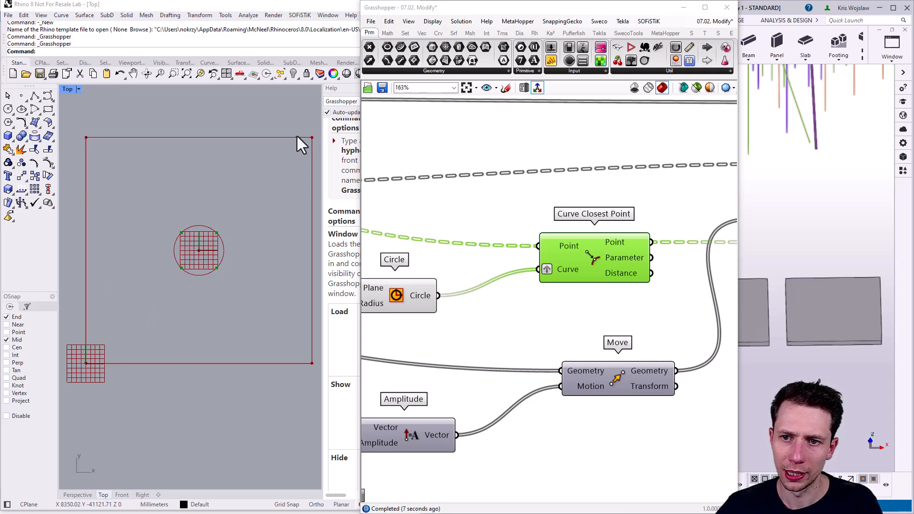
{"action": "right_click_drag", "start_coordinate": [250, 316], "coordinate": [219, 294]}
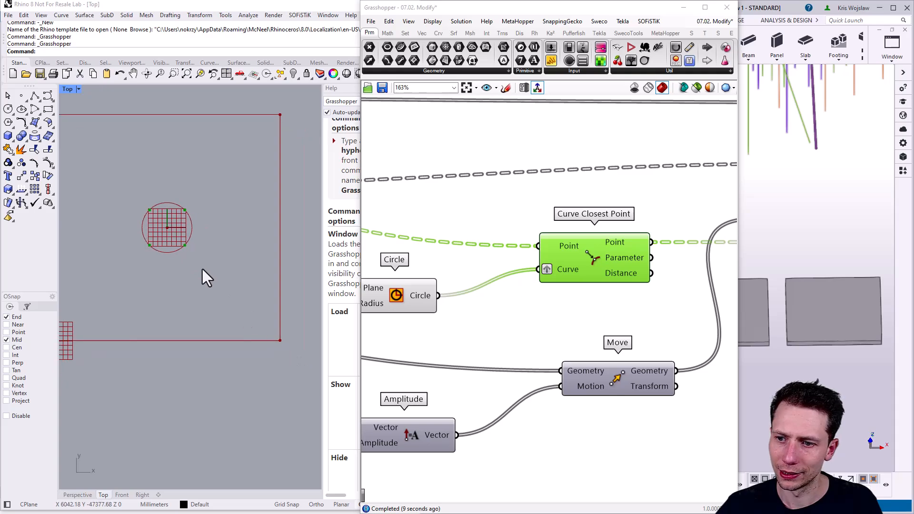
Step: Turn on the preview of the Move component that feeds the Closest Point component
{"action": "scroll", "coordinate": [177, 307], "scroll_direction": "down", "scroll_amount": 6}
{"action": "right_click_drag", "start_coordinate": [548, 343], "coordinate": [544, 284]}
{"action": "scroll", "coordinate": [561, 282], "scroll_direction": "down", "scroll_amount": 2}
{"action": "right_click_drag", "start_coordinate": [616, 273], "coordinate": [460, 276]}
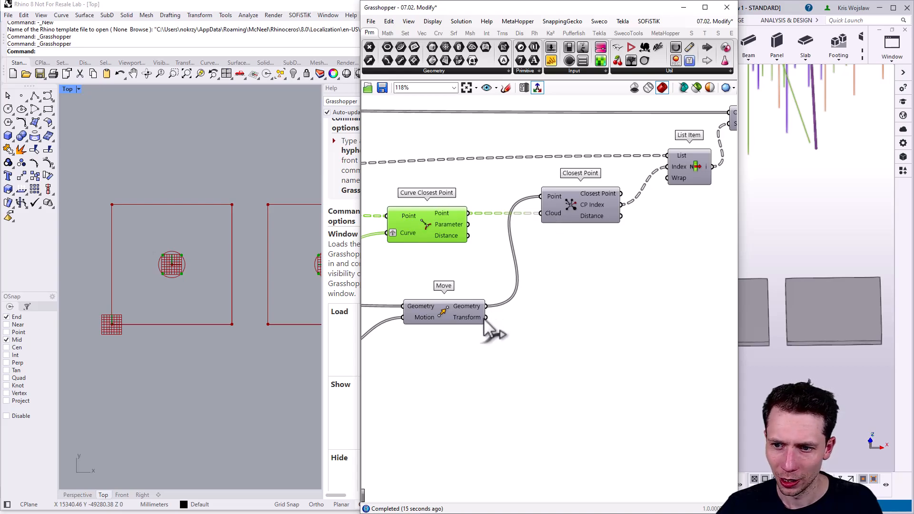
{"action": "left_click", "coordinate": [464, 309]}
{"action": "middle_click", "coordinate": [449, 308]}
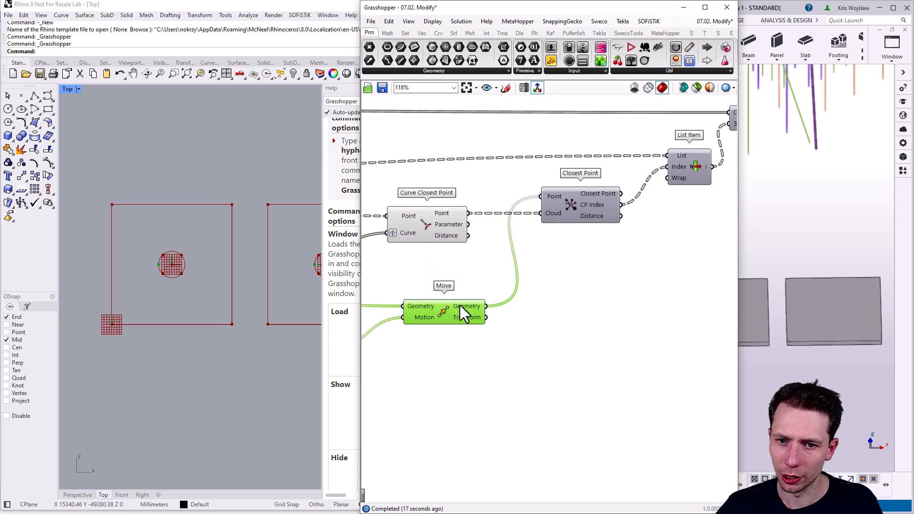
Step: Trace how the Area centroid is moved and compared with the circle points in the Closest Point component
{"action": "scroll", "coordinate": [119, 259], "scroll_direction": "up", "scroll_amount": 4}
{"action": "right_click_drag", "start_coordinate": [480, 304], "coordinate": [619, 283]}
{"action": "scroll", "coordinate": [529, 316], "scroll_direction": "down", "scroll_amount": 2}
{"action": "right_click_drag", "start_coordinate": [502, 329], "coordinate": [568, 334]}
{"action": "right_click_drag", "start_coordinate": [375, 332], "coordinate": [493, 339]}
{"action": "left_click", "coordinate": [428, 278]}
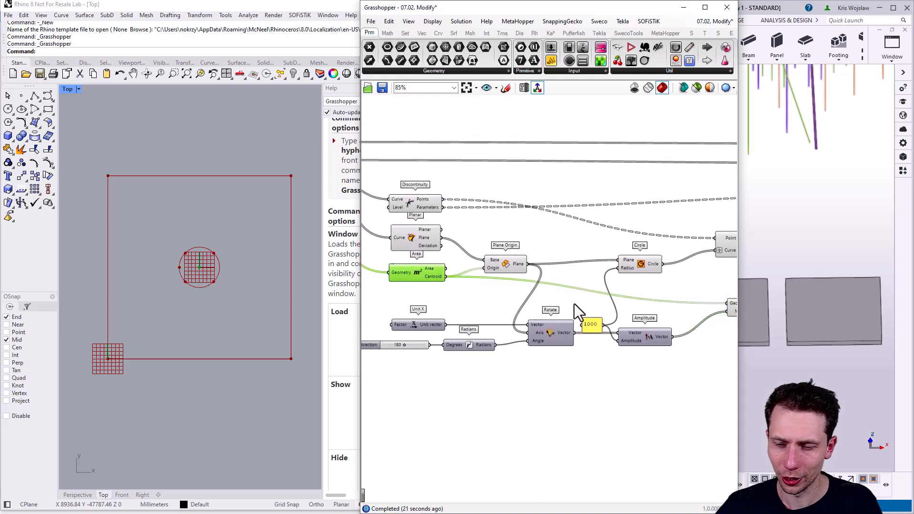
{"action": "right_click_drag", "start_coordinate": [688, 326], "coordinate": [571, 320]}
{"action": "left_click_drag", "start_coordinate": [644, 356], "coordinate": [478, 304]}
{"action": "middle_click", "coordinate": [495, 300]}
{"action": "left_click", "coordinate": [513, 285]}
{"action": "right_click_drag", "start_coordinate": [621, 278], "coordinate": [503, 300]}
{"action": "left_click", "coordinate": [628, 257]}
{"action": "scroll", "coordinate": [629, 261], "scroll_direction": "up", "scroll_amount": 1}
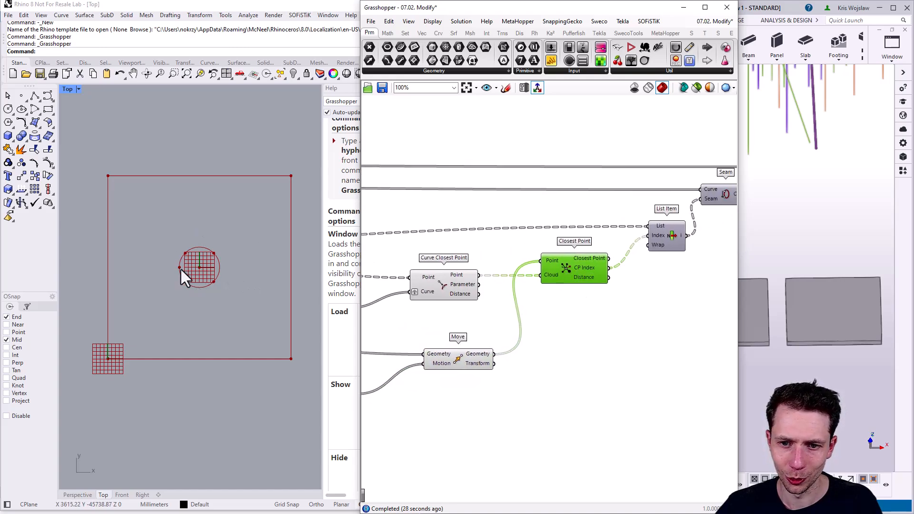
Step: Shift the Amplitude component to the right and raise the 1000 panel to separate the overlapping components
{"action": "right_click_drag", "start_coordinate": [411, 342], "coordinate": [563, 335]}
{"action": "right_click_drag", "start_coordinate": [512, 371], "coordinate": [580, 342]}
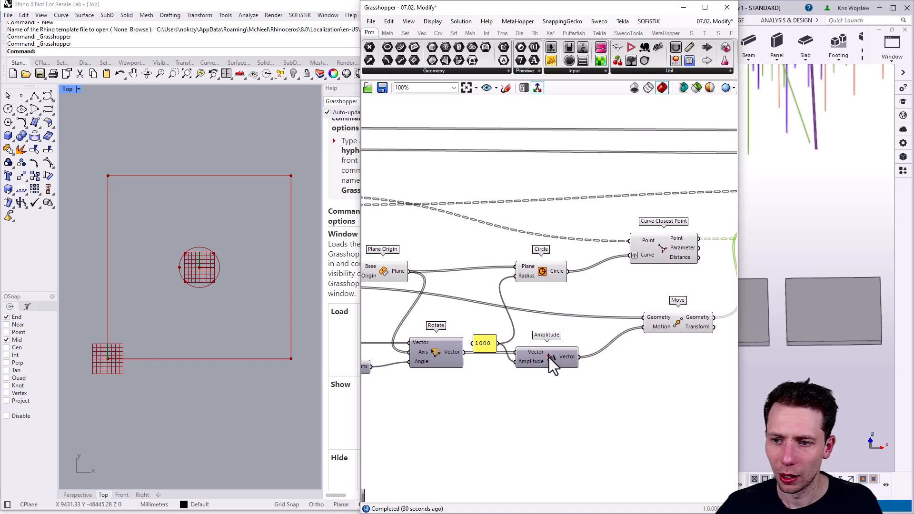
{"action": "left_click", "coordinate": [572, 341]}
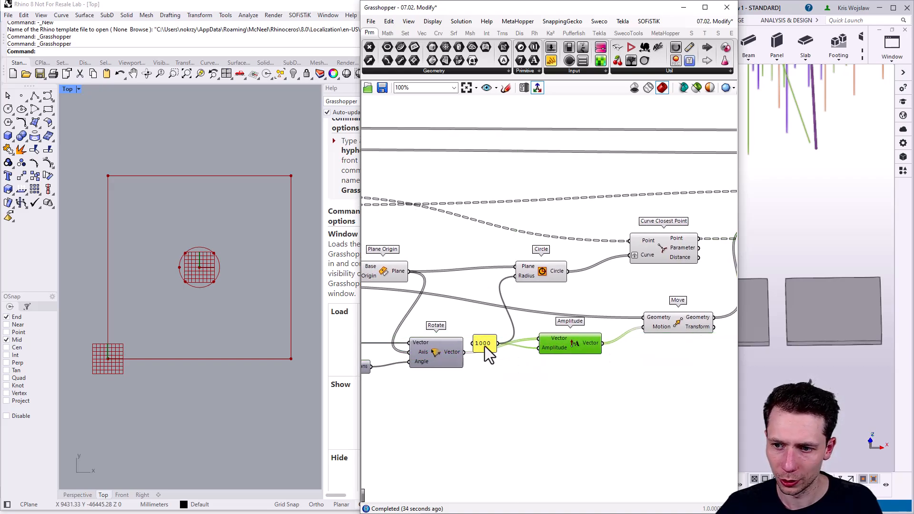
{"action": "left_click_drag", "start_coordinate": [485, 346], "coordinate": [485, 335]}
Step: Select the Move component and set the direction slider feeding the Radians component to 219
{"action": "left_click", "coordinate": [702, 315]}
{"action": "right_click_drag", "start_coordinate": [653, 325], "coordinate": [629, 327]}
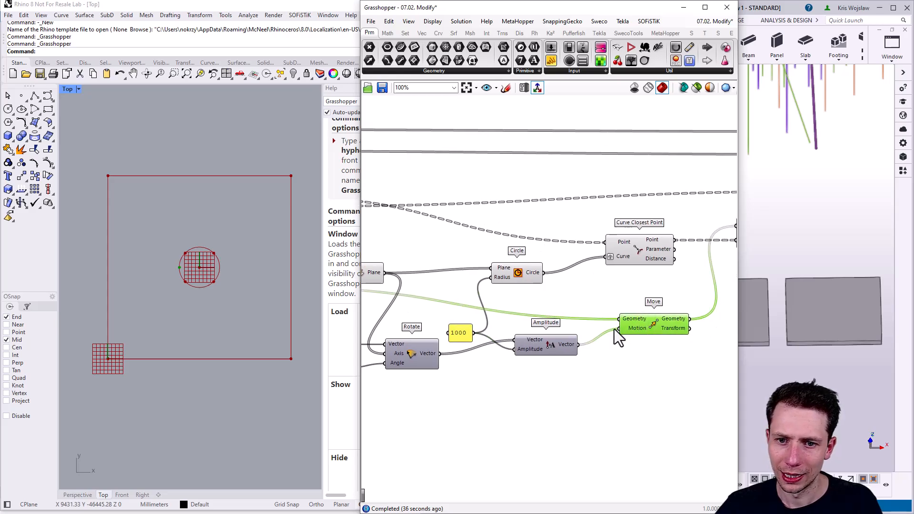
{"action": "scroll", "coordinate": [187, 272], "scroll_direction": "up", "scroll_amount": 1}
{"action": "scroll", "coordinate": [631, 328], "scroll_direction": "down", "scroll_amount": 3}
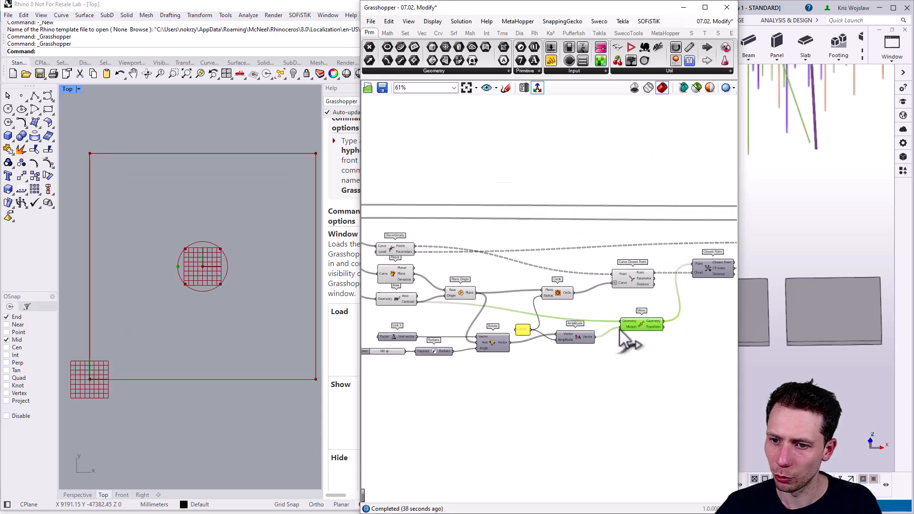
{"action": "scroll", "coordinate": [469, 342], "scroll_direction": "up", "scroll_amount": 5}
{"action": "mouse_move", "coordinate": [482, 341]}
{"action": "left_mouse_down"}
{"action": "mouse_move", "coordinate": [455, 342]}
{"action": "mouse_move", "coordinate": [500, 341]}
{"action": "mouse_move", "coordinate": [437, 343]}
{"action": "left_mouse_up"}
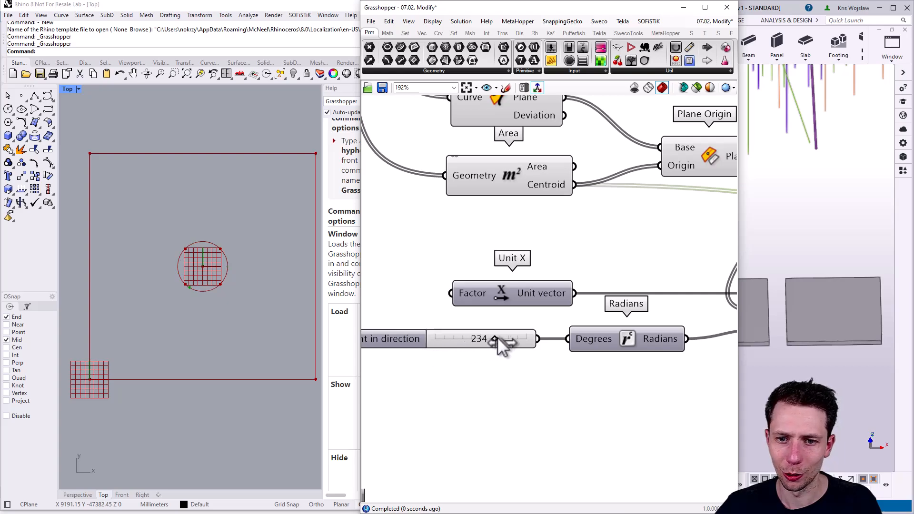
{"action": "mouse_move", "coordinate": [490, 347]}
{"action": "left_mouse_down"}
{"action": "mouse_move", "coordinate": [445, 347]}
{"action": "mouse_move", "coordinate": [496, 354]}
{"action": "left_mouse_up"}
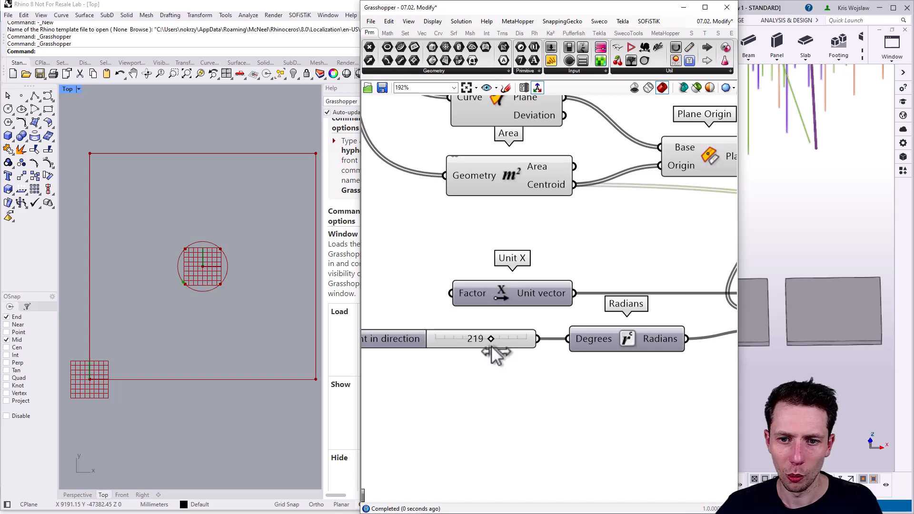
Step: Add a Panel beside the Closest Point component and connect the Closest Point output to it
{"action": "scroll", "coordinate": [492, 350], "scroll_direction": "down", "scroll_amount": 8}
{"action": "right_click_drag", "start_coordinate": [602, 342], "coordinate": [479, 342]}
{"action": "scroll", "coordinate": [607, 287], "scroll_direction": "up", "scroll_amount": 6}
{"action": "right_click_drag", "start_coordinate": [614, 286], "coordinate": [546, 295]}
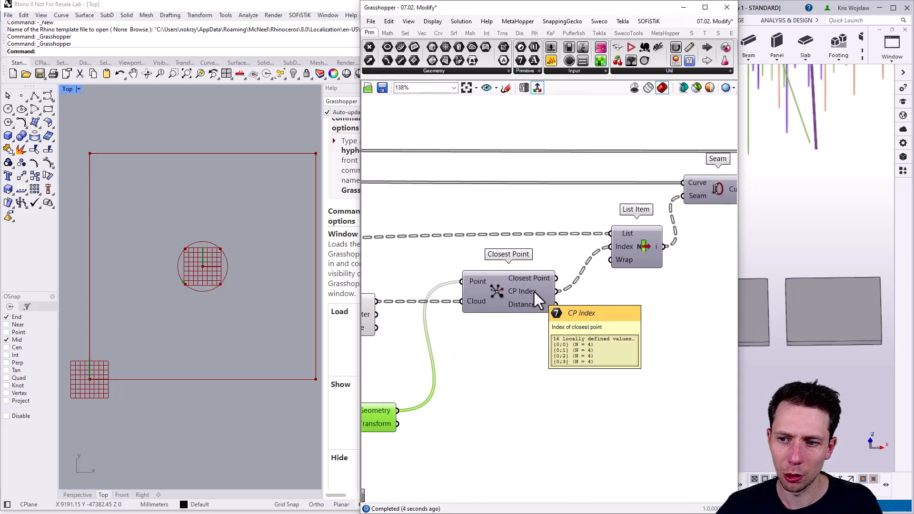
{"action": "double_click", "coordinate": [604, 328]}
{"action": "type", "text": "//"}
{"action": "left_click", "coordinate": [576, 317]}
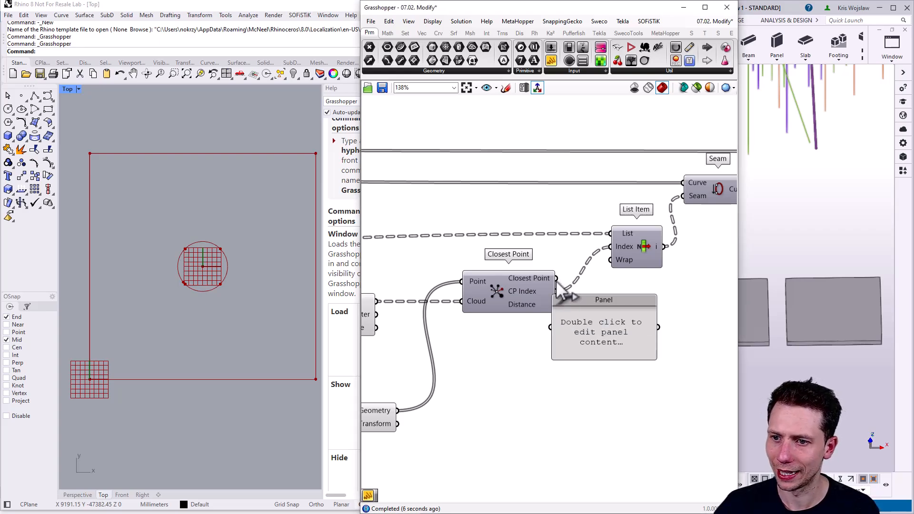
{"action": "left_click_drag", "start_coordinate": [553, 325], "coordinate": [553, 326]}
{"action": "left_click_drag", "start_coordinate": [583, 338], "coordinate": [655, 324]}
{"action": "right_click_drag", "start_coordinate": [655, 324], "coordinate": [563, 306]}
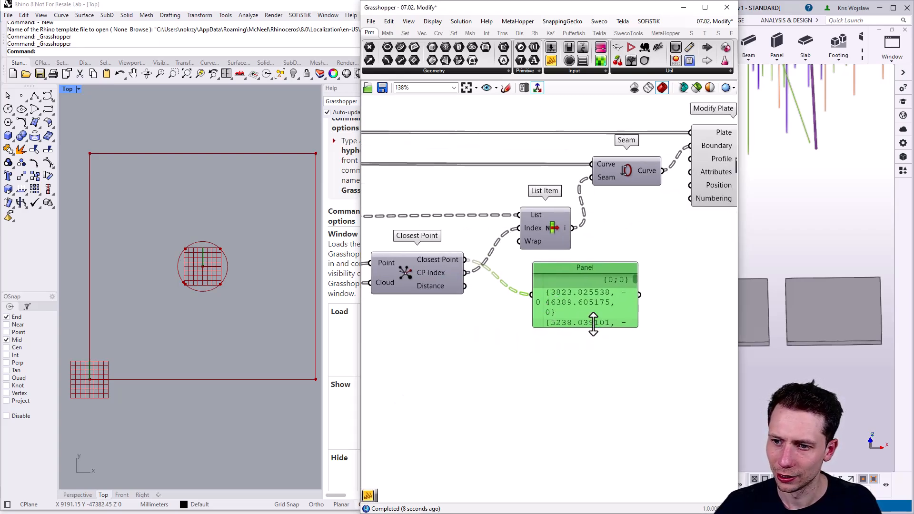
Step: Enlarge the panel and feed it the Distance output of the Closest Point component instead
{"action": "left_click_drag", "start_coordinate": [593, 324], "coordinate": [594, 461]}
{"action": "left_click_drag", "start_coordinate": [639, 395], "coordinate": [708, 391]}
{"action": "left_click_drag", "start_coordinate": [469, 290], "coordinate": [530, 356]}
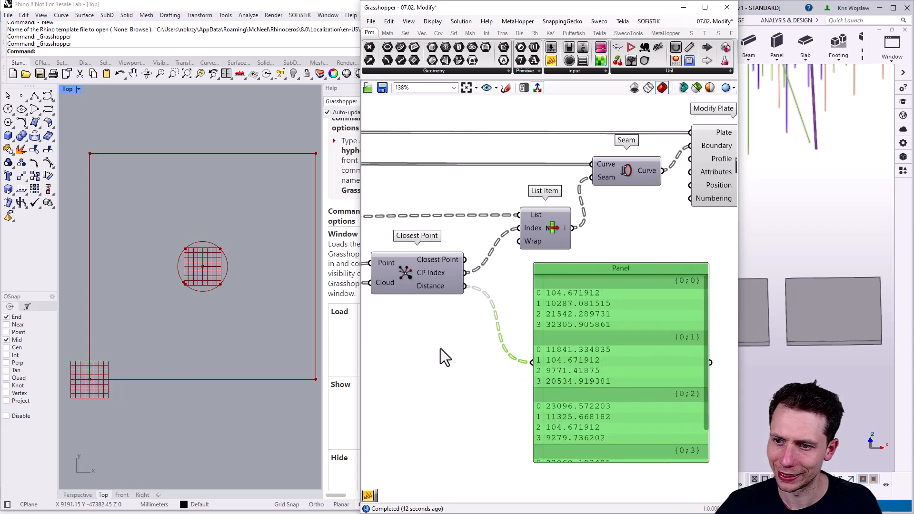
Step: Check the CP Index output of the Closest Point component in the panel and delete the panel
{"action": "scroll", "coordinate": [440, 348], "scroll_direction": "down", "scroll_amount": 1}
{"action": "right_click_drag", "start_coordinate": [488, 356], "coordinate": [470, 352]}
{"action": "scroll", "coordinate": [523, 366], "scroll_direction": "up", "scroll_amount": 1}
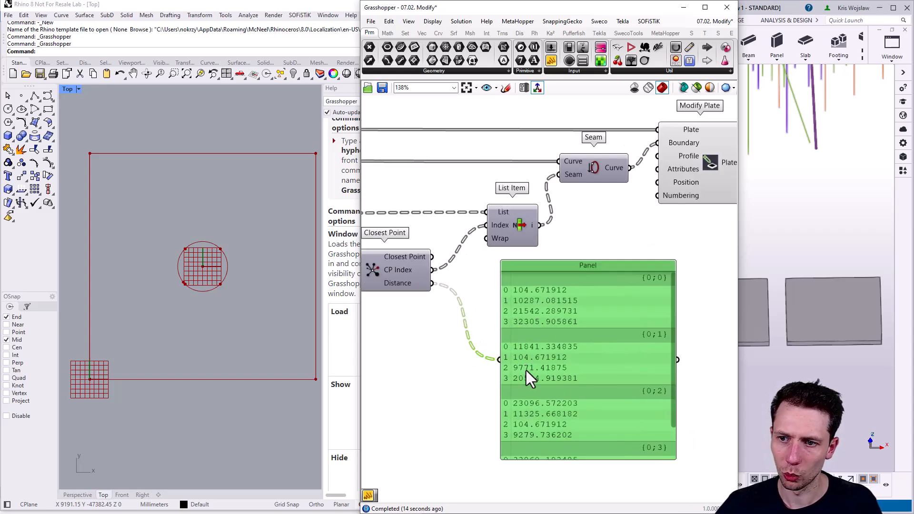
{"action": "left_click_drag", "start_coordinate": [433, 270], "coordinate": [492, 354]}
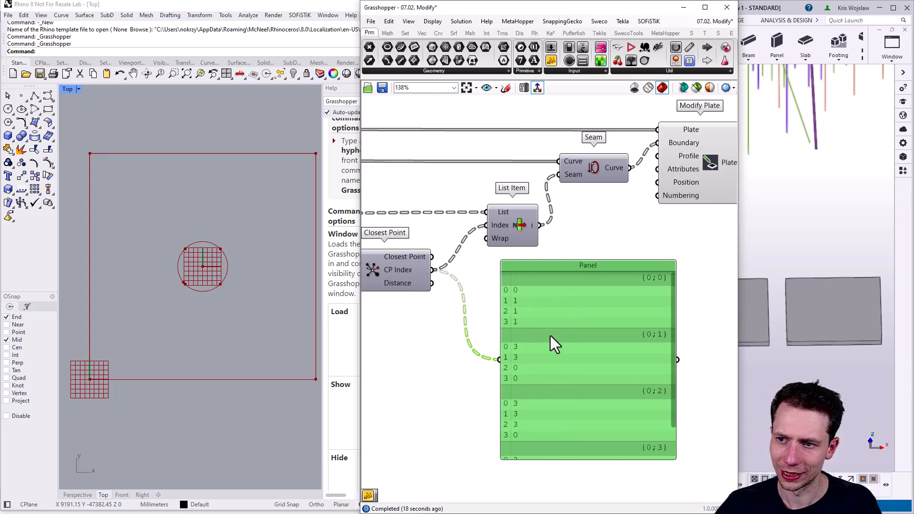
{"action": "key", "text": "Delete"}
Step: Trace the List input of the List Item component back to the Discontinuity component's Parameters output
{"action": "left_click", "coordinate": [504, 228]}
{"action": "right_click_drag", "start_coordinate": [540, 223], "coordinate": [590, 262]}
{"action": "scroll", "coordinate": [588, 261], "scroll_direction": "down", "scroll_amount": 3}
{"action": "right_click_drag", "start_coordinate": [501, 274], "coordinate": [619, 267]}
{"action": "right_click_drag", "start_coordinate": [507, 267], "coordinate": [668, 260]}
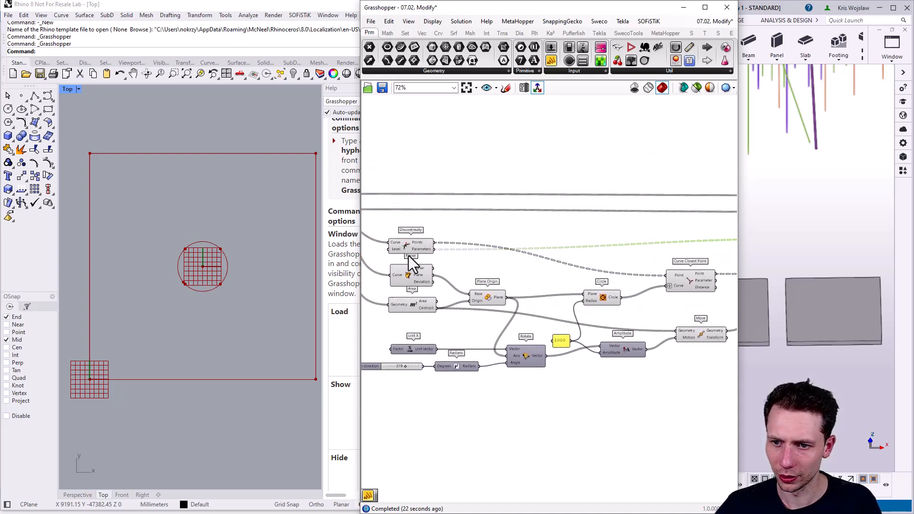
{"action": "left_click", "coordinate": [423, 249]}
Step: Examine the data structure that the List Item component delivers to the Seam input
{"action": "scroll", "coordinate": [422, 249], "scroll_direction": "down", "scroll_amount": 2}
{"action": "right_click_drag", "start_coordinate": [578, 220], "coordinate": [377, 243]}
{"action": "scroll", "coordinate": [541, 244], "scroll_direction": "up", "scroll_amount": 1}
{"action": "scroll", "coordinate": [541, 244], "scroll_direction": "up", "scroll_amount": 2}
{"action": "right_click_drag", "start_coordinate": [633, 253], "coordinate": [566, 264]}
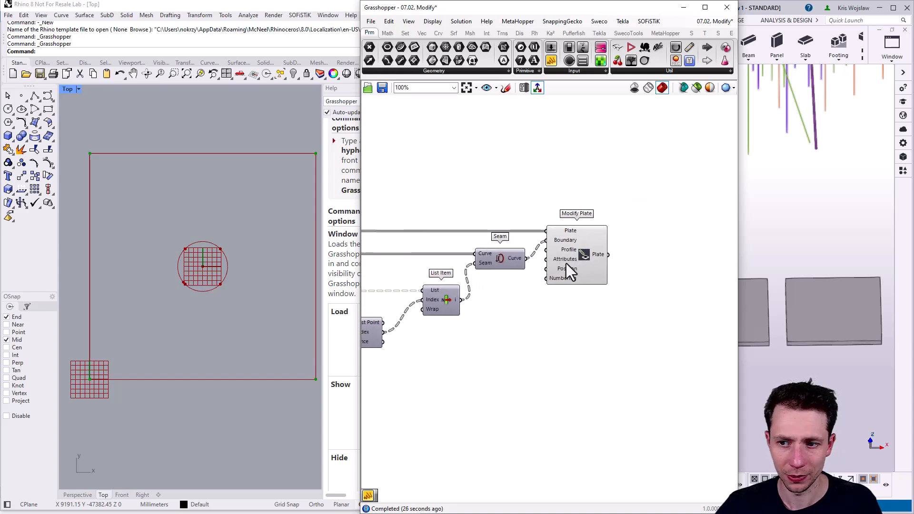
{"action": "mouse_move", "coordinate": [488, 262]}
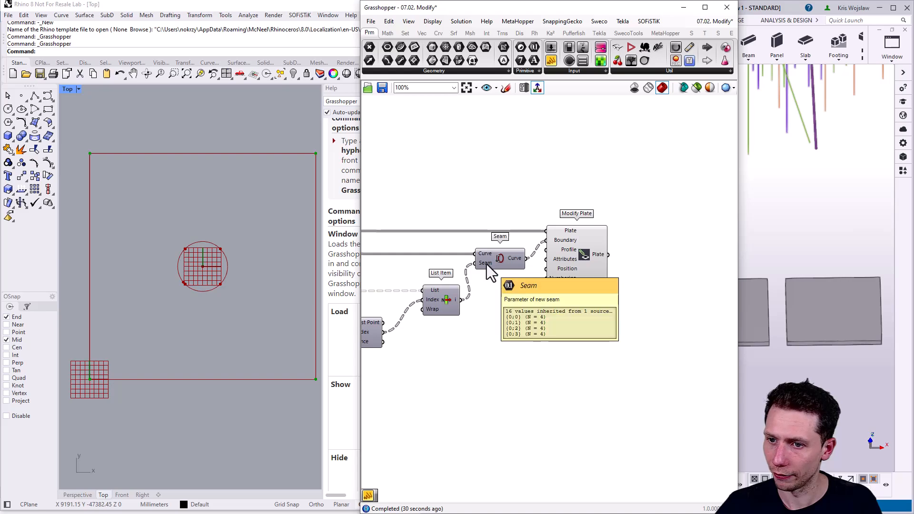
{"action": "scroll", "coordinate": [431, 318], "scroll_direction": "up", "scroll_amount": 2}
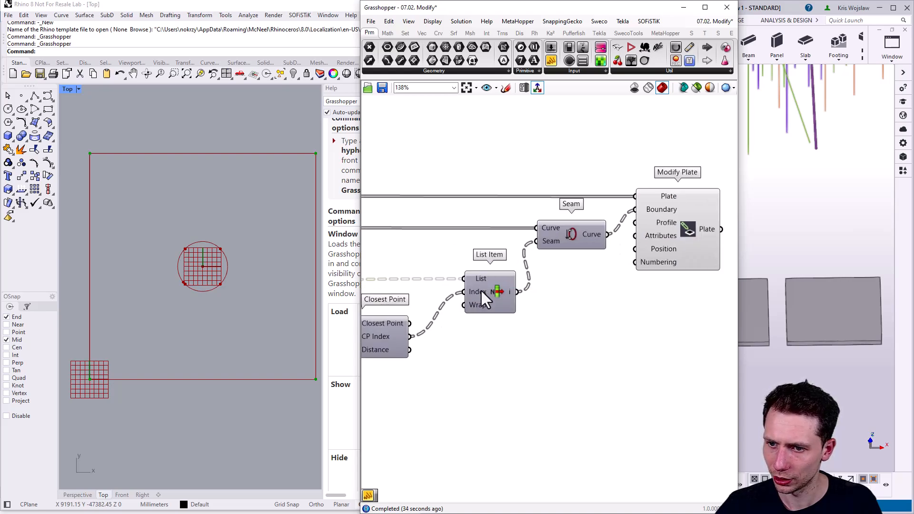
{"action": "right_click_drag", "start_coordinate": [541, 289], "coordinate": [492, 308]}
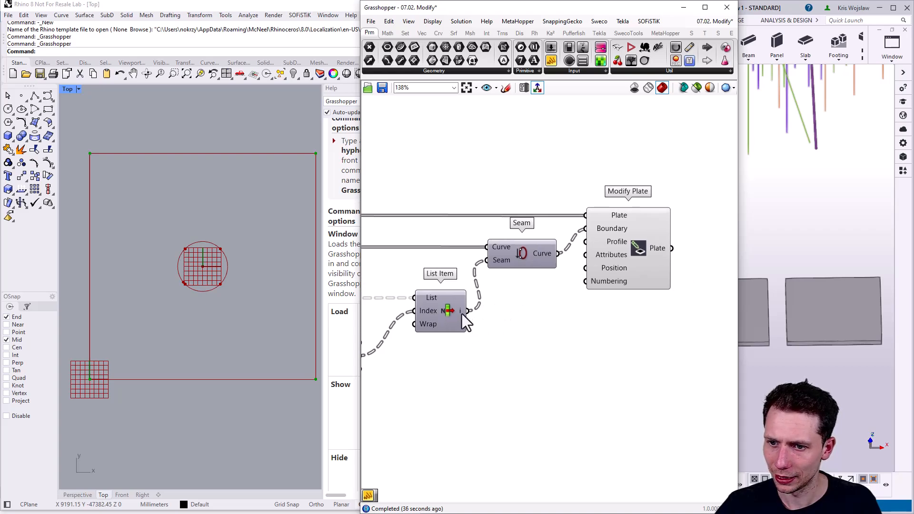
Step: Add a second List Item fed by the first one's output and connect its Item output to the Seam input
{"action": "right_click_drag", "start_coordinate": [516, 349], "coordinate": [573, 326]}
{"action": "double_click", "coordinate": [580, 326]}
{"action": "type", "text": "li"}
{"action": "left_click", "coordinate": [571, 315]}
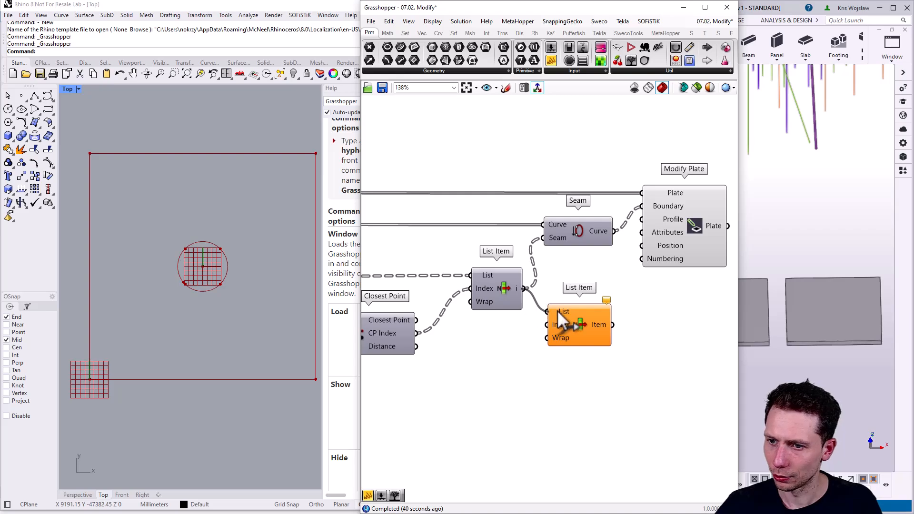
{"action": "left_click_drag", "start_coordinate": [614, 324], "coordinate": [541, 248]}
Step: Flatten the Seam input of the Seam component and check it against the Curve input
{"action": "right_click", "coordinate": [557, 238]}
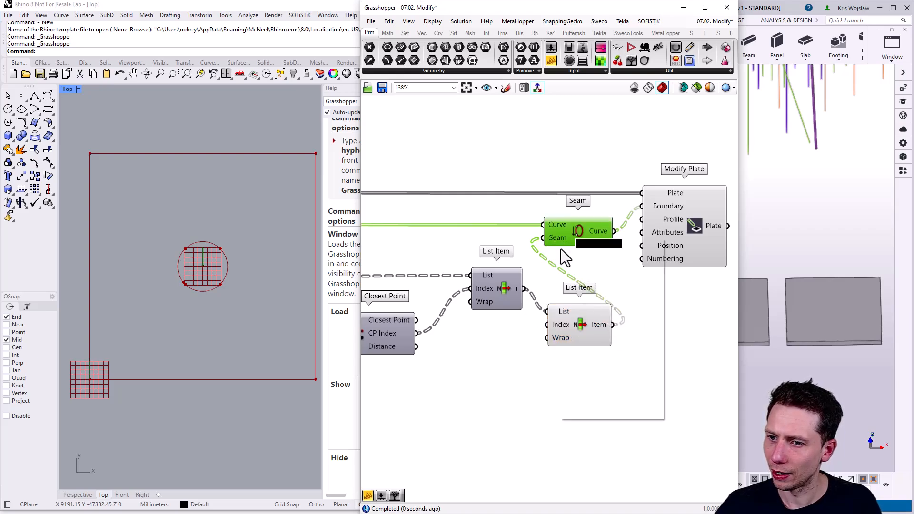
{"action": "left_click", "coordinate": [584, 299]}
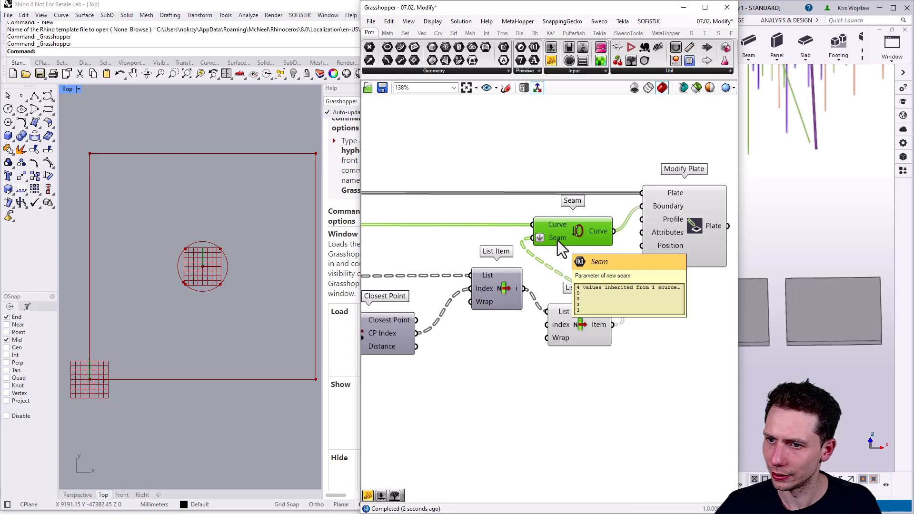
{"action": "scroll", "coordinate": [558, 253], "scroll_direction": "down", "scroll_amount": 2}
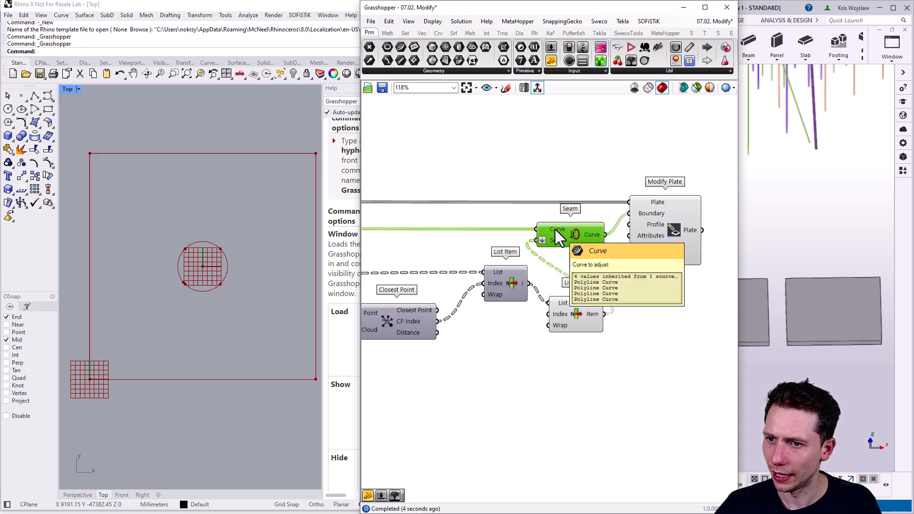
Step: Select the Modify Plate component, move the Grasshopper window aside and inspect the plates' corners in Tekla Structures
{"action": "left_click", "coordinate": [677, 230]}
{"action": "left_click_drag", "start_coordinate": [578, 12], "coordinate": [309, 21]}
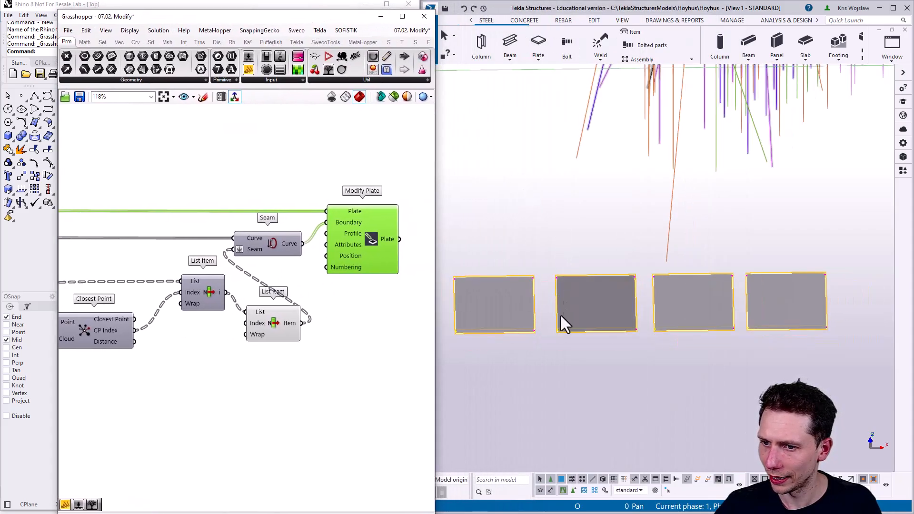
{"action": "left_click", "coordinate": [560, 315]}
{"action": "scroll", "coordinate": [537, 304], "scroll_direction": "up", "scroll_amount": 5}
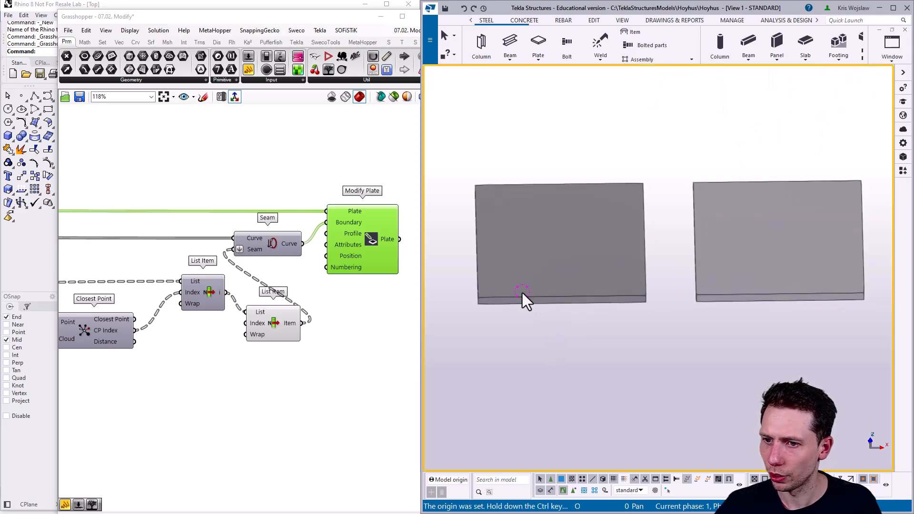
{"action": "left_click", "coordinate": [339, 319]}
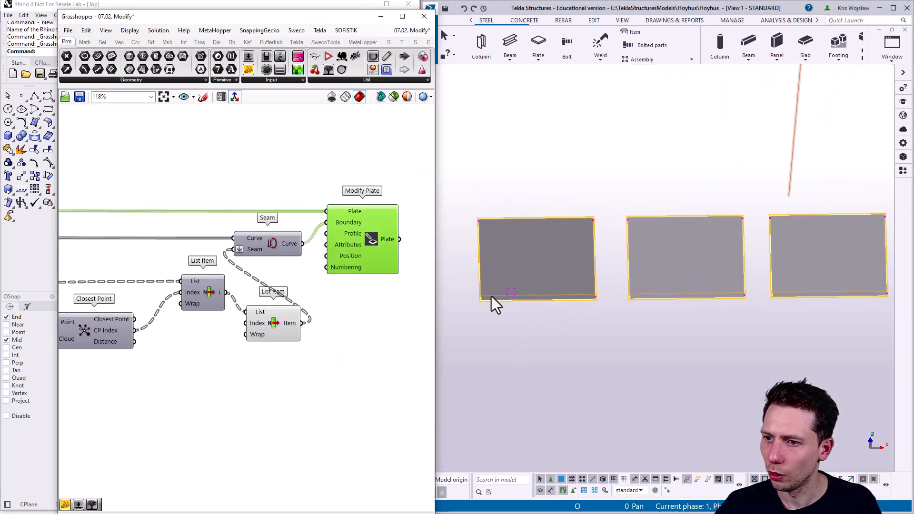
{"action": "middle_click_drag", "start_coordinate": [724, 312], "coordinate": [626, 326]}
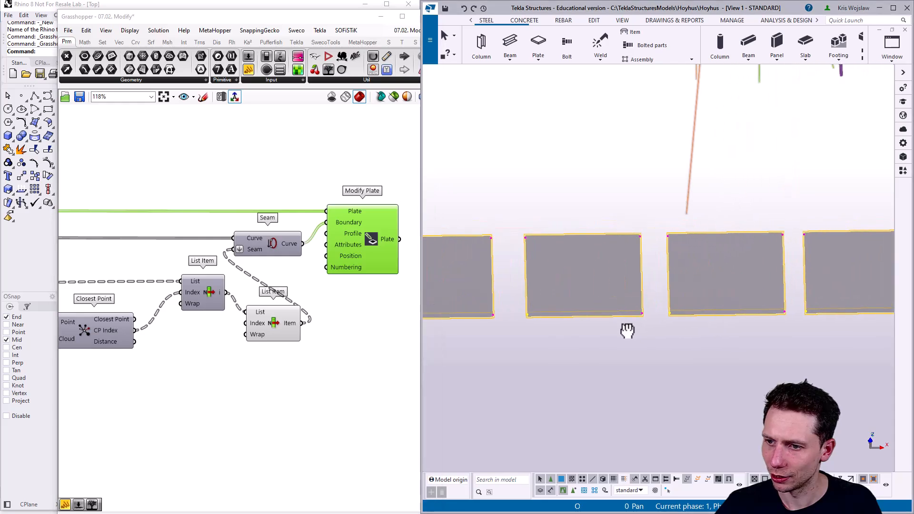
Step: Set the start-point direction slider feeding Radians to 219, watching the plates' corner points in Tekla Structures
{"action": "scroll", "coordinate": [667, 326], "scroll_direction": "up", "scroll_amount": 2}
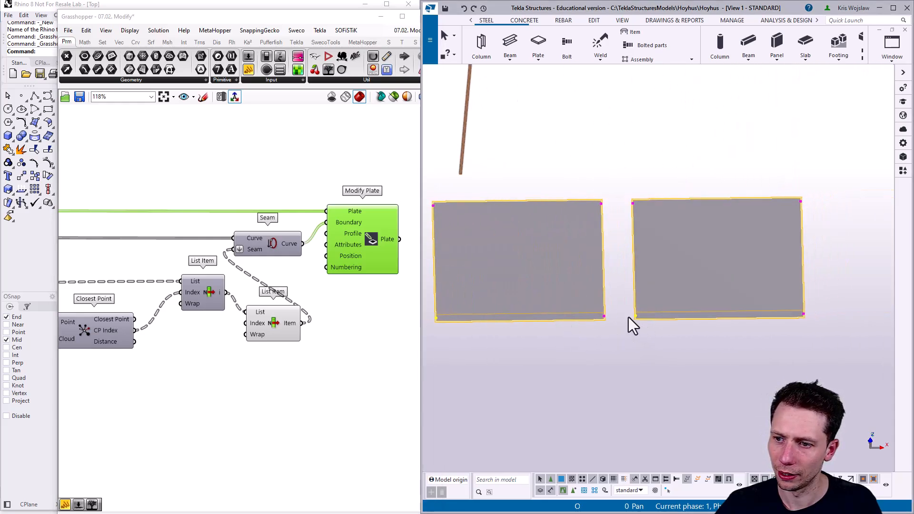
{"action": "scroll", "coordinate": [638, 324], "scroll_direction": "down", "scroll_amount": 3}
{"action": "middle_click_drag", "start_coordinate": [637, 326], "coordinate": [659, 317]}
{"action": "scroll", "coordinate": [733, 299], "scroll_direction": "up", "scroll_amount": 2}
{"action": "scroll", "coordinate": [209, 324], "scroll_direction": "down", "scroll_amount": 6}
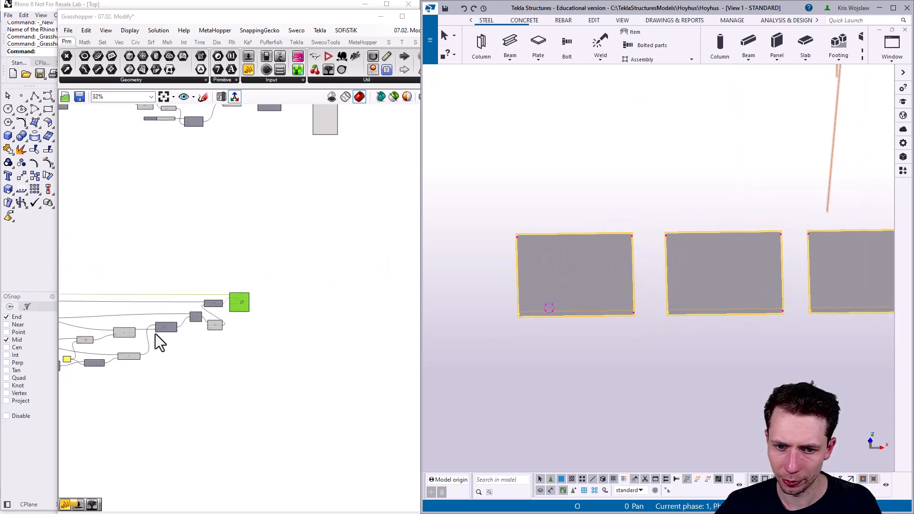
{"action": "scroll", "coordinate": [116, 354], "scroll_direction": "up", "scroll_amount": 7}
{"action": "mouse_move", "coordinate": [123, 353]}
{"action": "left_mouse_down"}
{"action": "mouse_move", "coordinate": [107, 354]}
{"action": "mouse_move", "coordinate": [122, 357]}
{"action": "left_mouse_up"}
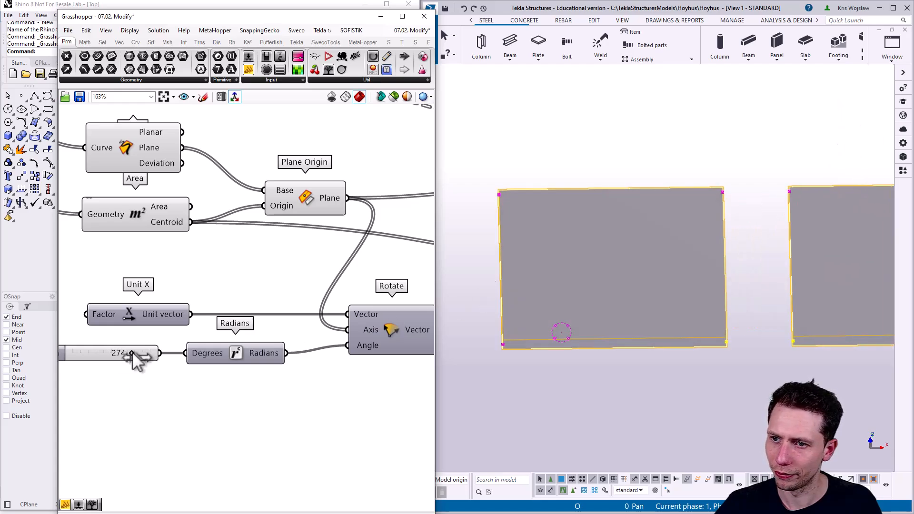
{"action": "left_click_drag", "start_coordinate": [148, 354], "coordinate": [85, 356]}
{"action": "scroll", "coordinate": [204, 292], "scroll_direction": "down", "scroll_amount": 5}
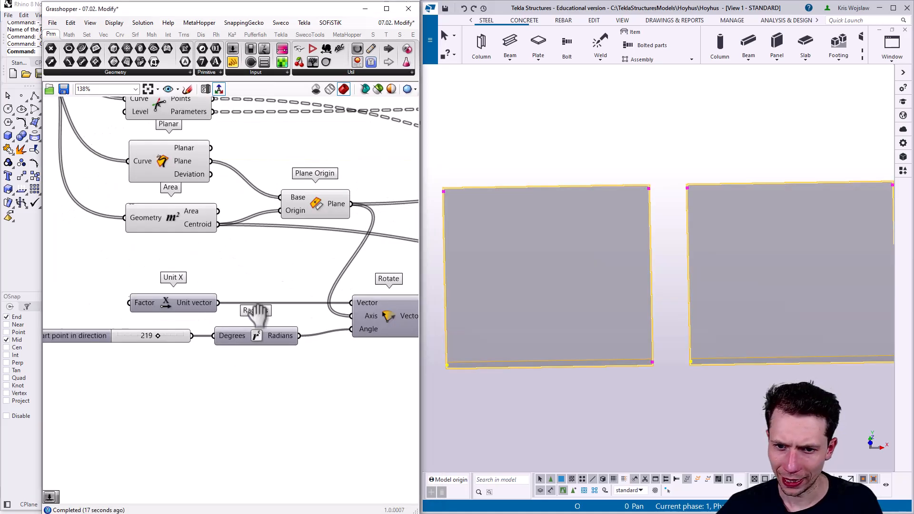
Step: Select the Item component's object from Grasshopper and show only the arch with its rebar group in Tekla Structures
{"action": "scroll", "coordinate": [306, 259], "scroll_direction": "down", "scroll_amount": 2}
{"action": "right_click_drag", "start_coordinate": [214, 361], "coordinate": [233, 197]}
{"action": "right_click_drag", "start_coordinate": [279, 329], "coordinate": [254, 277]}
{"action": "scroll", "coordinate": [270, 311], "scroll_direction": "up", "scroll_amount": 2}
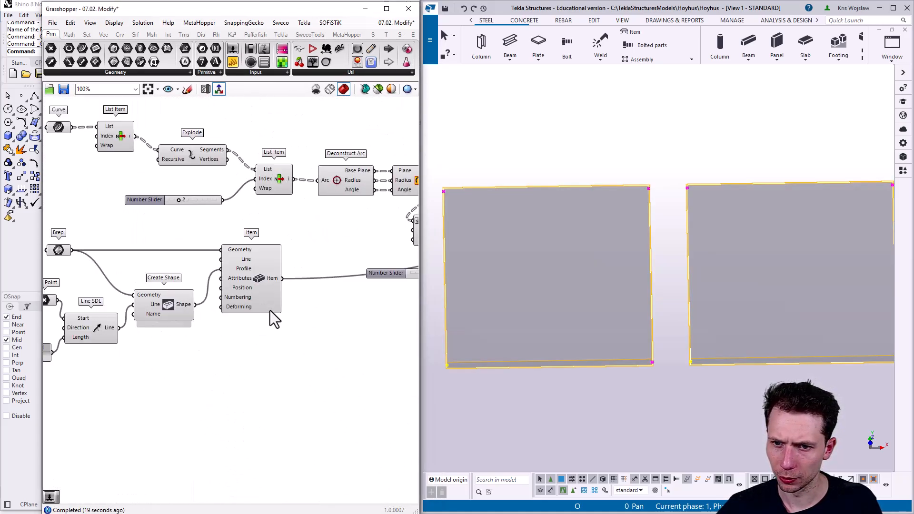
{"action": "left_click", "coordinate": [261, 282]}
{"action": "left_click", "coordinate": [295, 319]}
{"action": "right_click", "coordinate": [261, 277]}
{"action": "left_click", "coordinate": [315, 341]}
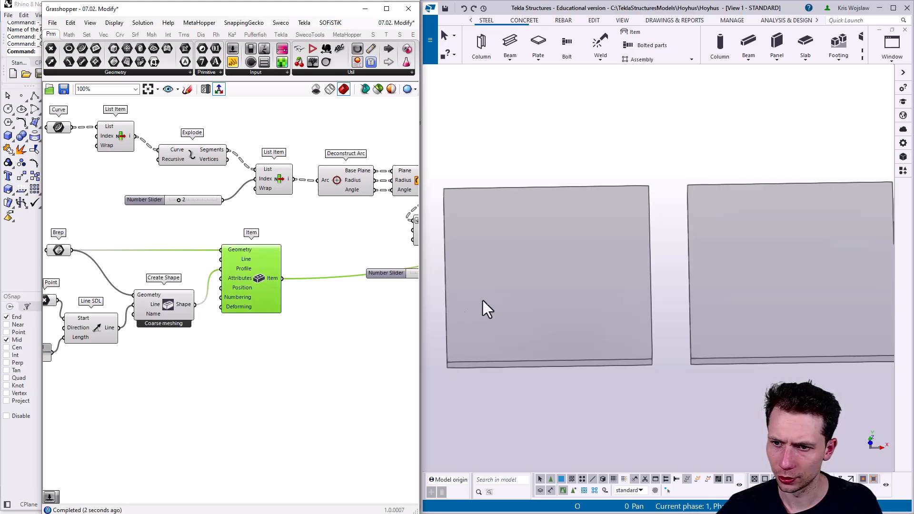
{"action": "left_click_drag", "start_coordinate": [729, 384], "coordinate": [538, 185]}
{"action": "right_click", "coordinate": [539, 186]}
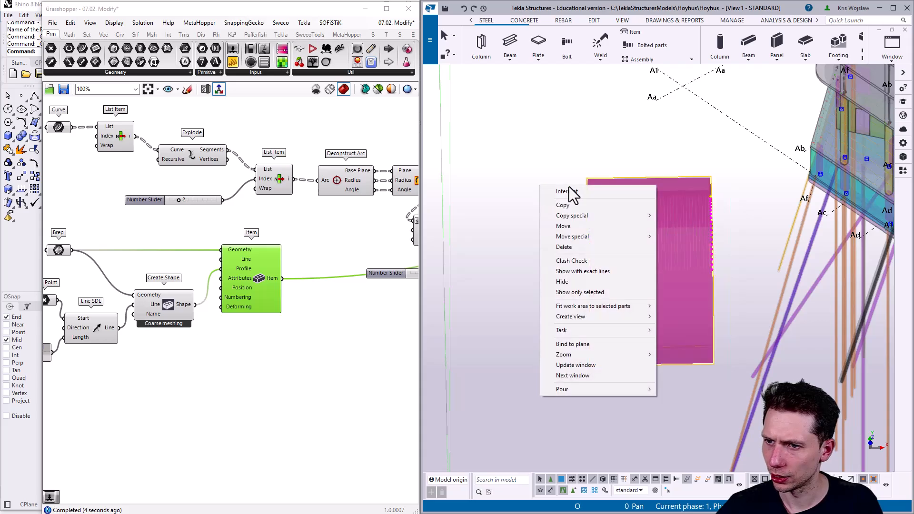
{"action": "left_click", "coordinate": [589, 291]}
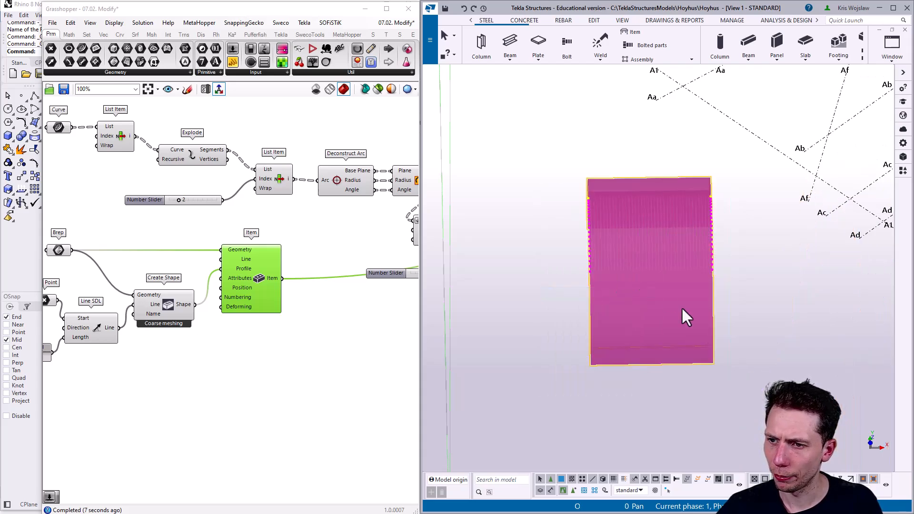
Step: Inquire the rebar group in the arch in Tekla Structures and read through its report
{"action": "middle_click_drag", "start_coordinate": [716, 252], "coordinate": [610, 183], "text": "ctrl"}
{"action": "scroll", "coordinate": [665, 244], "scroll_direction": "up", "scroll_amount": 6}
{"action": "right_click", "coordinate": [602, 175]}
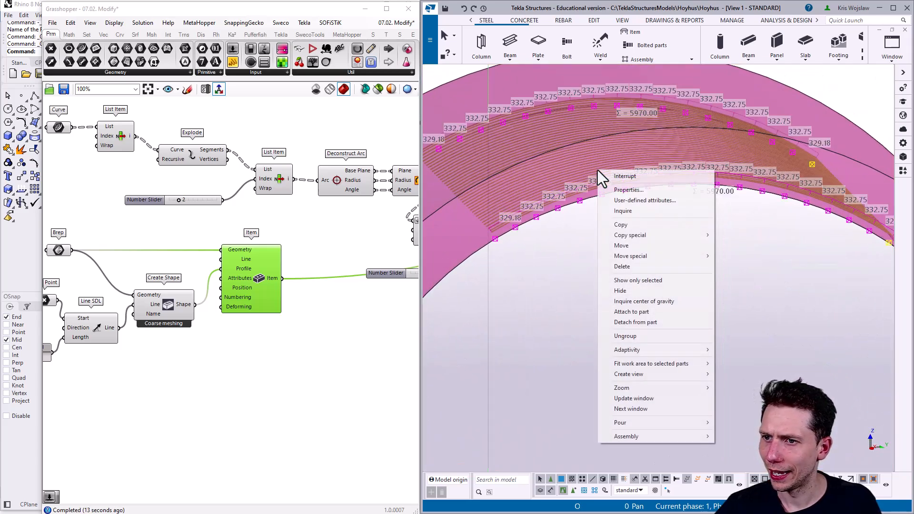
{"action": "left_click", "coordinate": [646, 210]}
{"action": "scroll", "coordinate": [428, 209], "scroll_direction": "down", "scroll_amount": 4}
{"action": "left_click_drag", "start_coordinate": [456, 179], "coordinate": [473, 285]}
{"action": "scroll", "coordinate": [473, 283], "scroll_direction": "down", "scroll_amount": 4}
{"action": "scroll", "coordinate": [472, 276], "scroll_direction": "down", "scroll_amount": 5}
{"action": "scroll", "coordinate": [467, 296], "scroll_direction": "up", "scroll_amount": 5}
{"action": "left_click", "coordinate": [713, 40]}
Step: Add a Modify Rebar Group component and connect the Rebar Group's Bar Group output to its Bar Group input
{"action": "scroll", "coordinate": [239, 338], "scroll_direction": "down", "scroll_amount": 4}
{"action": "scroll", "coordinate": [239, 338], "scroll_direction": "down", "scroll_amount": 1}
{"action": "right_click_drag", "start_coordinate": [289, 320], "coordinate": [119, 282]}
{"action": "scroll", "coordinate": [265, 262], "scroll_direction": "up", "scroll_amount": 3}
{"action": "right_click_drag", "start_coordinate": [310, 282], "coordinate": [143, 251]}
{"action": "scroll", "coordinate": [184, 297], "scroll_direction": "up", "scroll_amount": 2}
{"action": "left_click", "coordinate": [311, 270]}
{"action": "right_click_drag", "start_coordinate": [289, 257], "coordinate": [232, 249]}
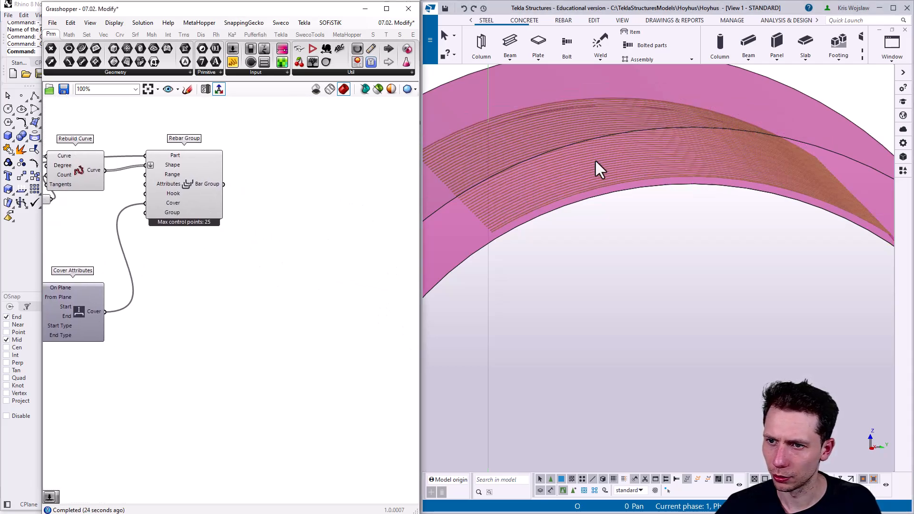
{"action": "scroll", "coordinate": [509, 222], "scroll_direction": "down", "scroll_amount": 2}
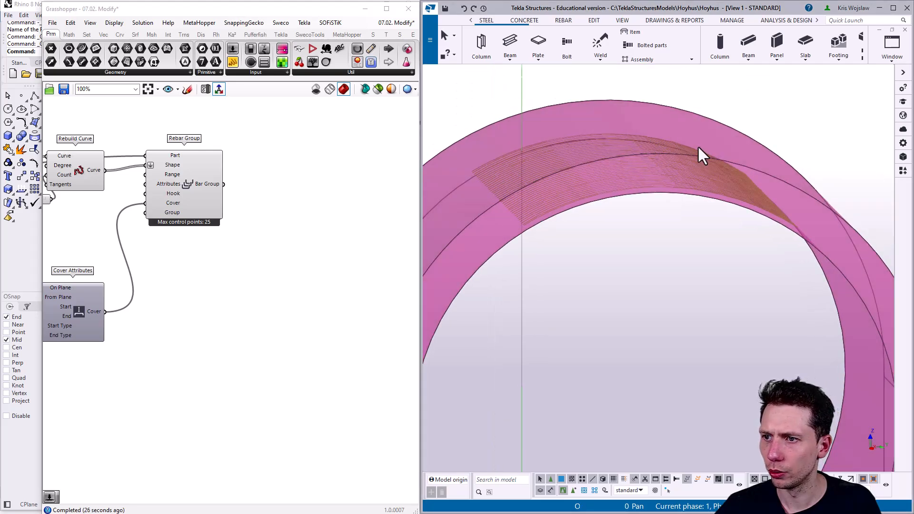
{"action": "double_click", "coordinate": [357, 249]}
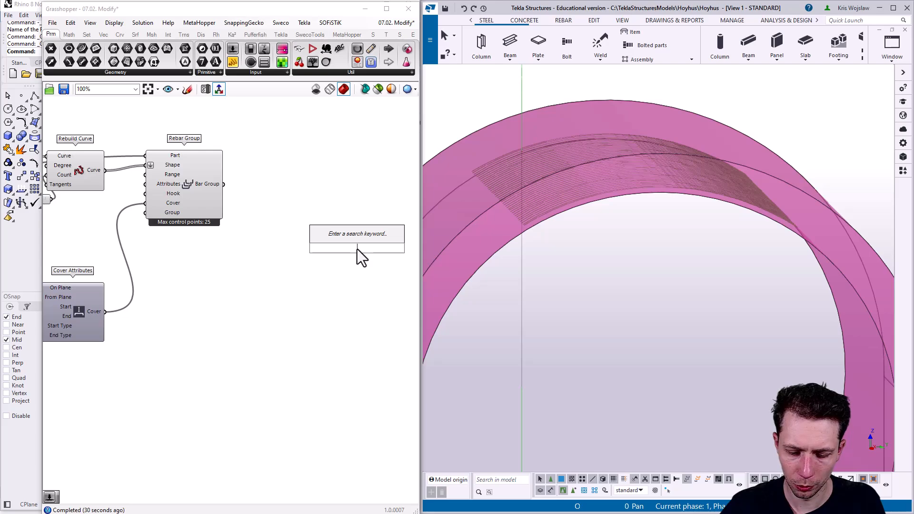
{"action": "type", "text": "modify re"}
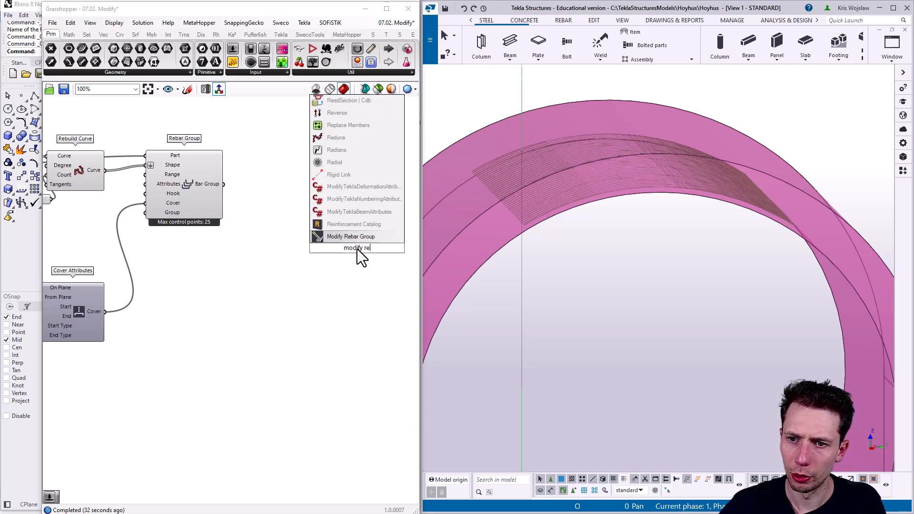
{"action": "left_click", "coordinate": [347, 225]}
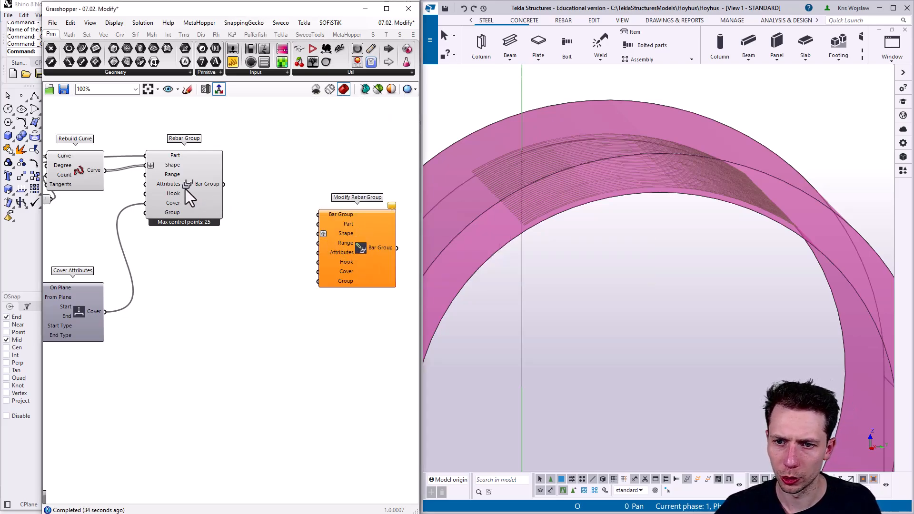
{"action": "left_click_drag", "start_coordinate": [297, 202], "coordinate": [318, 215]}
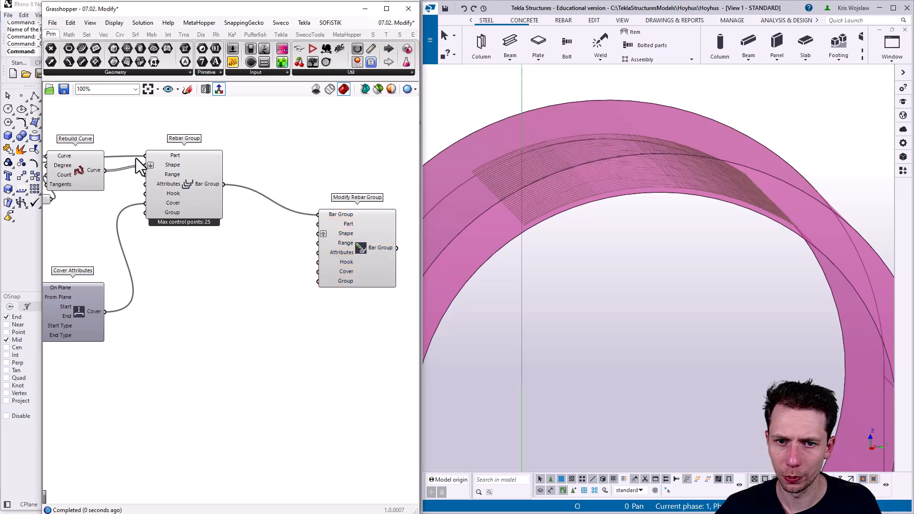
Step: Move Extend Curve, its number slider, Deconstruct Arc and Arc together to the free canvas area below Modify Rebar Group
{"action": "left_click", "coordinate": [94, 177]}
{"action": "right_click_drag", "start_coordinate": [71, 185], "coordinate": [379, 180]}
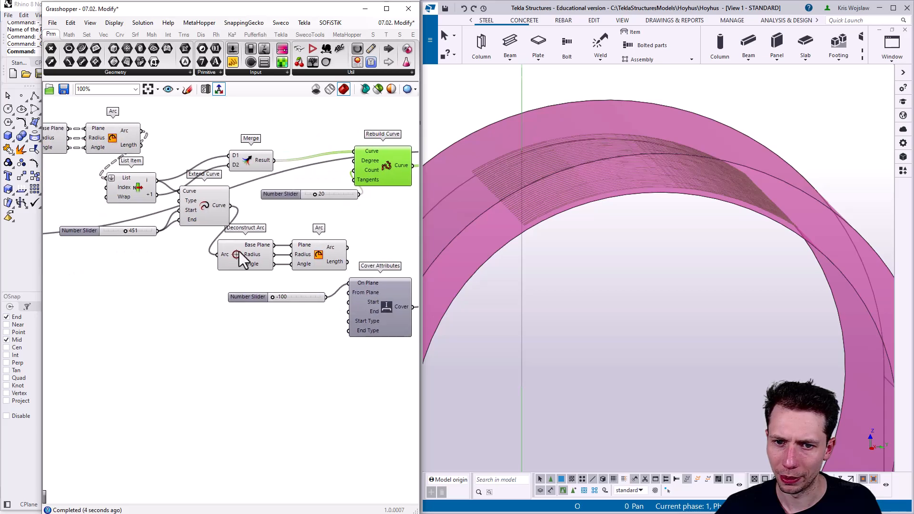
{"action": "left_click_drag", "start_coordinate": [301, 277], "coordinate": [133, 210]}
{"action": "scroll", "coordinate": [145, 229], "scroll_direction": "down", "scroll_amount": 3}
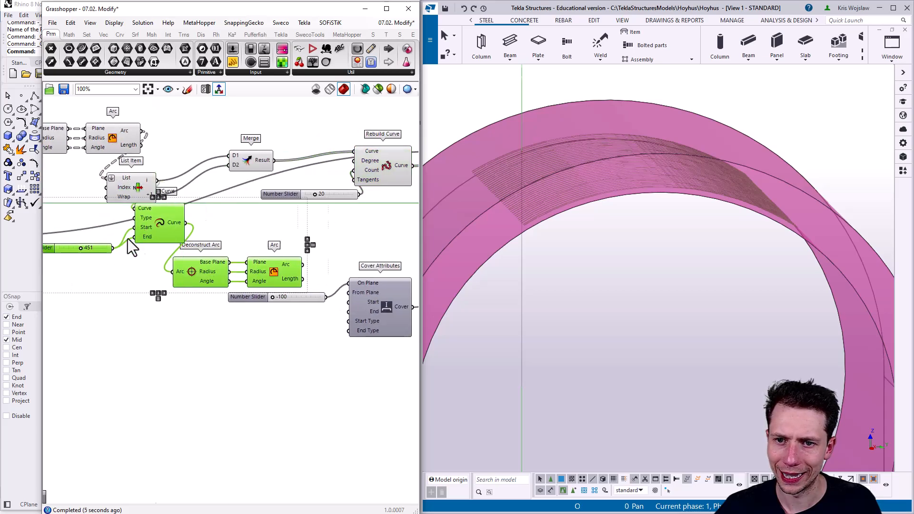
{"action": "left_click_drag", "start_coordinate": [195, 301], "coordinate": [325, 322]}
{"action": "scroll", "coordinate": [321, 324], "scroll_direction": "up", "scroll_amount": 2}
{"action": "right_click_drag", "start_coordinate": [318, 326], "coordinate": [224, 288]}
{"action": "scroll", "coordinate": [237, 333], "scroll_direction": "up", "scroll_amount": 3}
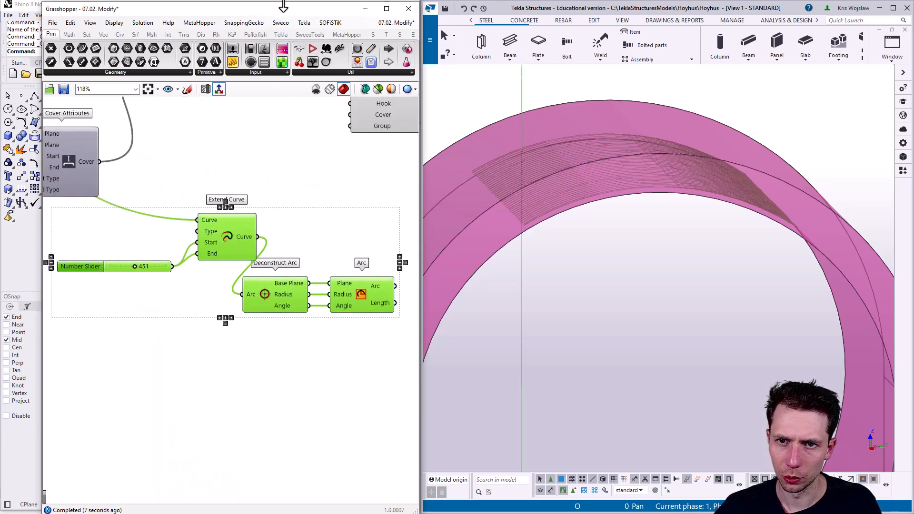
Step: Move the Grasshopper window aside, switch Rhino to the Perspective view and focus it on the Extend Curve geometry
{"action": "left_click_drag", "start_coordinate": [276, 17], "coordinate": [586, 18]}
{"action": "left_click", "coordinate": [538, 229]}
{"action": "middle_click", "coordinate": [538, 229]}
{"action": "left_click", "coordinate": [566, 253]}
{"action": "scroll", "coordinate": [137, 275], "scroll_direction": "down", "scroll_amount": 3}
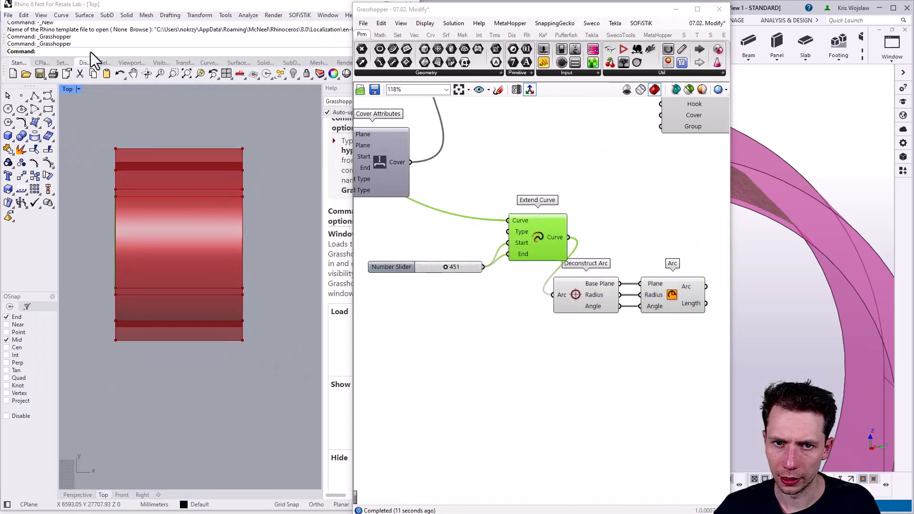
{"action": "double_click", "coordinate": [70, 93]}
{"action": "double_click", "coordinate": [205, 89]}
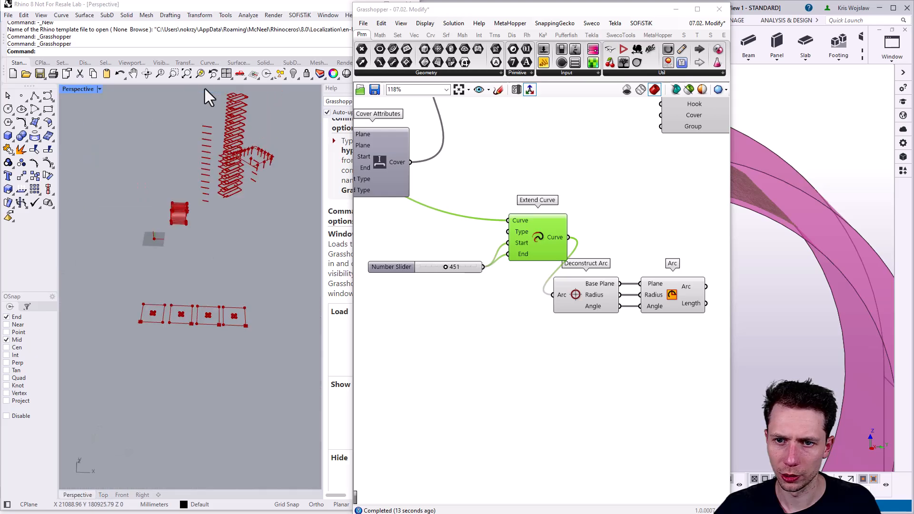
{"action": "middle_click", "coordinate": [514, 228]}
{"action": "left_click", "coordinate": [542, 261]}
{"action": "right_click_drag", "start_coordinate": [199, 274], "coordinate": [121, 245]}
{"action": "scroll", "coordinate": [163, 251], "scroll_direction": "down", "scroll_amount": 3}
Step: Select the List Item feeding Merge together with Extend Curve and compare their curves in the Rhino Perspective view
{"action": "right_click_drag", "start_coordinate": [510, 280], "coordinate": [719, 393]}
{"action": "right_click_drag", "start_coordinate": [459, 226], "coordinate": [617, 285]}
{"action": "left_click", "coordinate": [449, 195]}
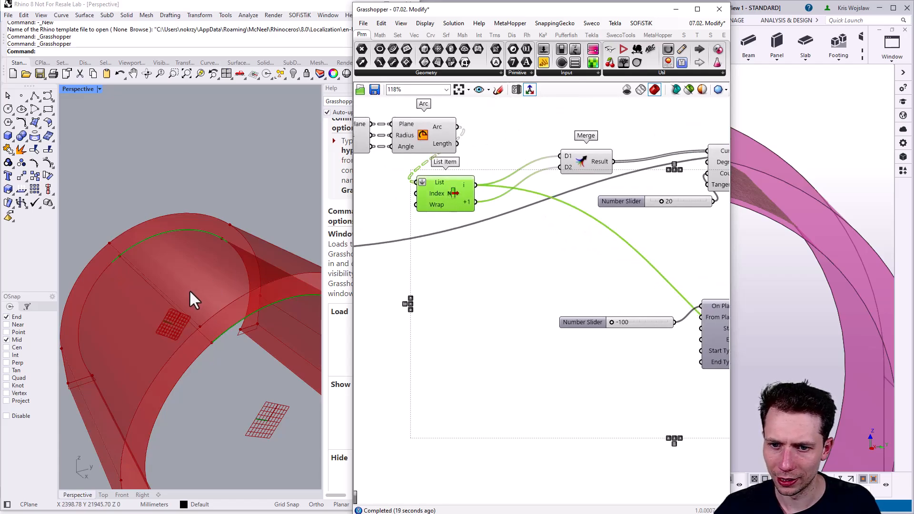
{"action": "right_click_drag", "start_coordinate": [166, 253], "coordinate": [139, 262]}
{"action": "scroll", "coordinate": [527, 265], "scroll_direction": "down", "scroll_amount": 4}
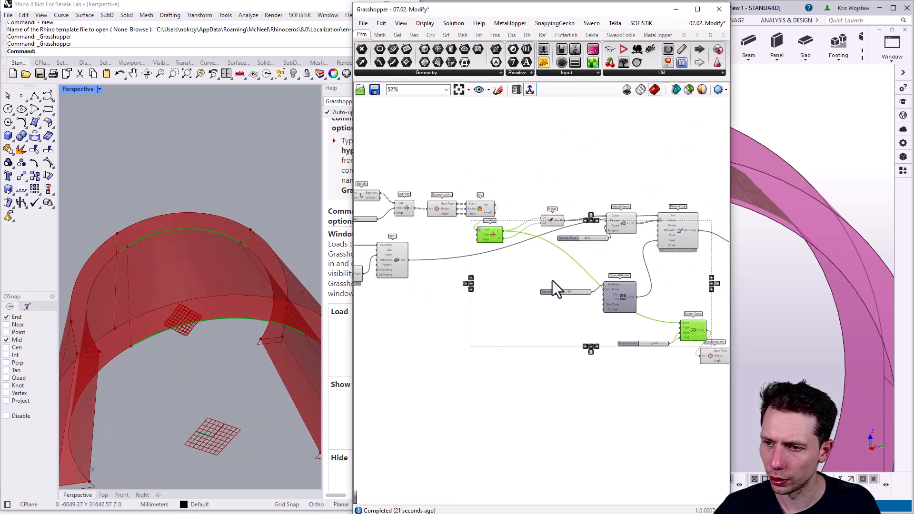
Step: Set the number slider feeding the Start and End inputs of Extend Curve to 1000
{"action": "right_click_drag", "start_coordinate": [714, 355], "coordinate": [590, 321]}
{"action": "scroll", "coordinate": [604, 327], "scroll_direction": "up", "scroll_amount": 4}
{"action": "scroll", "coordinate": [556, 328], "scroll_direction": "up", "scroll_amount": 3}
{"action": "right_click_drag", "start_coordinate": [529, 334], "coordinate": [606, 338]}
{"action": "right_click_drag", "start_coordinate": [408, 288], "coordinate": [508, 308]}
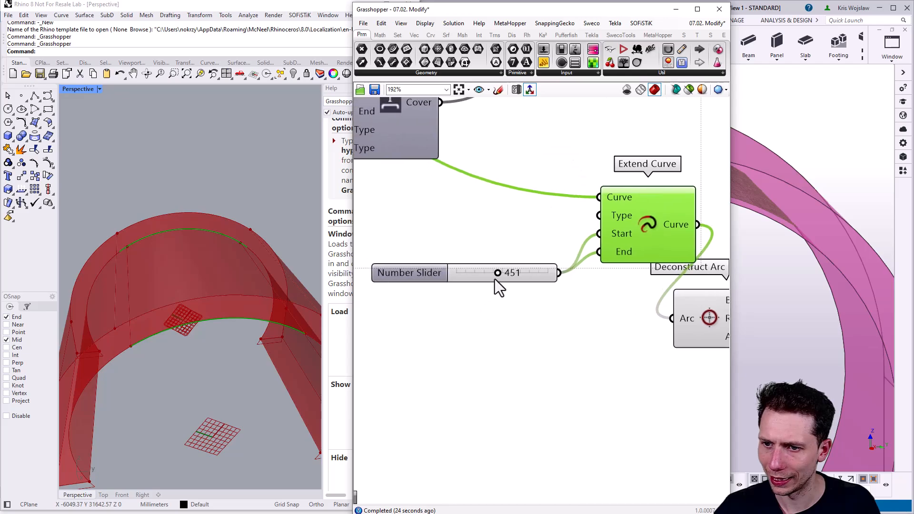
{"action": "left_click_drag", "start_coordinate": [509, 276], "coordinate": [568, 280]}
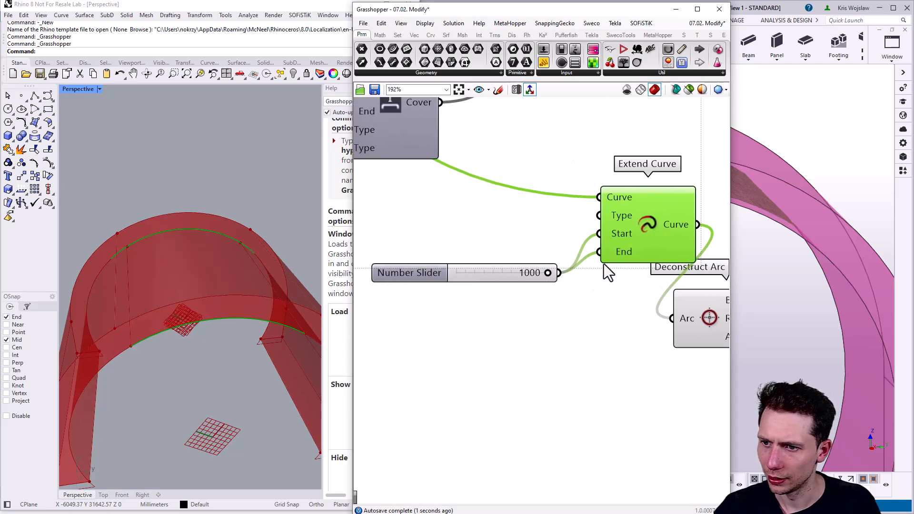
Step: Set the Type input of Extend Curve to Arc
{"action": "right_click_drag", "start_coordinate": [590, 269], "coordinate": [566, 228]}
{"action": "scroll", "coordinate": [578, 215], "scroll_direction": "up", "scroll_amount": 2}
{"action": "right_click", "coordinate": [578, 215]}
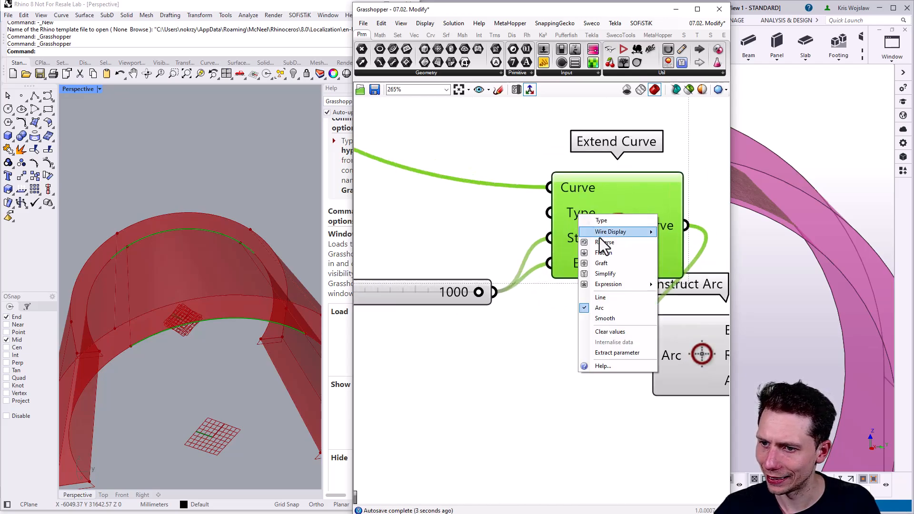
{"action": "left_click", "coordinate": [624, 310]}
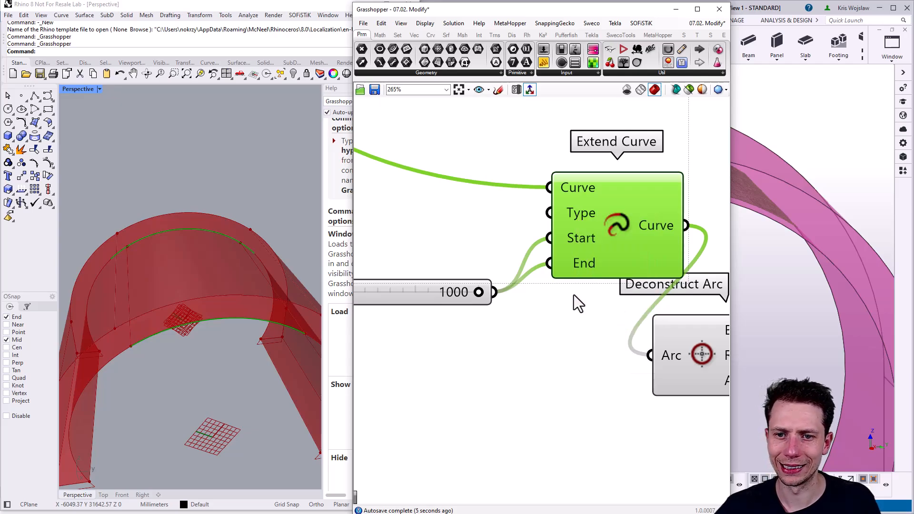
Step: Examine the arch curves from another angle in Rhino and inspect the value at the Arc component's Arc output
{"action": "right_click_drag", "start_coordinate": [300, 286], "coordinate": [196, 249]}
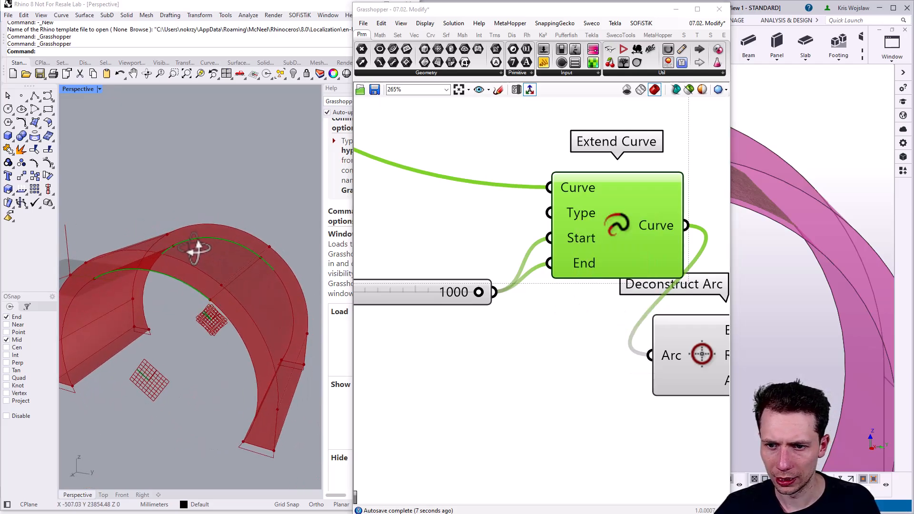
{"action": "scroll", "coordinate": [590, 296], "scroll_direction": "down", "scroll_amount": 2}
{"action": "right_click_drag", "start_coordinate": [590, 296], "coordinate": [440, 272]}
{"action": "right_click_drag", "start_coordinate": [618, 301], "coordinate": [508, 293]}
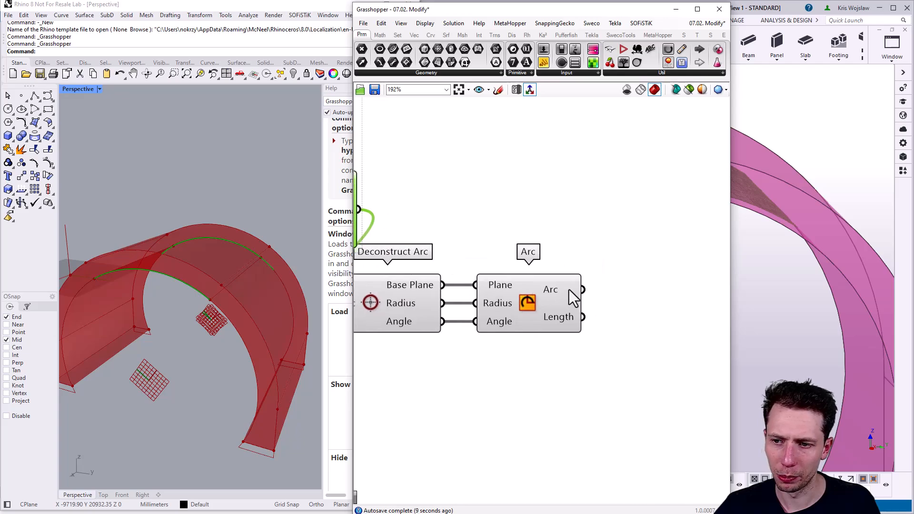
{"action": "mouse_move", "coordinate": [569, 290]}
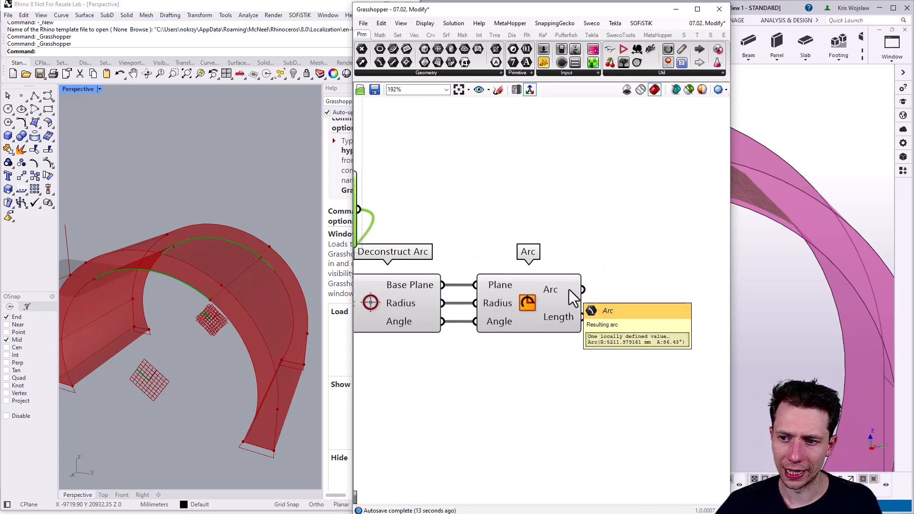
Step: Align Deconstruct Arc and Arc in a row with Extend Curve and shift Modify Rebar Group to free space before it
{"action": "scroll", "coordinate": [569, 290], "scroll_direction": "down", "scroll_amount": 1}
{"action": "left_click_drag", "start_coordinate": [555, 382], "coordinate": [409, 310]}
{"action": "left_click_drag", "start_coordinate": [411, 306], "coordinate": [441, 230]}
{"action": "scroll", "coordinate": [441, 230], "scroll_direction": "down", "scroll_amount": 3}
{"action": "right_click_drag", "start_coordinate": [442, 230], "coordinate": [469, 345]}
{"action": "scroll", "coordinate": [475, 338], "scroll_direction": "down", "scroll_amount": 1}
{"action": "left_click_drag", "start_coordinate": [550, 247], "coordinate": [654, 255]}
Step: Add a Merge component between the Arc component and Modify Rebar Group
{"action": "left_click", "coordinate": [582, 251]}
{"action": "double_click", "coordinate": [582, 250]}
{"action": "type", "text": "merg"}
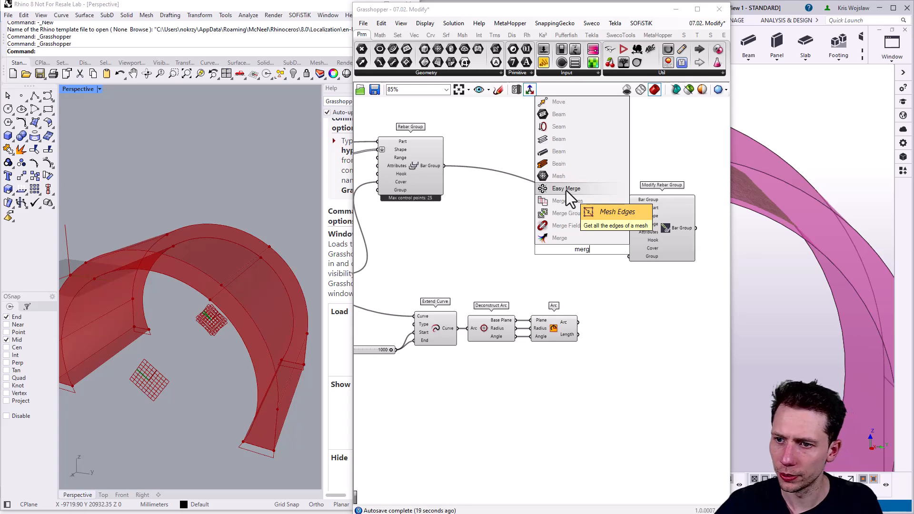
{"action": "left_click", "coordinate": [571, 238]}
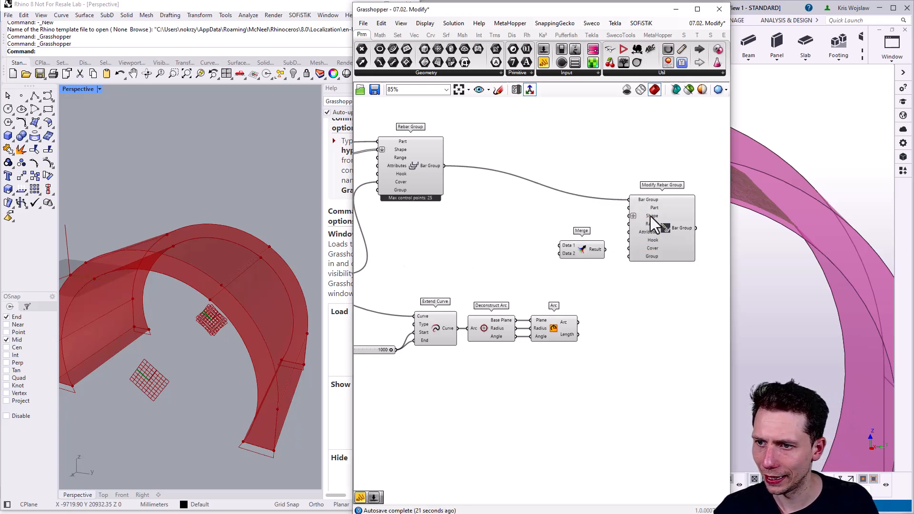
Step: Remove the data-tree modifier from the Shape input of Modify Rebar Group
{"action": "left_click", "coordinate": [650, 217]}
{"action": "right_click", "coordinate": [649, 216]}
{"action": "left_click", "coordinate": [675, 282]}
{"action": "left_click", "coordinate": [645, 303]}
Step: Connect the Arc output to D1 and the List Item's curve to D2 of the new Merge, and remove its D3 input
{"action": "scroll", "coordinate": [417, 250], "scroll_direction": "down", "scroll_amount": 2}
{"action": "right_click_drag", "start_coordinate": [418, 250], "coordinate": [631, 267]}
{"action": "scroll", "coordinate": [494, 224], "scroll_direction": "up", "scroll_amount": 2}
{"action": "right_click_drag", "start_coordinate": [479, 223], "coordinate": [419, 231]}
{"action": "scroll", "coordinate": [489, 229], "scroll_direction": "down", "scroll_amount": 4}
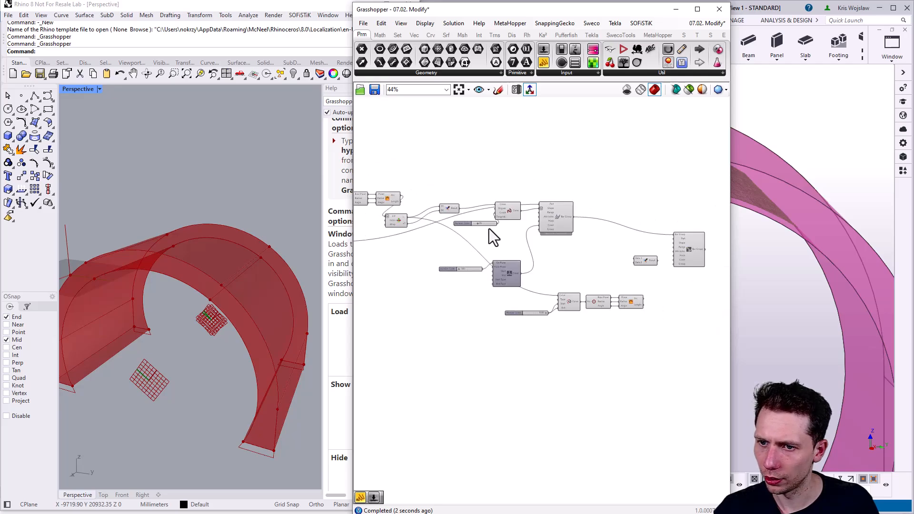
{"action": "scroll", "coordinate": [450, 219], "scroll_direction": "up", "scroll_amount": 3}
{"action": "left_click_drag", "start_coordinate": [399, 228], "coordinate": [584, 247]}
{"action": "scroll", "coordinate": [424, 286], "scroll_direction": "down", "scroll_amount": 4}
{"action": "scroll", "coordinate": [614, 328], "scroll_direction": "up", "scroll_amount": 7}
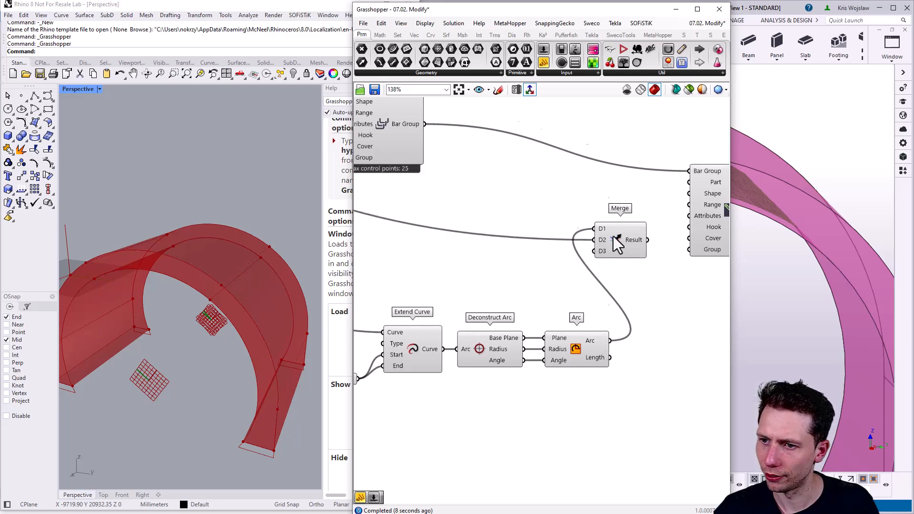
{"action": "scroll", "coordinate": [613, 238], "scroll_direction": "up", "scroll_amount": 8}
{"action": "left_click", "coordinate": [598, 279]}
Step: Move the Grasshopper window off the Tekla model view and inspect the rebar group in the arch from a new angle
{"action": "scroll", "coordinate": [583, 281], "scroll_direction": "down", "scroll_amount": 5}
{"action": "right_click_drag", "start_coordinate": [680, 257], "coordinate": [600, 269]}
{"action": "left_click_drag", "start_coordinate": [623, 13], "coordinate": [375, 14]}
{"action": "right_click_drag", "start_coordinate": [350, 302], "coordinate": [311, 304]}
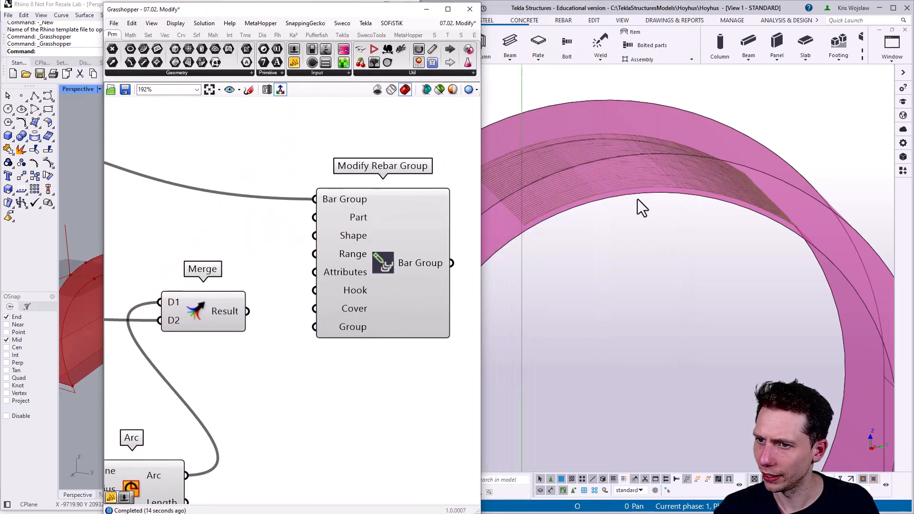
{"action": "scroll", "coordinate": [629, 201], "scroll_direction": "down", "scroll_amount": 5}
{"action": "middle_click_drag", "start_coordinate": [632, 186], "coordinate": [640, 202]}
{"action": "scroll", "coordinate": [640, 202], "scroll_direction": "up", "scroll_amount": 3}
{"action": "left_click", "coordinate": [271, 329]}
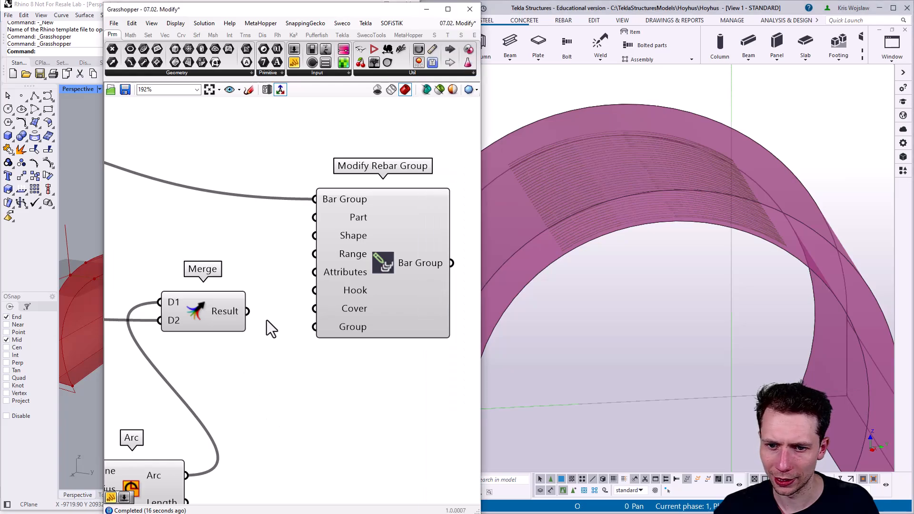
Step: Connect the Merge result to the Shape input of Modify Rebar Group and view the reshaped bars in the arch
{"action": "left_click_drag", "start_coordinate": [255, 313], "coordinate": [318, 237]}
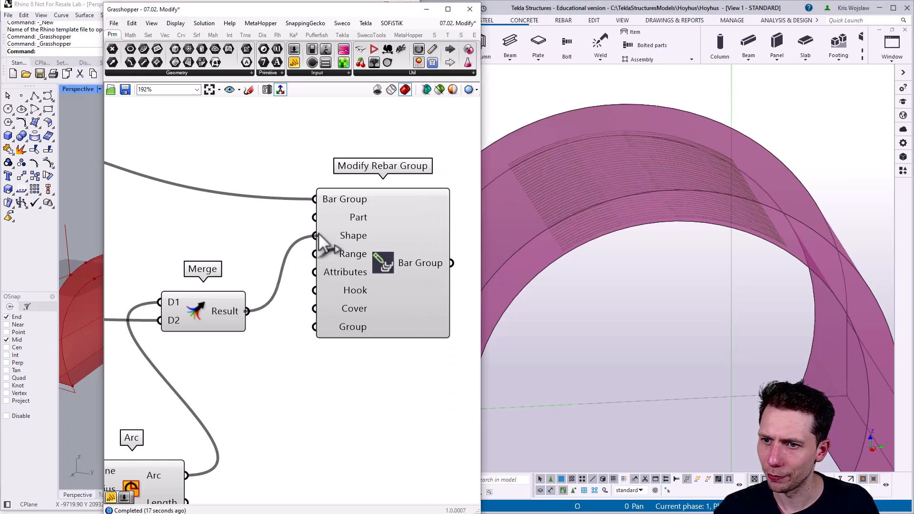
{"action": "middle_click_drag", "start_coordinate": [561, 215], "coordinate": [634, 222]}
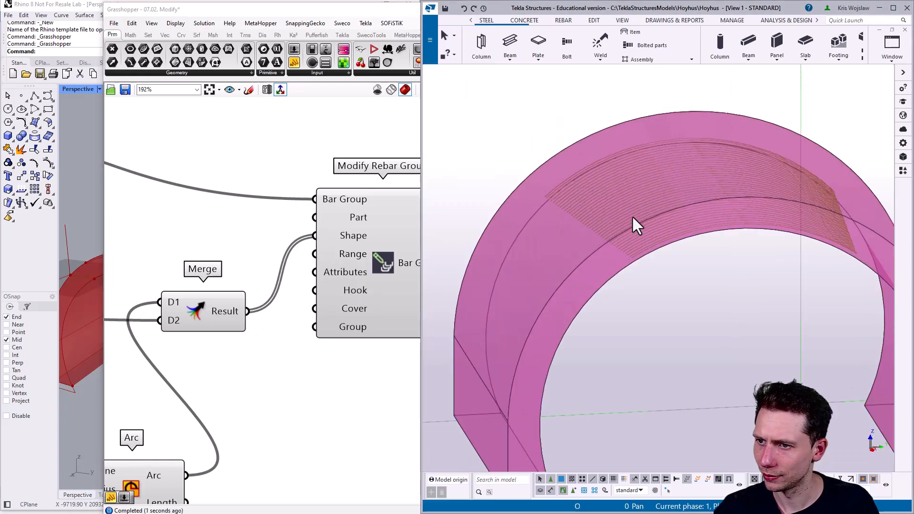
{"action": "right_click", "coordinate": [629, 190]}
Step: Set the maximum control points of Modify Rebar Group to 30
{"action": "left_click", "coordinate": [372, 371]}
{"action": "right_click_drag", "start_coordinate": [371, 371], "coordinate": [340, 377]}
{"action": "right_click", "coordinate": [353, 256]}
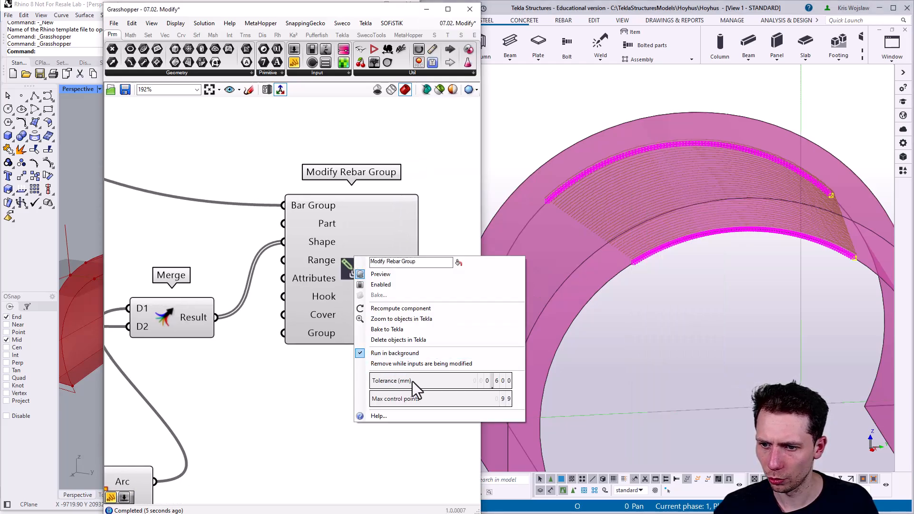
{"action": "double_click", "coordinate": [456, 398]}
{"action": "type", "text": "30"}
{"action": "key", "text": "Return"}
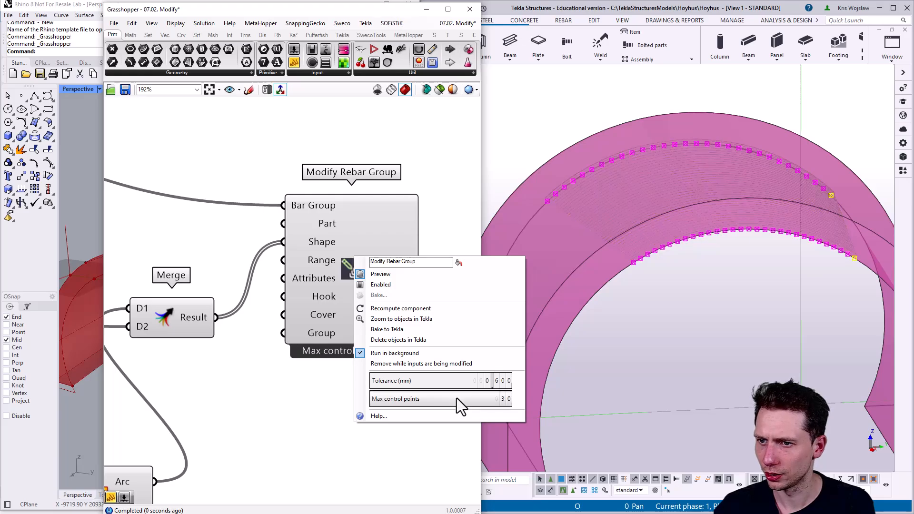
{"action": "left_click", "coordinate": [338, 433]}
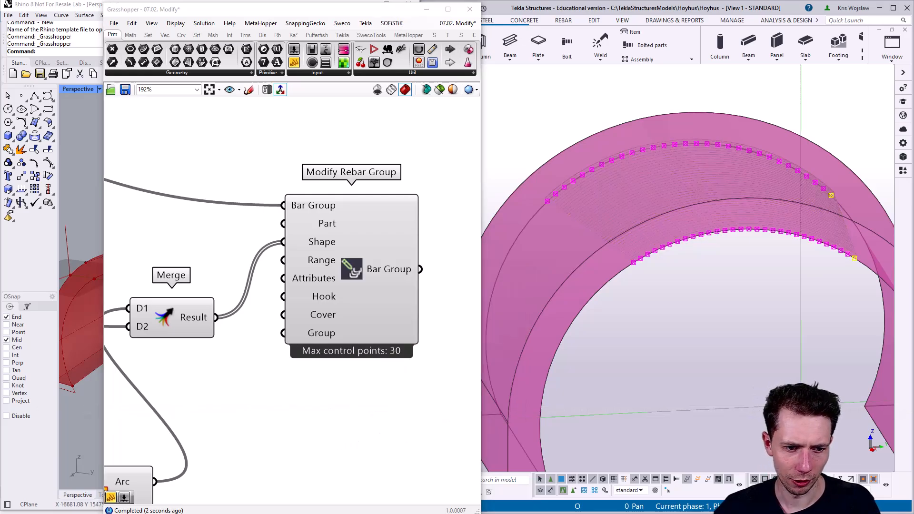
Step: Inquire the modified rebar group in Tekla Structures and review the listed bar lengths
{"action": "left_click", "coordinate": [362, 287]}
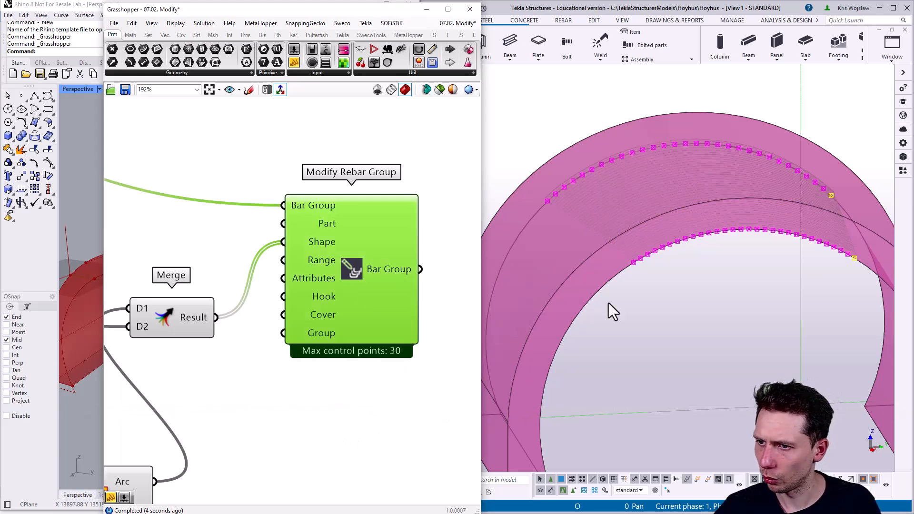
{"action": "left_click", "coordinate": [709, 337]}
{"action": "middle_click_drag", "start_coordinate": [675, 172], "coordinate": [590, 183]}
{"action": "left_click", "coordinate": [638, 169]}
{"action": "right_click", "coordinate": [686, 195]}
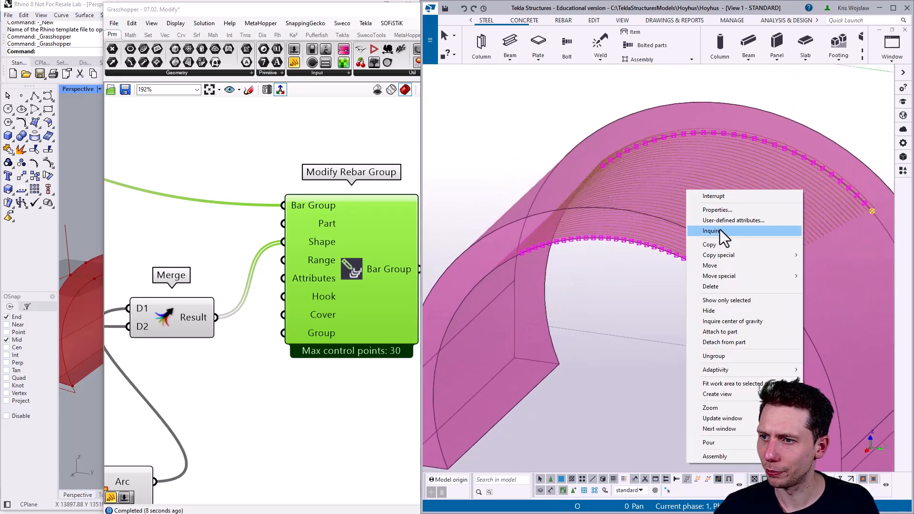
{"action": "left_click", "coordinate": [720, 228]}
{"action": "scroll", "coordinate": [470, 234], "scroll_direction": "down", "scroll_amount": 4}
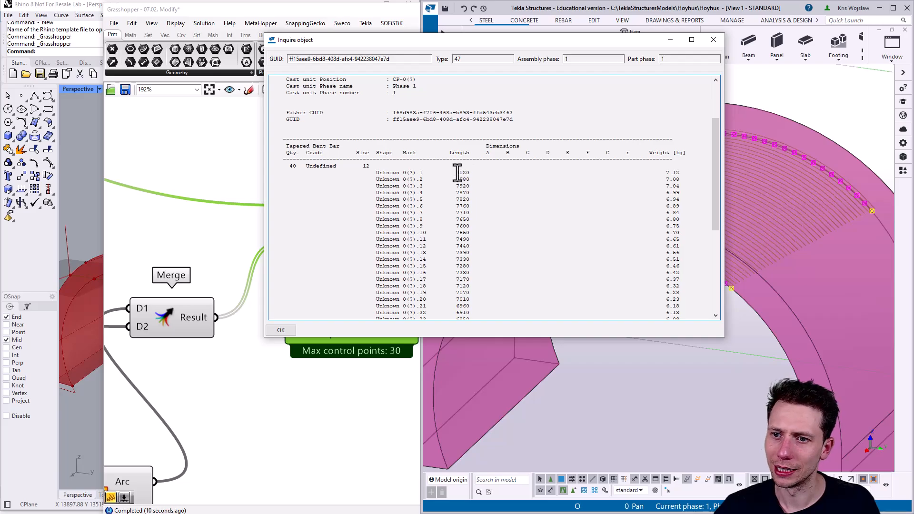
{"action": "scroll", "coordinate": [460, 183], "scroll_direction": "down", "scroll_amount": 8}
{"action": "scroll", "coordinate": [463, 210], "scroll_direction": "up", "scroll_amount": 4}
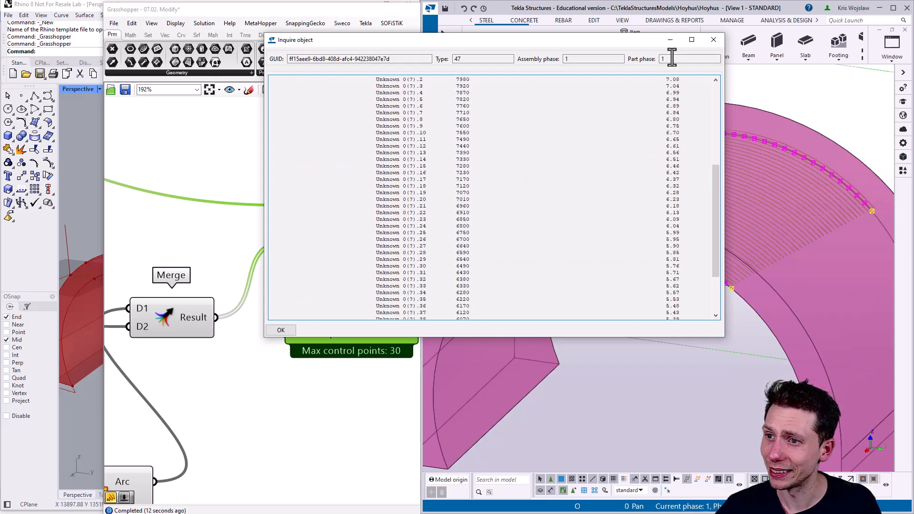
{"action": "left_click", "coordinate": [713, 40]}
Step: Examine from several angles how the rebar group follows the arch between its two edge curves
{"action": "scroll", "coordinate": [530, 224], "scroll_direction": "down", "scroll_amount": 2}
{"action": "middle_click_drag", "start_coordinate": [597, 209], "coordinate": [681, 226], "text": "ctrl"}
{"action": "scroll", "coordinate": [621, 200], "scroll_direction": "up", "scroll_amount": 3}
{"action": "middle_click_drag", "start_coordinate": [617, 201], "coordinate": [515, 271], "text": "ctrl"}
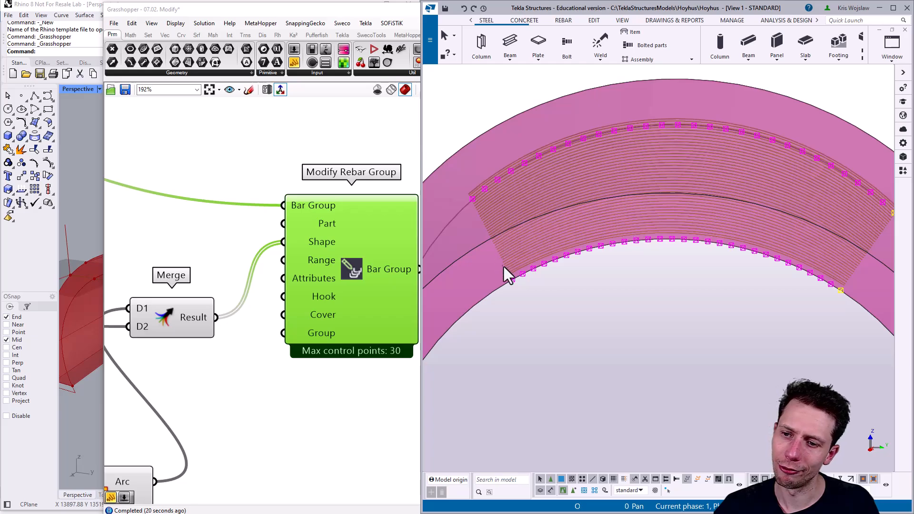
{"action": "middle_click_drag", "start_coordinate": [520, 221], "coordinate": [519, 244], "text": "ctrl"}
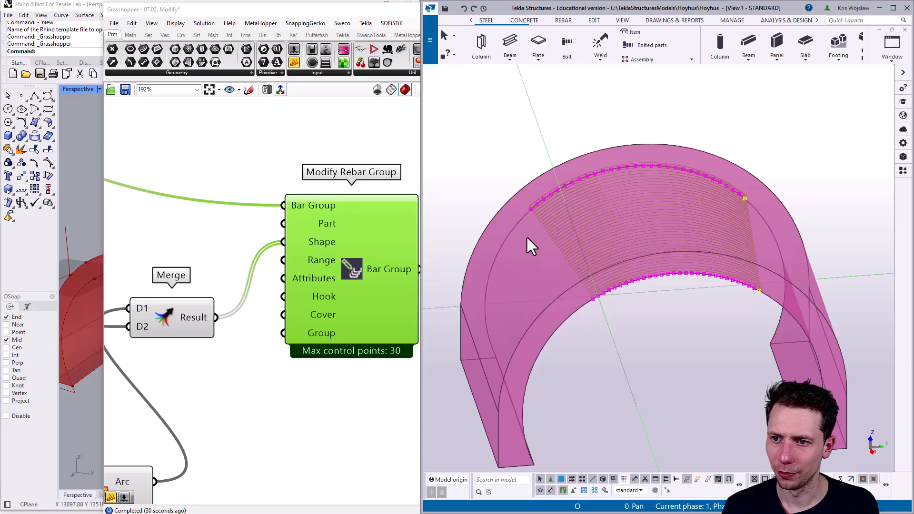
{"action": "scroll", "coordinate": [314, 245], "scroll_direction": "down", "scroll_amount": 8}
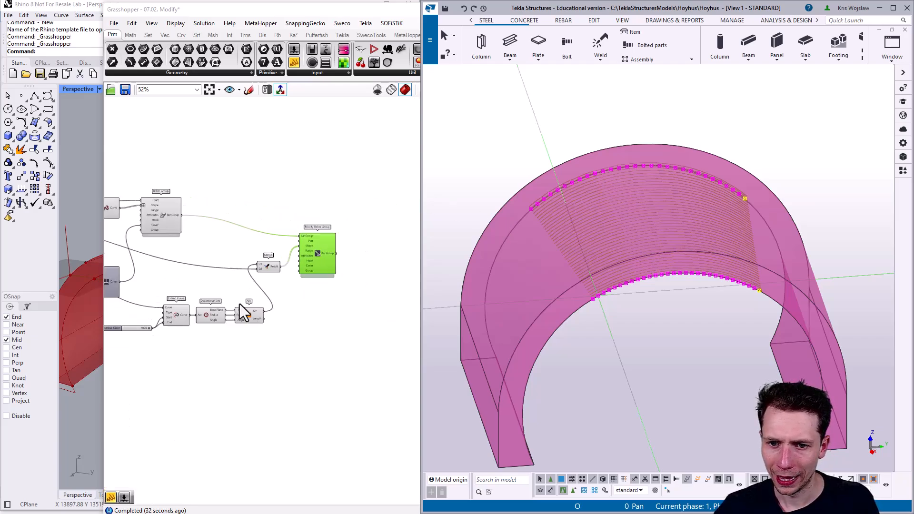
{"action": "right_click_drag", "start_coordinate": [215, 322], "coordinate": [244, 247]}
{"action": "scroll", "coordinate": [320, 223], "scroll_direction": "up", "scroll_amount": 3}
{"action": "right_click_drag", "start_coordinate": [386, 224], "coordinate": [288, 259]}
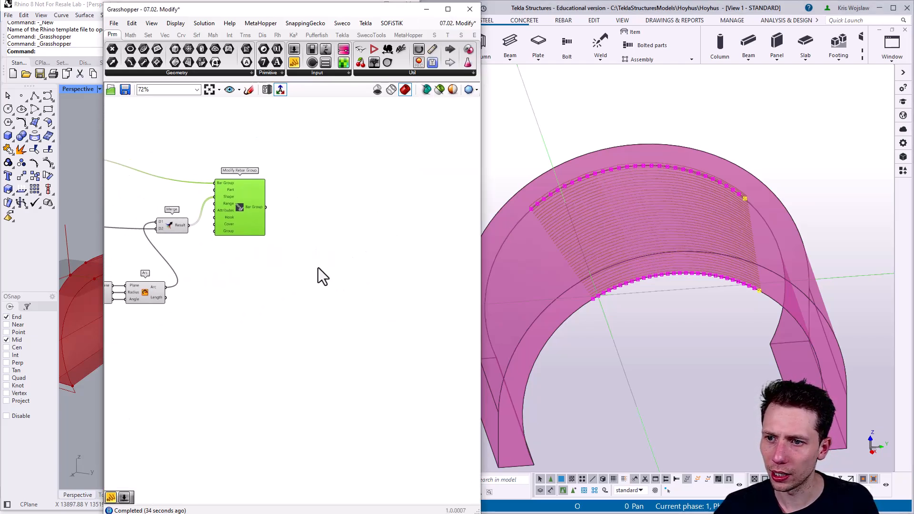
{"action": "double_click", "coordinate": [321, 271]}
{"action": "type", "text": "ext"}
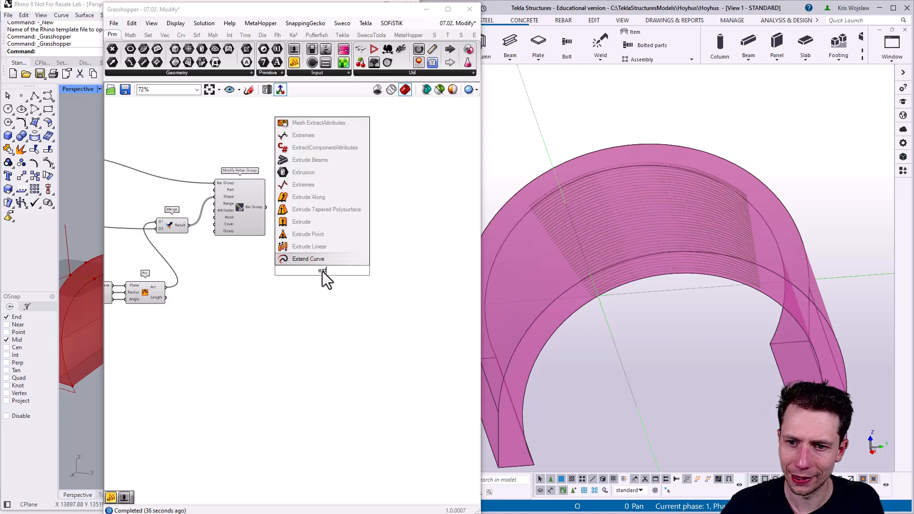
{"action": "key", "text": "BackSpace"}
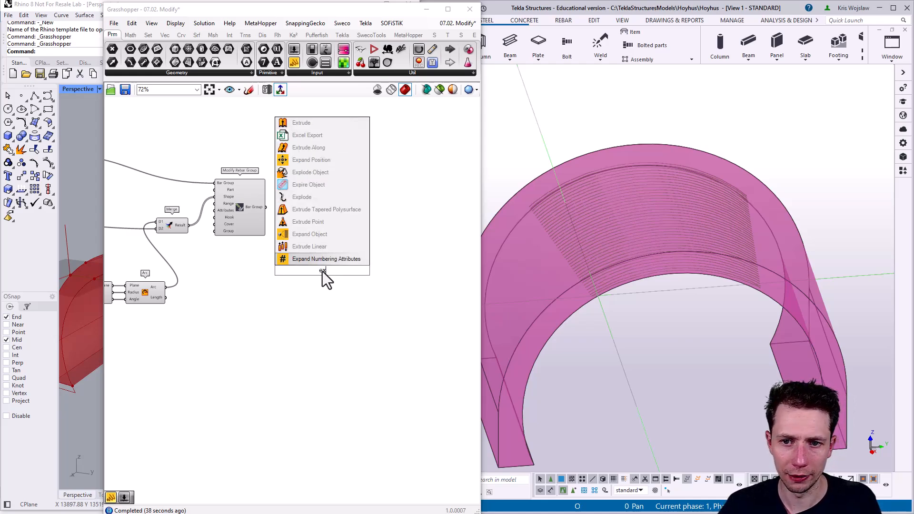
{"action": "left_click", "coordinate": [318, 305]}
{"action": "right_click_drag", "start_coordinate": [264, 265], "coordinate": [180, 247]}
{"action": "scroll", "coordinate": [387, 269], "scroll_direction": "down", "scroll_amount": 3}
{"action": "scroll", "coordinate": [245, 265], "scroll_direction": "up", "scroll_amount": 3}
{"action": "right_click_drag", "start_coordinate": [245, 264], "coordinate": [297, 271]}
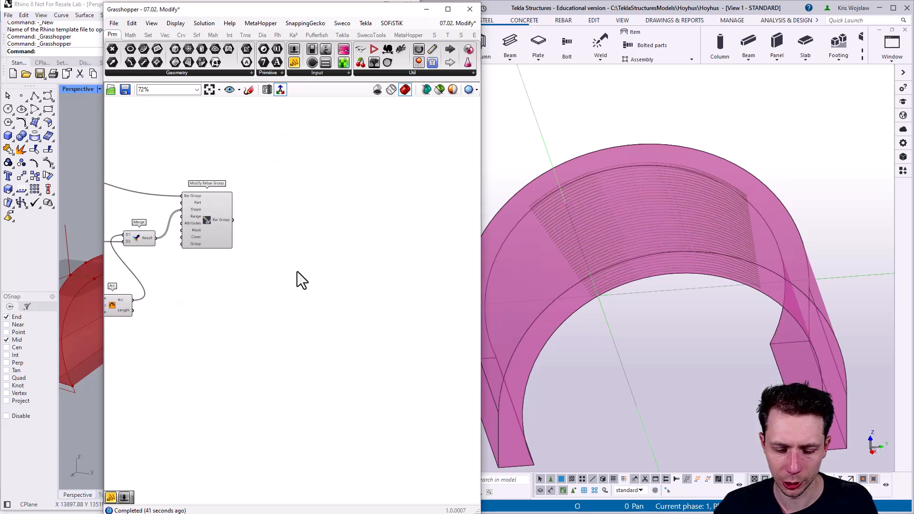
Step: Add an Expand Object component in Grasshopper and connect the Bar Group output of Modify Rebar Group to it
{"action": "double_click", "coordinate": [297, 272]}
{"action": "type", "text": "ext"}
{"action": "key", "text": "BackSpace"}
{"action": "type", "text": "p"}
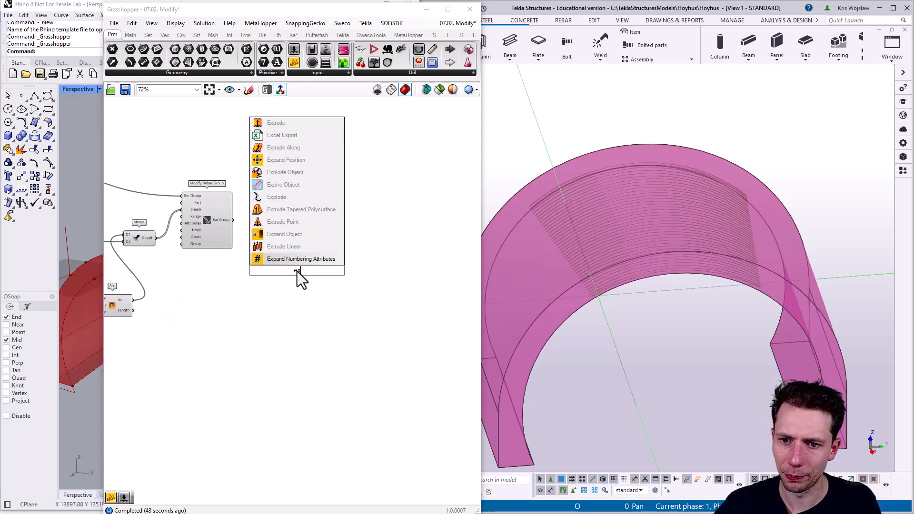
{"action": "key", "text": "Up"}
{"action": "key", "text": "Return"}
{"action": "scroll", "coordinate": [181, 222], "scroll_direction": "up", "scroll_amount": 3}
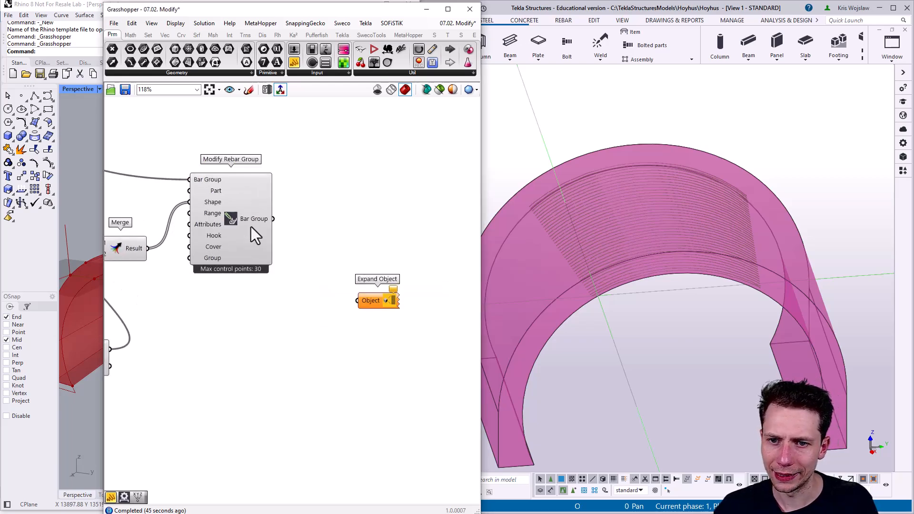
{"action": "left_click_drag", "start_coordinate": [365, 304], "coordinate": [365, 305]}
{"action": "left_click_drag", "start_coordinate": [398, 265], "coordinate": [439, 238]}
{"action": "right_click_drag", "start_coordinate": [396, 289], "coordinate": [273, 275]}
Step: Replace the Expand Object input with a new Rebar parameter that references the arch's rebar group from the Tekla model
{"action": "left_click", "coordinate": [219, 314]}
{"action": "double_click", "coordinate": [219, 314]}
{"action": "type", "text": "rebl"}
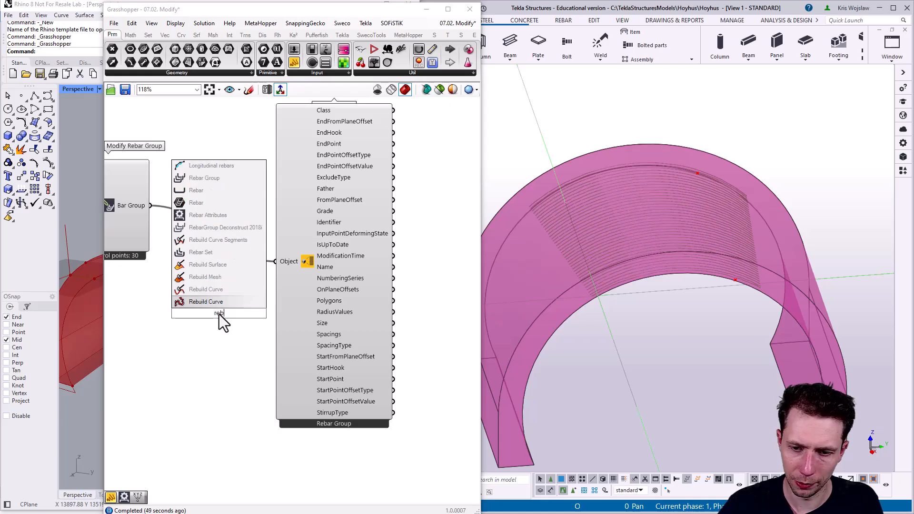
{"action": "left_click", "coordinate": [199, 205]}
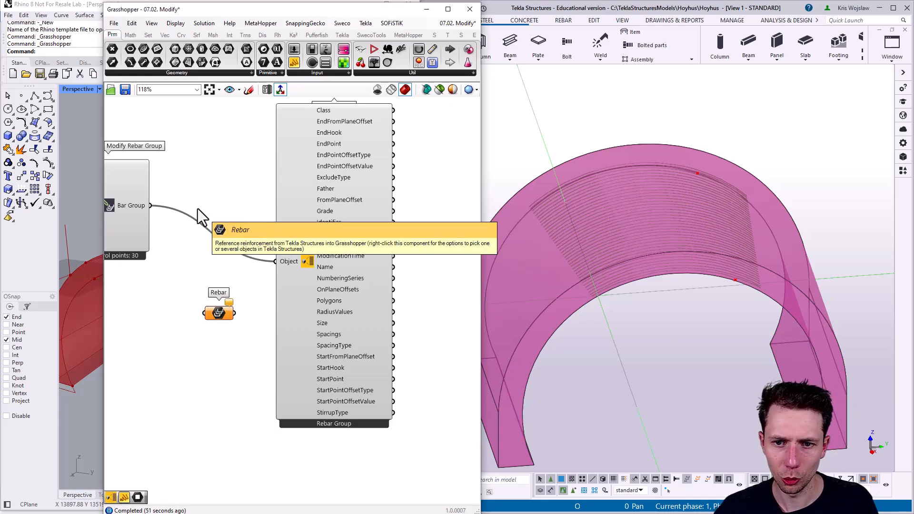
{"action": "right_click", "coordinate": [220, 312]}
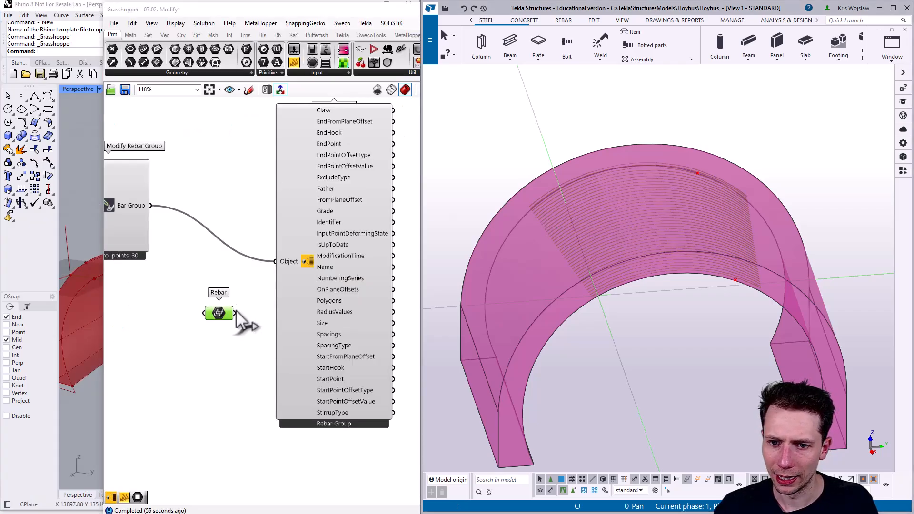
{"action": "left_click_drag", "start_coordinate": [234, 313], "coordinate": [275, 261]}
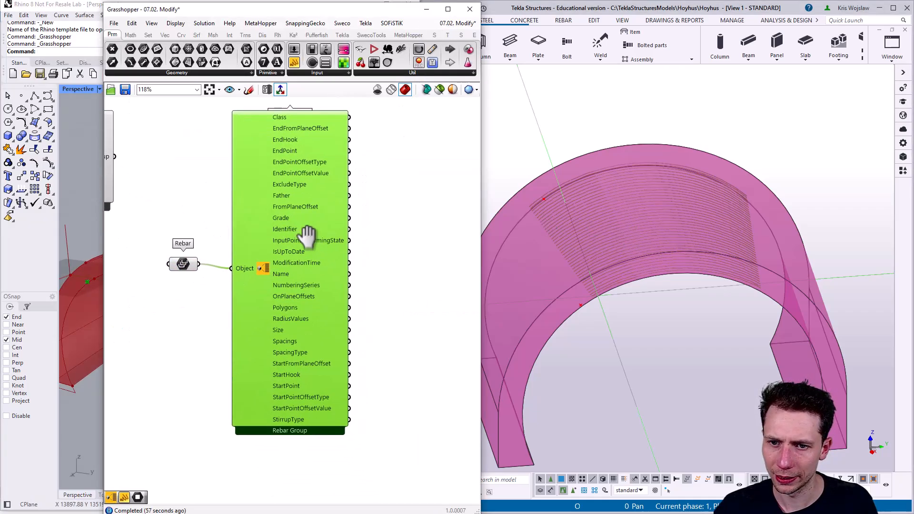
Step: Move the Grasshopper window off the Rhino viewport and inspect the previewed rebar points on the arch
{"action": "left_click_drag", "start_coordinate": [302, 7], "coordinate": [543, 6]}
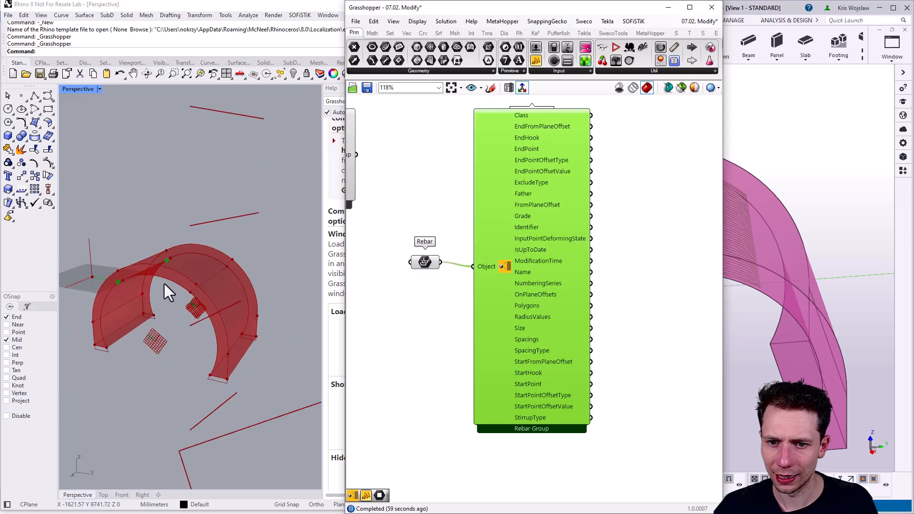
{"action": "right_click_drag", "start_coordinate": [509, 277], "coordinate": [459, 242]}
{"action": "right_click_drag", "start_coordinate": [155, 270], "coordinate": [173, 271]}
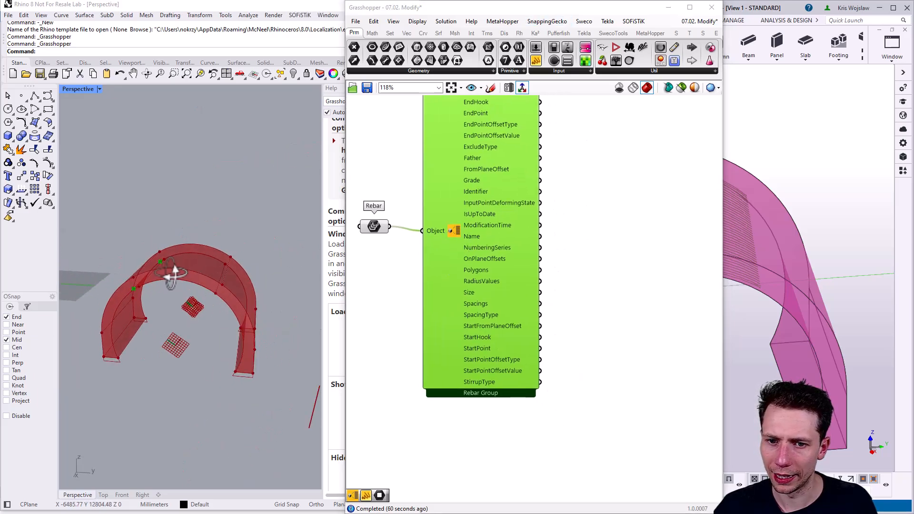
{"action": "scroll", "coordinate": [175, 280], "scroll_direction": "up", "scroll_amount": 6}
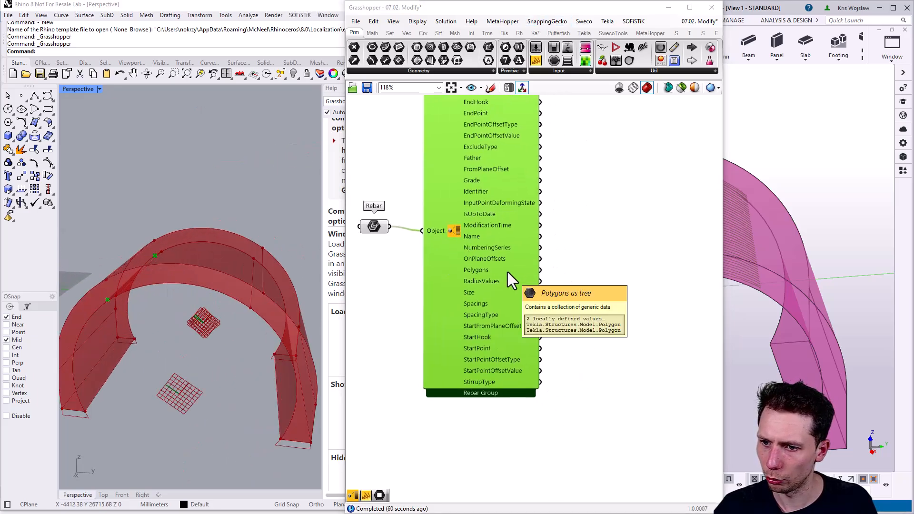
Step: Duplicate the Expand Object component and connect the rebar group's Polygons output to the copy
{"action": "right_click_drag", "start_coordinate": [507, 272], "coordinate": [485, 249]}
{"action": "left_click", "coordinate": [515, 248]}
{"action": "double_click", "coordinate": [516, 249]}
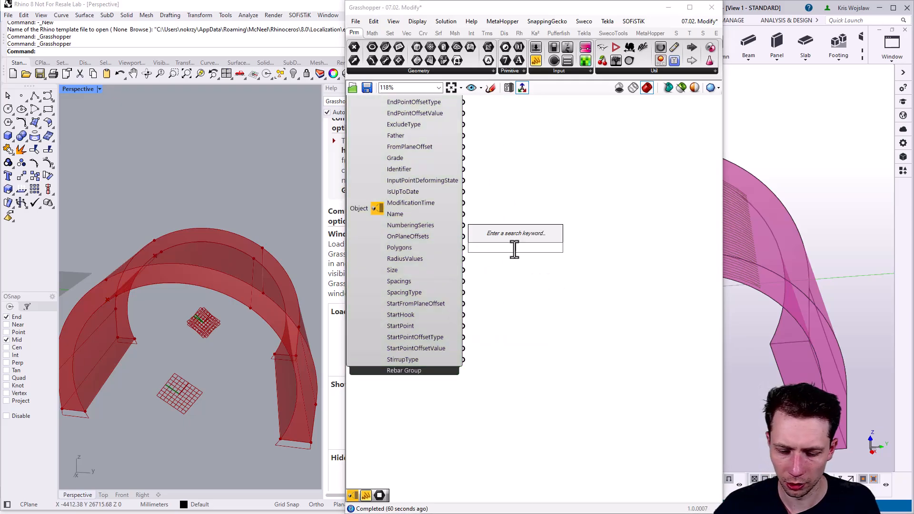
{"action": "left_click", "coordinate": [387, 233]}
{"action": "right_click_drag", "start_coordinate": [469, 264], "coordinate": [421, 253]}
{"action": "key", "text": "ctrl+v"}
{"action": "left_click_drag", "start_coordinate": [428, 236], "coordinate": [559, 223]}
{"action": "left_click_drag", "start_coordinate": [489, 258], "coordinate": [546, 270]}
{"action": "right_click_drag", "start_coordinate": [603, 272], "coordinate": [495, 267]}
Step: Duplicate the polygon's Expand Object component and connect the Points output to the copy
{"action": "mouse_move", "coordinate": [493, 267]}
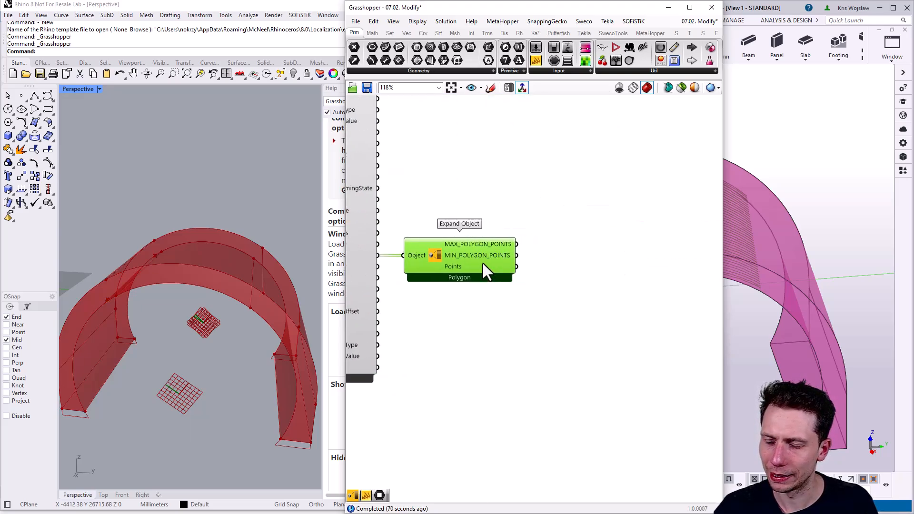
{"action": "left_click_drag", "start_coordinate": [469, 259], "coordinate": [575, 270], "text": "alt"}
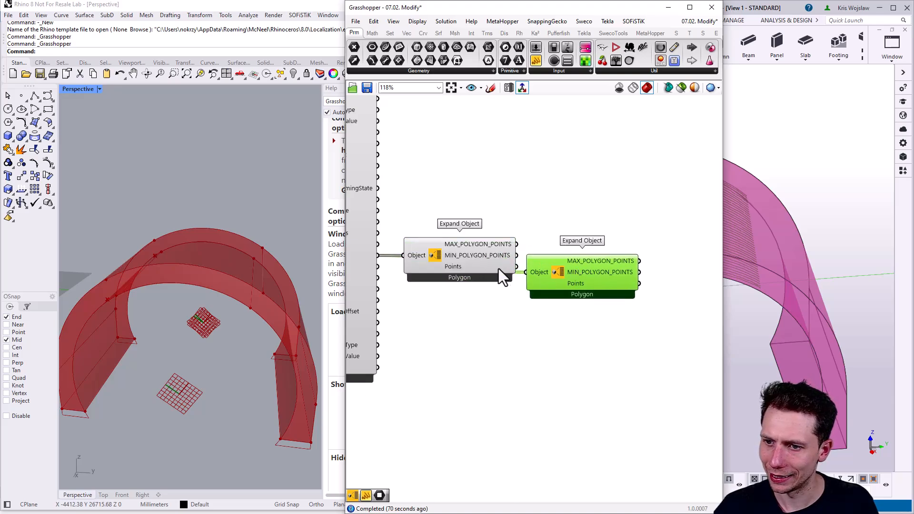
{"action": "left_click_drag", "start_coordinate": [520, 273], "coordinate": [526, 272]}
{"action": "right_click_drag", "start_coordinate": [578, 288], "coordinate": [486, 287]}
{"action": "left_click_drag", "start_coordinate": [516, 286], "coordinate": [519, 280]}
Step: Add a Construct Point component and connect the expanded Tekla point's X, Y and Z outputs to its coordinates
{"action": "double_click", "coordinate": [570, 286]}
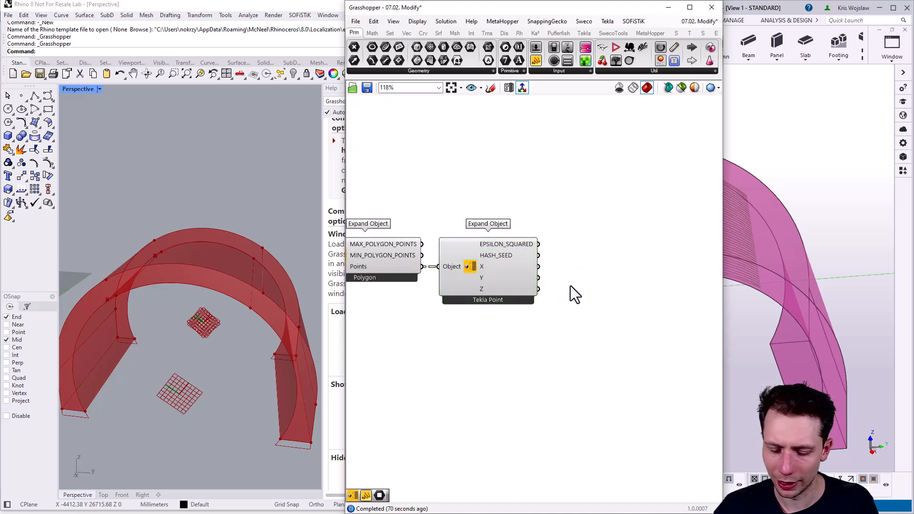
{"action": "type", "text": "constr"}
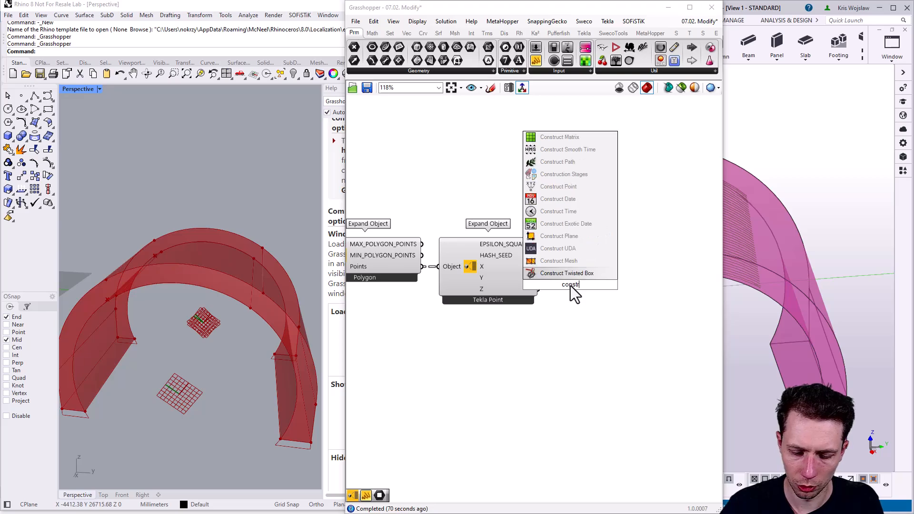
{"action": "type", "text": "uct point"}
{"action": "key", "text": "Return"}
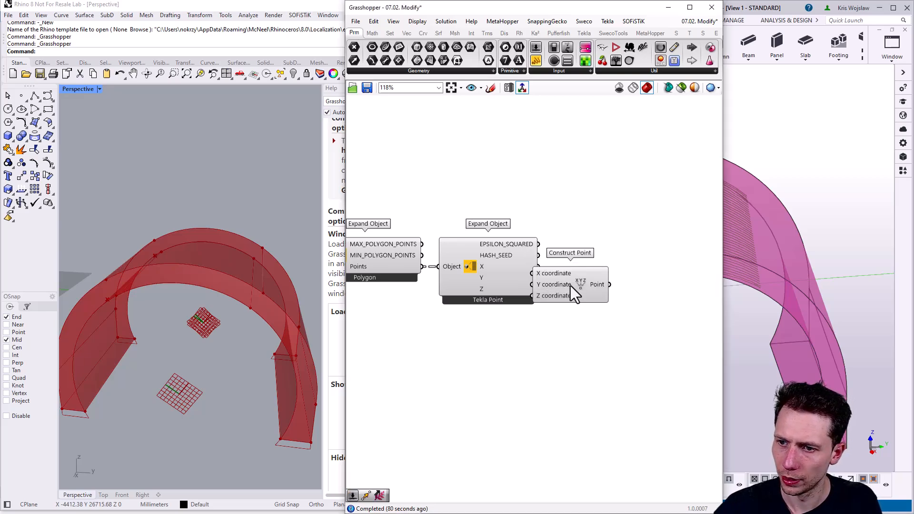
{"action": "left_click", "coordinate": [566, 287]}
{"action": "scroll", "coordinate": [535, 273], "scroll_direction": "up", "scroll_amount": 3}
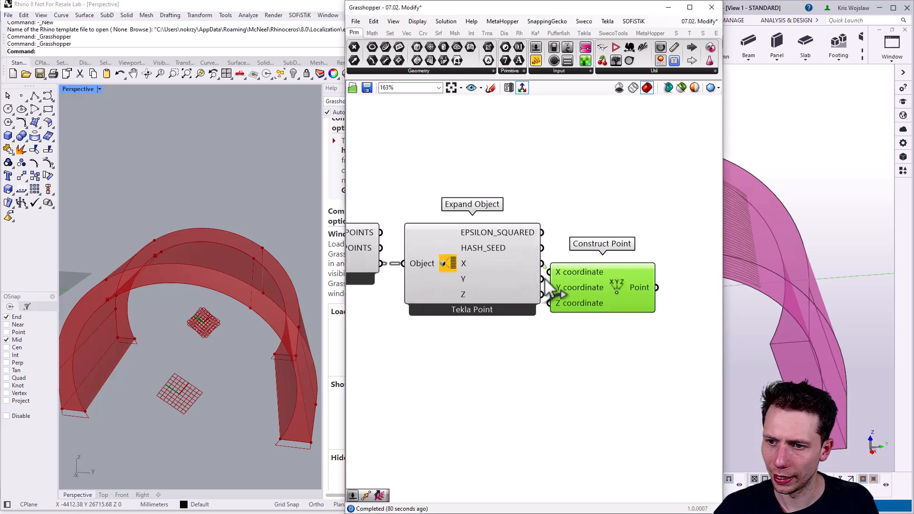
{"action": "left_click_drag", "start_coordinate": [541, 295], "coordinate": [549, 303]}
{"action": "left_click_drag", "start_coordinate": [618, 301], "coordinate": [623, 292]}
Step: Add a Shift Paths component and connect the Construct Point output to its Data input
{"action": "right_click_drag", "start_coordinate": [584, 265], "coordinate": [401, 258]}
{"action": "double_click", "coordinate": [566, 285]}
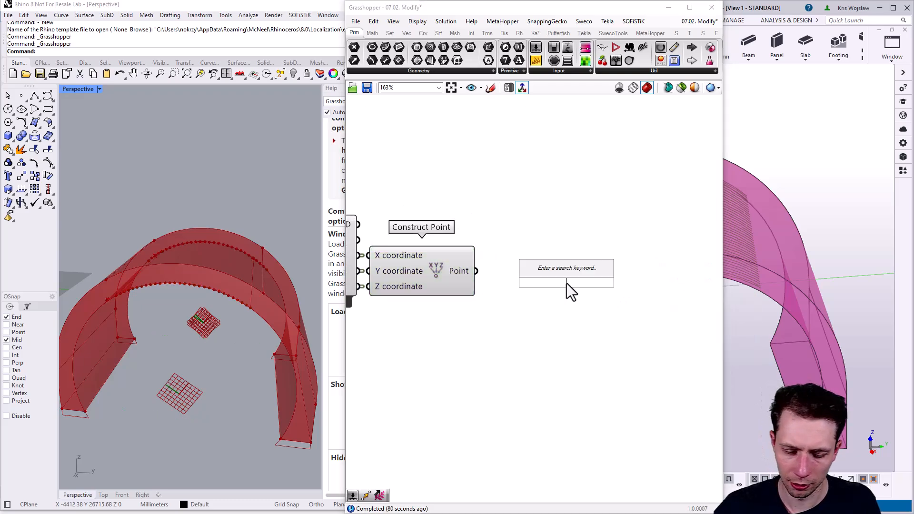
{"action": "type", "text": "shift"}
{"action": "key", "text": "Return"}
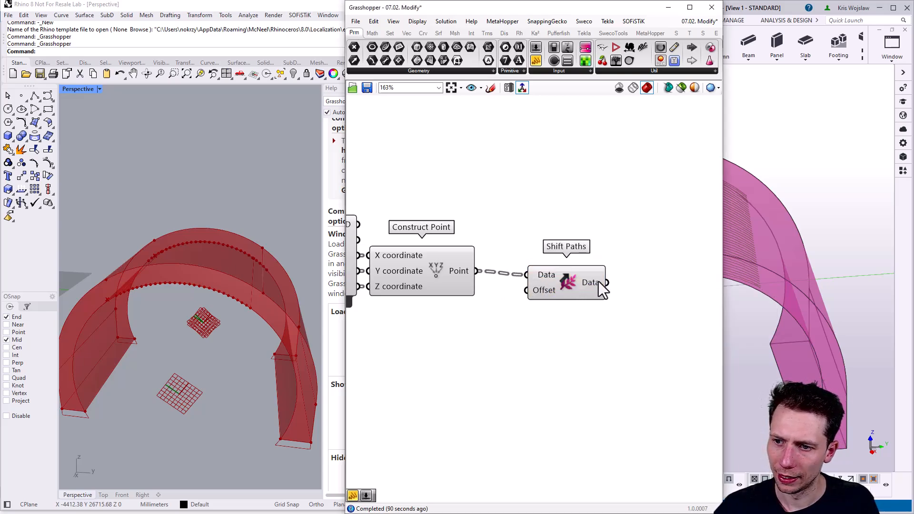
{"action": "mouse_move", "coordinate": [603, 289]}
{"action": "right_click_drag", "start_coordinate": [602, 288], "coordinate": [520, 281]}
{"action": "left_click", "coordinate": [524, 277]}
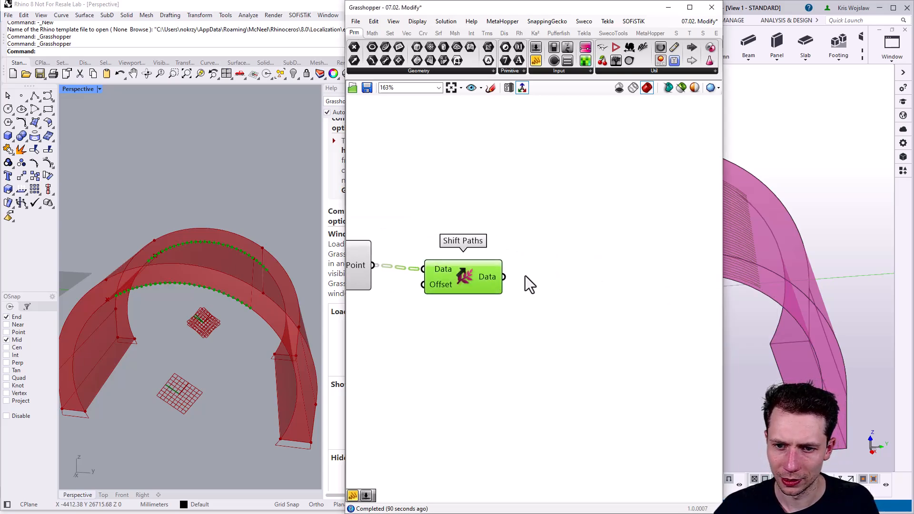
Step: Add an Interpolate component and connect the Shift Paths Data output to its Vertices input
{"action": "right_click_drag", "start_coordinate": [82, 275], "coordinate": [376, 284]}
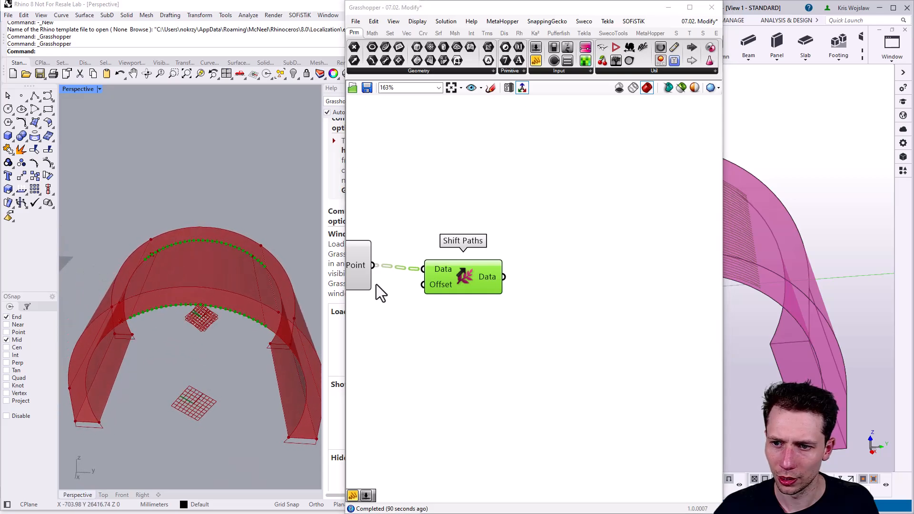
{"action": "double_click", "coordinate": [575, 294]}
{"action": "type", "text": "inter"}
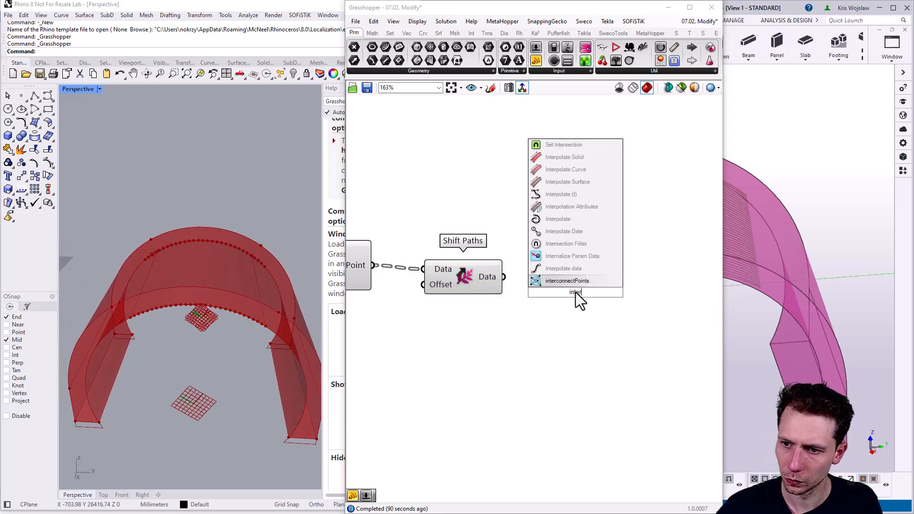
{"action": "left_click", "coordinate": [586, 221]}
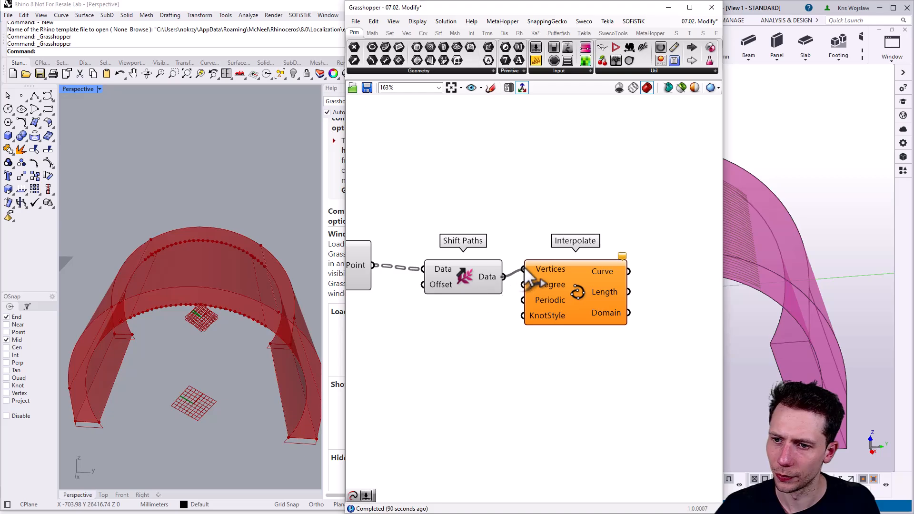
{"action": "left_click_drag", "start_coordinate": [524, 268], "coordinate": [525, 270]}
{"action": "left_click_drag", "start_coordinate": [551, 280], "coordinate": [560, 297]}
{"action": "right_click_drag", "start_coordinate": [180, 289], "coordinate": [158, 288]}
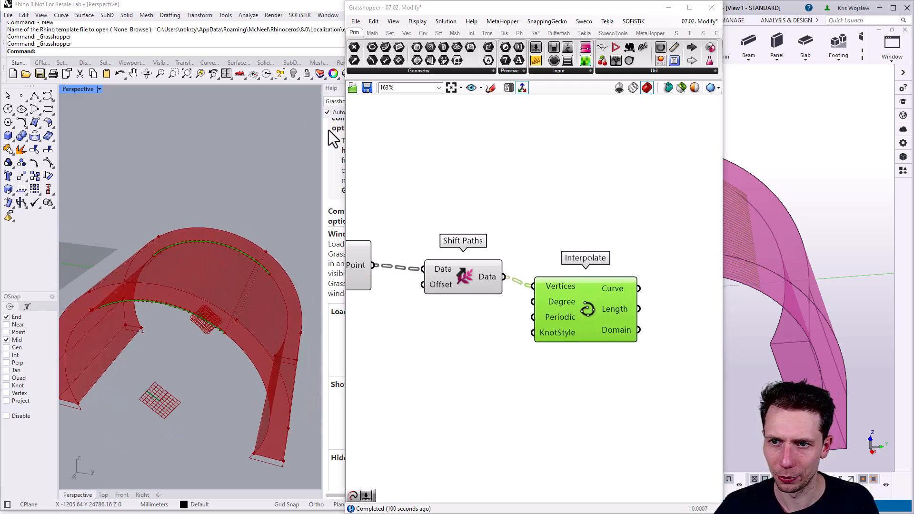
Step: Add a curve Length component and connect the Interpolate component's Curve output to it
{"action": "right_click", "coordinate": [404, 261]}
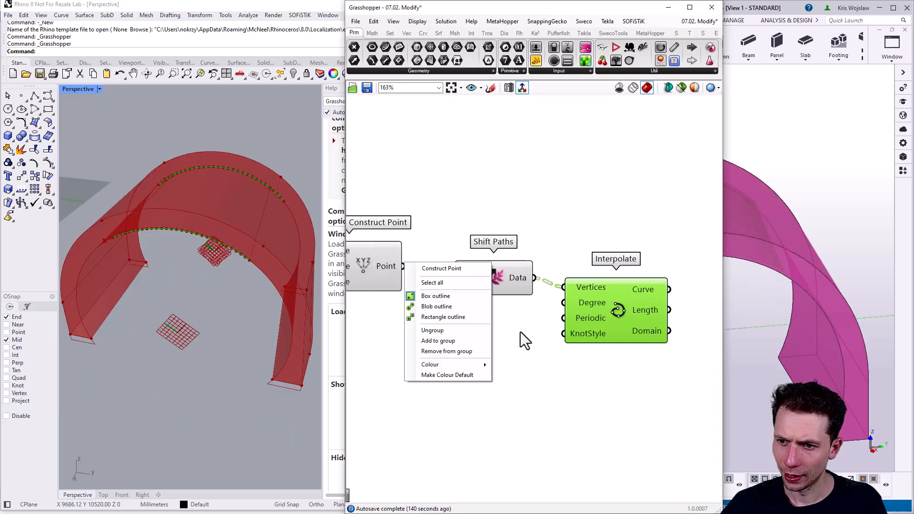
{"action": "right_click", "coordinate": [567, 359]}
{"action": "right_click", "coordinate": [466, 326]}
{"action": "right_click", "coordinate": [459, 354]}
{"action": "right_click_drag", "start_coordinate": [664, 406], "coordinate": [457, 357]}
{"action": "double_click", "coordinate": [532, 259]}
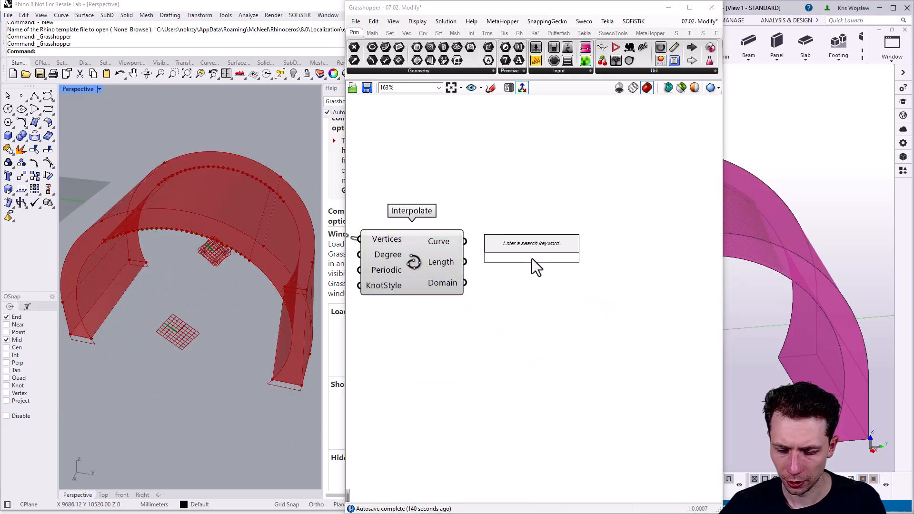
{"action": "type", "text": "leng"}
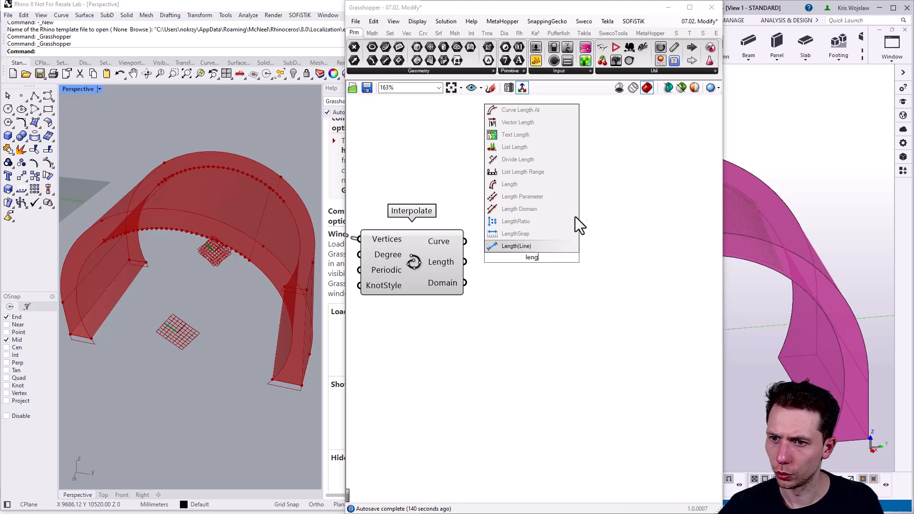
{"action": "left_click", "coordinate": [519, 185]}
{"action": "left_click_drag", "start_coordinate": [497, 265], "coordinate": [495, 260]}
{"action": "left_click_drag", "start_coordinate": [518, 257], "coordinate": [541, 230]}
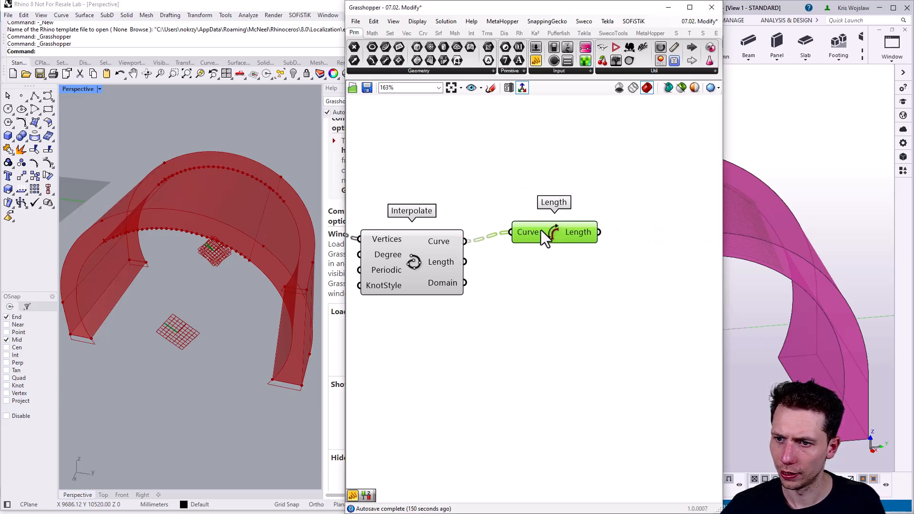
{"action": "right_click", "coordinate": [532, 232]}
{"action": "left_click", "coordinate": [649, 193]}
Step: Add an empty panel and connect the Length output to it to read the curve lengths
{"action": "right_click_drag", "start_coordinate": [649, 193], "coordinate": [529, 204]}
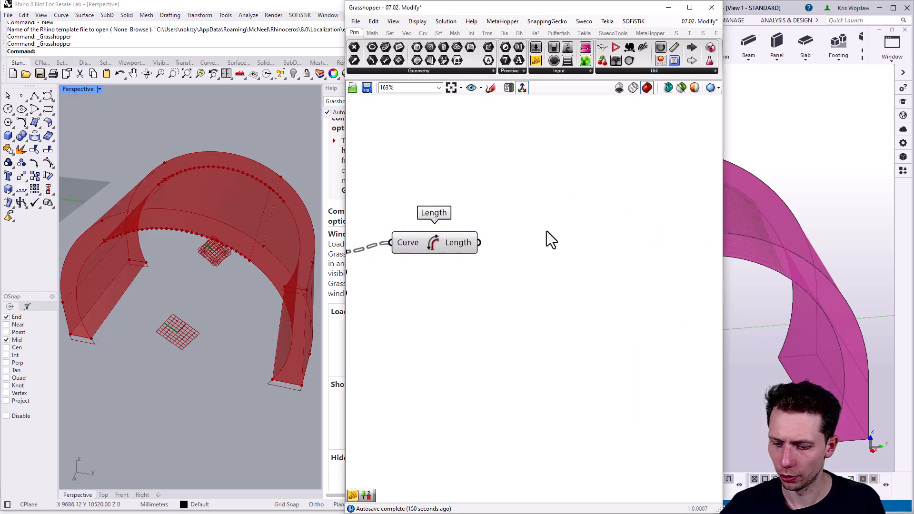
{"action": "double_click", "coordinate": [559, 250]}
{"action": "type", "text": "//"}
{"action": "key", "text": "Return"}
{"action": "left_click_drag", "start_coordinate": [478, 243], "coordinate": [524, 247]}
{"action": "left_click_drag", "start_coordinate": [572, 286], "coordinate": [572, 307]}
{"action": "left_click_drag", "start_coordinate": [561, 283], "coordinate": [572, 272]}
{"action": "right_click_drag", "start_coordinate": [446, 264], "coordinate": [565, 259]}
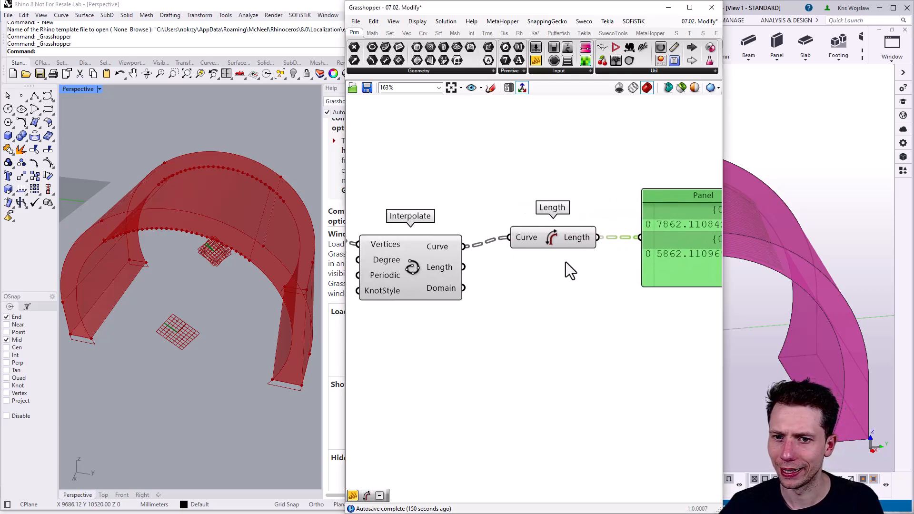
Step: Compare the interpolated curves in Rhino with the rebar group on the arch in the Tekla model
{"action": "right_click_drag", "start_coordinate": [258, 234], "coordinate": [293, 238]}
{"action": "left_click", "coordinate": [379, 280]}
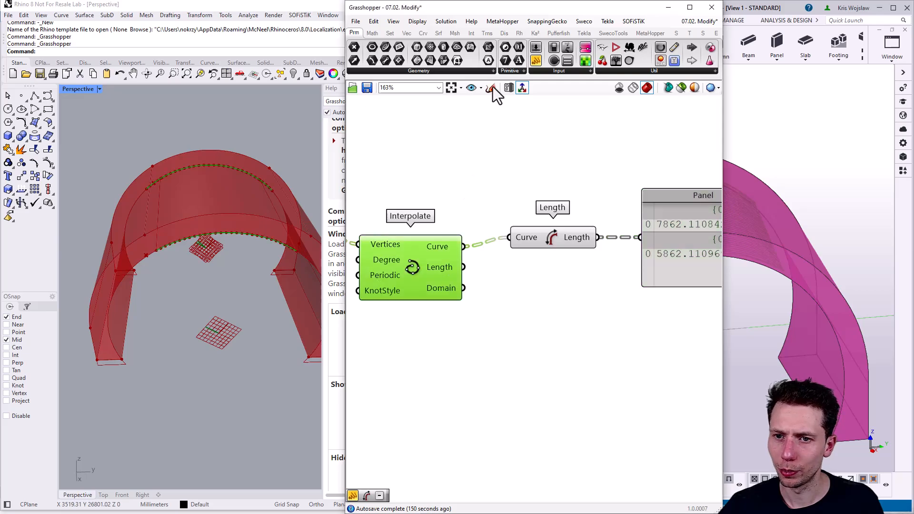
{"action": "left_click_drag", "start_coordinate": [488, 12], "coordinate": [289, 13]}
{"action": "middle_click_drag", "start_coordinate": [591, 230], "coordinate": [645, 245], "text": "ctrl"}
{"action": "scroll", "coordinate": [582, 256], "scroll_direction": "up", "scroll_amount": 2}
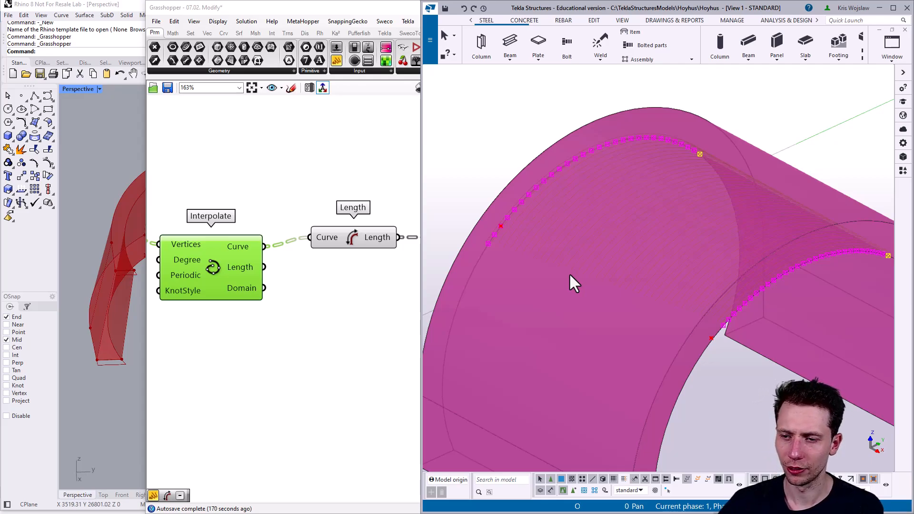
{"action": "scroll", "coordinate": [669, 227], "scroll_direction": "up", "scroll_amount": 2}
{"action": "scroll", "coordinate": [613, 263], "scroll_direction": "down", "scroll_amount": 4}
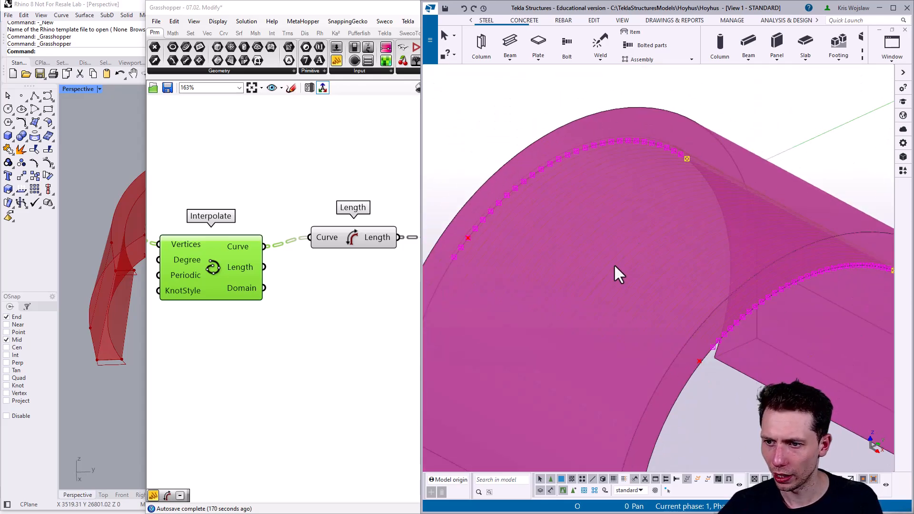
{"action": "middle_click_drag", "start_coordinate": [648, 303], "coordinate": [609, 265], "text": "ctrl"}
{"action": "left_click", "coordinate": [448, 199]}
{"action": "scroll", "coordinate": [307, 286], "scroll_direction": "down", "scroll_amount": 3}
{"action": "right_click_drag", "start_coordinate": [292, 280], "coordinate": [212, 237]}
{"action": "left_click", "coordinate": [258, 220]}
{"action": "left_click_drag", "start_coordinate": [240, 10], "coordinate": [406, 10]}
Step: Add a Tween Curve component and place it below the length panel
{"action": "right_click_drag", "start_coordinate": [476, 290], "coordinate": [527, 300]}
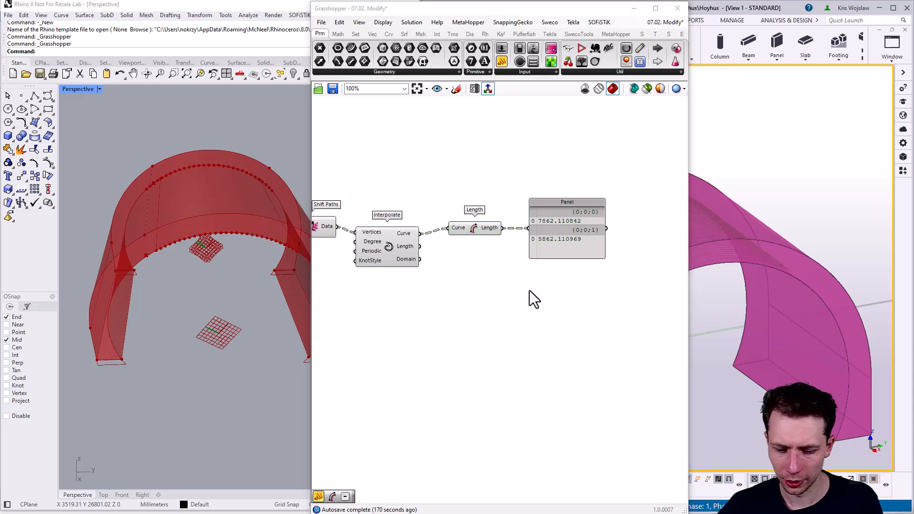
{"action": "double_click", "coordinate": [529, 290]}
{"action": "type", "text": "tween"}
{"action": "key", "text": "Return"}
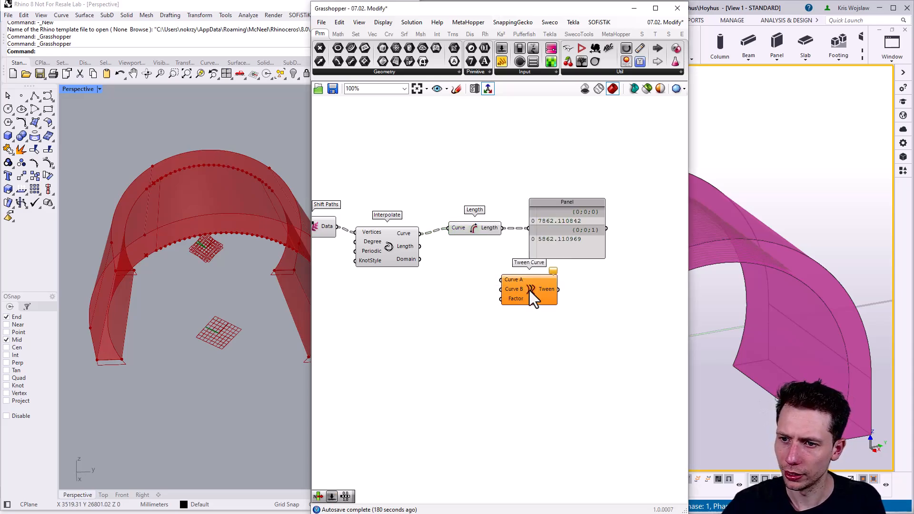
{"action": "scroll", "coordinate": [529, 290], "scroll_direction": "up", "scroll_amount": 2}
{"action": "left_click_drag", "start_coordinate": [550, 290], "coordinate": [593, 325]}
Step: Add a List Item component, connect Interpolate's Curve output to its List input and flatten that input
{"action": "right_click_drag", "start_coordinate": [494, 295], "coordinate": [554, 306]}
{"action": "double_click", "coordinate": [530, 316]}
{"action": "type", "text": "li"}
{"action": "left_click", "coordinate": [518, 304]}
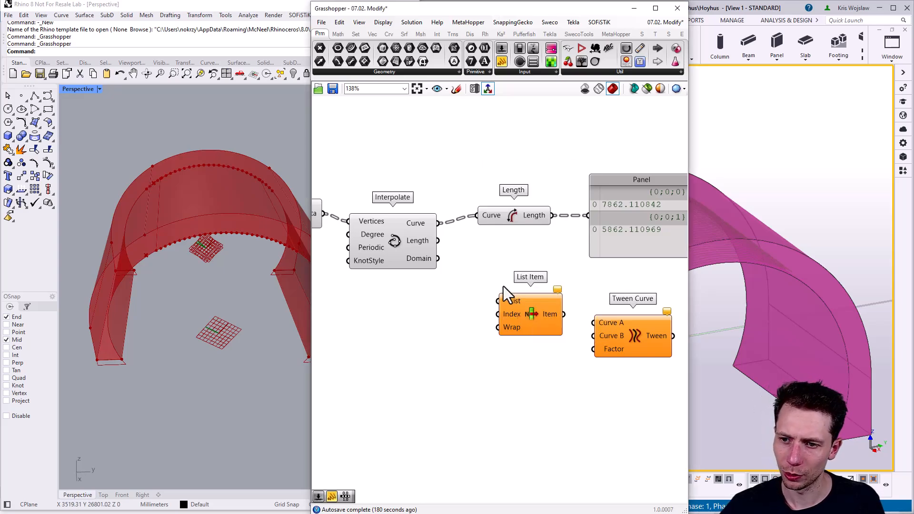
{"action": "right_click_drag", "start_coordinate": [503, 286], "coordinate": [473, 279]}
{"action": "scroll", "coordinate": [473, 280], "scroll_direction": "up", "scroll_amount": 1}
{"action": "left_click_drag", "start_coordinate": [401, 207], "coordinate": [475, 298]}
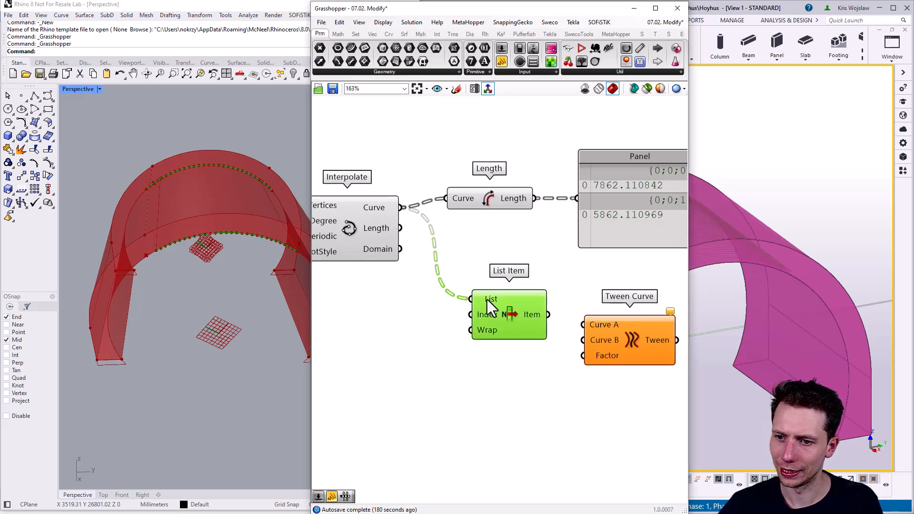
{"action": "right_click", "coordinate": [490, 300]}
{"action": "left_click", "coordinate": [520, 376]}
Step: Add a +1 output to the List Item component
{"action": "right_click_drag", "start_coordinate": [560, 327], "coordinate": [507, 290]}
{"action": "left_click_drag", "start_coordinate": [495, 277], "coordinate": [514, 282]}
{"action": "scroll", "coordinate": [460, 290], "scroll_direction": "up", "scroll_amount": 4}
{"action": "left_click", "coordinate": [473, 311]}
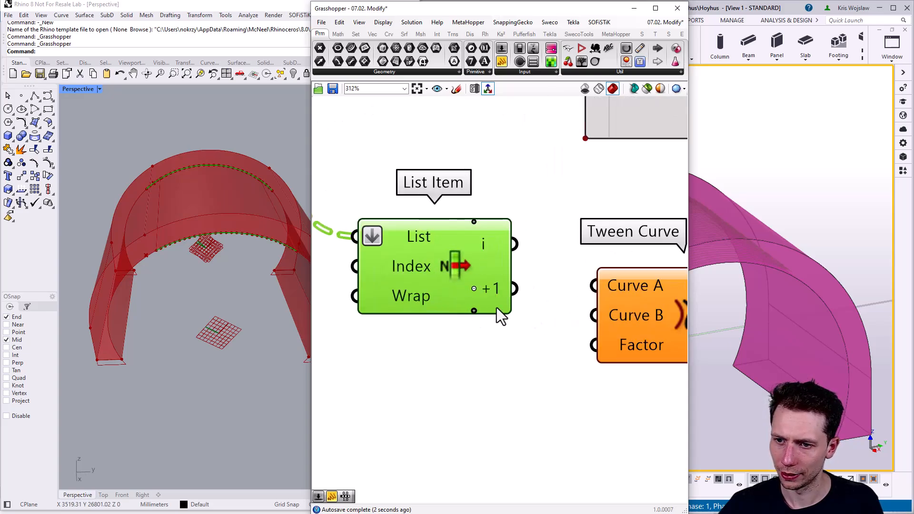
Step: Connect List Item's i and +1 outputs to Curve A and Curve B of Tween Curve
{"action": "right_click_drag", "start_coordinate": [516, 281], "coordinate": [407, 258]}
{"action": "left_click_drag", "start_coordinate": [404, 225], "coordinate": [479, 270]}
{"action": "left_click_drag", "start_coordinate": [404, 267], "coordinate": [485, 294]}
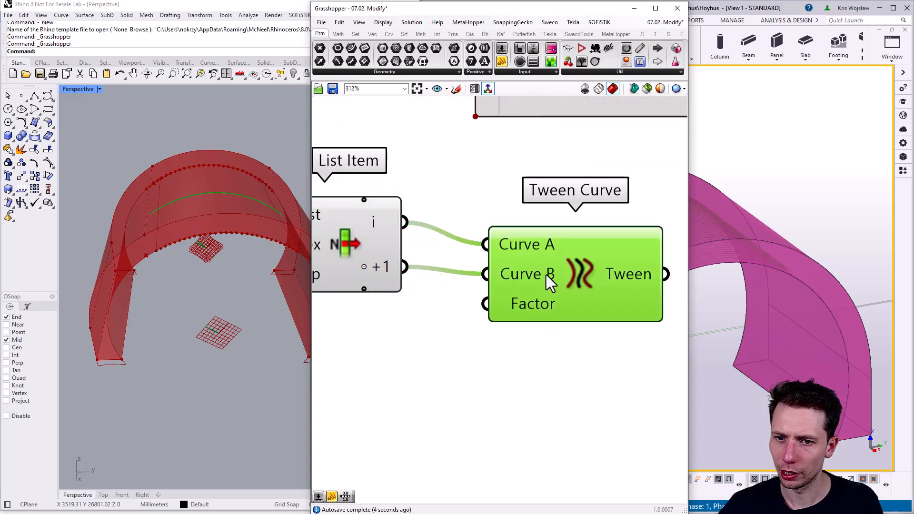
{"action": "scroll", "coordinate": [523, 285], "scroll_direction": "down", "scroll_amount": 2}
{"action": "right_click_drag", "start_coordinate": [267, 247], "coordinate": [253, 221]}
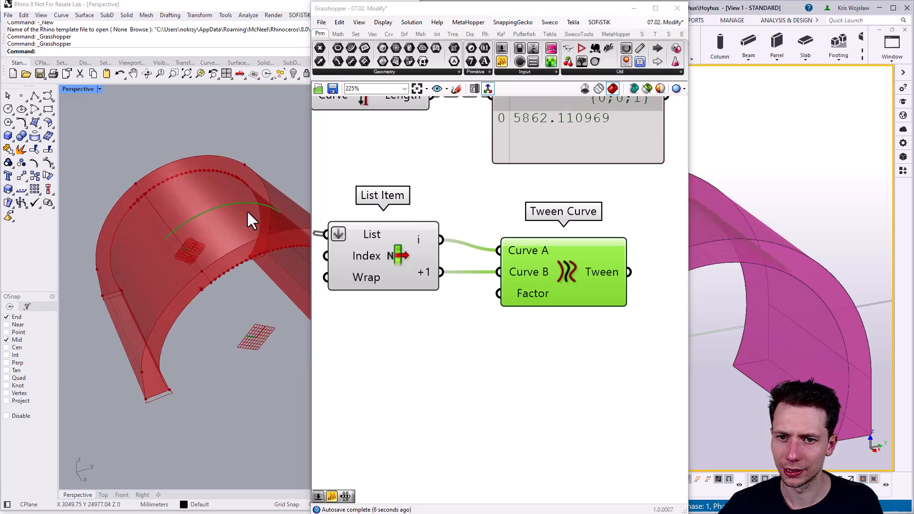
Step: Add a Range component below the List Item component
{"action": "scroll", "coordinate": [627, 291], "scroll_direction": "down", "scroll_amount": 1}
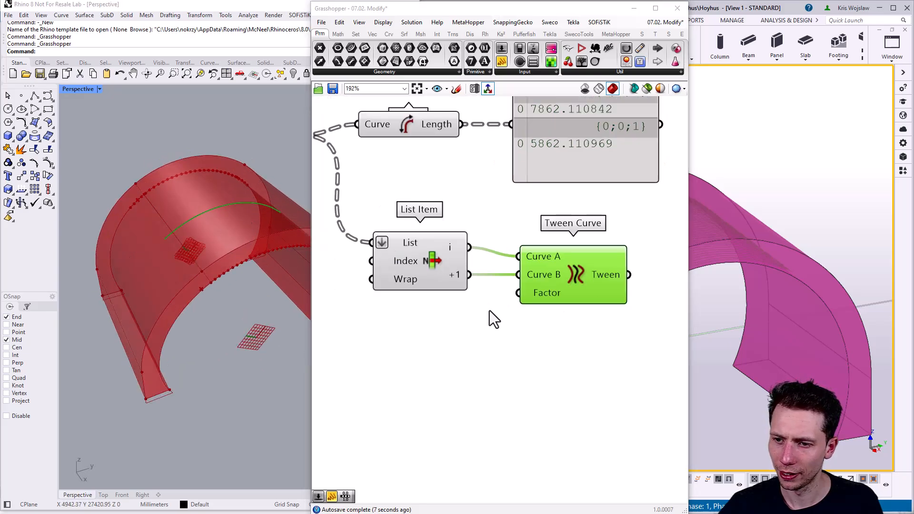
{"action": "left_click", "coordinate": [435, 360]}
{"action": "double_click", "coordinate": [435, 361]}
{"action": "type", "text": "range"}
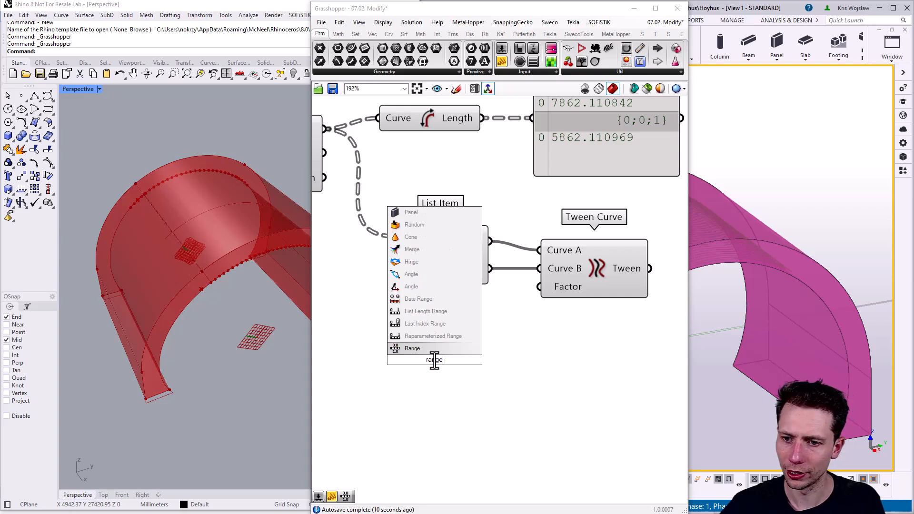
{"action": "key", "text": "Return"}
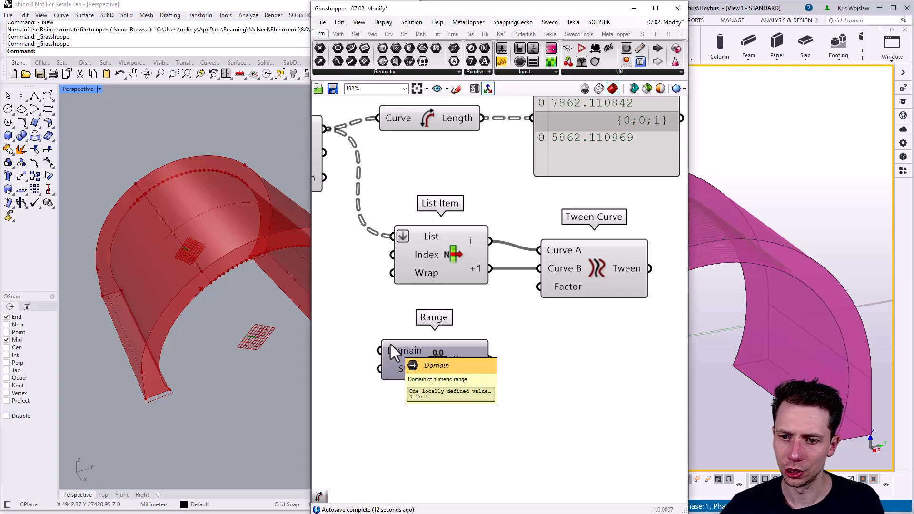
Step: Create a number slider with the value 4 and connect it to the Range component's Steps input
{"action": "right_click_drag", "start_coordinate": [424, 402], "coordinate": [617, 374]}
{"action": "double_click", "coordinate": [460, 345]}
{"action": "type", "text": "4"}
{"action": "key", "text": "Return"}
{"action": "left_click_drag", "start_coordinate": [552, 346], "coordinate": [598, 347]}
{"action": "right_click_drag", "start_coordinate": [664, 370], "coordinate": [495, 357]}
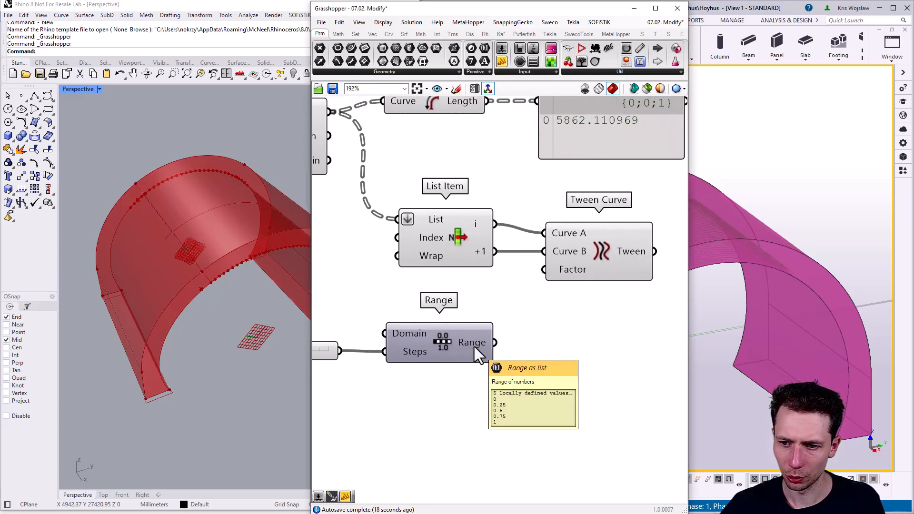
Step: Connect the Range output to Tween Curve's Factor input and check the tween curves on the arch
{"action": "left_click_drag", "start_coordinate": [495, 343], "coordinate": [545, 271]}
{"action": "right_click_drag", "start_coordinate": [578, 293], "coordinate": [509, 320]}
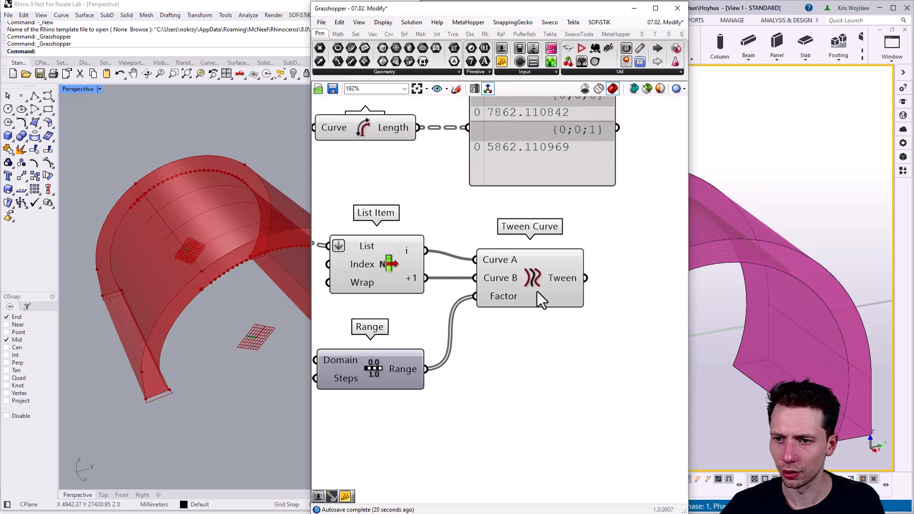
{"action": "left_click", "coordinate": [536, 294]}
{"action": "right_click_drag", "start_coordinate": [193, 223], "coordinate": [217, 223]}
{"action": "scroll", "coordinate": [202, 225], "scroll_direction": "down", "scroll_amount": 4}
{"action": "scroll", "coordinate": [214, 219], "scroll_direction": "up", "scroll_amount": 5}
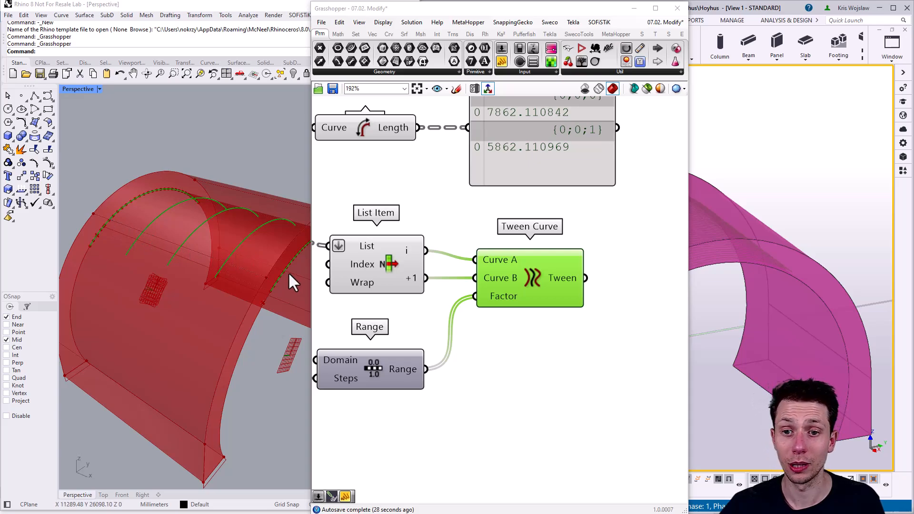
{"action": "right_click_drag", "start_coordinate": [509, 293], "coordinate": [421, 292]}
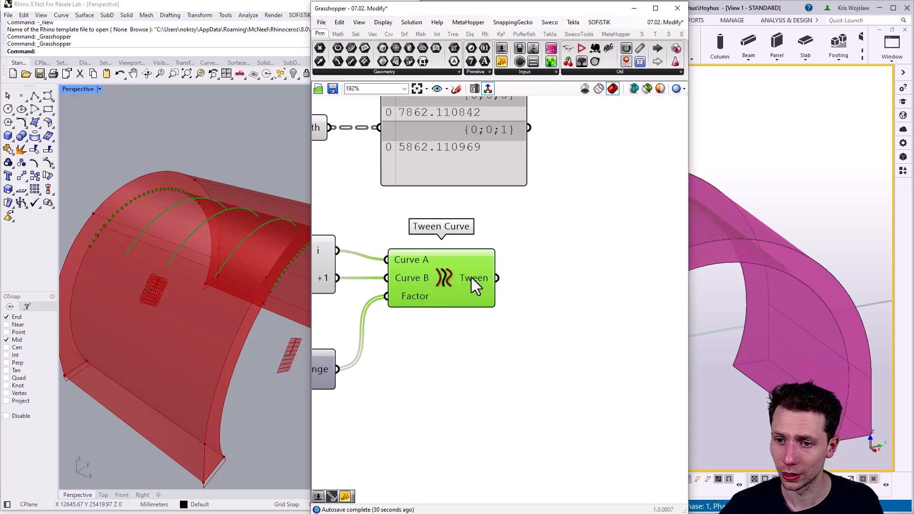
{"action": "mouse_move", "coordinate": [471, 278]}
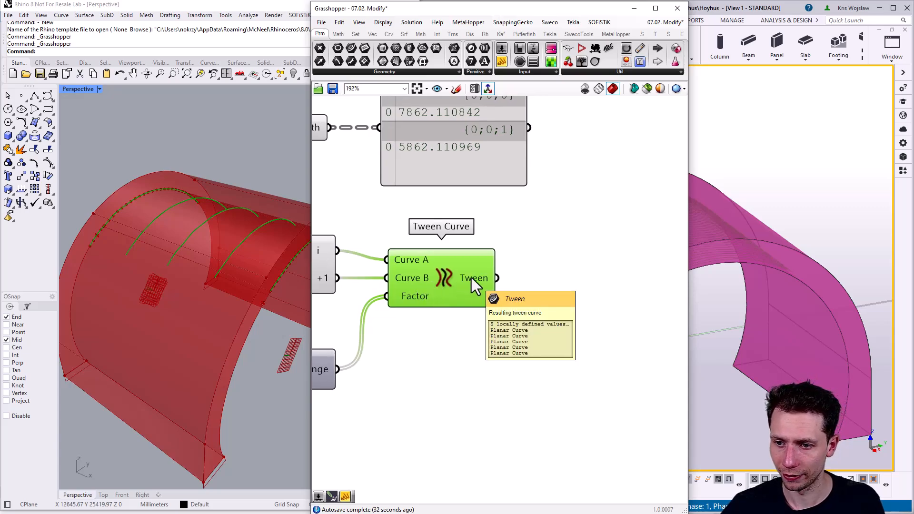
{"action": "right_click_drag", "start_coordinate": [471, 278], "coordinate": [448, 311]}
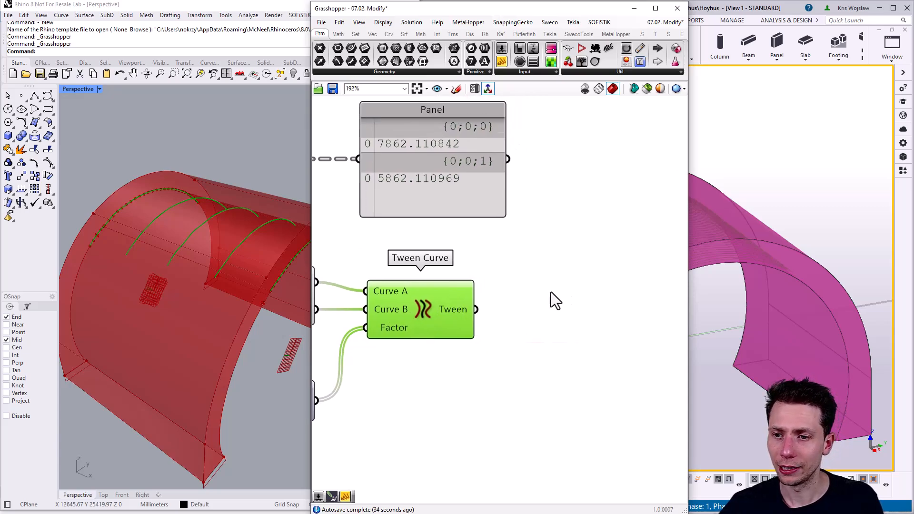
Step: Add a Shift List component and place it after the Tween Curve component
{"action": "right_click_drag", "start_coordinate": [550, 300], "coordinate": [503, 299]}
{"action": "double_click", "coordinate": [517, 276]}
{"action": "type", "text": "shif"}
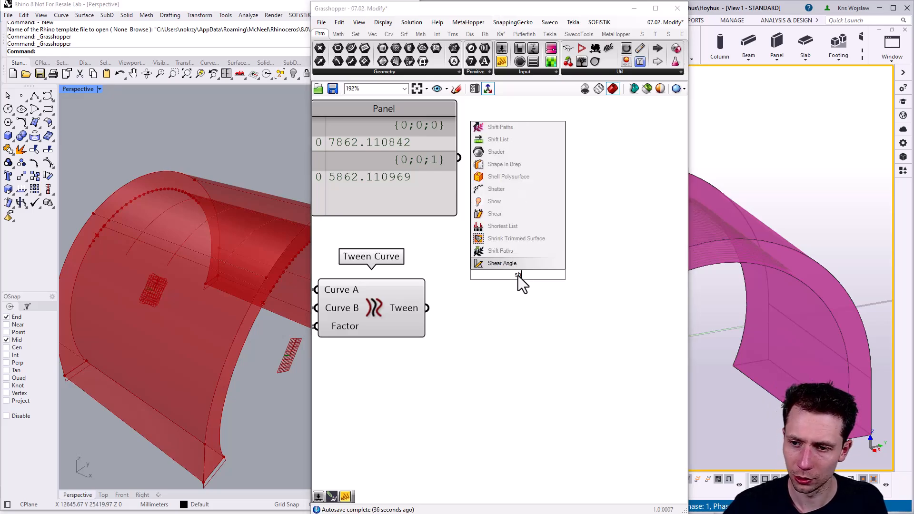
{"action": "key", "text": "Return"}
{"action": "left_click_drag", "start_coordinate": [516, 279], "coordinate": [597, 299]}
Step: Connect a new panel containing -1 to Shift List's Shift input, and the Tween output to its List input
{"action": "double_click", "coordinate": [503, 310]}
{"action": "type", "text": "//-1"}
{"action": "key", "text": "Return"}
{"action": "left_click_drag", "start_coordinate": [526, 294], "coordinate": [559, 281]}
{"action": "left_click_drag", "start_coordinate": [427, 308], "coordinate": [559, 258]}
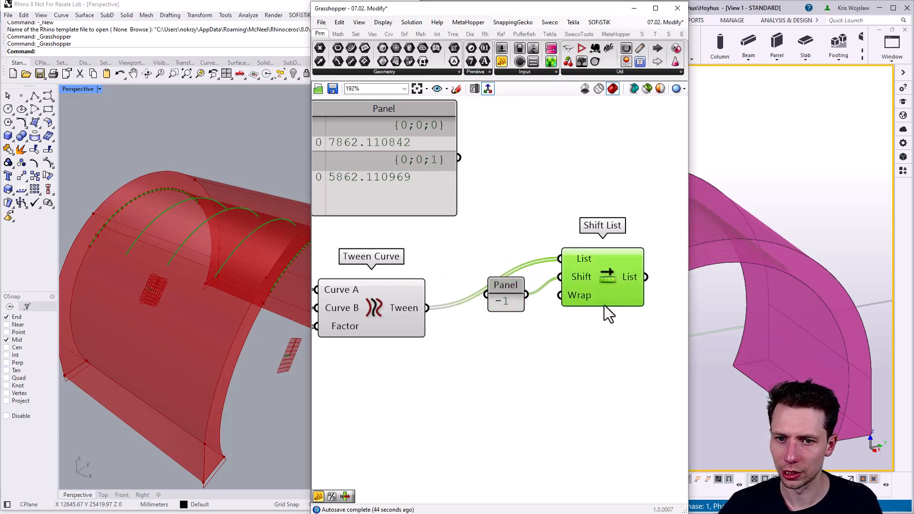
Step: Set the Shift List component's Wrap input to False
{"action": "right_click_drag", "start_coordinate": [579, 313], "coordinate": [524, 293]}
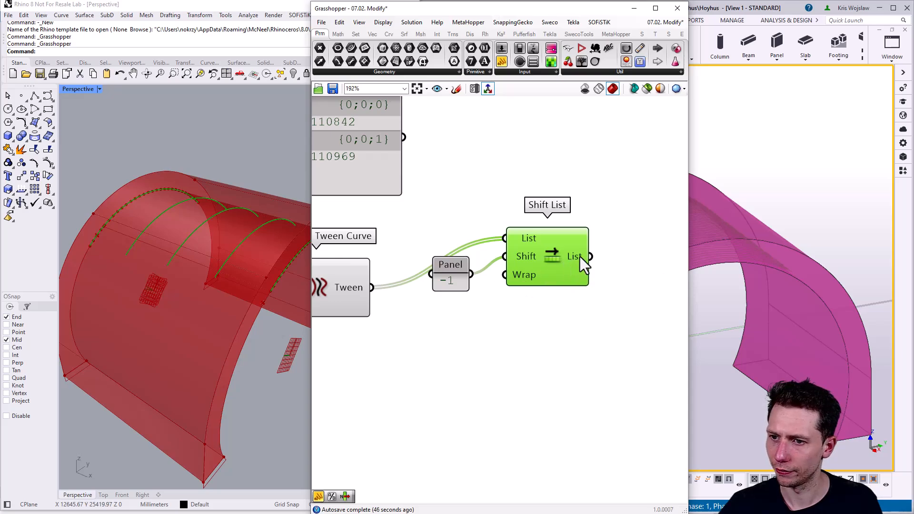
{"action": "right_click", "coordinate": [515, 274]}
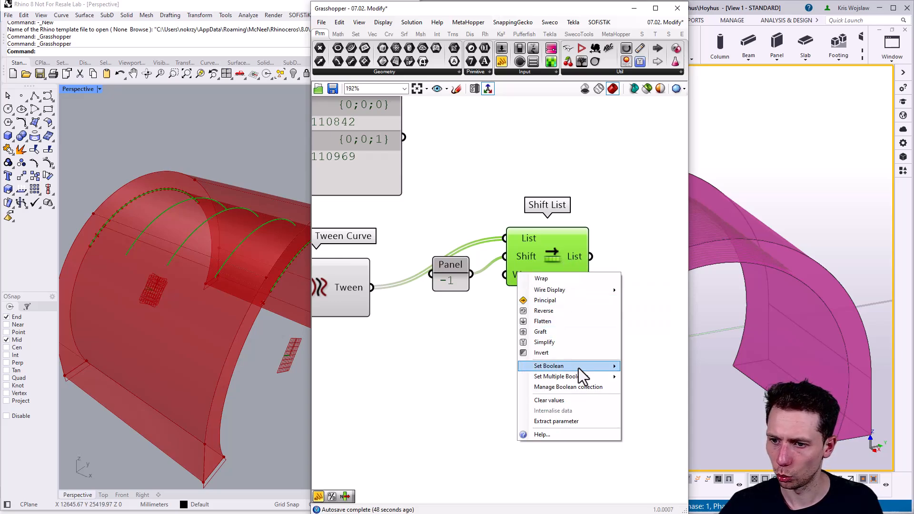
{"action": "left_click", "coordinate": [644, 366]}
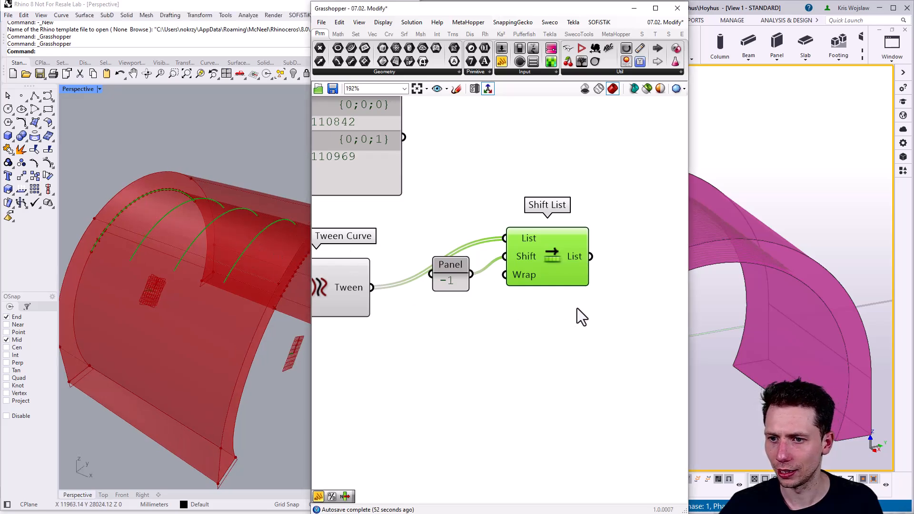
Step: Duplicate the Shift List component together with its -1 panel and place the copy below the original
{"action": "left_click_drag", "start_coordinate": [588, 311], "coordinate": [483, 263]}
{"action": "left_click_drag", "start_coordinate": [541, 267], "coordinate": [542, 353], "text": "alt"}
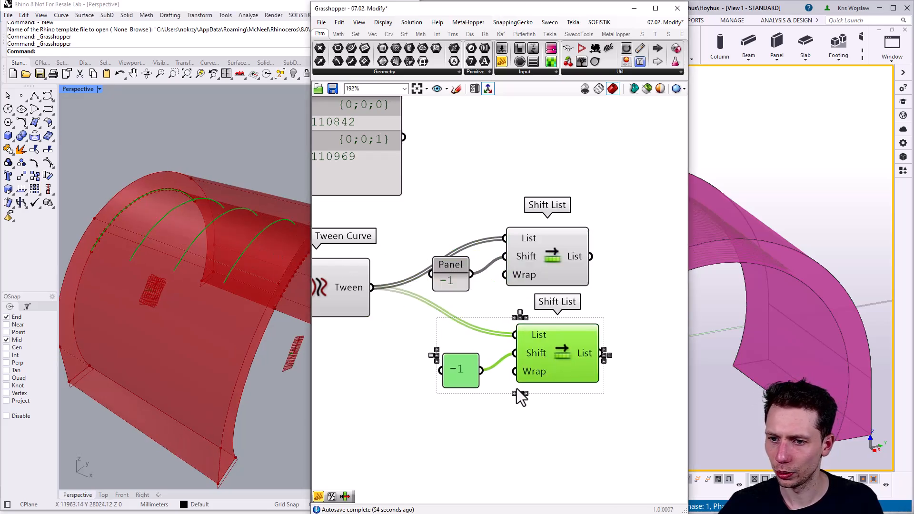
Step: Set the lower Shift List's panel value to 1
{"action": "left_click", "coordinate": [499, 377]}
{"action": "double_click", "coordinate": [467, 378]}
{"action": "type", "text": "1"}
{"action": "left_click", "coordinate": [494, 451]}
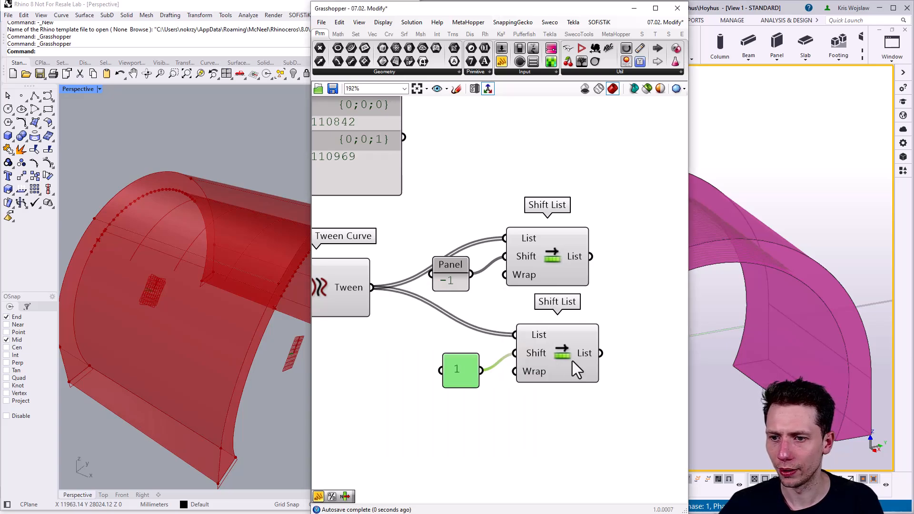
Step: Line up the two Shift List components vertically, one directly above the other
{"action": "left_click", "coordinate": [572, 364]}
{"action": "left_click", "coordinate": [562, 253], "text": "shift"}
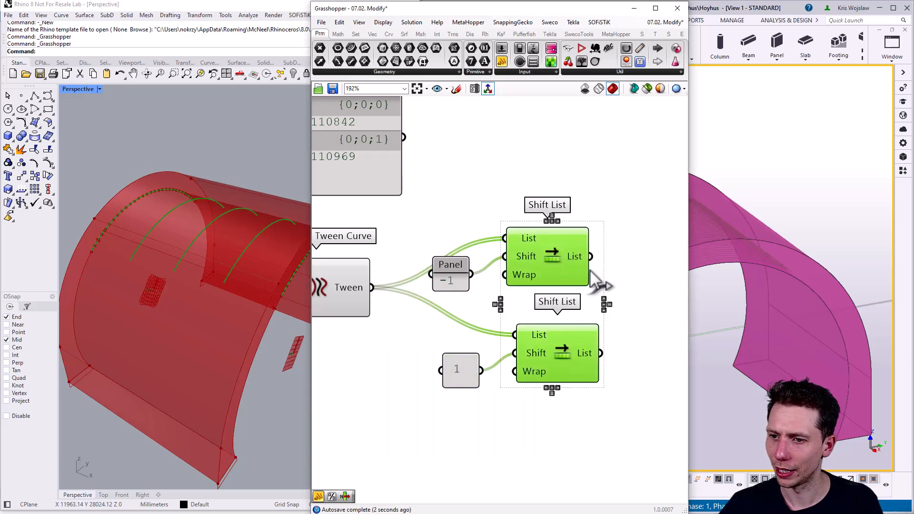
{"action": "right_click_drag", "start_coordinate": [570, 334], "coordinate": [493, 334]}
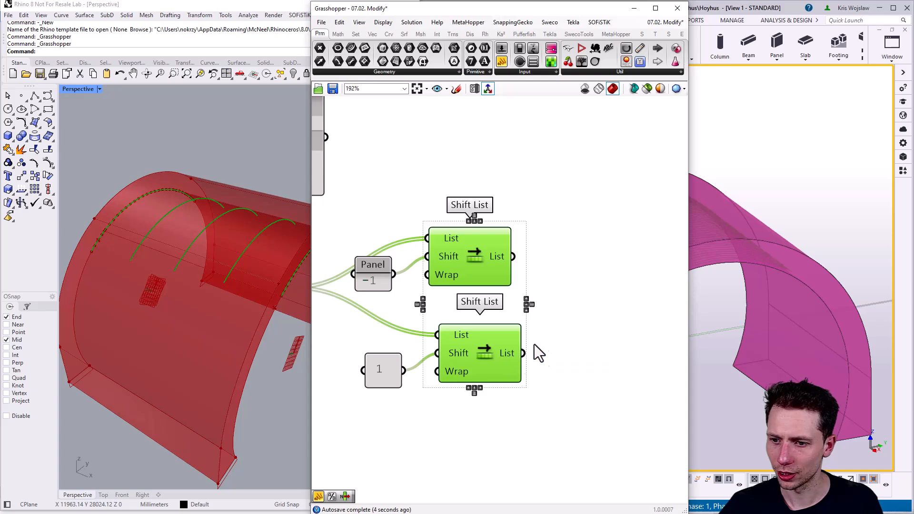
{"action": "right_click_drag", "start_coordinate": [591, 303], "coordinate": [521, 299]}
{"action": "mouse_move", "coordinate": [433, 259]}
{"action": "left_mouse_down"}
{"action": "mouse_move", "coordinate": [424, 260]}
{"action": "mouse_move", "coordinate": [438, 255]}
{"action": "left_mouse_up"}
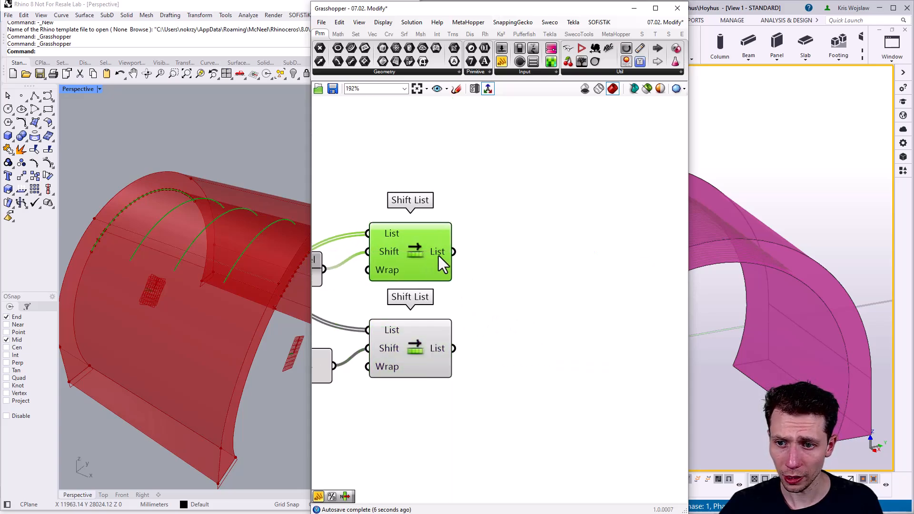
Step: Add a Weave component and connect the upper Shift List to Stream 0 and the lower one to Stream 1
{"action": "double_click", "coordinate": [537, 289]}
{"action": "type", "text": "wave"}
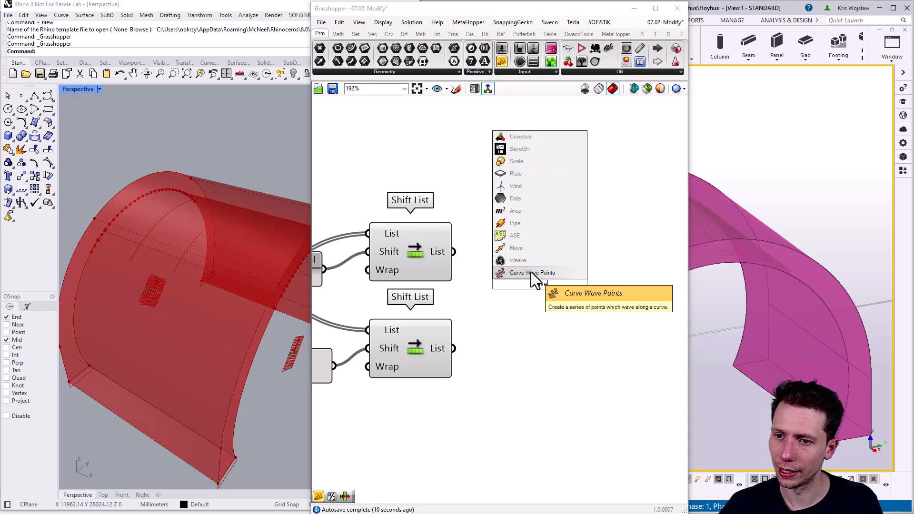
{"action": "left_click", "coordinate": [523, 260]}
{"action": "mouse_move", "coordinate": [527, 262]}
{"action": "left_mouse_down"}
{"action": "mouse_move", "coordinate": [575, 309]}
{"action": "mouse_move", "coordinate": [542, 271]}
{"action": "left_mouse_up"}
{"action": "left_click_drag", "start_coordinate": [453, 251], "coordinate": [526, 289]}
{"action": "left_click_drag", "start_coordinate": [453, 348], "coordinate": [526, 308]}
{"action": "right_click_drag", "start_coordinate": [566, 307], "coordinate": [513, 315]}
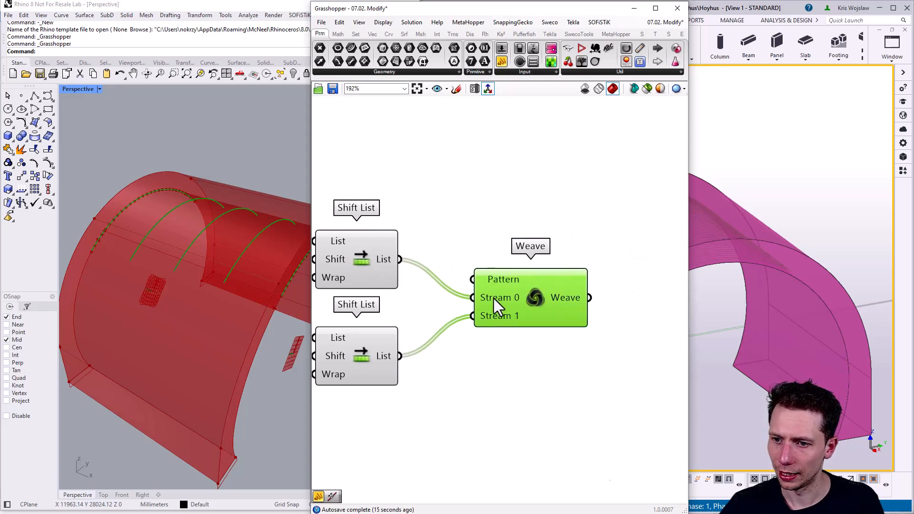
Step: Graft the Stream 0 and Stream 1 inputs of the Weave component
{"action": "left_click", "coordinate": [561, 264]}
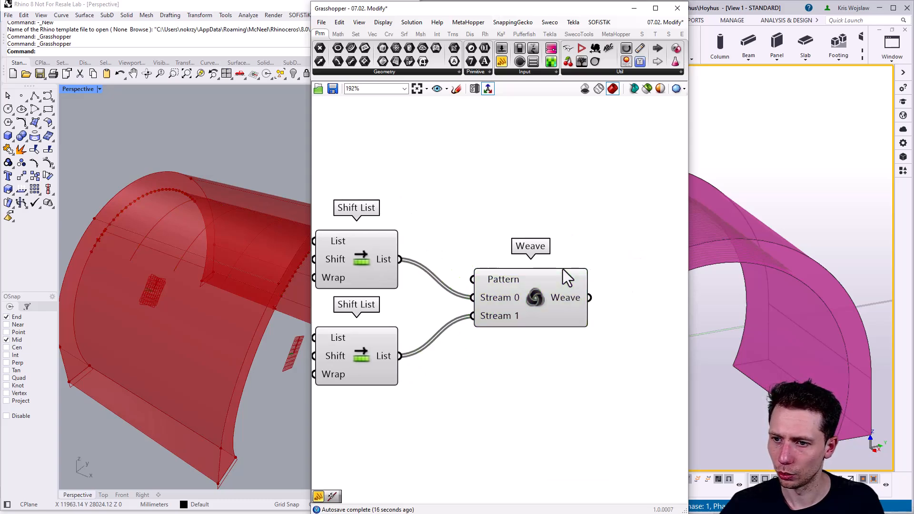
{"action": "right_click", "coordinate": [487, 296]}
{"action": "left_click", "coordinate": [538, 378]}
{"action": "right_click", "coordinate": [495, 316]}
{"action": "left_click", "coordinate": [541, 398]}
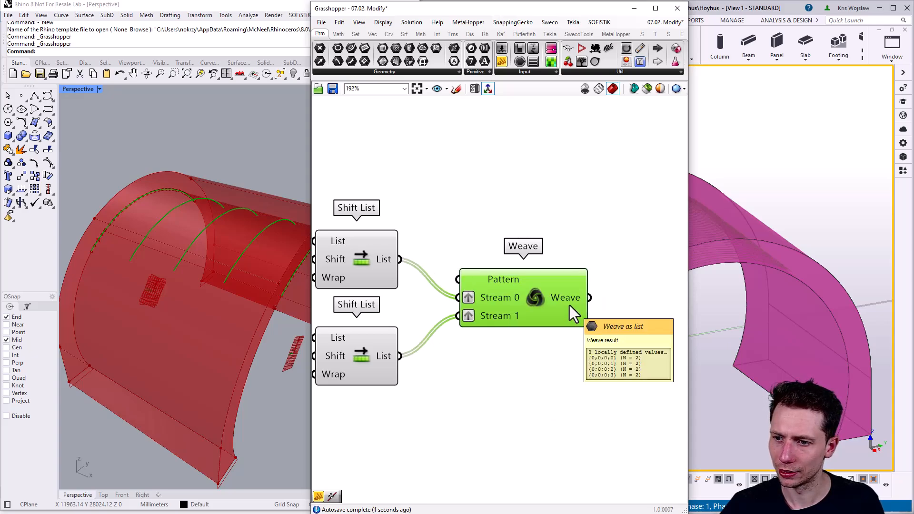
{"action": "right_click_drag", "start_coordinate": [569, 305], "coordinate": [498, 293]}
{"action": "double_click", "coordinate": [606, 298]}
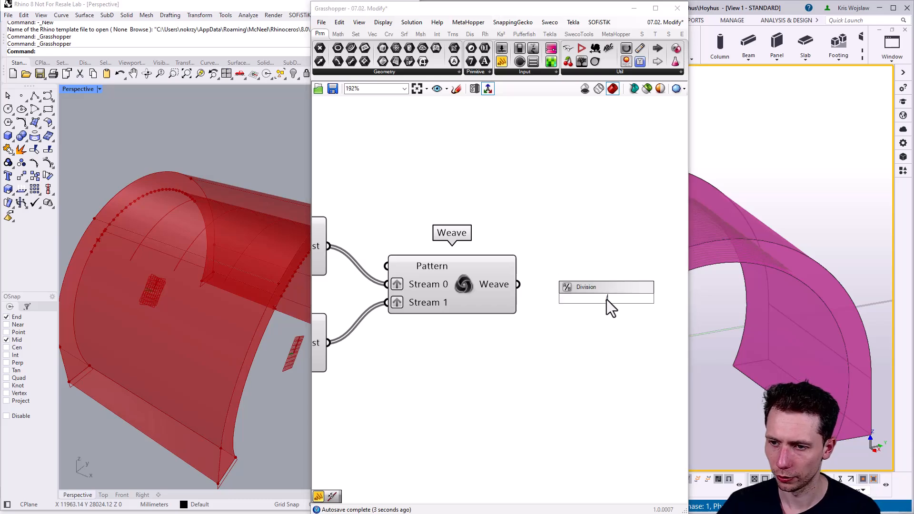
{"action": "type", "text": "//"}
{"action": "key", "text": "Return"}
{"action": "right_click_drag", "start_coordinate": [624, 306], "coordinate": [530, 291]}
{"action": "left_click_drag", "start_coordinate": [529, 290], "coordinate": [608, 255]}
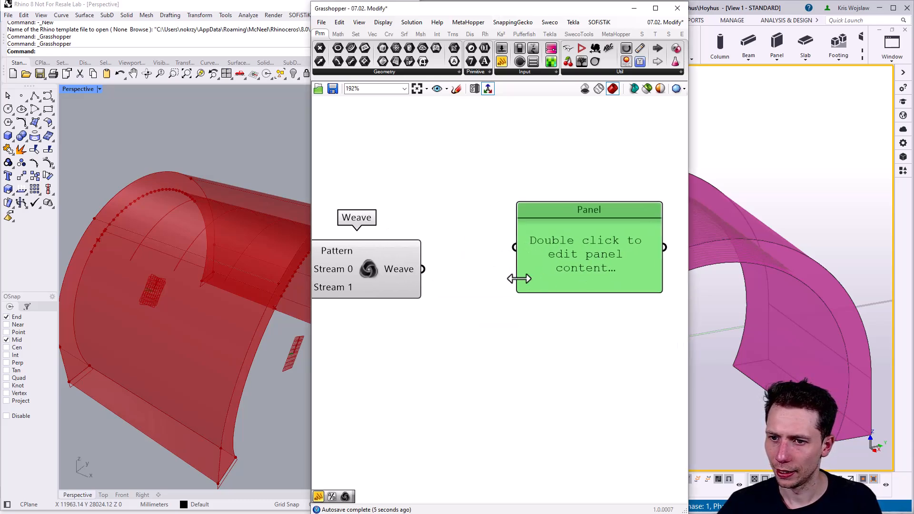
Step: Add an Explode Tree on the Weave output and reduce it to branch {0;0;0;0} to preview that branch's curves
{"action": "double_click", "coordinate": [494, 335]}
{"action": "type", "text": "explo"}
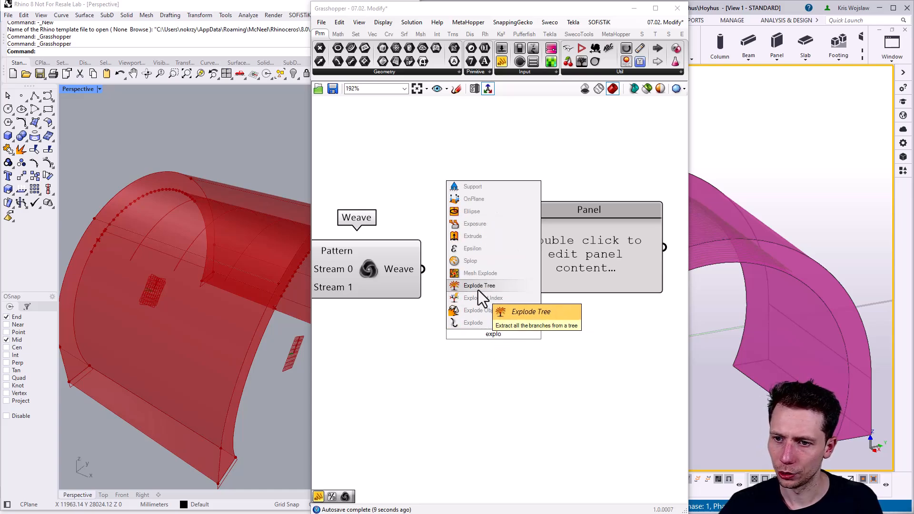
{"action": "left_click", "coordinate": [471, 285]}
{"action": "left_click_drag", "start_coordinate": [449, 326], "coordinate": [450, 328]}
{"action": "scroll", "coordinate": [493, 350], "scroll_direction": "up", "scroll_amount": 4}
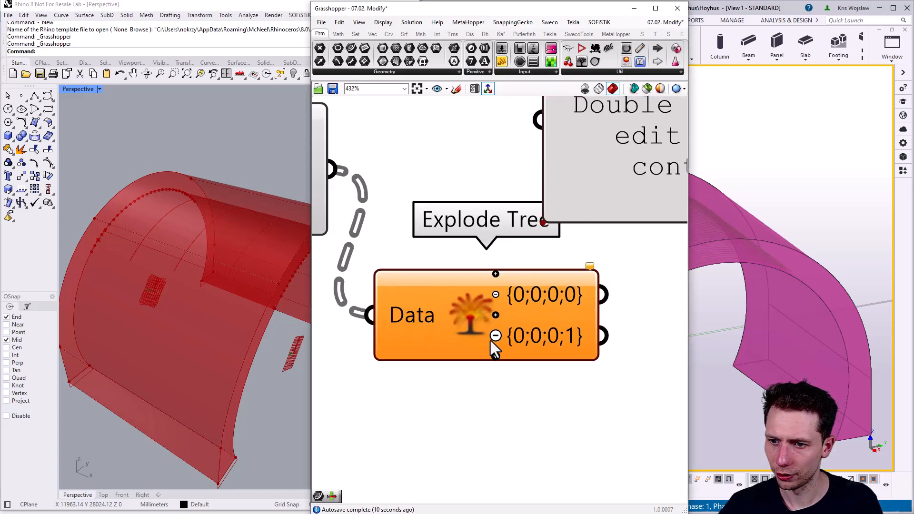
{"action": "left_click", "coordinate": [494, 335]}
{"action": "left_click", "coordinate": [454, 341]}
{"action": "right_click_drag", "start_coordinate": [180, 272], "coordinate": [107, 247]}
{"action": "scroll", "coordinate": [456, 276], "scroll_direction": "down", "scroll_amount": 5}
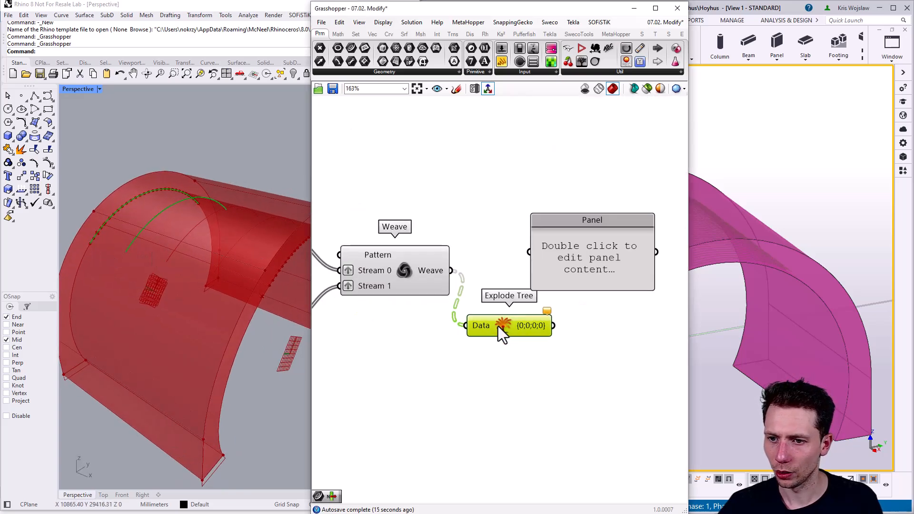
Step: Delete the Explode Tree component and the empty panel
{"action": "key", "text": "Delete"}
{"action": "left_click", "coordinate": [623, 279]}
{"action": "key", "text": "Delete"}
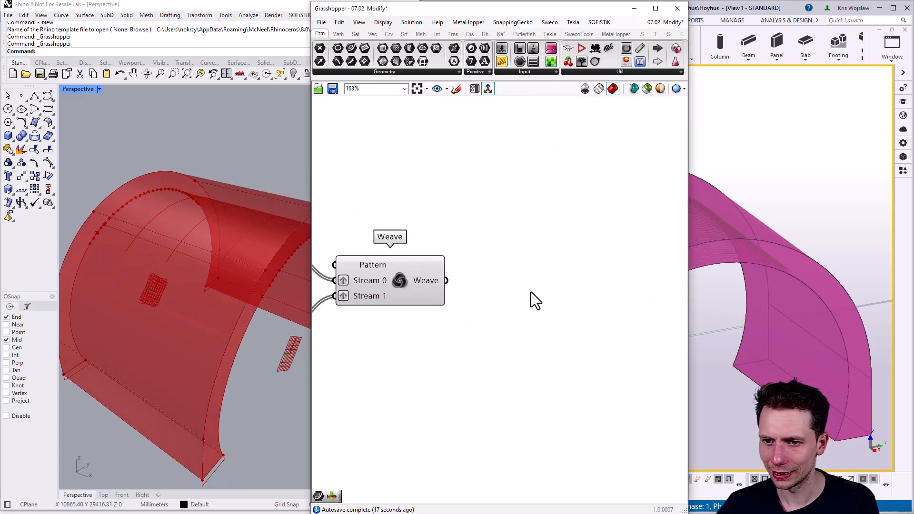
Step: Add a curve Length component beside Weave and connect the Weave output to its Curve input
{"action": "double_click", "coordinate": [524, 292]}
{"action": "type", "text": "leng"}
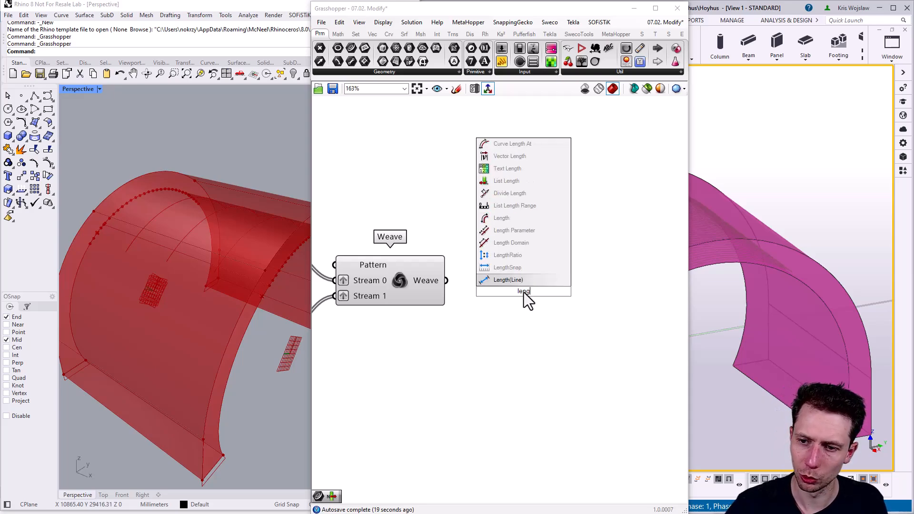
{"action": "left_click", "coordinate": [506, 218]}
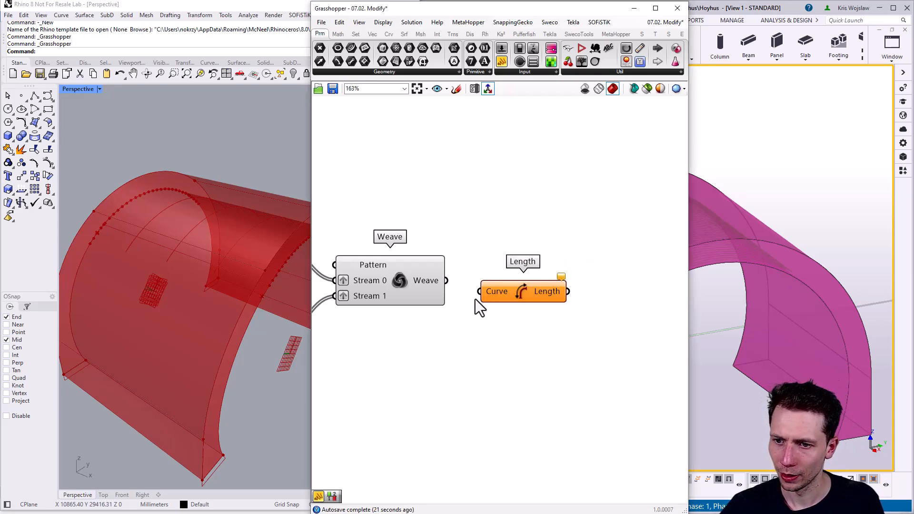
{"action": "left_click_drag", "start_coordinate": [531, 294], "coordinate": [519, 284]}
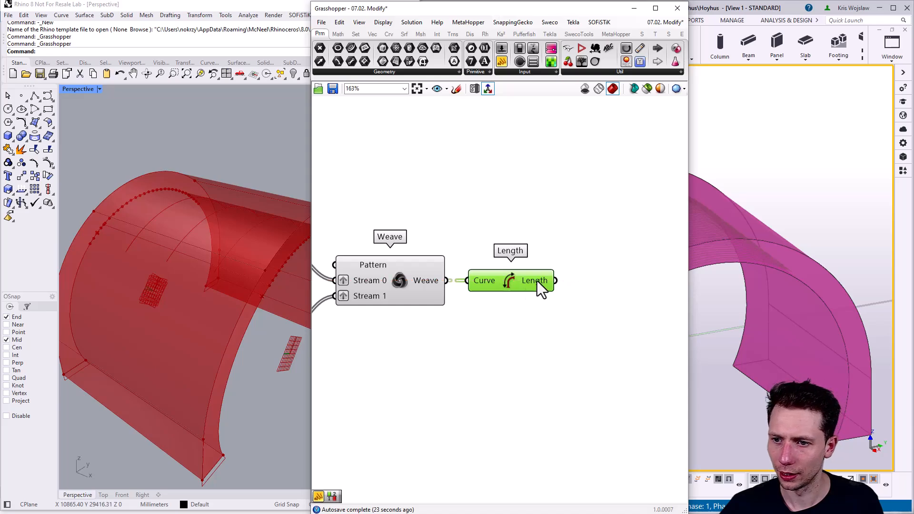
Step: Add a panel on the Length output and enlarge it to show all branches of curve lengths
{"action": "right_click_drag", "start_coordinate": [613, 304], "coordinate": [572, 299]}
{"action": "double_click", "coordinate": [576, 299]}
{"action": "type", "text": "//"}
{"action": "key", "text": "Return"}
{"action": "mouse_move", "coordinate": [537, 295]}
{"action": "left_mouse_down"}
{"action": "mouse_move", "coordinate": [559, 277]}
{"action": "mouse_move", "coordinate": [537, 280]}
{"action": "left_mouse_up"}
{"action": "right_click_drag", "start_coordinate": [580, 313], "coordinate": [514, 316]}
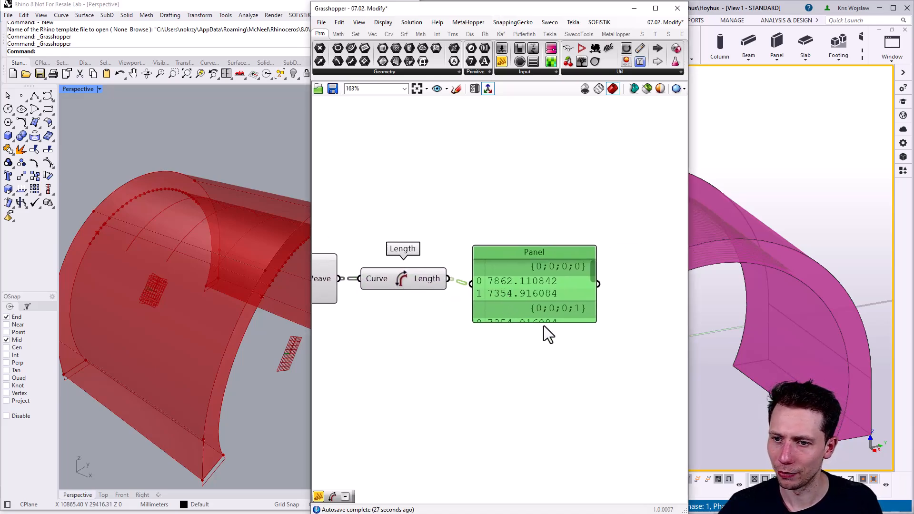
{"action": "left_click_drag", "start_coordinate": [543, 325], "coordinate": [583, 351]}
{"action": "scroll", "coordinate": [629, 413], "scroll_direction": "down", "scroll_amount": 2}
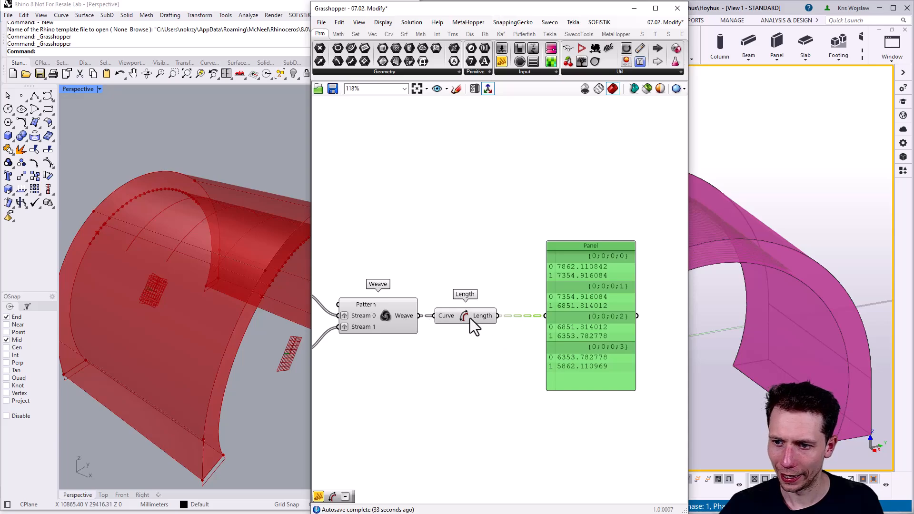
Step: Move the curve-lengths panel further away from the Length component to free up space
{"action": "scroll", "coordinate": [537, 320], "scroll_direction": "up", "scroll_amount": 2}
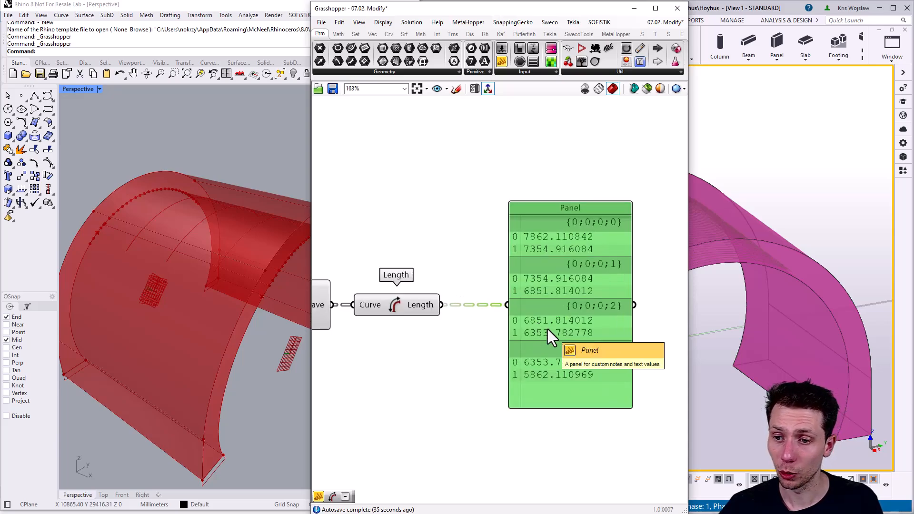
{"action": "right_click_drag", "start_coordinate": [536, 265], "coordinate": [490, 260]}
{"action": "left_click_drag", "start_coordinate": [495, 260], "coordinate": [550, 260]}
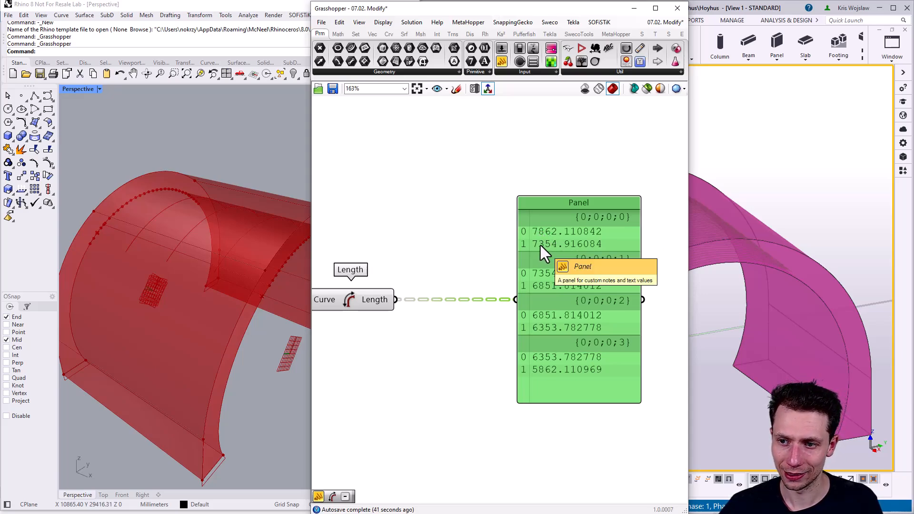
{"action": "left_click_drag", "start_coordinate": [541, 245], "coordinate": [550, 276]}
Step: Add an Extend Curve component above Length and connect the Weave output to its Curve input
{"action": "scroll", "coordinate": [543, 295], "scroll_direction": "down", "scroll_amount": 3}
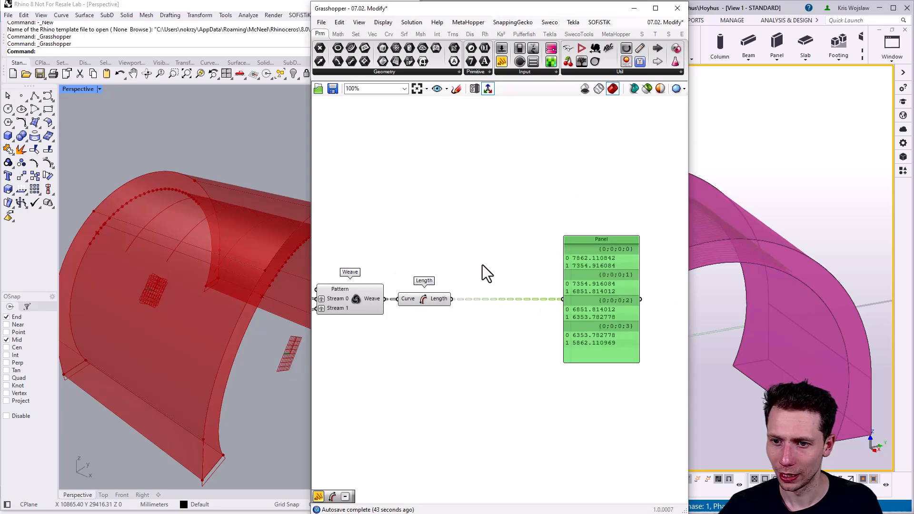
{"action": "double_click", "coordinate": [482, 260]}
{"action": "type", "text": "exte"}
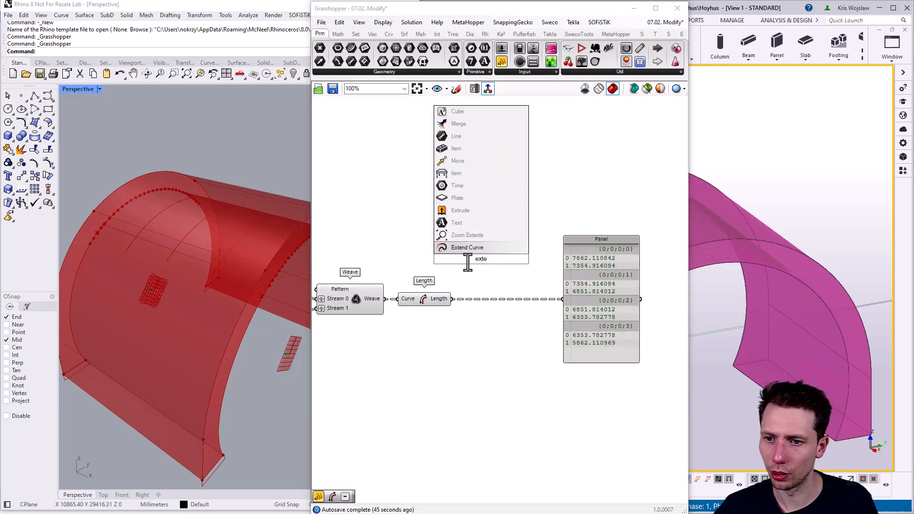
{"action": "key", "text": "Return"}
{"action": "right_click_drag", "start_coordinate": [402, 240], "coordinate": [382, 296]}
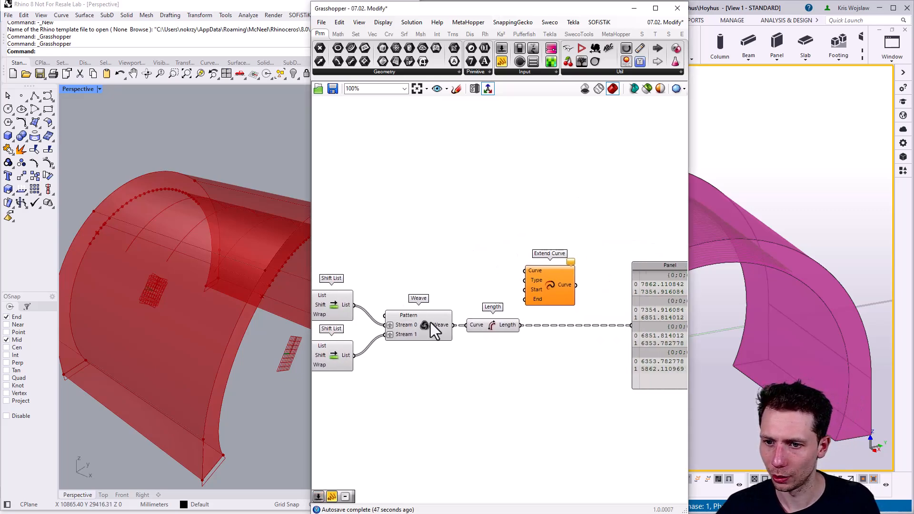
{"action": "left_click_drag", "start_coordinate": [455, 326], "coordinate": [533, 271]}
Step: Spread out the Extend Curve component and the lengths panel, and set Extend Curve's Type to Arc
{"action": "right_click_drag", "start_coordinate": [533, 286], "coordinate": [459, 309]}
{"action": "left_click_drag", "start_coordinate": [479, 307], "coordinate": [524, 264]}
{"action": "right_click_drag", "start_coordinate": [564, 324], "coordinate": [465, 326]}
{"action": "left_click_drag", "start_coordinate": [465, 326], "coordinate": [498, 327]}
{"action": "scroll", "coordinate": [434, 354], "scroll_direction": "up", "scroll_amount": 2}
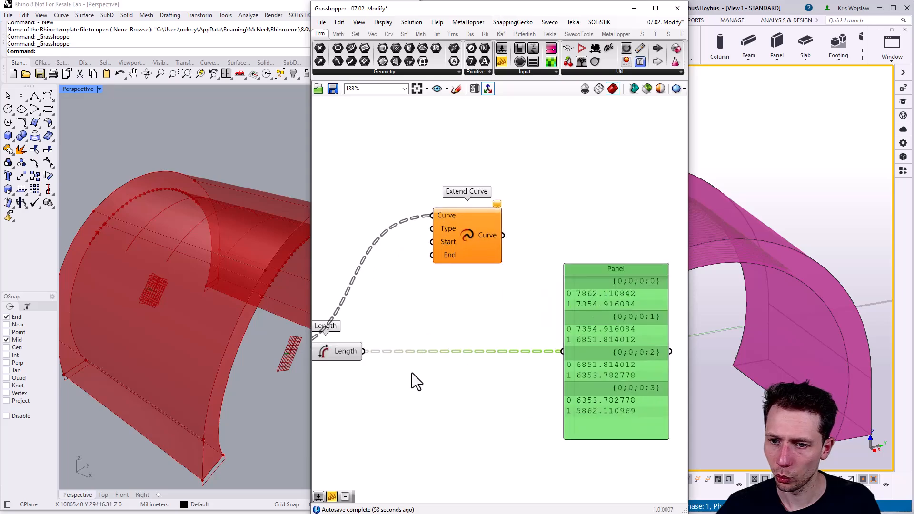
{"action": "right_click", "coordinate": [450, 227]}
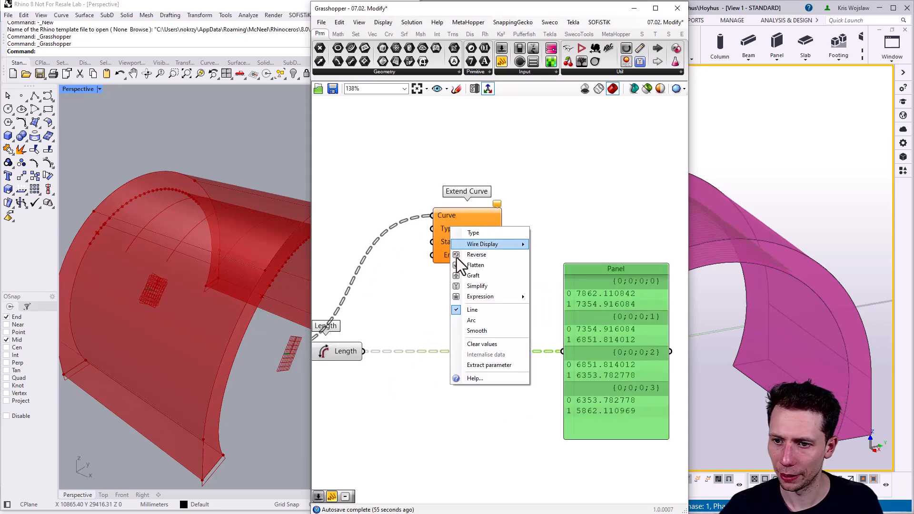
{"action": "left_click", "coordinate": [467, 325]}
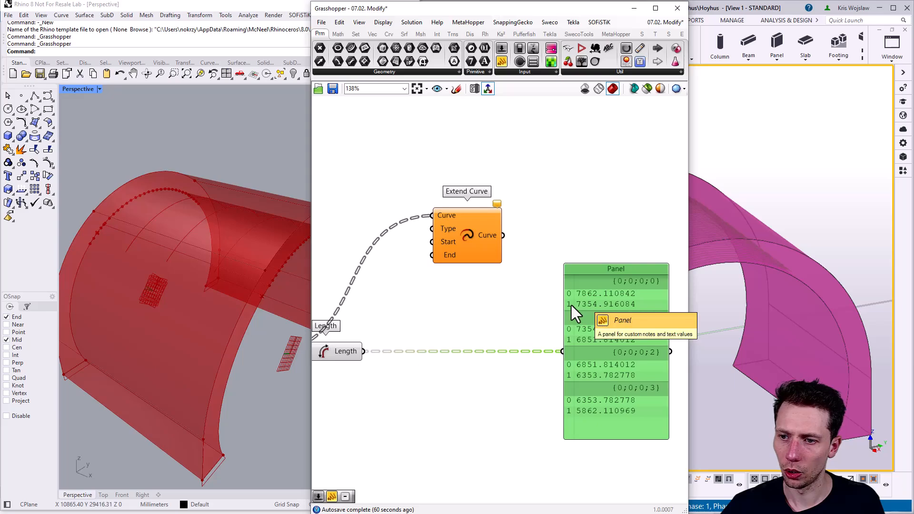
Step: Add a List Item component, feed the Length output into its List input, and add a +1 output
{"action": "double_click", "coordinate": [398, 408]}
{"action": "type", "text": "li"}
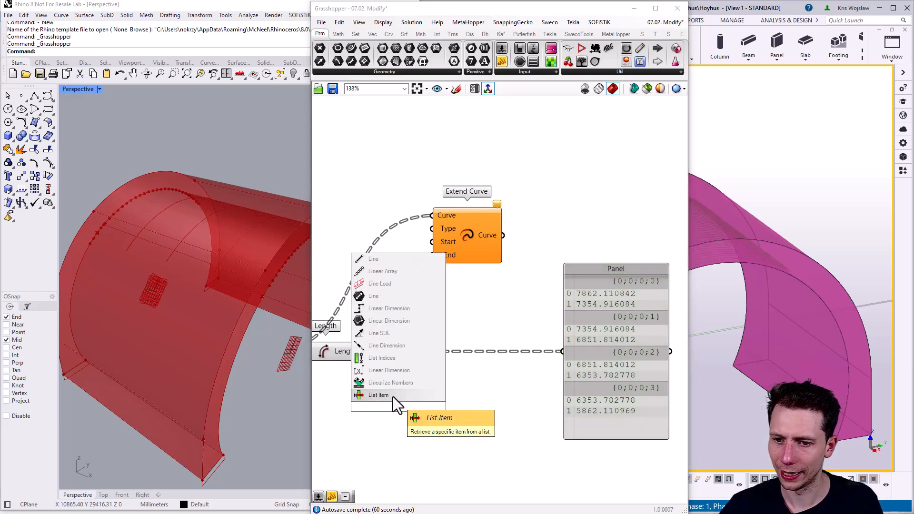
{"action": "left_click", "coordinate": [392, 396]}
{"action": "scroll", "coordinate": [392, 394], "scroll_direction": "up", "scroll_amount": 3}
{"action": "left_click_drag", "start_coordinate": [345, 326], "coordinate": [349, 394]}
{"action": "scroll", "coordinate": [386, 437], "scroll_direction": "up", "scroll_amount": 3}
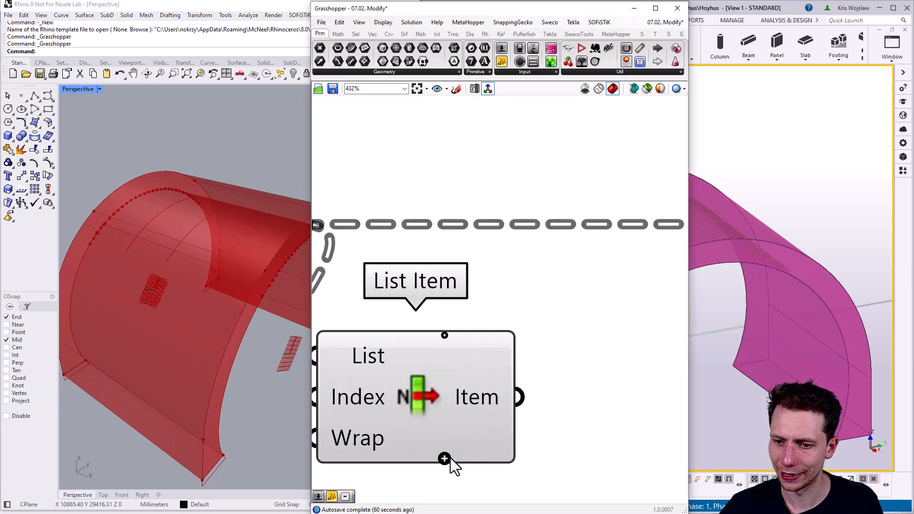
{"action": "left_click", "coordinate": [444, 459]}
Step: Add a Subtraction component and connect List Item's i and +1 outputs to its A and B inputs
{"action": "scroll", "coordinate": [416, 414], "scroll_direction": "down", "scroll_amount": 5}
{"action": "double_click", "coordinate": [477, 389]}
{"action": "type", "text": "subtraction"}
{"action": "key", "text": "Return"}
{"action": "right_click_drag", "start_coordinate": [404, 360], "coordinate": [403, 347]}
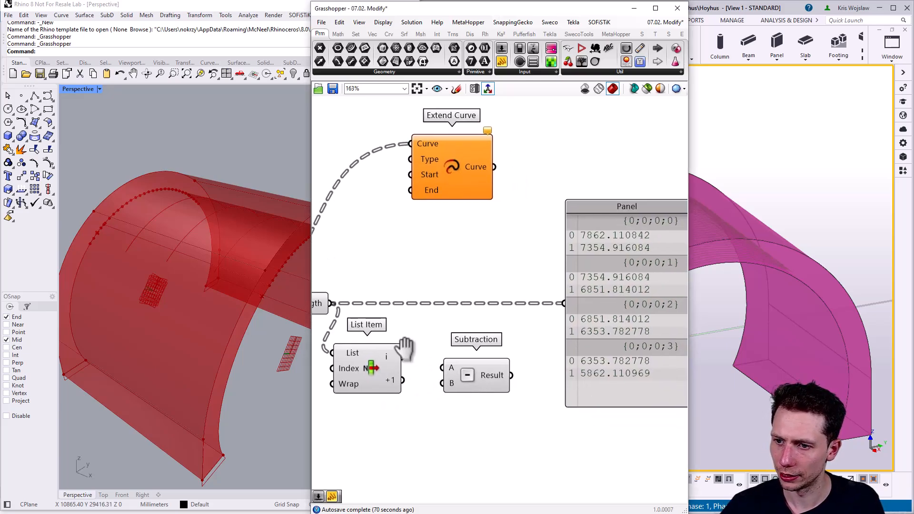
{"action": "left_click_drag", "start_coordinate": [403, 356], "coordinate": [433, 387]}
Step: Connect the Subtraction result to the panel and rearrange the panel, Subtraction and Extend Curve for more room
{"action": "left_click_drag", "start_coordinate": [496, 365], "coordinate": [563, 304]}
{"action": "right_click_drag", "start_coordinate": [527, 313], "coordinate": [483, 317]}
{"action": "left_click_drag", "start_coordinate": [572, 308], "coordinate": [635, 299]}
{"action": "left_click_drag", "start_coordinate": [440, 379], "coordinate": [438, 360]}
{"action": "left_click_drag", "start_coordinate": [398, 196], "coordinate": [480, 188]}
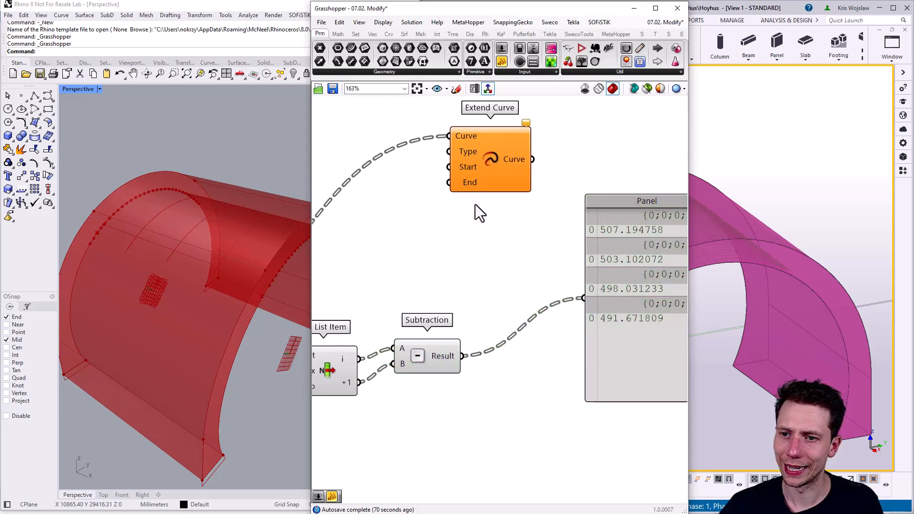
Step: Add a Division component with the Subtraction result in A and a new panel containing 2 in B
{"action": "double_click", "coordinate": [486, 267]}
{"action": "type", "text": "/"}
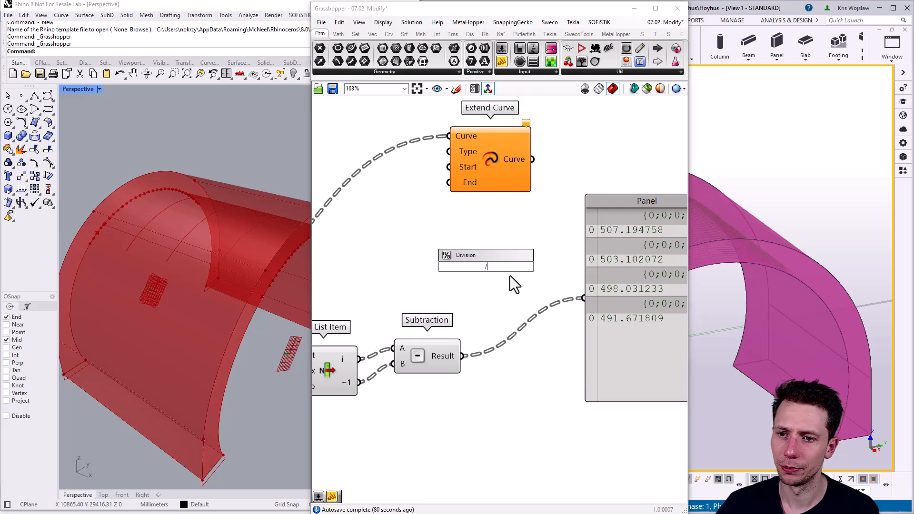
{"action": "key", "text": "Return"}
{"action": "left_click_drag", "start_coordinate": [462, 356], "coordinate": [451, 259]}
{"action": "double_click", "coordinate": [391, 278]}
{"action": "type", "text": "//2"}
{"action": "key", "text": "Return"}
{"action": "left_click_drag", "start_coordinate": [404, 276], "coordinate": [455, 286]}
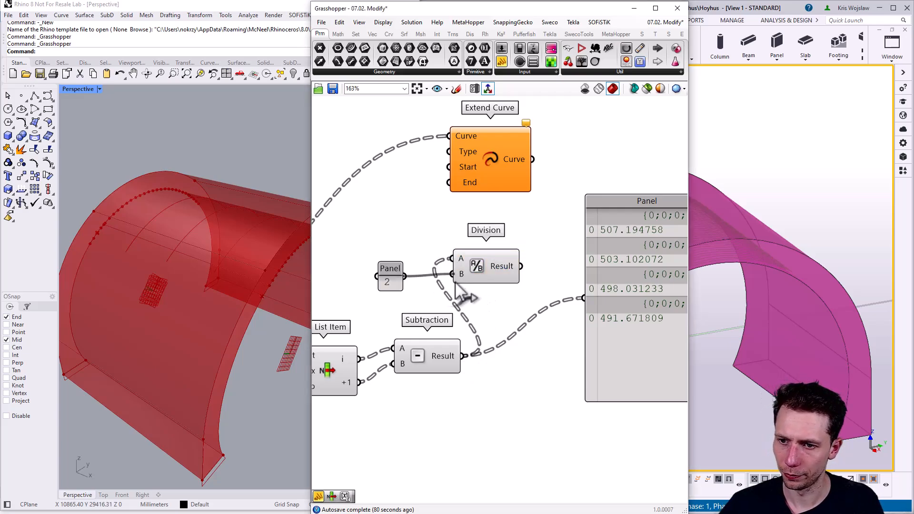
{"action": "mouse_move", "coordinate": [509, 275]}
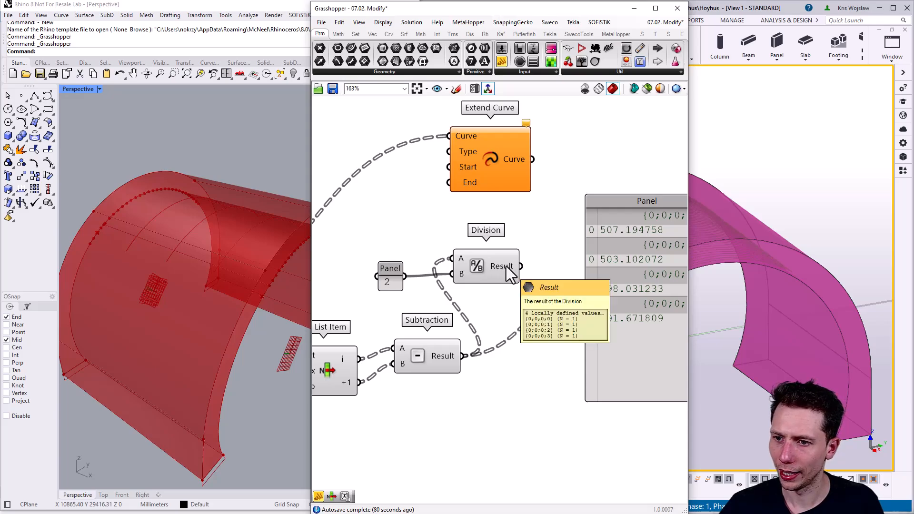
{"action": "right_click_drag", "start_coordinate": [510, 275], "coordinate": [462, 275]}
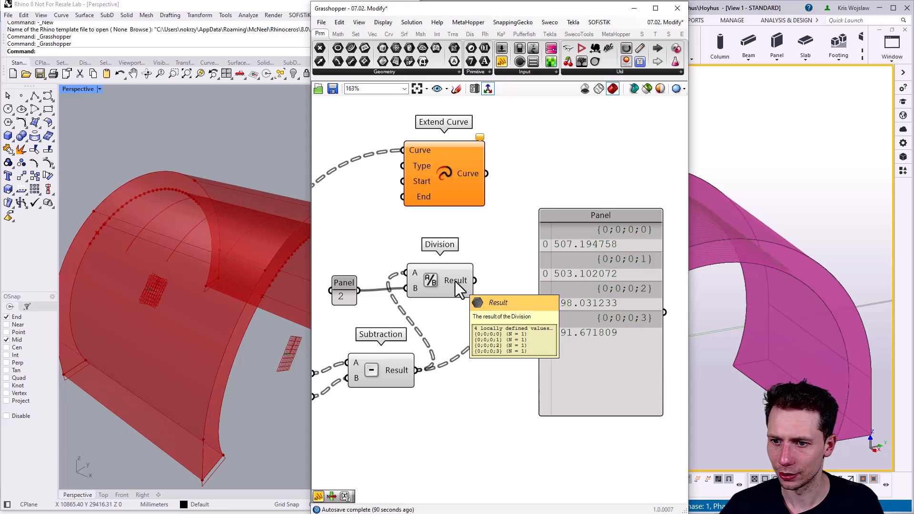
Step: Add a second List Item component near Extend Curve and feed the Weave output into its List input
{"action": "mouse_move", "coordinate": [420, 147]}
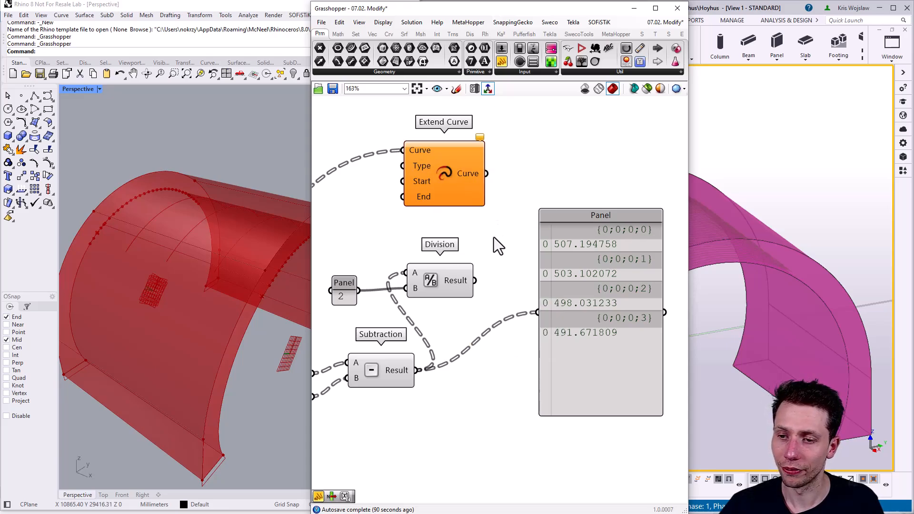
{"action": "scroll", "coordinate": [502, 268], "scroll_direction": "down", "scroll_amount": 2}
{"action": "right_click_drag", "start_coordinate": [468, 182], "coordinate": [573, 203]}
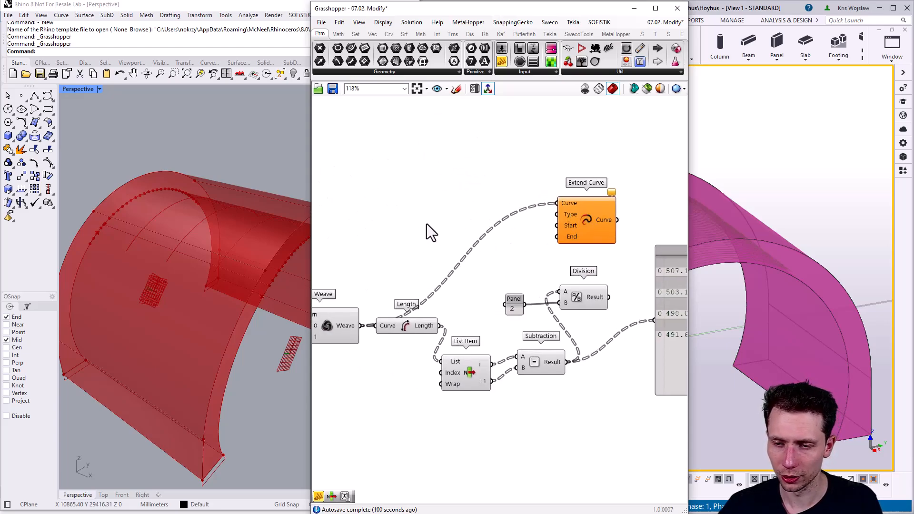
{"action": "type", "text": "li"}
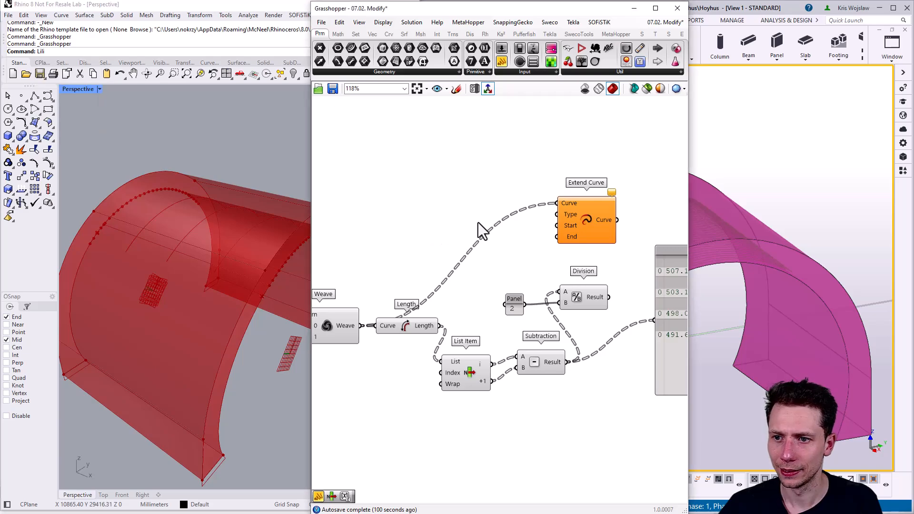
{"action": "double_click", "coordinate": [477, 221]}
{"action": "type", "text": "li"}
{"action": "left_click", "coordinate": [469, 211]}
{"action": "left_click_drag", "start_coordinate": [360, 325], "coordinate": [453, 210]}
{"action": "scroll", "coordinate": [469, 209], "scroll_direction": "up", "scroll_amount": 4}
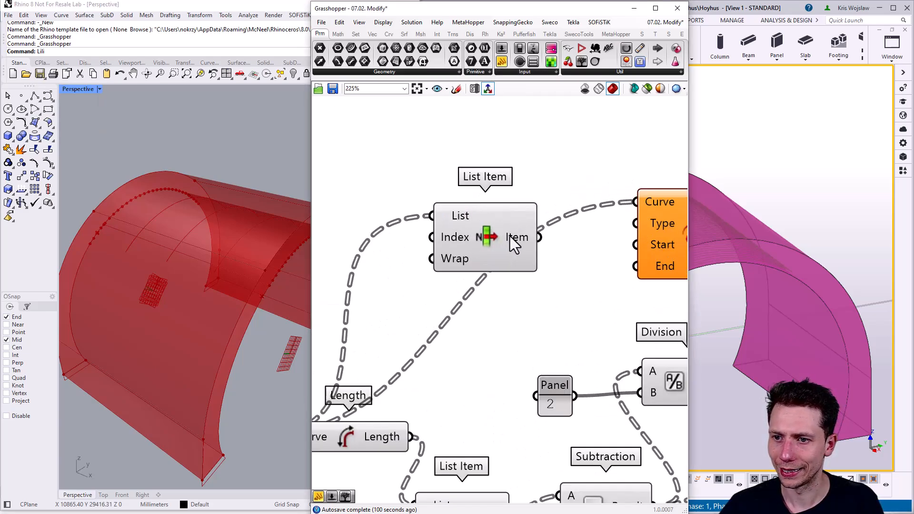
Step: Add a +1 output to the new List Item and connect that output to Extend Curve's Curve input
{"action": "left_click_drag", "start_coordinate": [509, 236], "coordinate": [570, 171]}
{"action": "right_click_drag", "start_coordinate": [574, 184], "coordinate": [433, 288]}
{"action": "scroll", "coordinate": [383, 285], "scroll_direction": "up", "scroll_amount": 3}
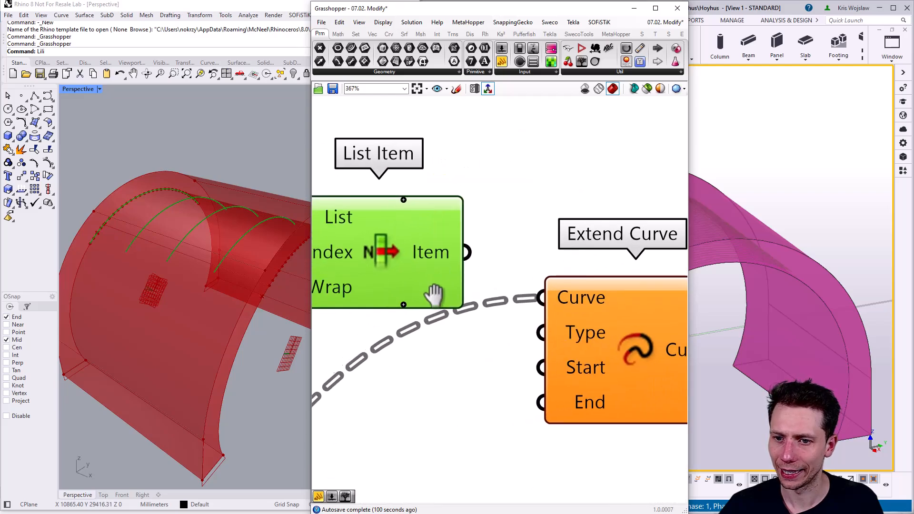
{"action": "left_click", "coordinate": [398, 306]}
{"action": "scroll", "coordinate": [401, 305], "scroll_direction": "down", "scroll_amount": 2}
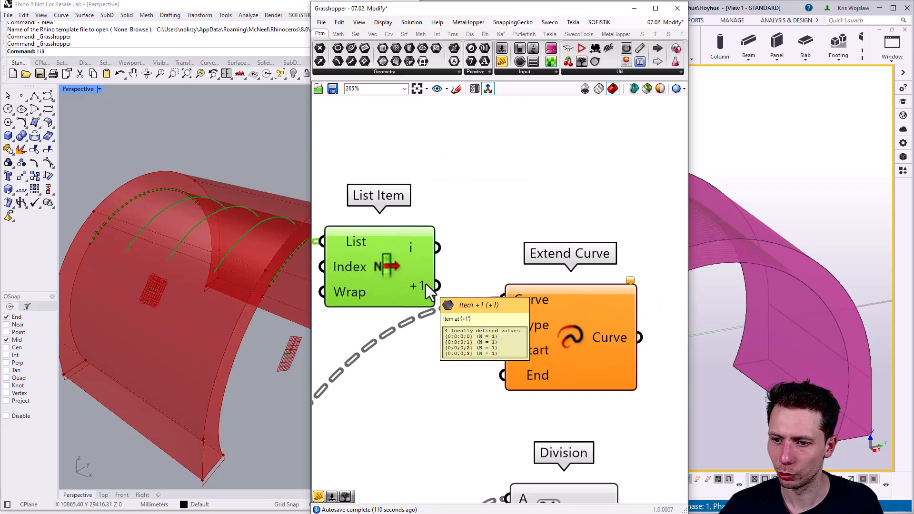
{"action": "scroll", "coordinate": [425, 284], "scroll_direction": "down", "scroll_amount": 2}
{"action": "left_click_drag", "start_coordinate": [433, 239], "coordinate": [476, 248]}
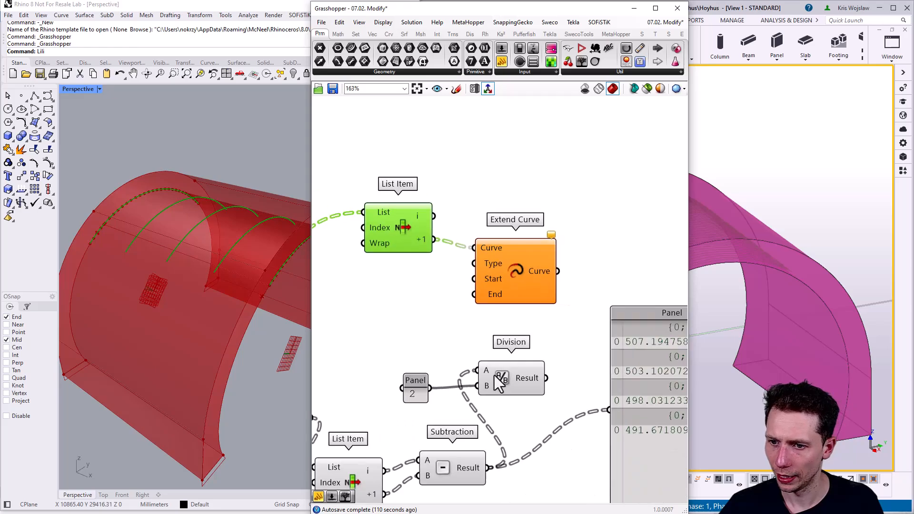
Step: Connect the Division result to both the Start and End inputs of Extend Curve and preview the extended curves
{"action": "left_click_drag", "start_coordinate": [545, 378], "coordinate": [474, 278]}
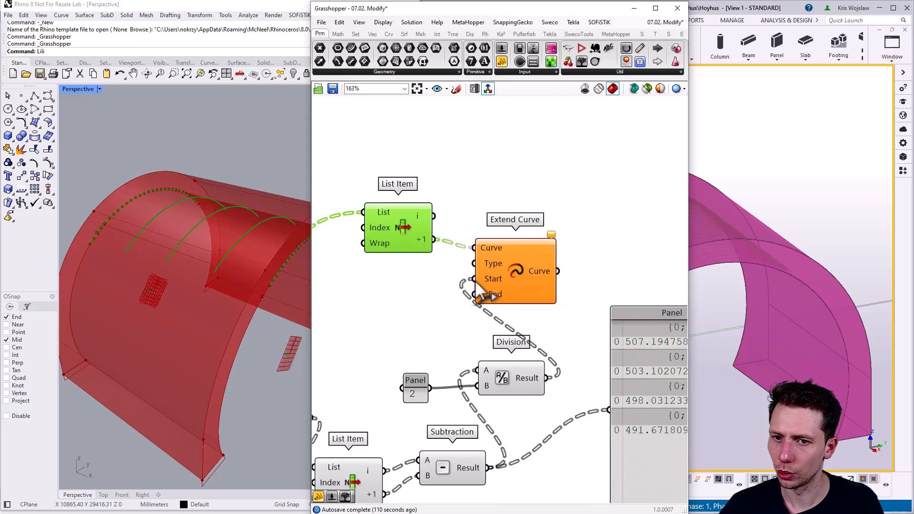
{"action": "left_click", "coordinate": [541, 275]}
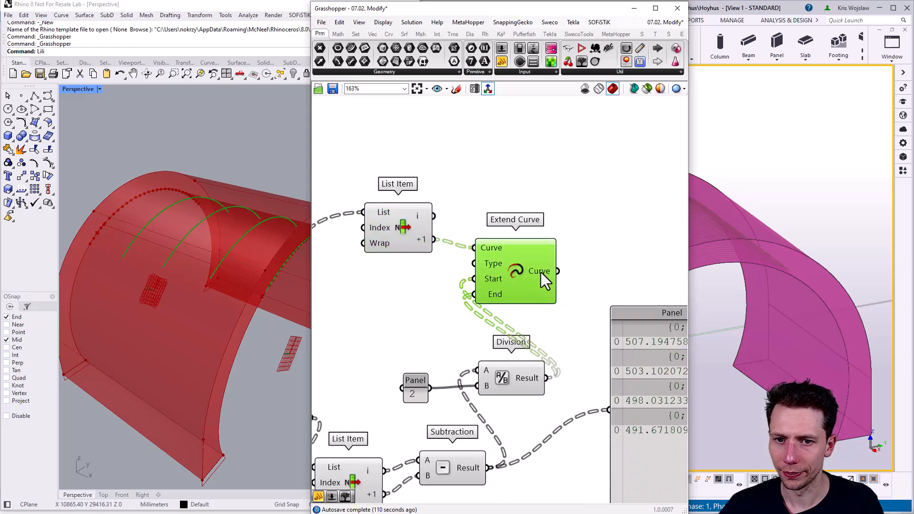
{"action": "scroll", "coordinate": [157, 240], "scroll_direction": "up", "scroll_amount": 3}
{"action": "scroll", "coordinate": [490, 269], "scroll_direction": "down", "scroll_amount": 3}
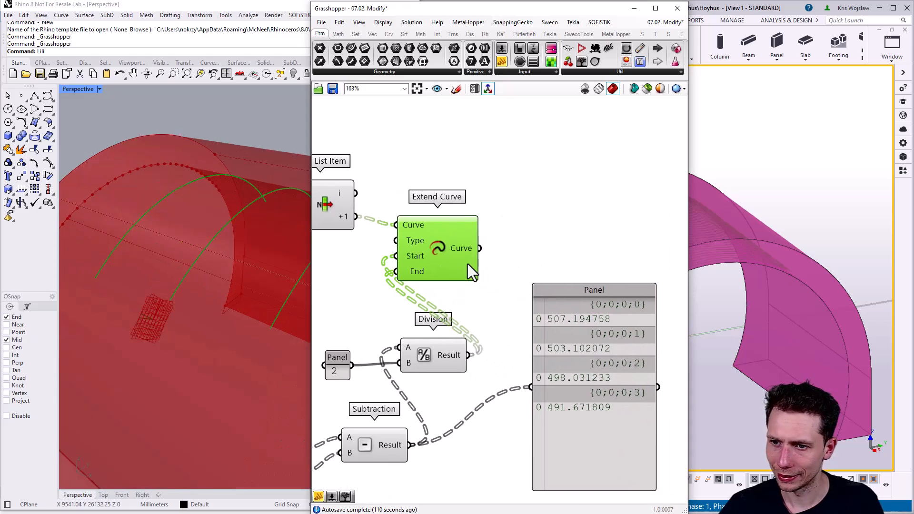
Step: Add a Merge component with List Item's i output in D1 and the Extend Curve output in D2
{"action": "left_click_drag", "start_coordinate": [549, 317], "coordinate": [582, 287]}
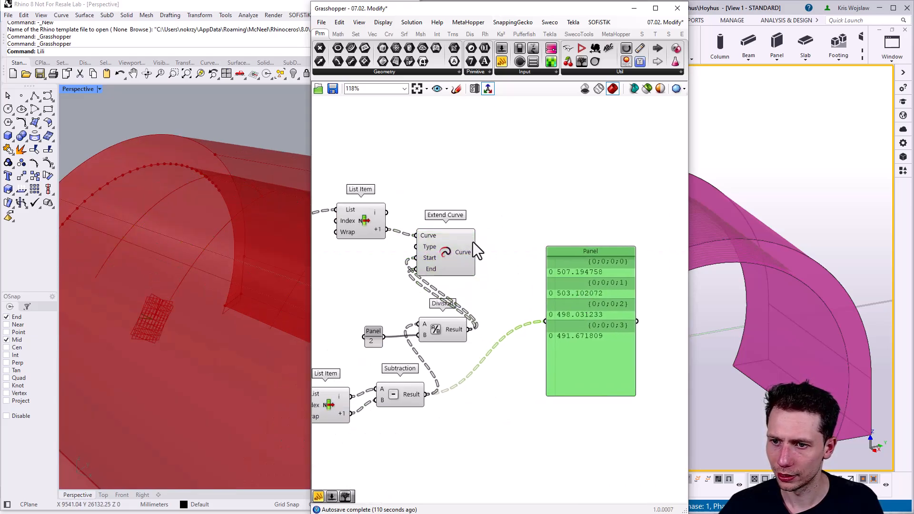
{"action": "double_click", "coordinate": [517, 223]}
{"action": "type", "text": "memerr"}
{"action": "key", "text": "Return"}
{"action": "left_click_drag", "start_coordinate": [485, 209], "coordinate": [484, 211]}
{"action": "left_click_drag", "start_coordinate": [476, 252], "coordinate": [496, 222]}
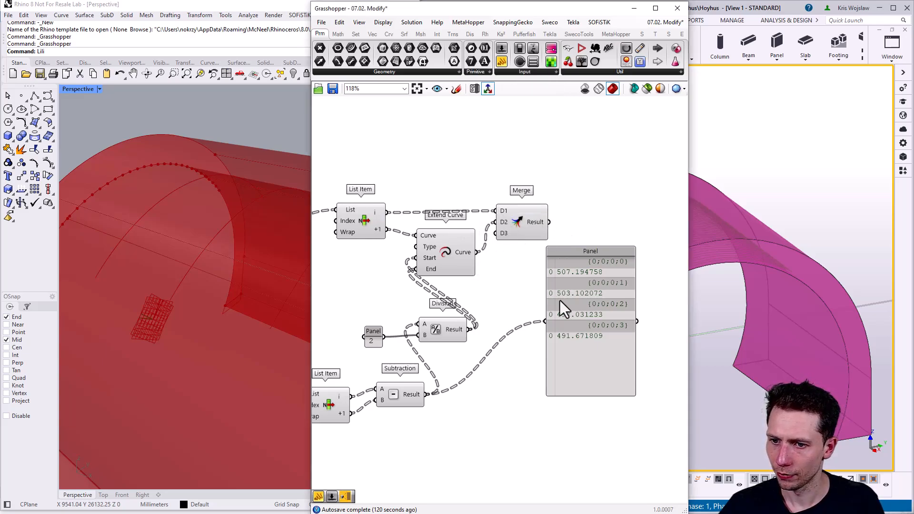
Step: Check the merged curves' lengths by wiring Merge's Result through a copied Length component into the panel
{"action": "left_click_drag", "start_coordinate": [554, 295], "coordinate": [623, 286]}
{"action": "right_click_drag", "start_coordinate": [585, 276], "coordinate": [523, 272]}
{"action": "mouse_move", "coordinate": [464, 313]}
{"action": "right_mouse_down"}
{"action": "mouse_move", "coordinate": [516, 295]}
{"action": "mouse_move", "coordinate": [468, 314]}
{"action": "right_mouse_up"}
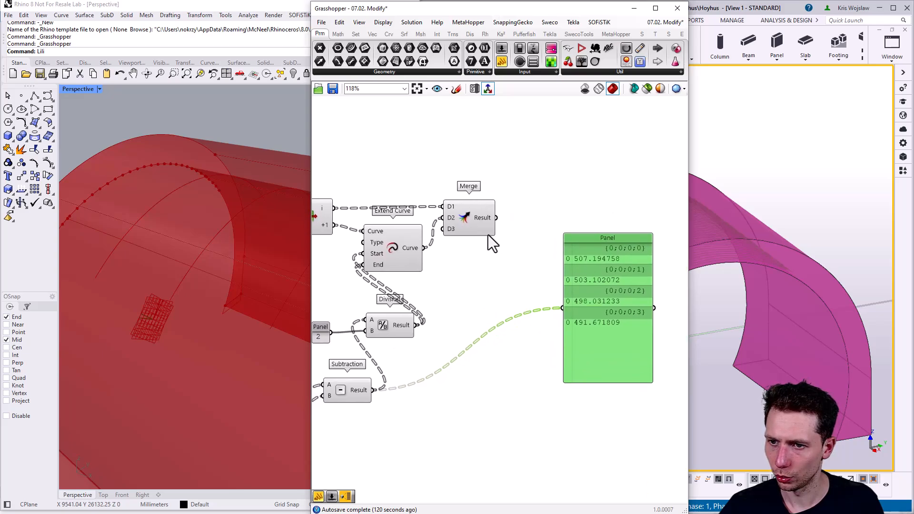
{"action": "left_click_drag", "start_coordinate": [506, 230], "coordinate": [485, 305]}
{"action": "right_click_drag", "start_coordinate": [462, 312], "coordinate": [537, 296]}
{"action": "right_click_drag", "start_coordinate": [380, 343], "coordinate": [464, 343]}
{"action": "left_click_drag", "start_coordinate": [359, 330], "coordinate": [510, 266]}
{"action": "scroll", "coordinate": [489, 300], "scroll_direction": "down", "scroll_amount": 4}
{"action": "scroll", "coordinate": [608, 267], "scroll_direction": "up", "scroll_amount": 4}
{"action": "right_click_drag", "start_coordinate": [516, 287], "coordinate": [464, 303]}
{"action": "left_click_drag", "start_coordinate": [552, 304], "coordinate": [577, 234]}
{"action": "left_click_drag", "start_coordinate": [529, 281], "coordinate": [538, 292]}
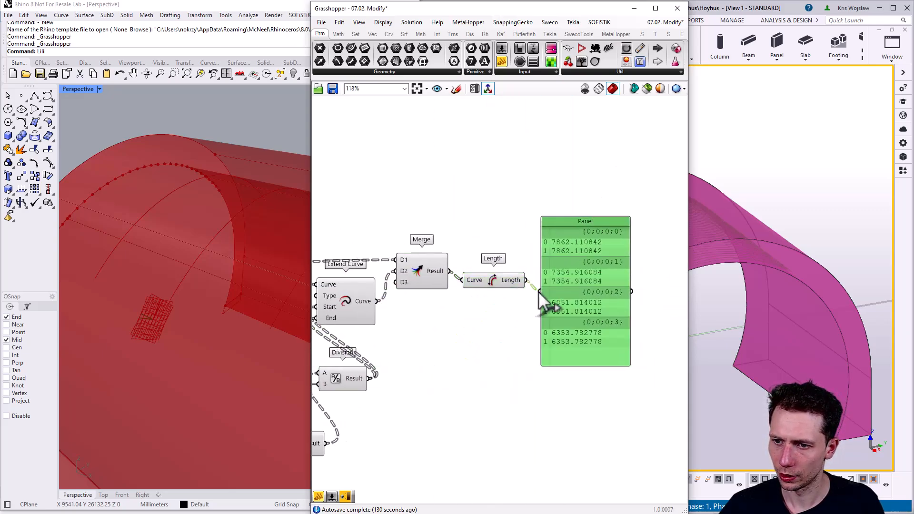
{"action": "scroll", "coordinate": [569, 283], "scroll_direction": "up", "scroll_amount": 2}
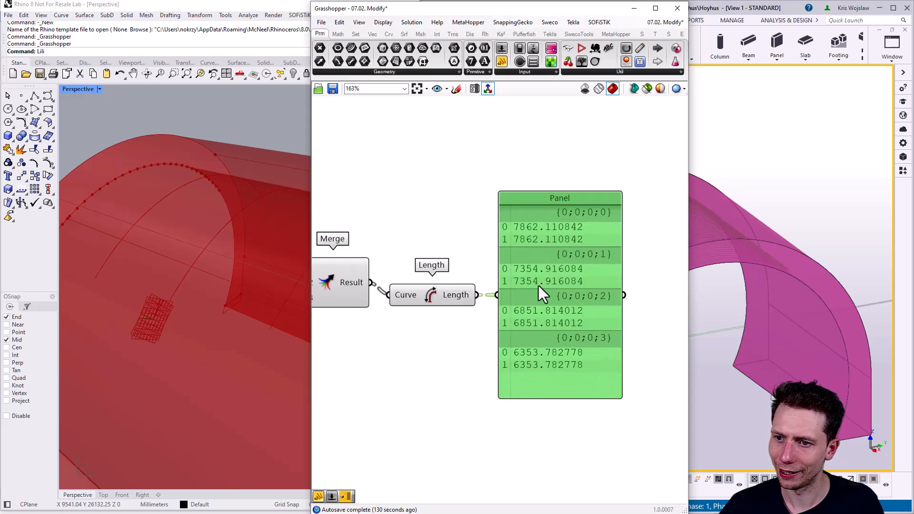
{"action": "scroll", "coordinate": [585, 241], "scroll_direction": "down", "scroll_amount": 3}
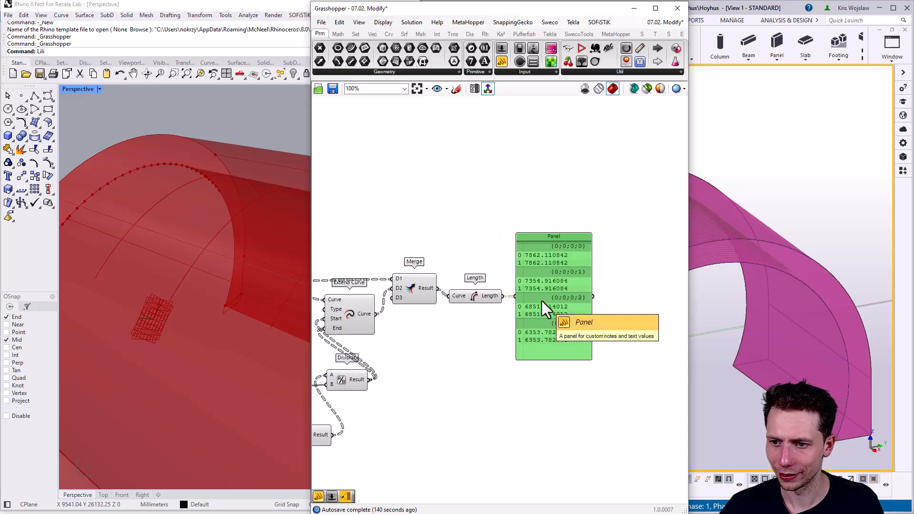
Step: Delete the panel and the Length component after Merge, and preview the merged curves in the Rhino viewport
{"action": "key", "text": "Delete"}
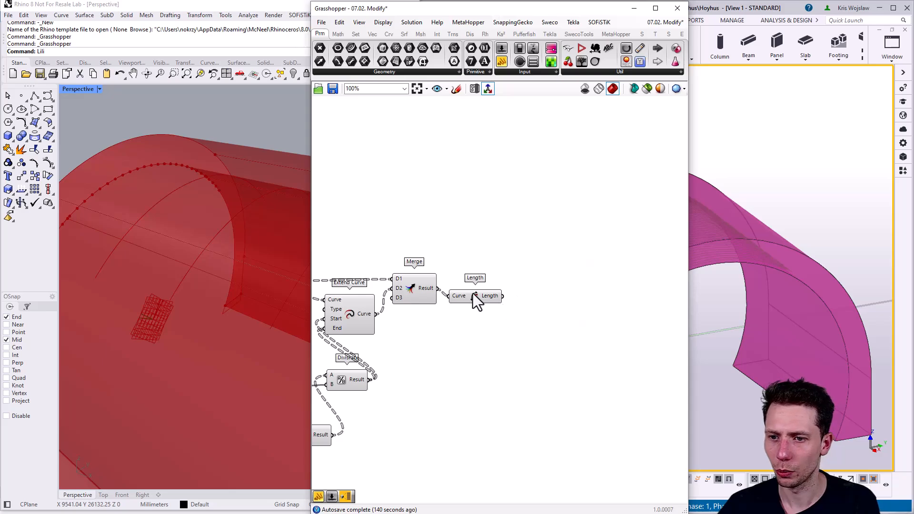
{"action": "left_click", "coordinate": [473, 293]}
{"action": "key", "text": "Delete"}
{"action": "left_click", "coordinate": [415, 288]}
{"action": "scroll", "coordinate": [166, 234], "scroll_direction": "down", "scroll_amount": 5}
{"action": "right_click_drag", "start_coordinate": [167, 234], "coordinate": [188, 249]}
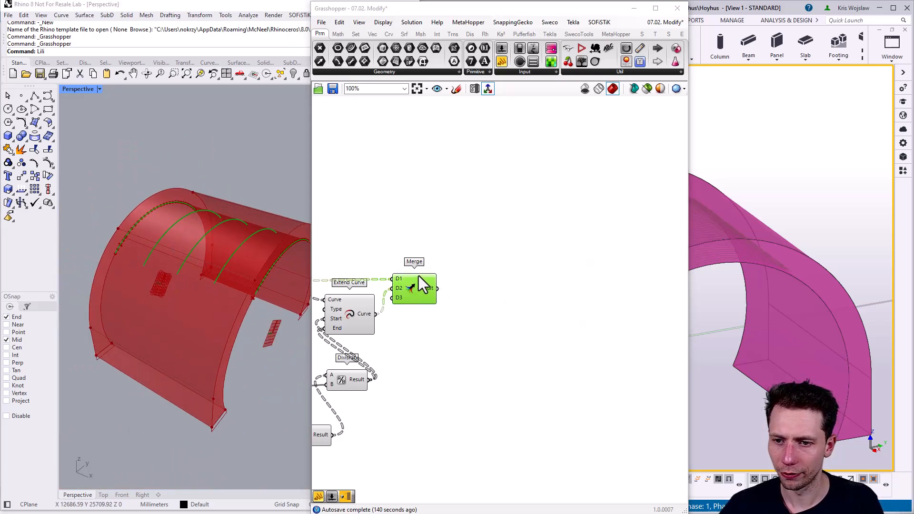
Step: Move the Grasshopper window to reveal more of the Tekla model and locate the Data parameter feeding the first Expand Object
{"action": "scroll", "coordinate": [447, 287], "scroll_direction": "down", "scroll_amount": 3}
{"action": "left_click_drag", "start_coordinate": [539, 14], "coordinate": [398, 28]}
{"action": "scroll", "coordinate": [424, 284], "scroll_direction": "down", "scroll_amount": 3}
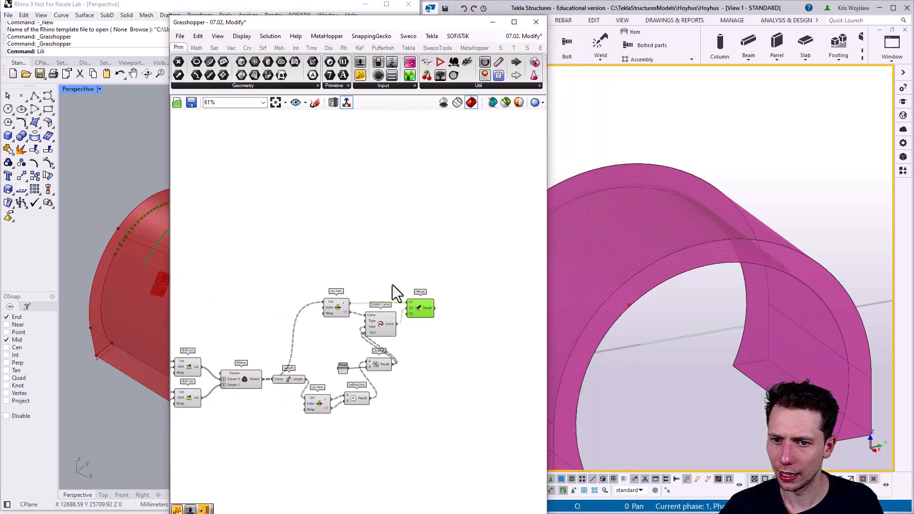
{"action": "scroll", "coordinate": [372, 310], "scroll_direction": "up", "scroll_amount": 2}
{"action": "scroll", "coordinate": [249, 280], "scroll_direction": "up", "scroll_amount": 3}
{"action": "left_click", "coordinate": [239, 286]}
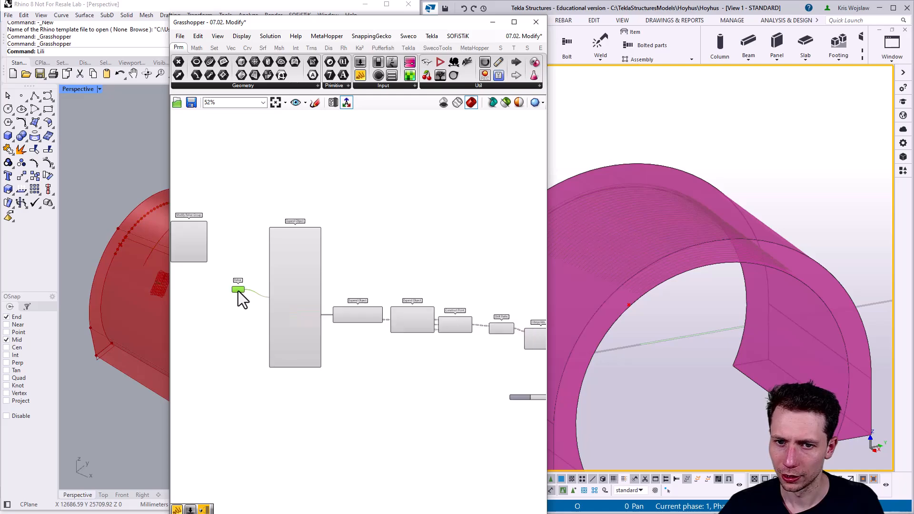
{"action": "scroll", "coordinate": [238, 290], "scroll_direction": "down", "scroll_amount": 1}
{"action": "scroll", "coordinate": [436, 288], "scroll_direction": "up", "scroll_amount": 5}
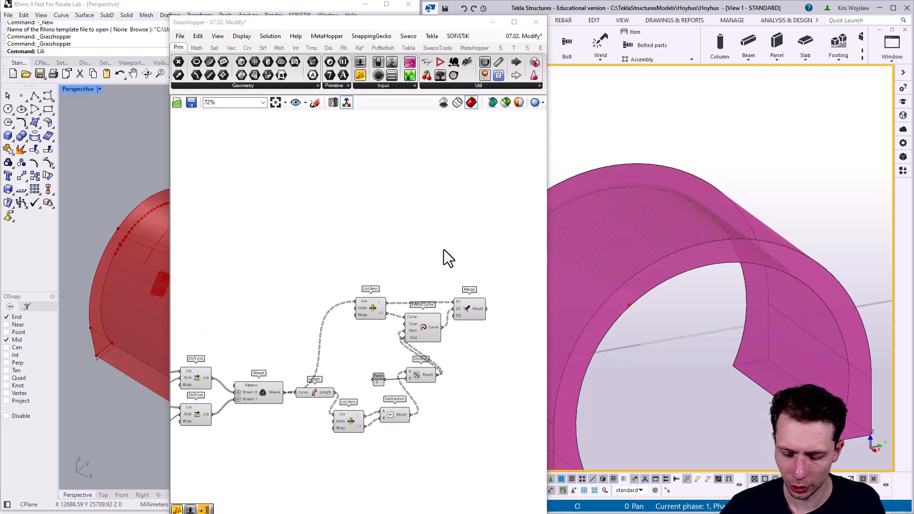
Step: Add a Modify Rebar Group component above Merge and turn off Graft on its Shape input
{"action": "double_click", "coordinate": [444, 249]}
{"action": "type", "text": "modi"}
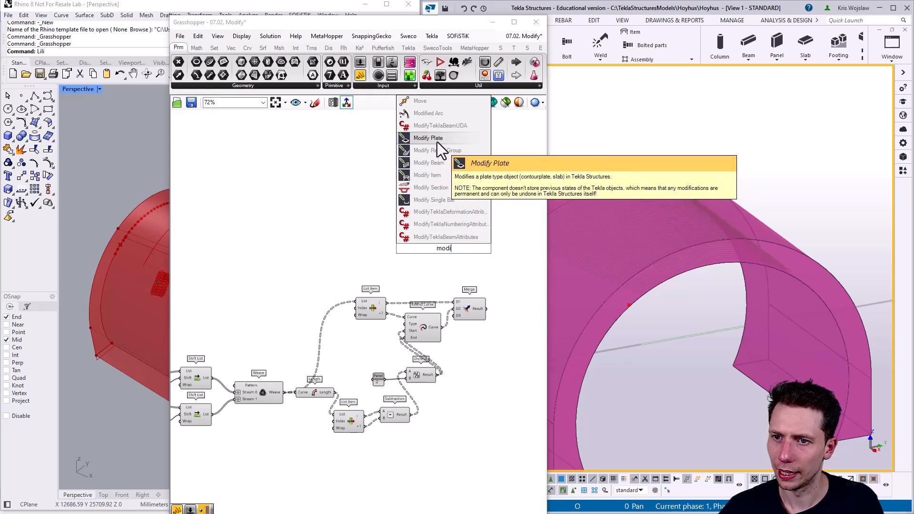
{"action": "left_click", "coordinate": [443, 157]}
{"action": "scroll", "coordinate": [495, 310], "scroll_direction": "up", "scroll_amount": 2}
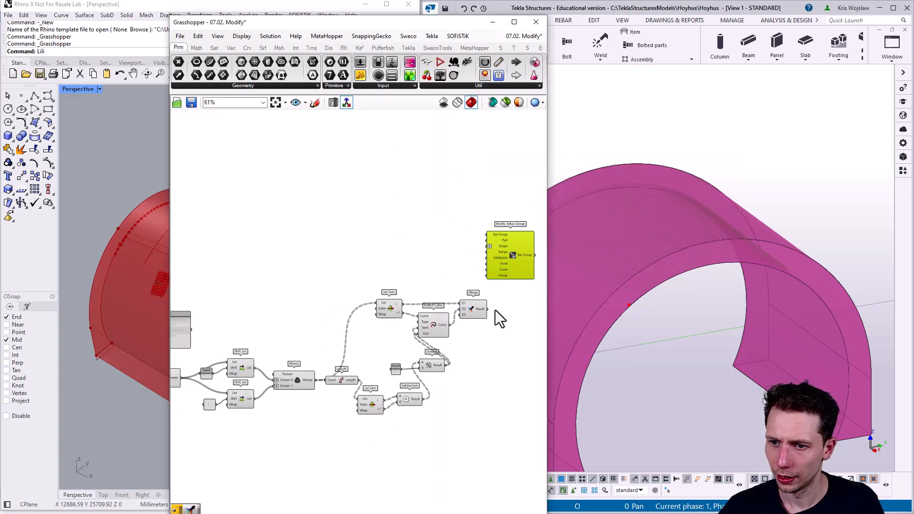
{"action": "right_click_drag", "start_coordinate": [494, 310], "coordinate": [437, 302]}
{"action": "scroll", "coordinate": [438, 304], "scroll_direction": "up", "scroll_amount": 2}
{"action": "mouse_move", "coordinate": [416, 325]}
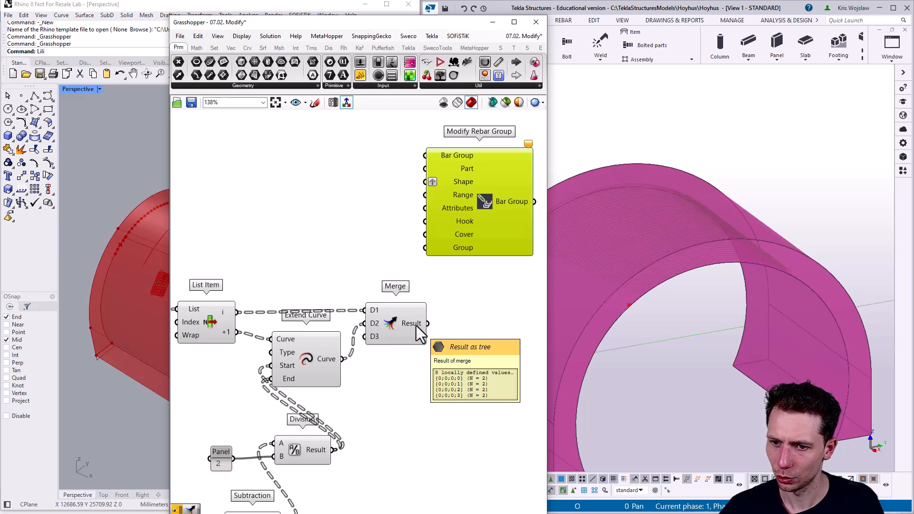
{"action": "right_click", "coordinate": [450, 181]}
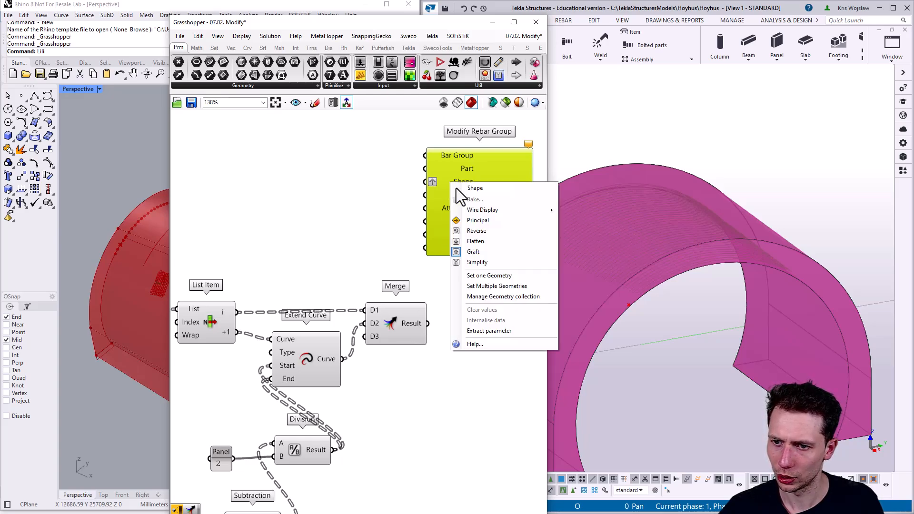
{"action": "left_click", "coordinate": [475, 252]}
Step: Connect the Data parameter at the start of the definition to Modify Rebar Group's Bar Group input
{"action": "scroll", "coordinate": [447, 309], "scroll_direction": "down", "scroll_amount": 7}
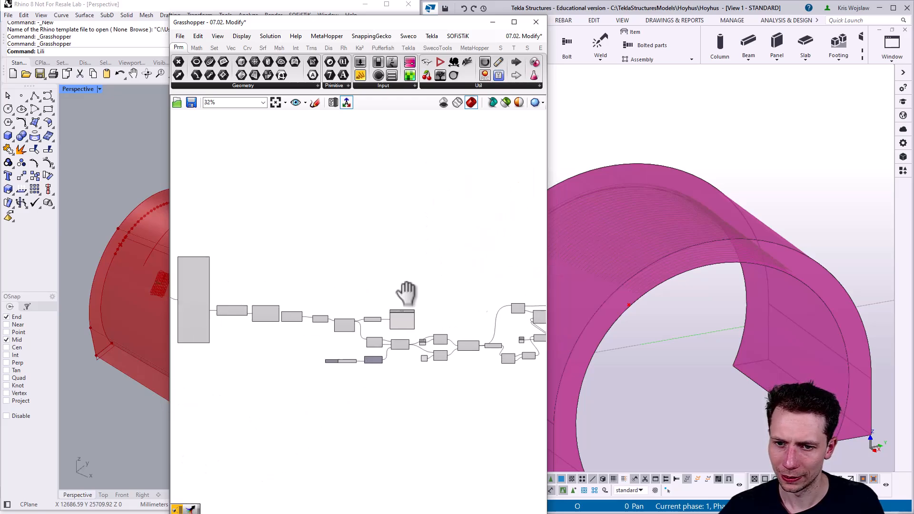
{"action": "scroll", "coordinate": [196, 295], "scroll_direction": "up", "scroll_amount": 5}
{"action": "scroll", "coordinate": [242, 361], "scroll_direction": "down", "scroll_amount": 8}
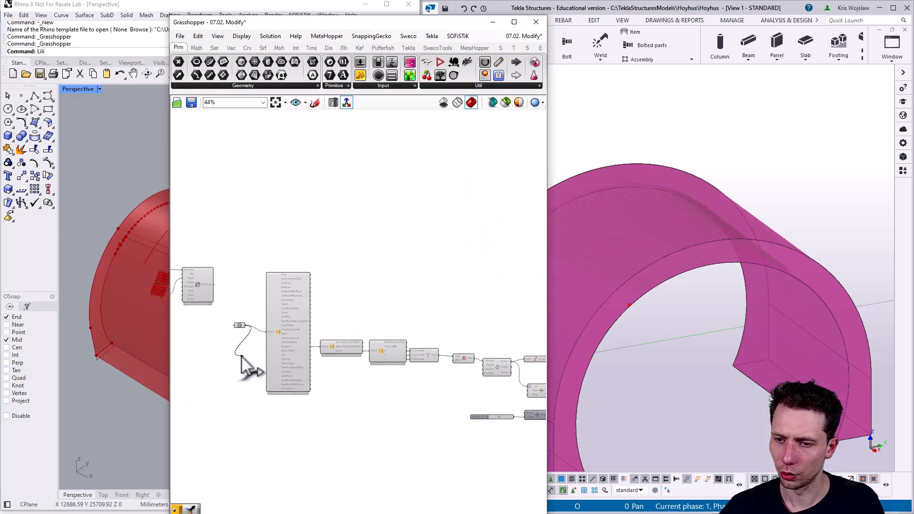
{"action": "scroll", "coordinate": [469, 345], "scroll_direction": "up", "scroll_amount": 9}
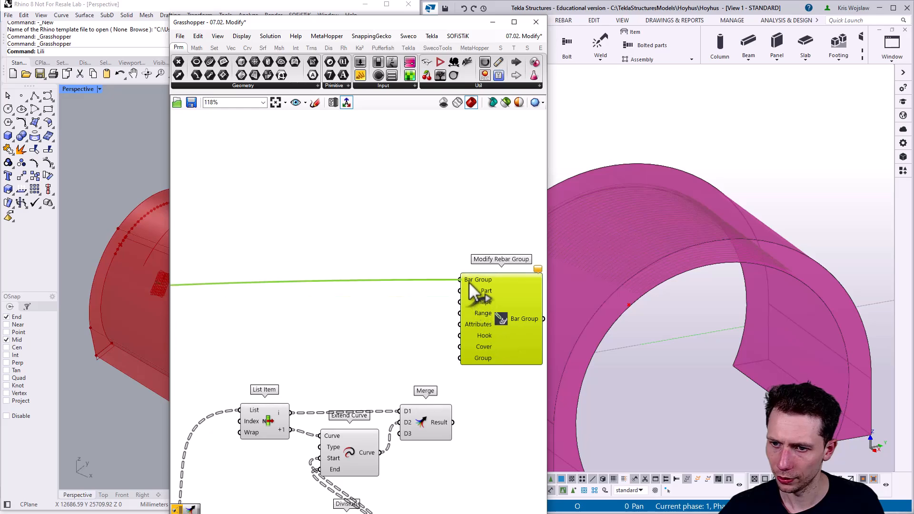
{"action": "right_click_drag", "start_coordinate": [426, 352], "coordinate": [340, 331]}
Step: Reposition Modify Rebar Group, connect Merge's Result to its Shape input, and read the component's message
{"action": "left_click_drag", "start_coordinate": [401, 320], "coordinate": [438, 325]}
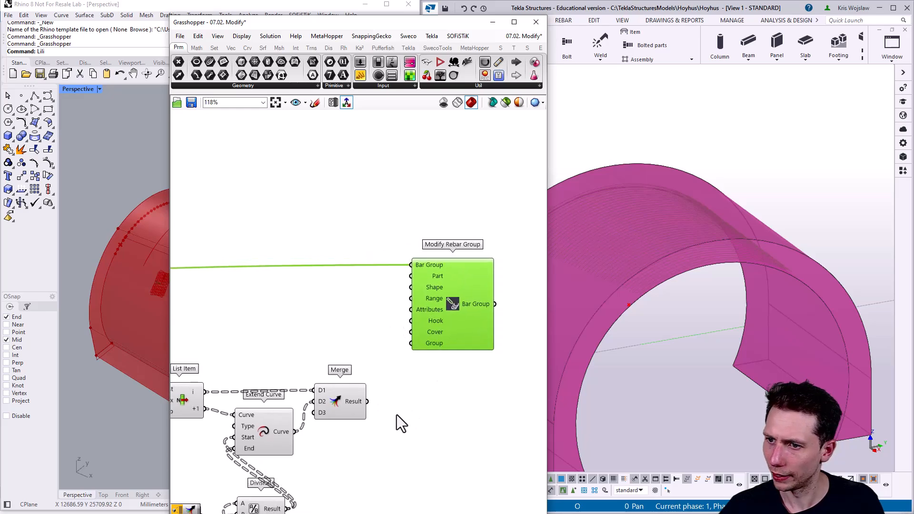
{"action": "scroll", "coordinate": [396, 415], "scroll_direction": "up", "scroll_amount": 3}
{"action": "left_click_drag", "start_coordinate": [349, 393], "coordinate": [413, 213]}
{"action": "right_click_drag", "start_coordinate": [409, 240], "coordinate": [291, 248]}
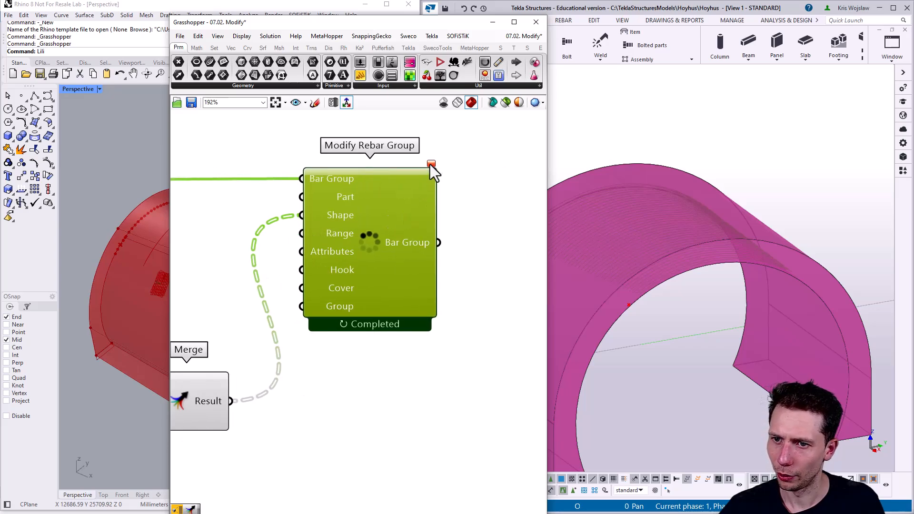
{"action": "mouse_move", "coordinate": [432, 162]}
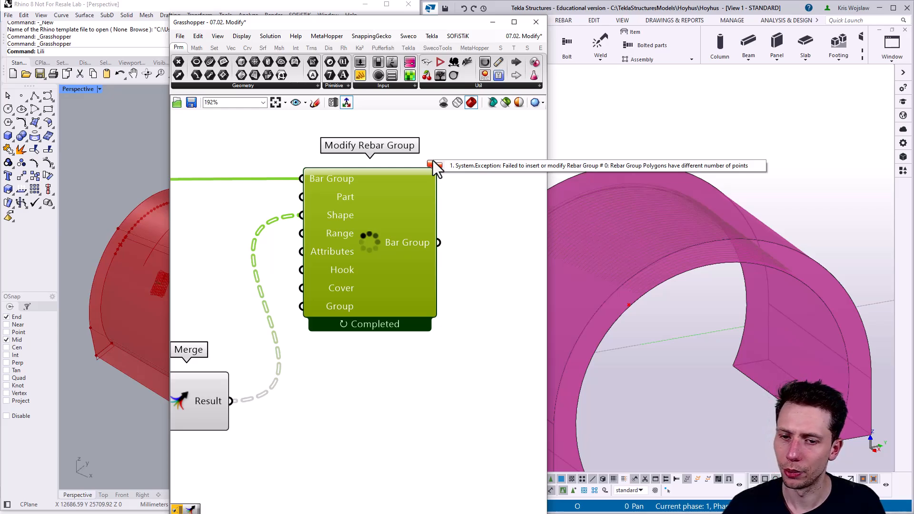
Step: Move Modify Rebar Group farther from Merge and add a Rebuild Curve component between them
{"action": "scroll", "coordinate": [245, 405], "scroll_direction": "down", "scroll_amount": 2}
{"action": "left_click", "coordinate": [270, 372]}
{"action": "right_click_drag", "start_coordinate": [271, 372], "coordinate": [304, 349]}
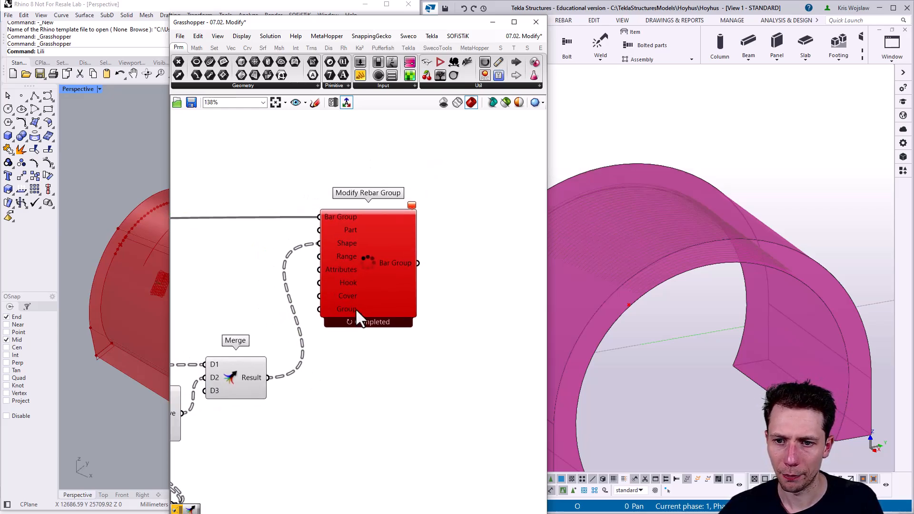
{"action": "left_click_drag", "start_coordinate": [359, 305], "coordinate": [450, 293]}
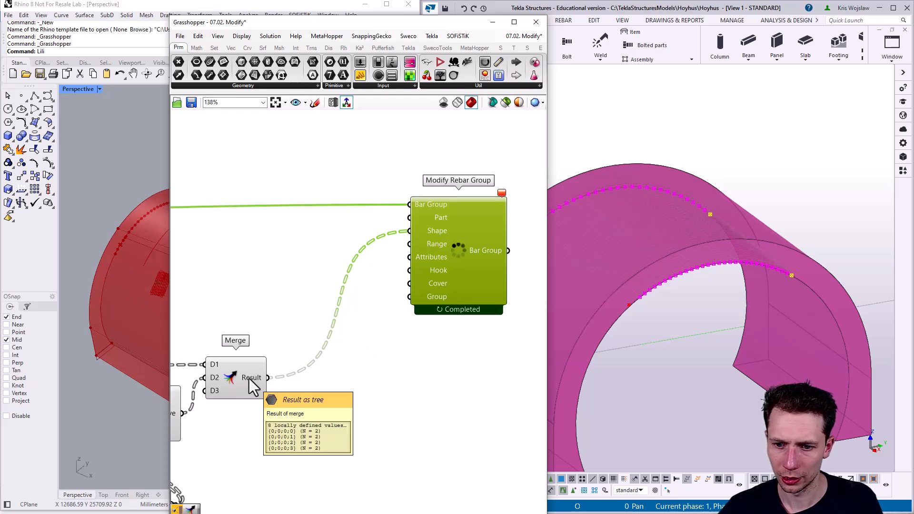
{"action": "left_click", "coordinate": [327, 383]}
{"action": "double_click", "coordinate": [327, 383]}
{"action": "type", "text": "Number Slider"}
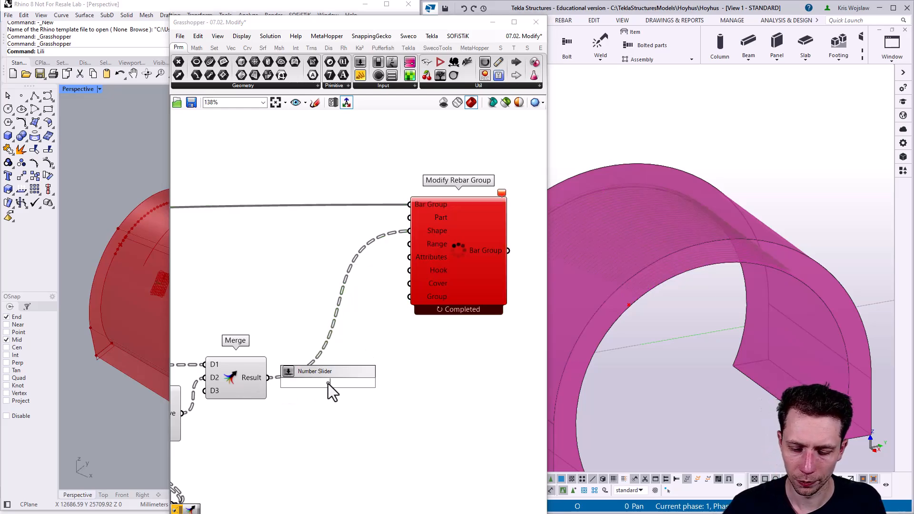
{"action": "key", "text": "BackSpace"}
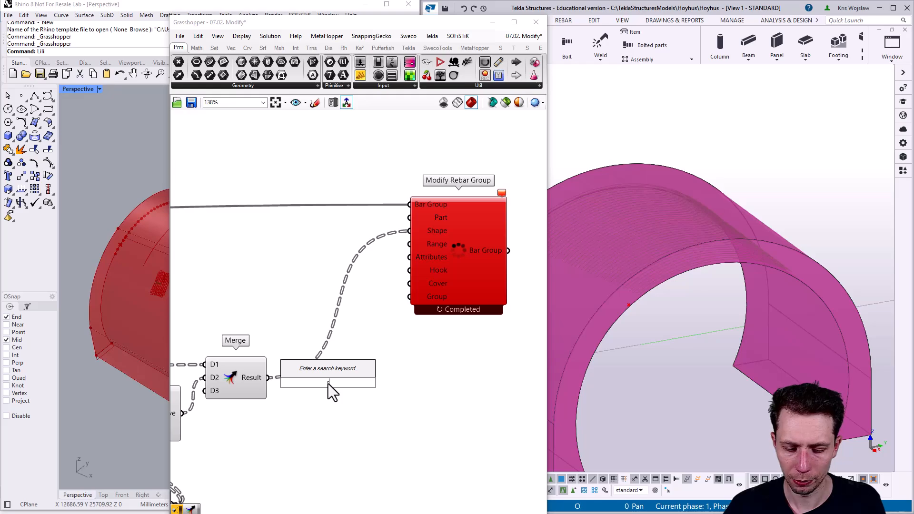
{"action": "type", "text": "reb"}
{"action": "key", "text": "Return"}
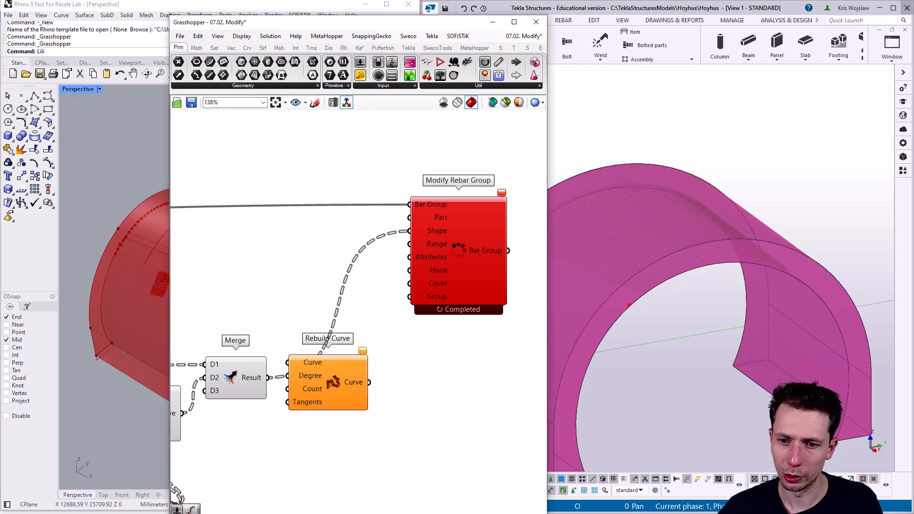
{"action": "left_click_drag", "start_coordinate": [337, 399], "coordinate": [330, 304]}
Step: Connect Merge's Result to Rebuild Curve's Curve input and feed a number slider of 20 into Count
{"action": "left_click_drag", "start_coordinate": [268, 377], "coordinate": [292, 276]}
{"action": "left_click_drag", "start_coordinate": [308, 297], "coordinate": [308, 278]}
{"action": "right_click_drag", "start_coordinate": [307, 278], "coordinate": [385, 286]}
{"action": "double_click", "coordinate": [275, 309]}
{"action": "type", "text": "20"}
{"action": "key", "text": "Return"}
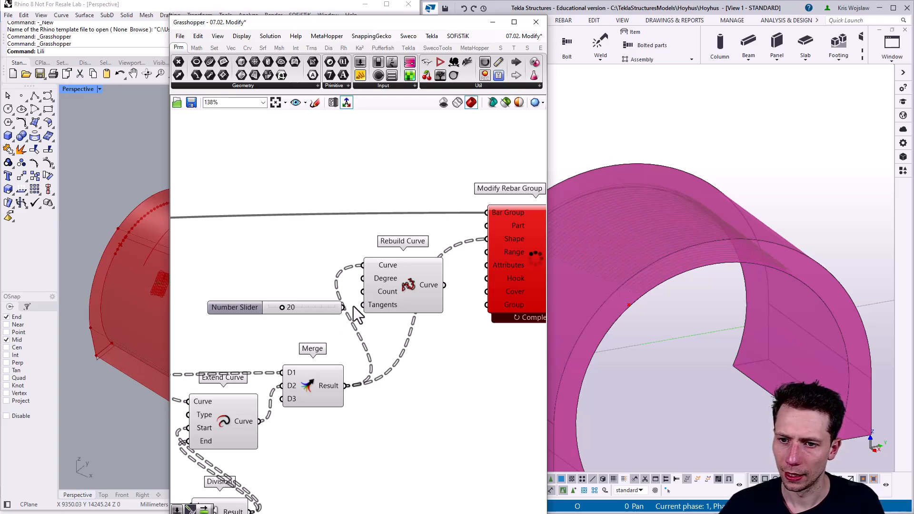
{"action": "left_click_drag", "start_coordinate": [342, 307], "coordinate": [362, 292]}
Step: Connect Rebuild Curve's output to Modify Rebar Group's Shape input and select the component to highlight its bars in Tekla
{"action": "right_click_drag", "start_coordinate": [401, 321], "coordinate": [346, 305]}
{"action": "left_click_drag", "start_coordinate": [362, 287], "coordinate": [402, 248]}
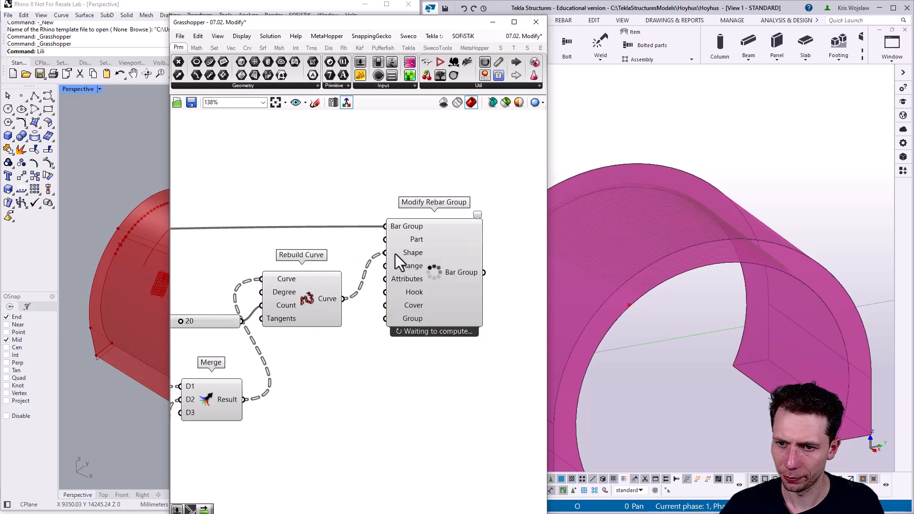
{"action": "left_click", "coordinate": [465, 273]}
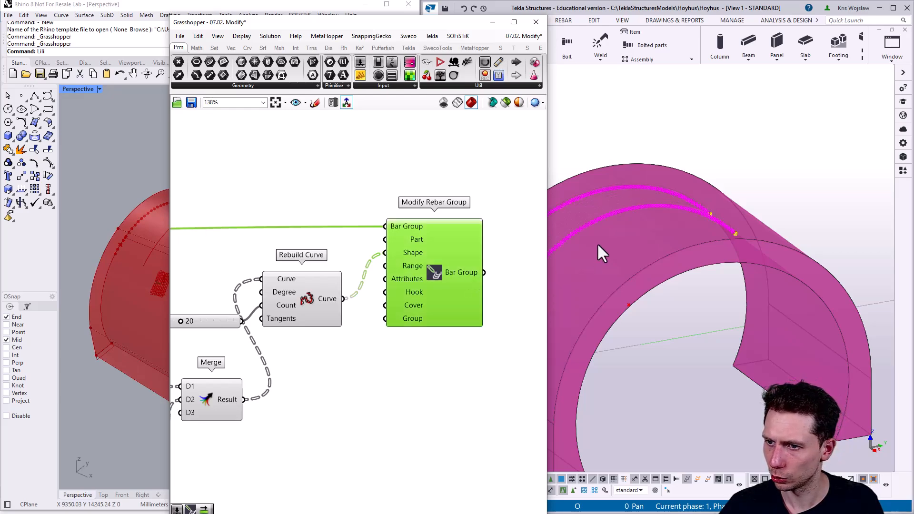
Step: Inquire the modified rebar group in the Tekla model and read its bar quantities and lengths
{"action": "left_click", "coordinate": [624, 200]}
{"action": "scroll", "coordinate": [523, 238], "scroll_direction": "up", "scroll_amount": 5}
{"action": "right_click", "coordinate": [555, 241]}
{"action": "left_click", "coordinate": [579, 281]}
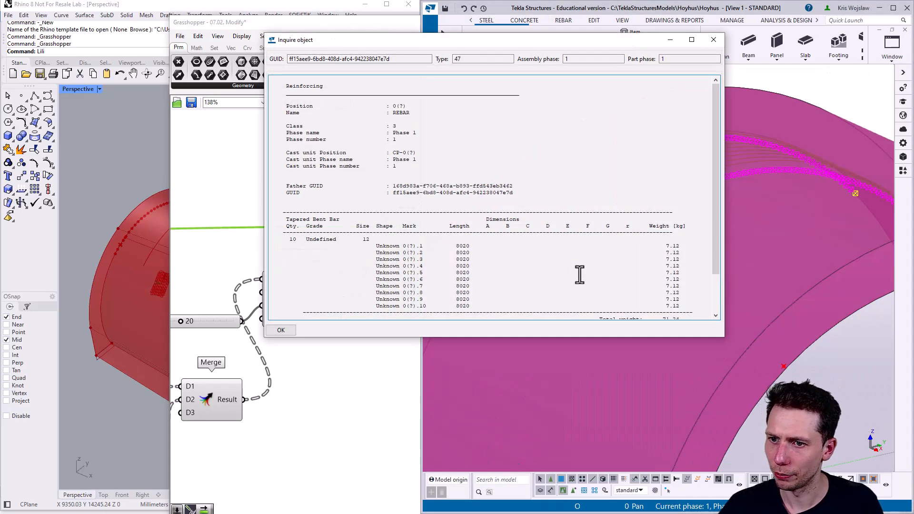
{"action": "scroll", "coordinate": [537, 235], "scroll_direction": "down", "scroll_amount": 3}
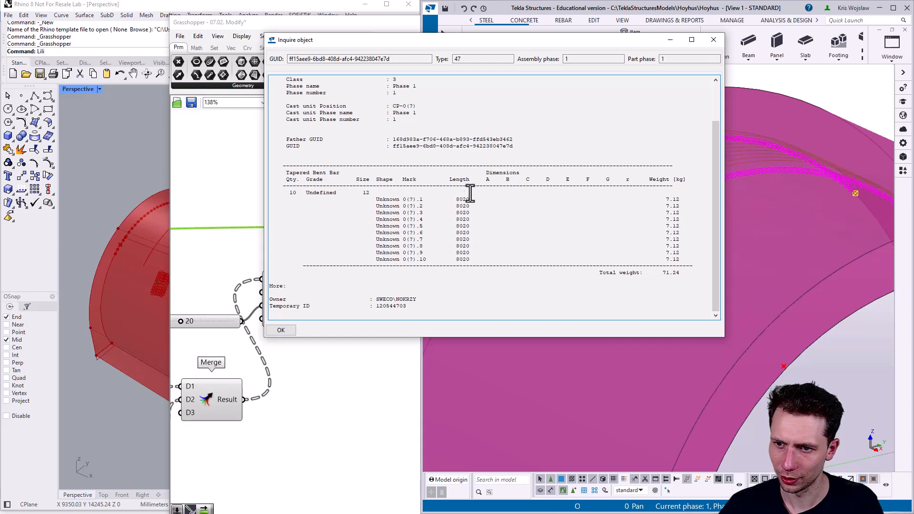
{"action": "left_click", "coordinate": [713, 40]}
Step: Set Modify Rebar Group's maximum control points to 20 and select the rebar group in Tekla to check its points
{"action": "right_click_drag", "start_coordinate": [278, 238], "coordinate": [165, 199]}
{"action": "right_click", "coordinate": [336, 227]}
{"action": "right_click", "coordinate": [325, 227]}
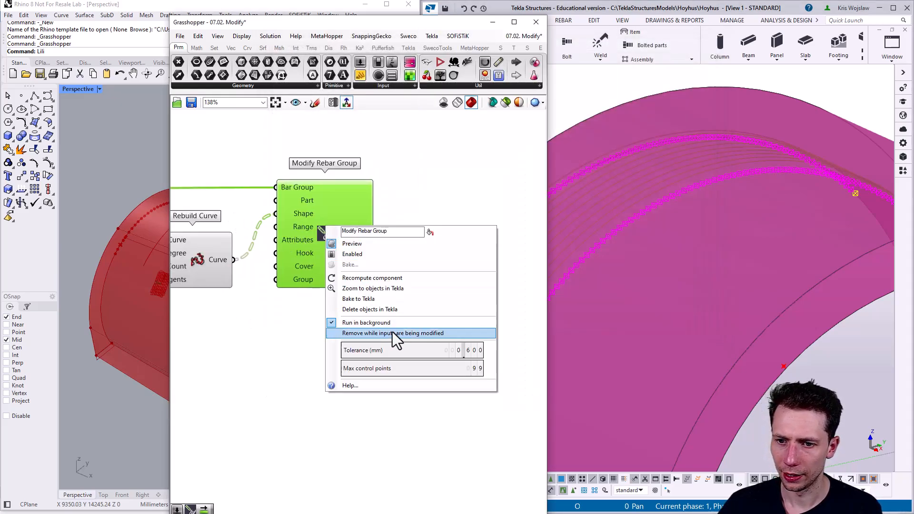
{"action": "double_click", "coordinate": [402, 367]}
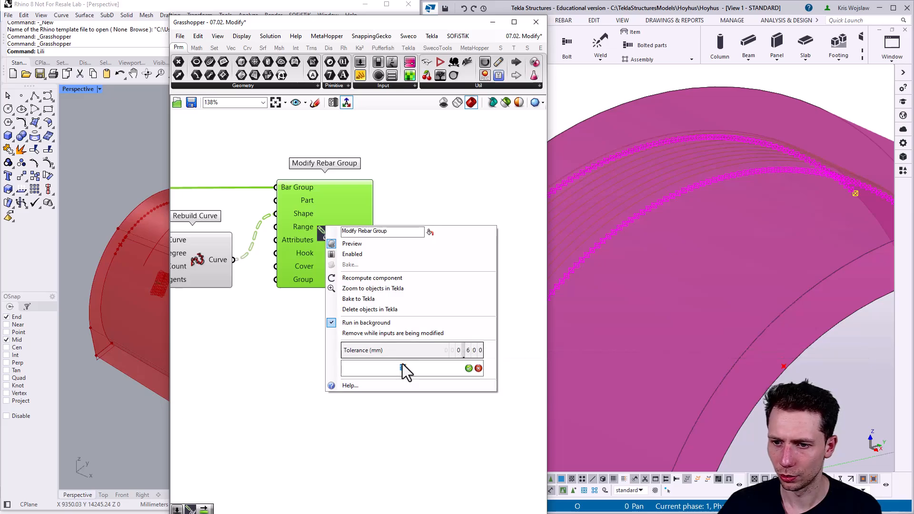
{"action": "type", "text": "20"}
{"action": "key", "text": "Return"}
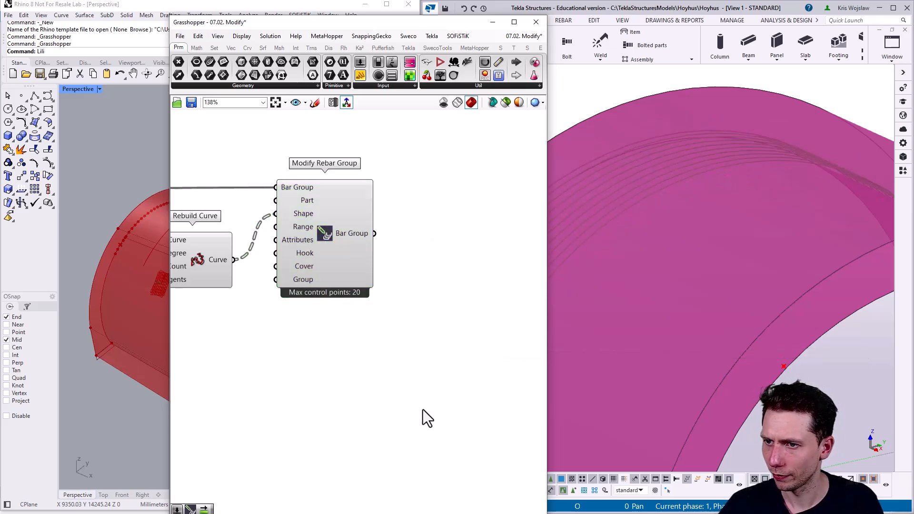
{"action": "scroll", "coordinate": [540, 278], "scroll_direction": "down", "scroll_amount": 2}
{"action": "left_click", "coordinate": [629, 192]}
{"action": "scroll", "coordinate": [629, 194], "scroll_direction": "down", "scroll_amount": 2}
{"action": "middle_click_drag", "start_coordinate": [630, 193], "coordinate": [660, 193], "text": "ctrl"}
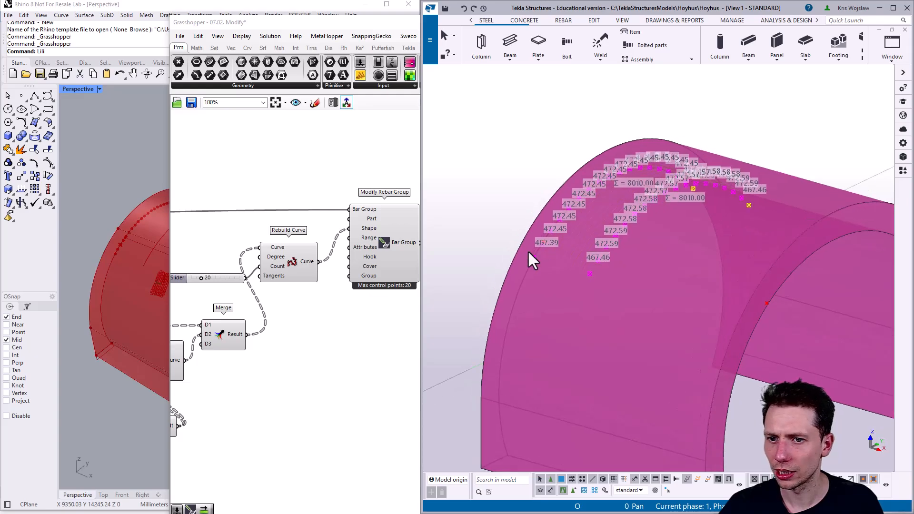
{"action": "left_click", "coordinate": [355, 344]}
Step: Add a Duplicate Data component above Rebuild Curve, insert a Relay on the bar group wire and connect it to Data
{"action": "right_click_drag", "start_coordinate": [385, 203], "coordinate": [384, 218]}
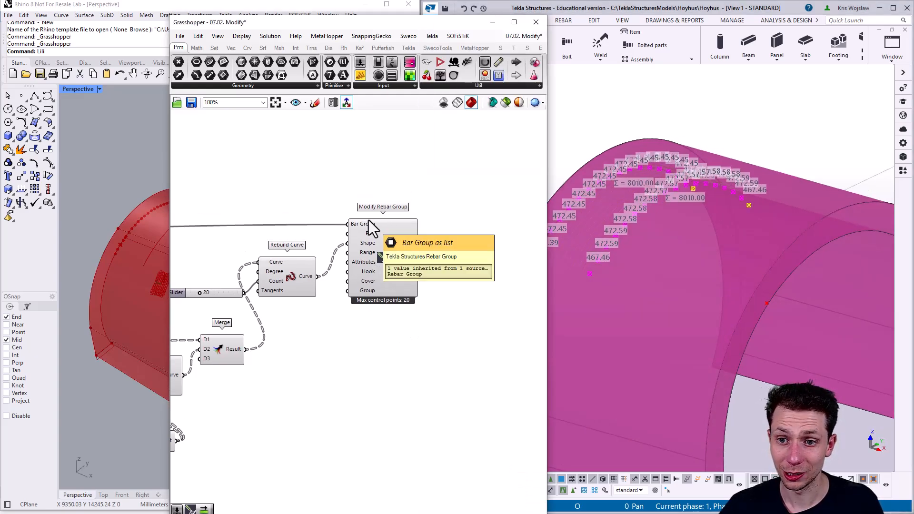
{"action": "right_click_drag", "start_coordinate": [368, 220], "coordinate": [422, 266]}
{"action": "double_click", "coordinate": [303, 235]}
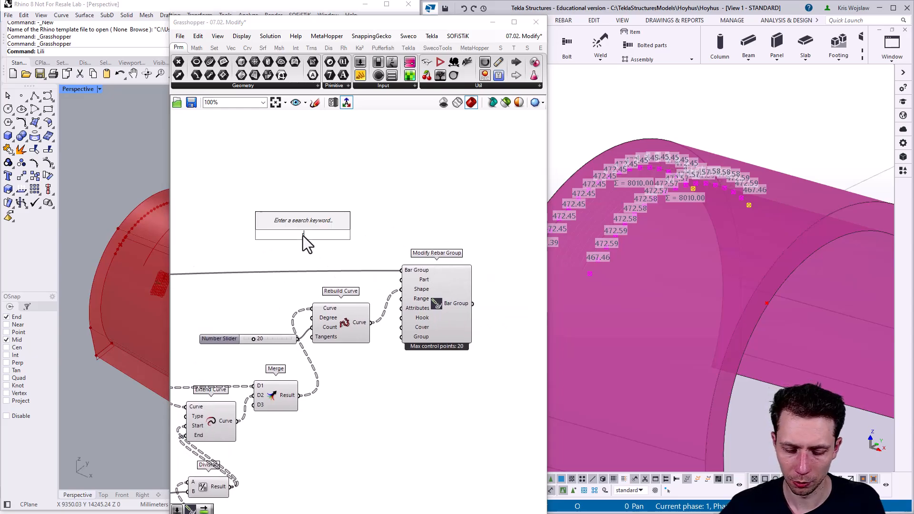
{"action": "type", "text": "du"}
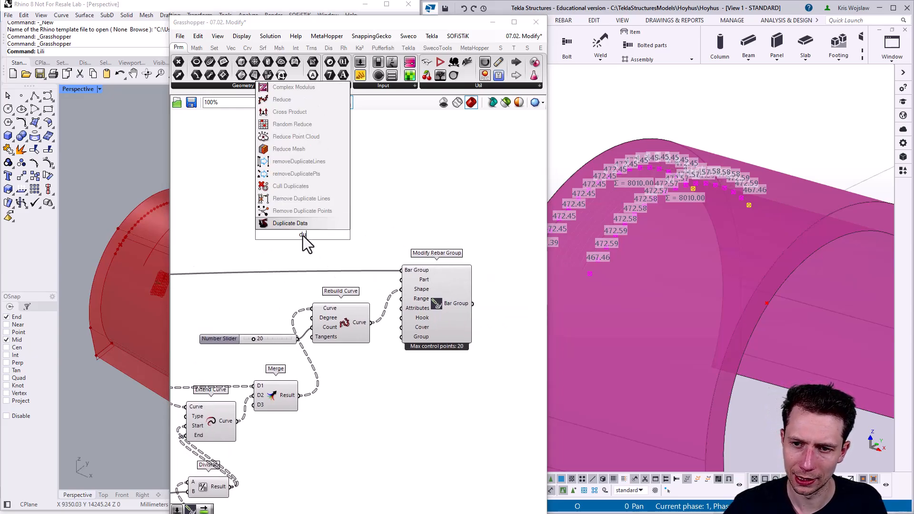
{"action": "key", "text": "Return"}
{"action": "double_click", "coordinate": [231, 273]}
{"action": "left_click_drag", "start_coordinate": [240, 273], "coordinate": [274, 228]}
{"action": "scroll", "coordinate": [266, 274], "scroll_direction": "down", "scroll_amount": 2}
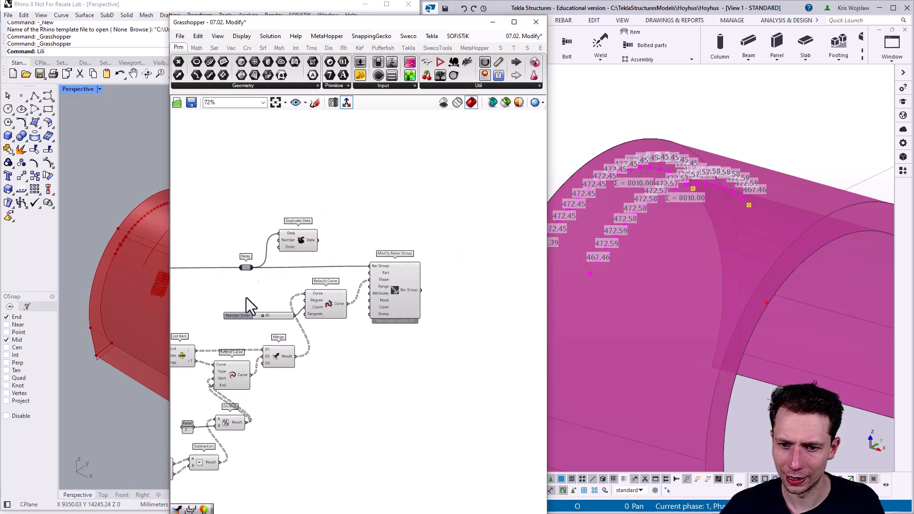
Step: Connect an output from earlier in the definition to Duplicate Data's Number input
{"action": "right_click_drag", "start_coordinate": [246, 298], "coordinate": [420, 267]}
{"action": "scroll", "coordinate": [420, 267], "scroll_direction": "up", "scroll_amount": 1}
{"action": "mouse_move", "coordinate": [346, 400]}
{"action": "right_mouse_down"}
{"action": "mouse_move", "coordinate": [436, 338]}
{"action": "mouse_move", "coordinate": [488, 339]}
{"action": "right_mouse_up"}
{"action": "right_click_drag", "start_coordinate": [174, 359], "coordinate": [347, 342]}
{"action": "left_click_drag", "start_coordinate": [234, 399], "coordinate": [508, 241]}
Step: Connect Duplicate Data's output to Modify Rebar Group's Bar Group input in place of the relayed wire
{"action": "scroll", "coordinate": [203, 416], "scroll_direction": "down", "scroll_amount": 5}
{"action": "scroll", "coordinate": [435, 312], "scroll_direction": "up", "scroll_amount": 6}
{"action": "right_click_drag", "start_coordinate": [485, 257], "coordinate": [348, 263]}
{"action": "scroll", "coordinate": [329, 264], "scroll_direction": "up", "scroll_amount": 2}
{"action": "left_click_drag", "start_coordinate": [315, 239], "coordinate": [414, 289]}
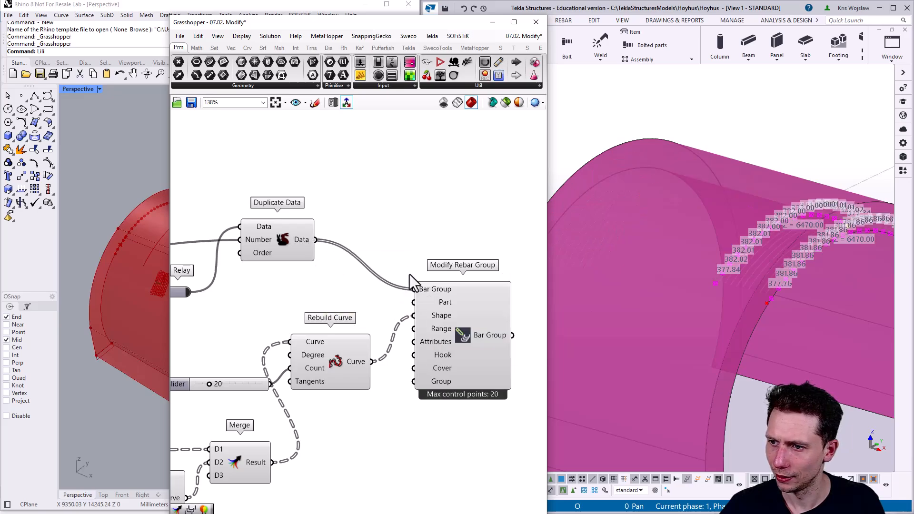
Step: Graft Modify Rebar Group's Bar Group input and move the component up slightly
{"action": "left_click", "coordinate": [439, 291]}
{"action": "right_click", "coordinate": [438, 291]}
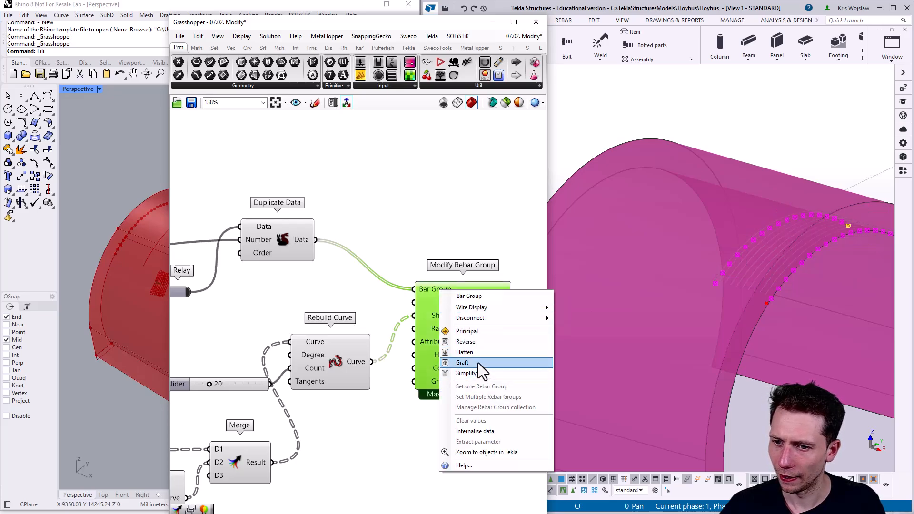
{"action": "left_click", "coordinate": [477, 362]}
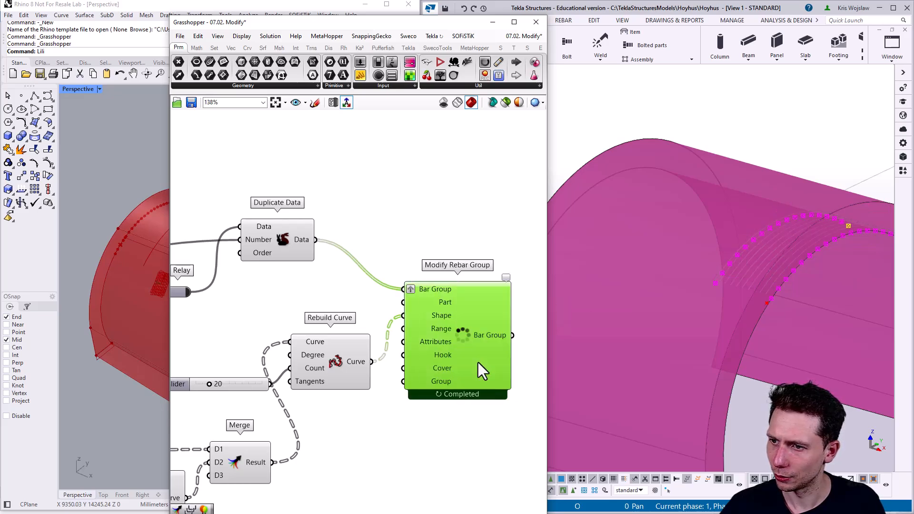
{"action": "left_click", "coordinate": [253, 312]}
{"action": "left_click_drag", "start_coordinate": [455, 318], "coordinate": [456, 297]}
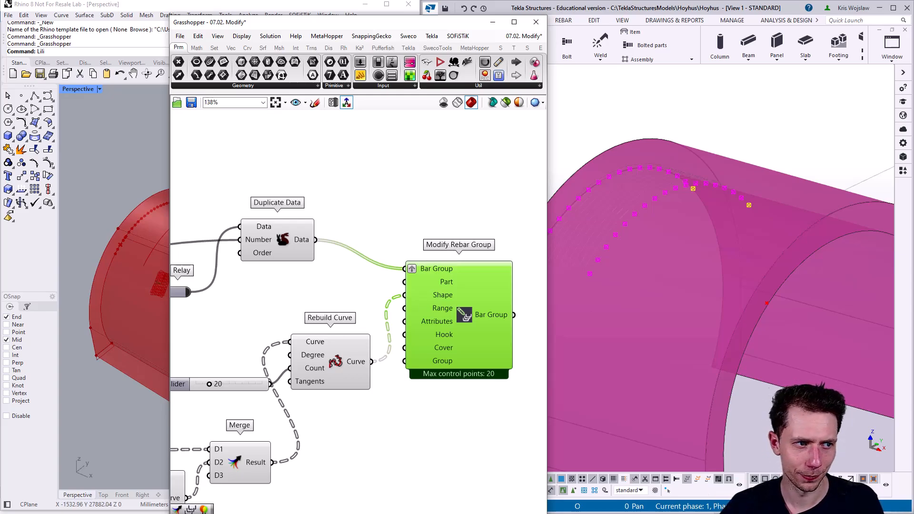
Step: Make 3 linear copies of the rebar group in Tekla with dX, dY and dZ at 0.00
{"action": "left_click", "coordinate": [804, 428]}
{"action": "scroll", "coordinate": [338, 261], "scroll_direction": "down", "scroll_amount": 2}
{"action": "right_click_drag", "start_coordinate": [355, 256], "coordinate": [304, 257]}
{"action": "scroll", "coordinate": [379, 252], "scroll_direction": "up", "scroll_amount": 2}
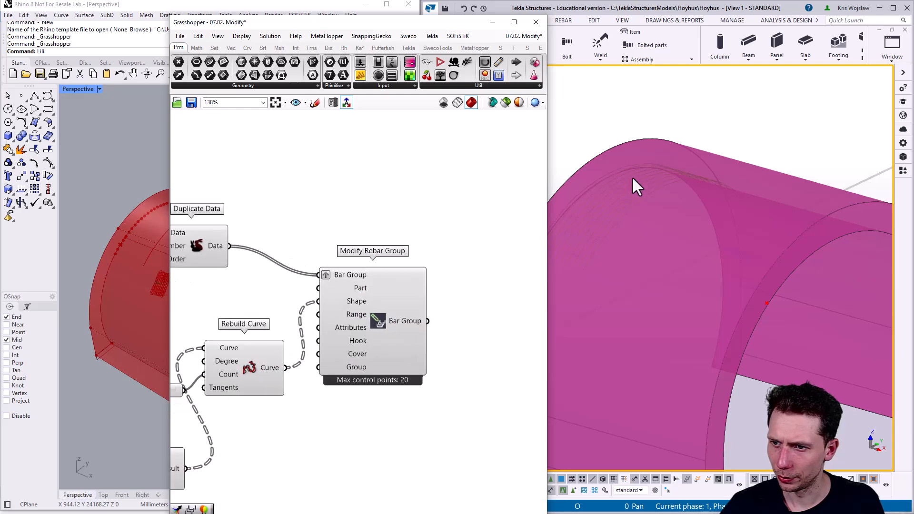
{"action": "left_click", "coordinate": [631, 179]}
{"action": "right_click", "coordinate": [630, 182]}
{"action": "mouse_move", "coordinate": [691, 252]}
{"action": "left_click", "coordinate": [769, 245]}
{"action": "double_click", "coordinate": [608, 133]}
{"action": "type", "text": "3"}
{"action": "left_click", "coordinate": [524, 188]}
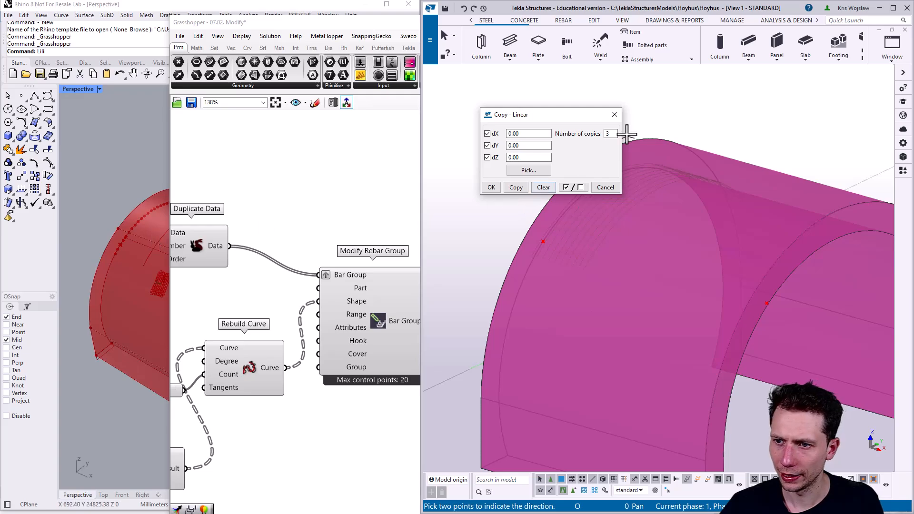
{"action": "left_click", "coordinate": [614, 115]}
Step: Add a Model Object parameter beside Duplicate Data and assign it multiple rebar groups from the Tekla model
{"action": "double_click", "coordinate": [307, 207]}
{"action": "type", "text": "mo"}
{"action": "key", "text": "Return"}
{"action": "right_click", "coordinate": [307, 206]}
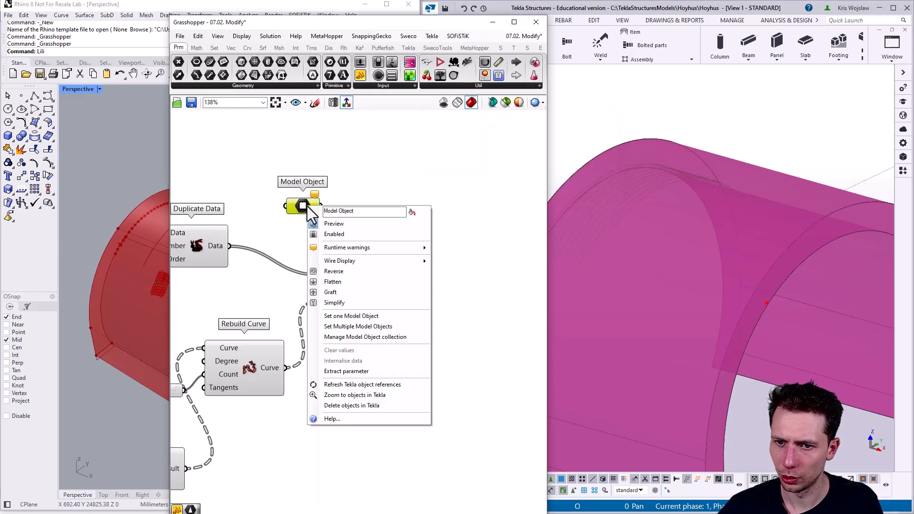
{"action": "left_click", "coordinate": [367, 324]}
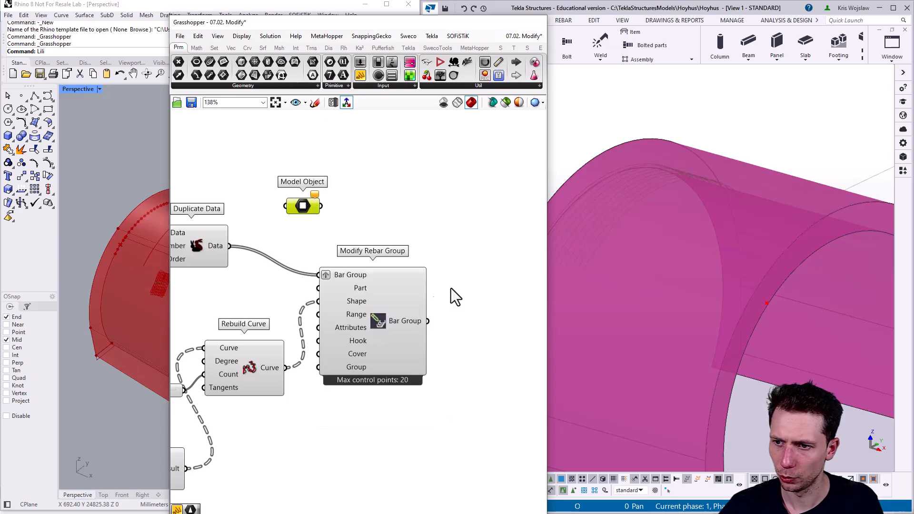
{"action": "left_click", "coordinate": [578, 217]}
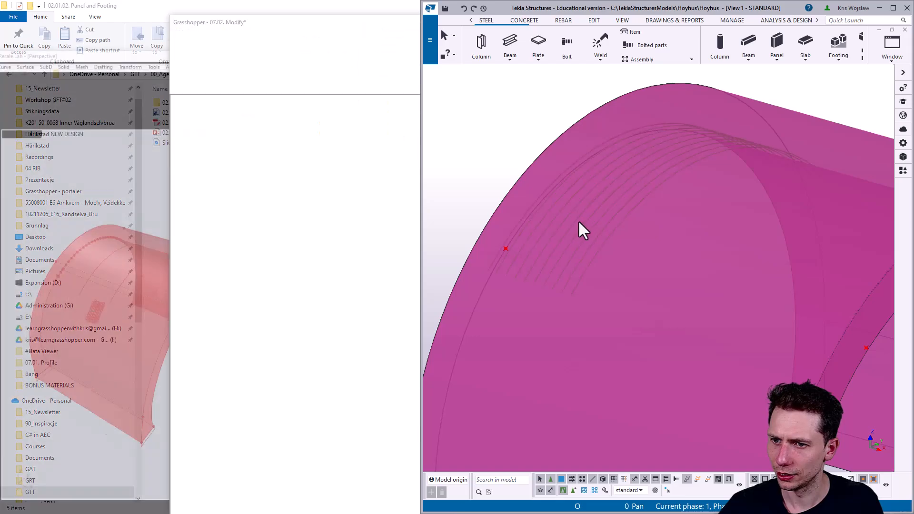
{"action": "left_click", "coordinate": [312, 206]}
Step: Turn off Graft on Modify Rebar Group's Bar Group input and replace its source with the Model Object parameter
{"action": "right_click_drag", "start_coordinate": [345, 226], "coordinate": [342, 210]}
{"action": "left_click", "coordinate": [346, 260]}
{"action": "right_click", "coordinate": [347, 259]}
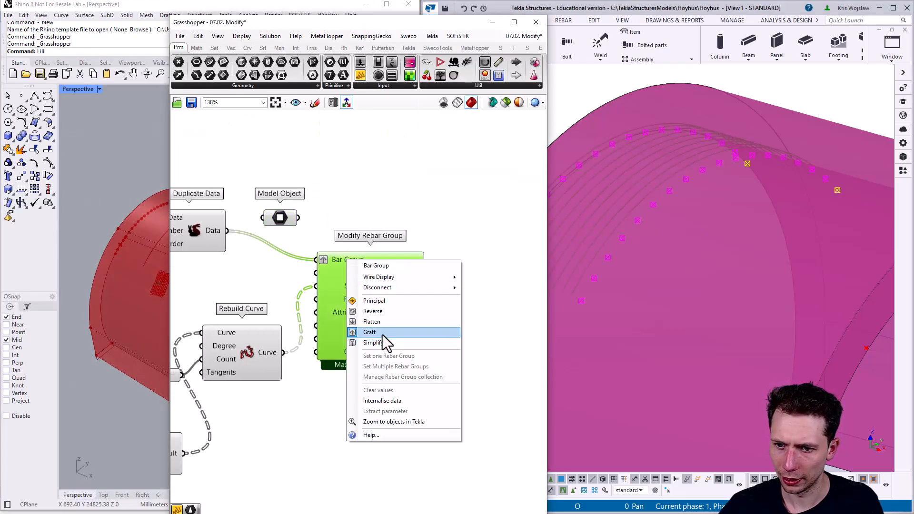
{"action": "left_click", "coordinate": [382, 336]}
{"action": "left_click", "coordinate": [353, 185]}
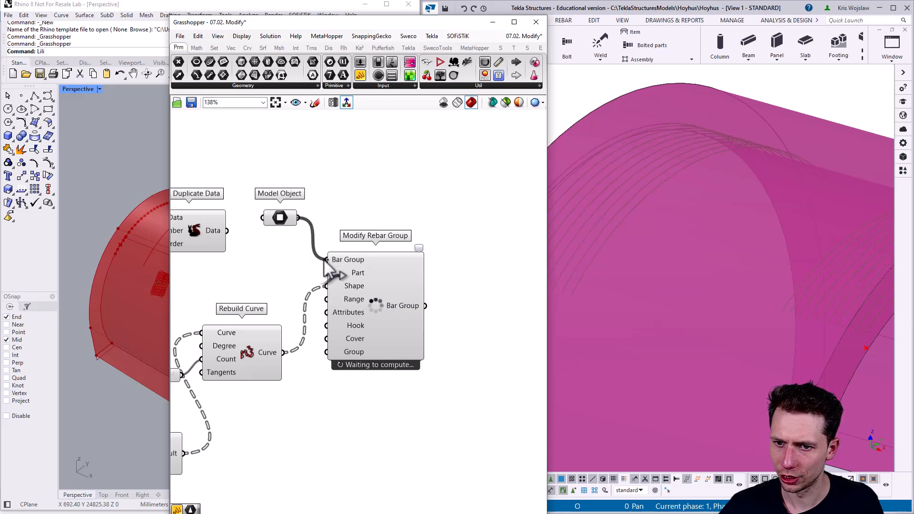
{"action": "left_click_drag", "start_coordinate": [327, 259], "coordinate": [299, 218]}
Step: Move the Grasshopper window clear of the Tekla view and examine the modified rebar groups along the arch
{"action": "left_click_drag", "start_coordinate": [326, 25], "coordinate": [190, 13]}
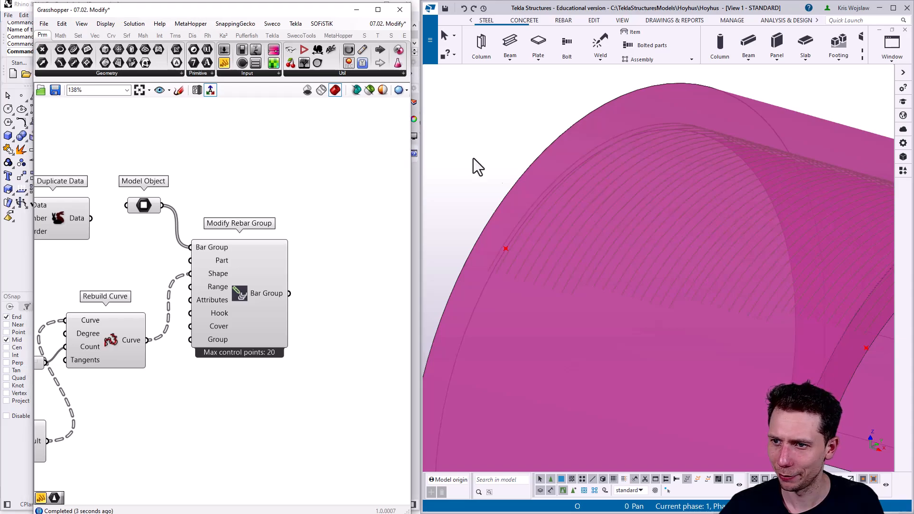
{"action": "scroll", "coordinate": [567, 205], "scroll_direction": "down", "scroll_amount": 5}
{"action": "scroll", "coordinate": [575, 220], "scroll_direction": "up", "scroll_amount": 2}
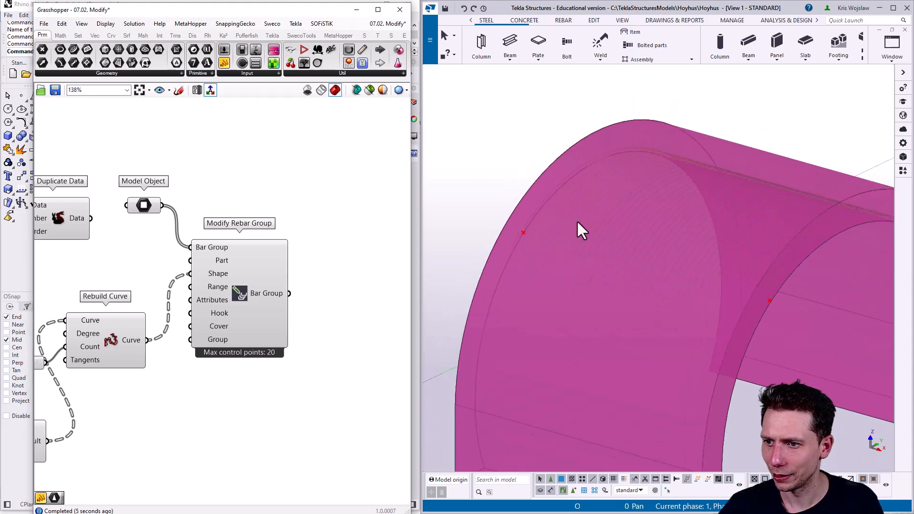
Step: Select the other Modify Rebar Group with 30 max control points and examine the bar ends in the Tekla model
{"action": "scroll", "coordinate": [256, 281], "scroll_direction": "down", "scroll_amount": 8}
{"action": "scroll", "coordinate": [106, 272], "scroll_direction": "up", "scroll_amount": 8}
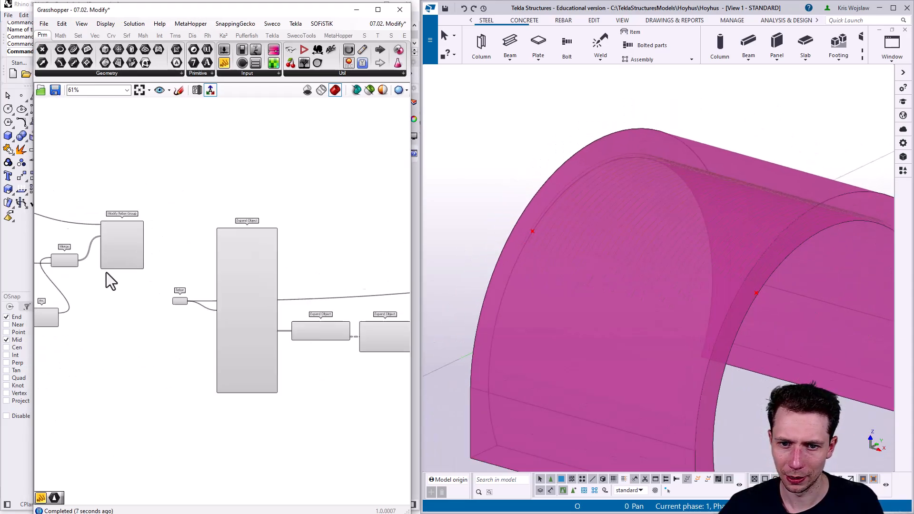
{"action": "left_click", "coordinate": [132, 232]}
{"action": "scroll", "coordinate": [710, 253], "scroll_direction": "up", "scroll_amount": 6}
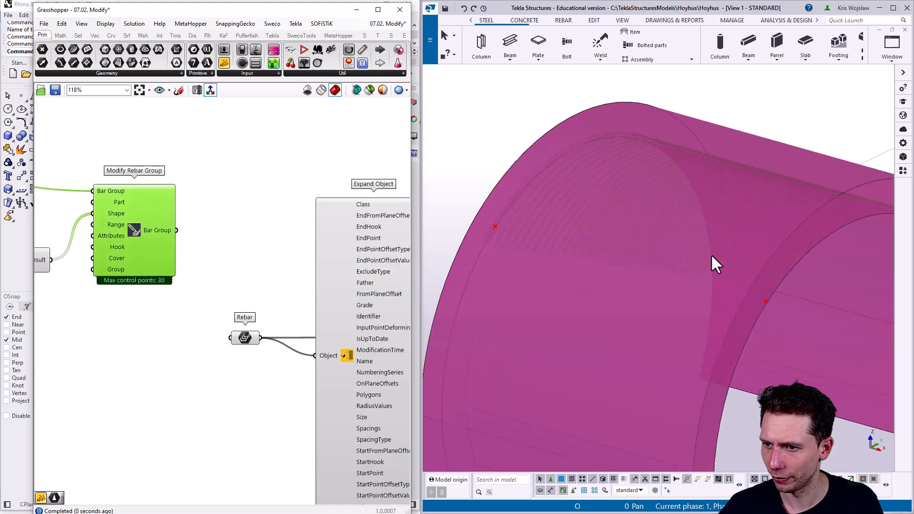
{"action": "middle_click_drag", "start_coordinate": [635, 255], "coordinate": [579, 259], "text": "ctrl"}
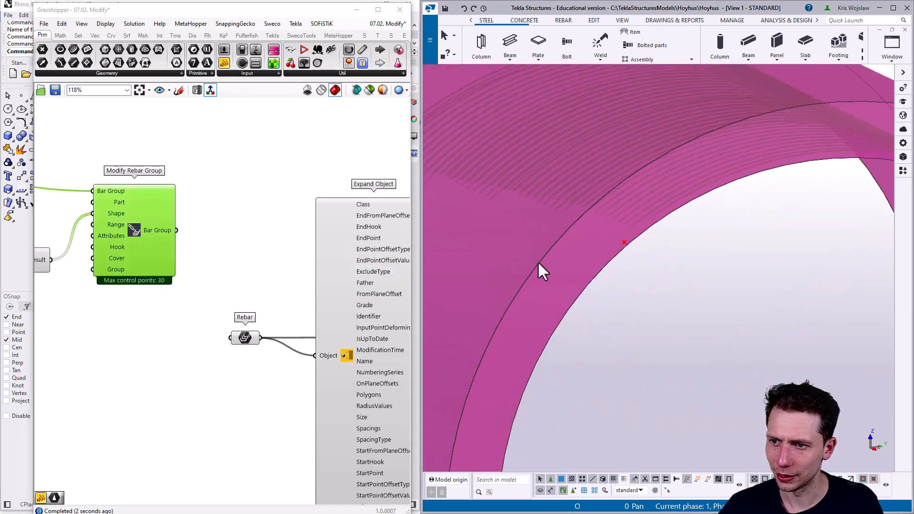
{"action": "middle_click_drag", "start_coordinate": [618, 169], "coordinate": [489, 241], "text": "ctrl"}
{"action": "scroll", "coordinate": [485, 238], "scroll_direction": "up", "scroll_amount": 4}
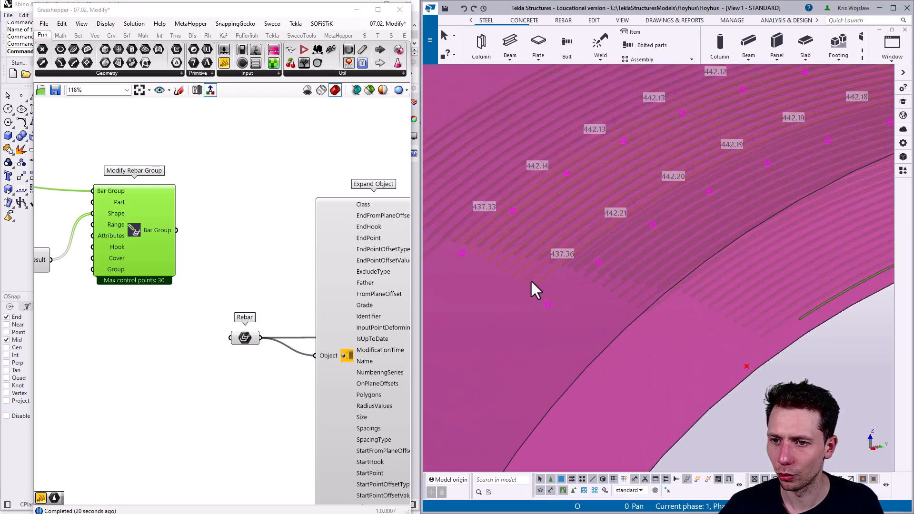
Step: Inquire one modified rebar group in the Tekla model and read the lengths of its individual bars
{"action": "right_click", "coordinate": [531, 280]}
{"action": "left_click", "coordinate": [555, 50]}
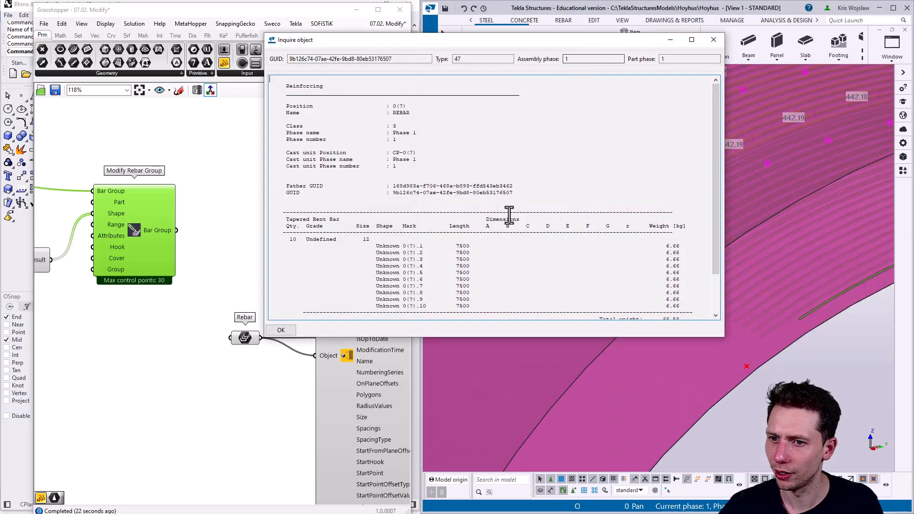
{"action": "left_click_drag", "start_coordinate": [464, 245], "coordinate": [472, 301]}
{"action": "left_click", "coordinate": [473, 300]}
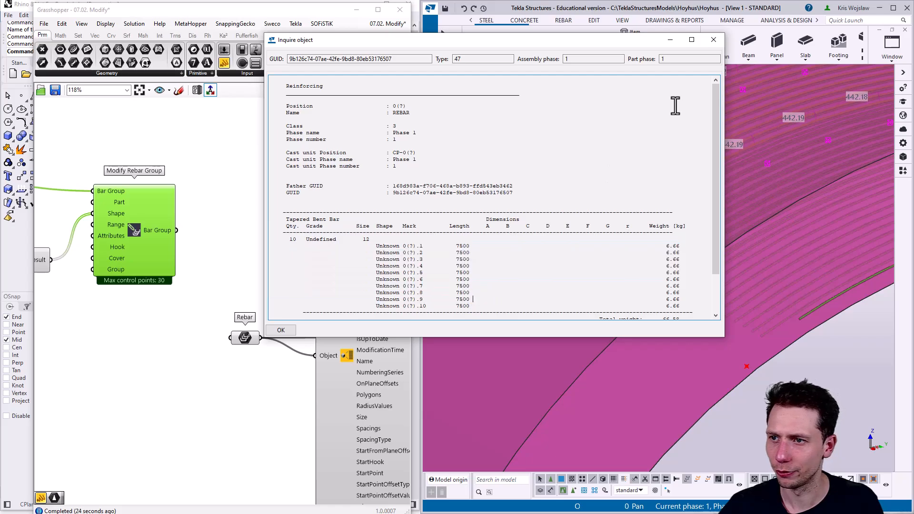
{"action": "left_click", "coordinate": [715, 40]}
{"action": "scroll", "coordinate": [564, 228], "scroll_direction": "down", "scroll_amount": 6}
{"action": "left_click", "coordinate": [649, 332]}
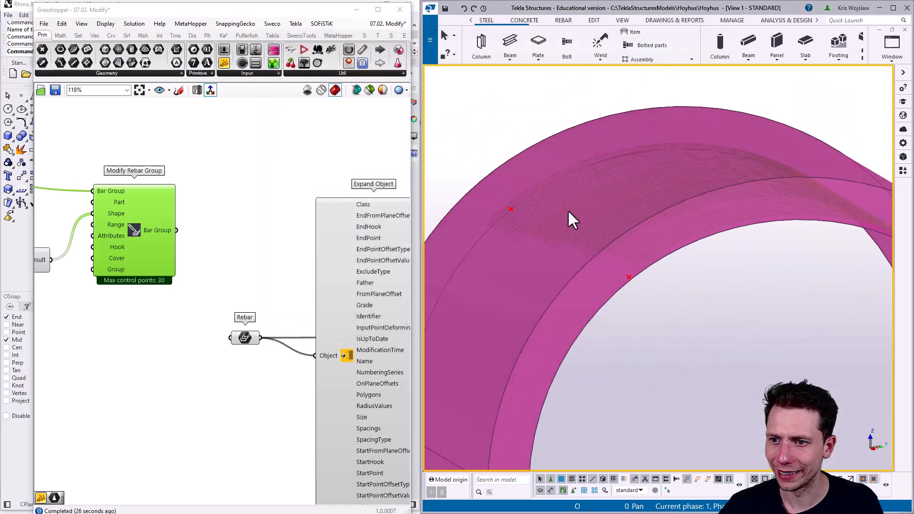
{"action": "middle_click_drag", "start_coordinate": [567, 210], "coordinate": [598, 228], "text": "ctrl"}
Step: Delete the Tekla objects belonging to the Modify Rebar Group component with 20 max control points
{"action": "scroll", "coordinate": [227, 288], "scroll_direction": "down", "scroll_amount": 5}
{"action": "scroll", "coordinate": [537, 202], "scroll_direction": "up", "scroll_amount": 4}
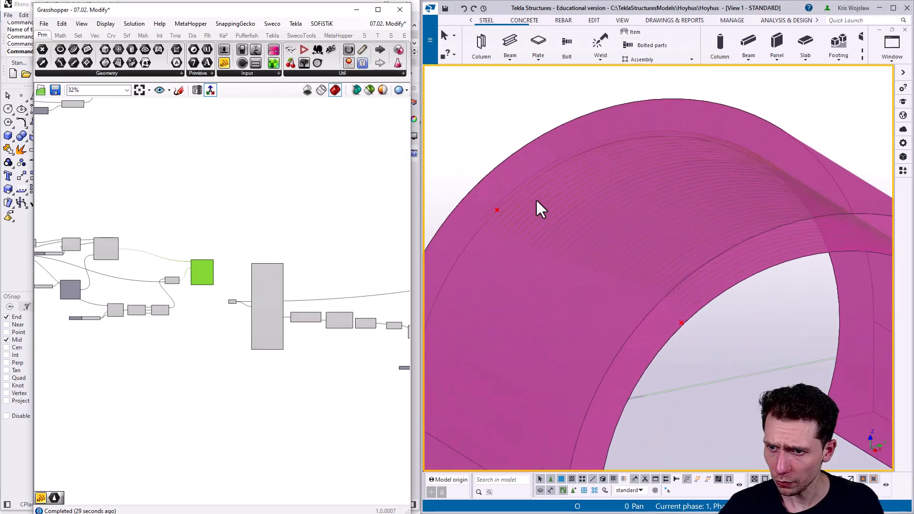
{"action": "scroll", "coordinate": [183, 233], "scroll_direction": "down", "scroll_amount": 2}
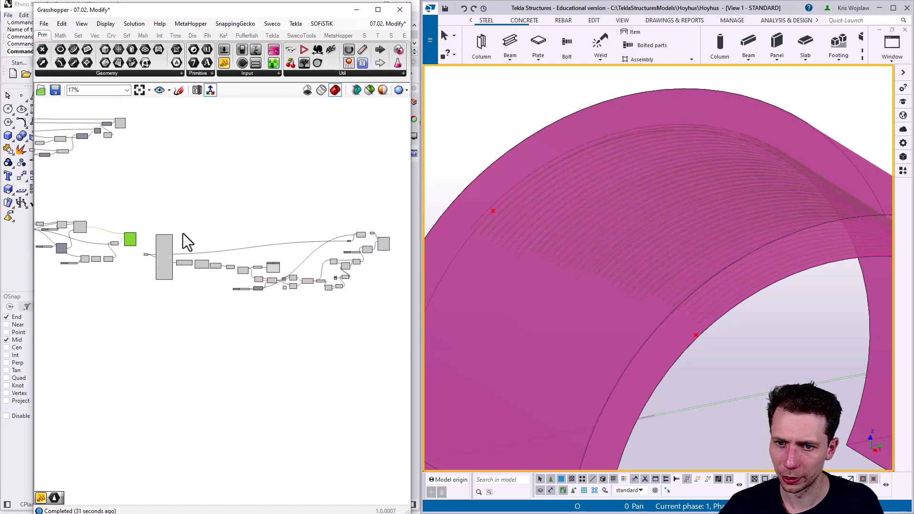
{"action": "scroll", "coordinate": [317, 252], "scroll_direction": "up", "scroll_amount": 7}
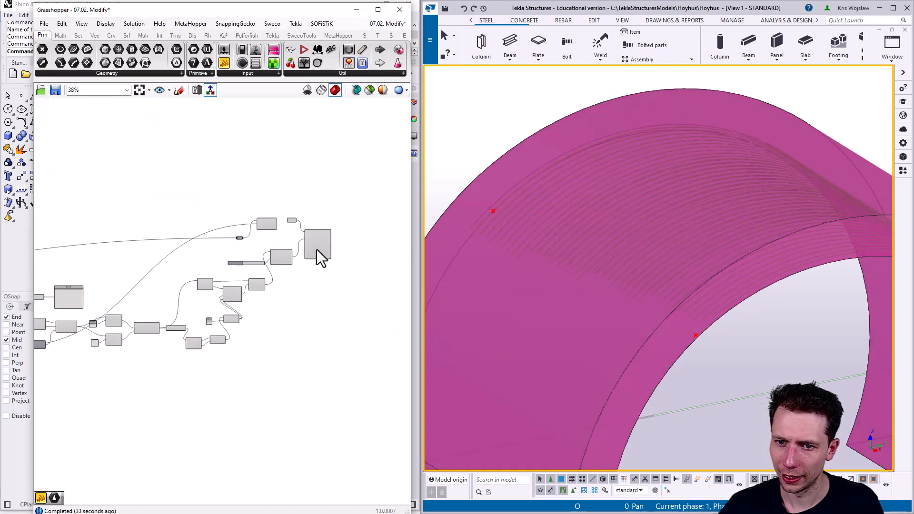
{"action": "left_click", "coordinate": [316, 247]}
{"action": "right_click", "coordinate": [316, 245]}
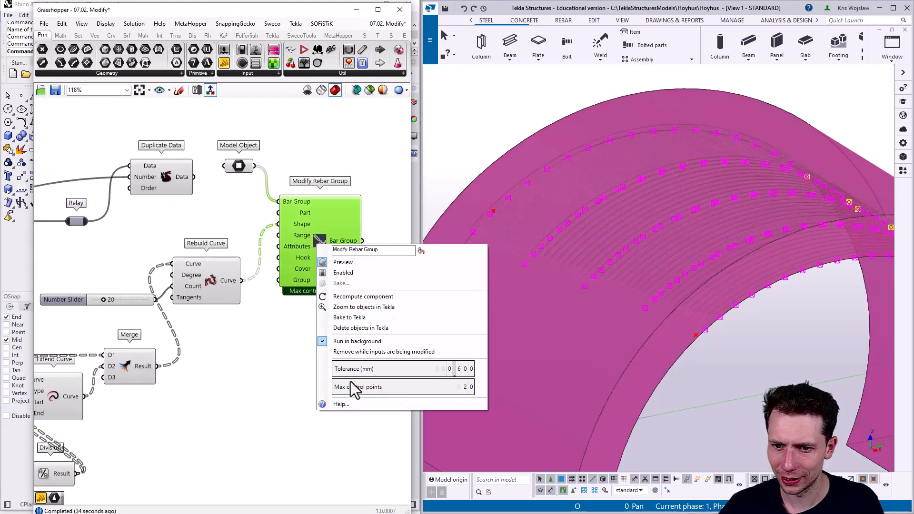
{"action": "left_click", "coordinate": [358, 328]}
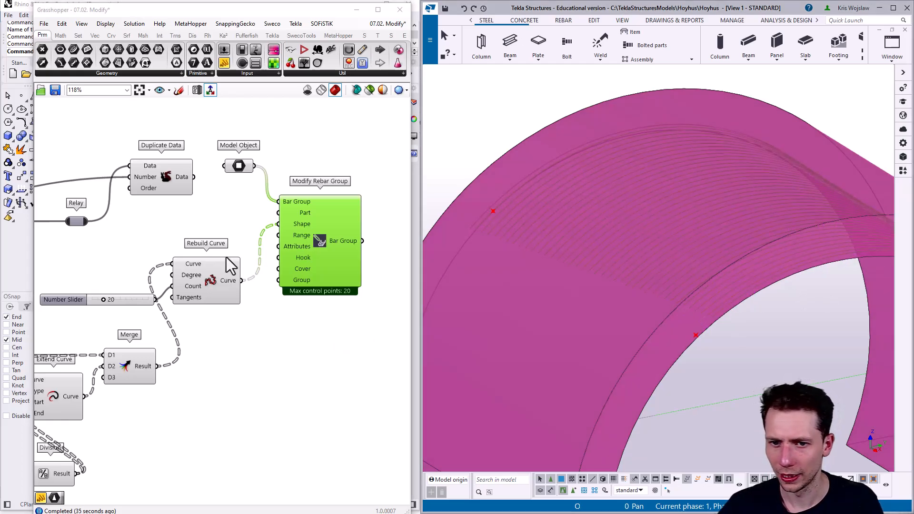
Step: Add a Rebar Group component below Modify Rebar Group and turn off Graft on its Shape input
{"action": "scroll", "coordinate": [276, 344], "scroll_direction": "down", "scroll_amount": 6}
{"action": "scroll", "coordinate": [259, 266], "scroll_direction": "up", "scroll_amount": 3}
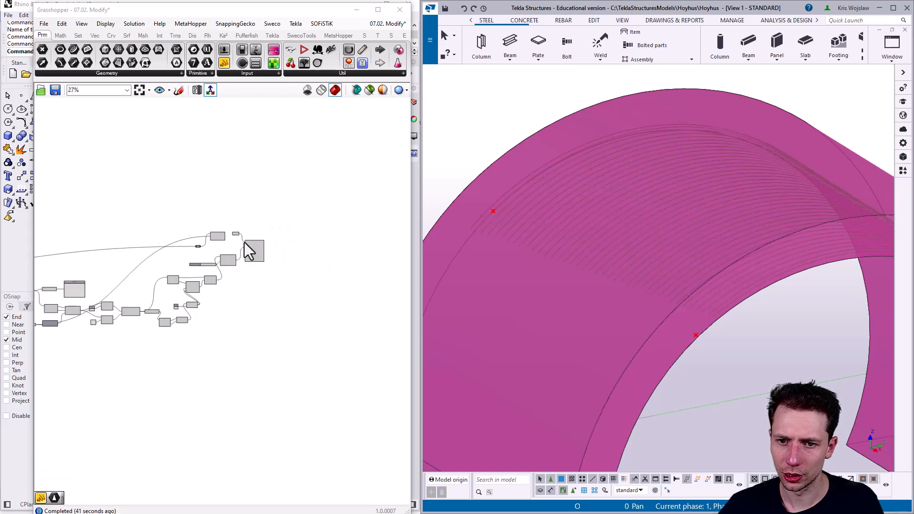
{"action": "double_click", "coordinate": [276, 320]}
{"action": "type", "text": "bargro"}
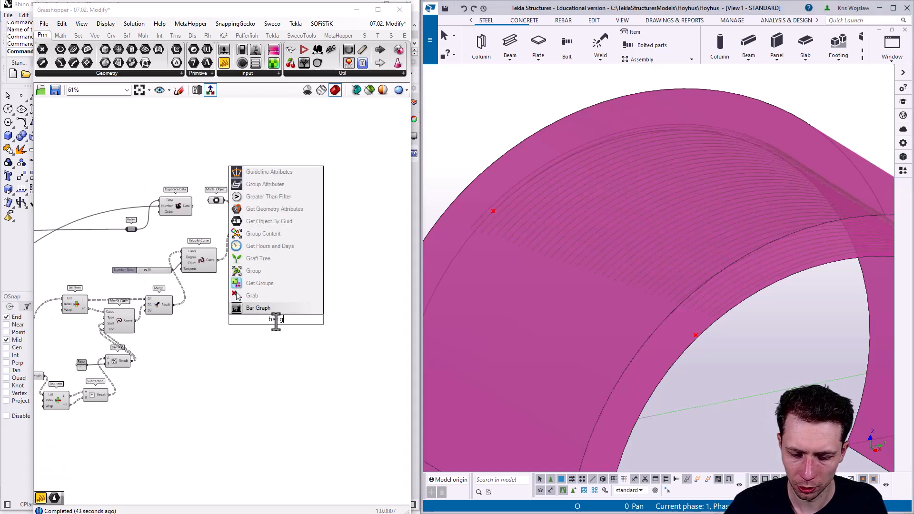
{"action": "type", "text": "u"}
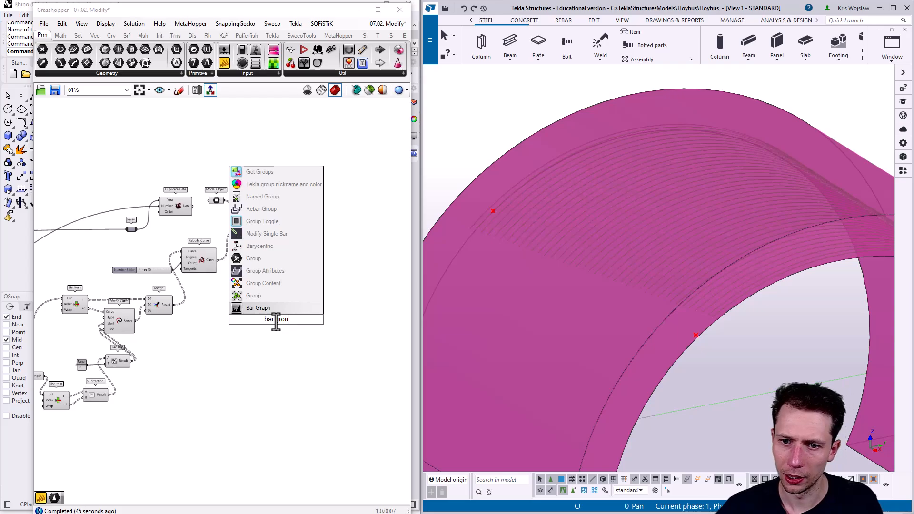
{"action": "left_click", "coordinate": [261, 208]}
{"action": "left_click_drag", "start_coordinate": [277, 328], "coordinate": [270, 311]}
{"action": "scroll", "coordinate": [260, 289], "scroll_direction": "up", "scroll_amount": 5}
{"action": "right_click", "coordinate": [243, 298]}
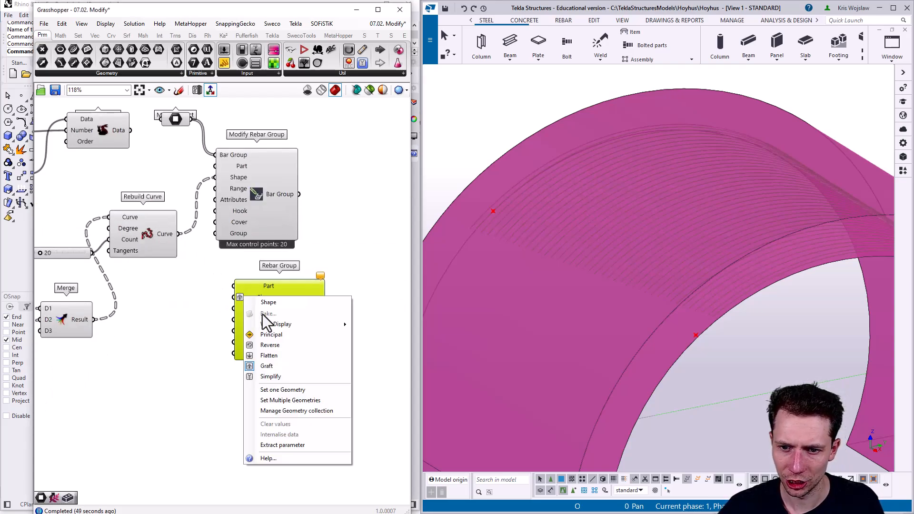
{"action": "left_click", "coordinate": [270, 360]}
Step: Connect the rebuilt curves to Rebar Group's Shape input and the upstream host part to its Part input
{"action": "left_click_drag", "start_coordinate": [180, 234], "coordinate": [209, 202]}
{"action": "scroll", "coordinate": [271, 300], "scroll_direction": "down", "scroll_amount": 5}
{"action": "scroll", "coordinate": [276, 307], "scroll_direction": "down", "scroll_amount": 5}
{"action": "scroll", "coordinate": [153, 302], "scroll_direction": "up", "scroll_amount": 8}
{"action": "right_click_drag", "start_coordinate": [38, 290], "coordinate": [277, 293]}
{"action": "scroll", "coordinate": [256, 304], "scroll_direction": "down", "scroll_amount": 3}
{"action": "right_click_drag", "start_coordinate": [77, 323], "coordinate": [211, 320]}
{"action": "scroll", "coordinate": [158, 306], "scroll_direction": "up", "scroll_amount": 4}
{"action": "left_click_drag", "start_coordinate": [164, 308], "coordinate": [325, 210]}
{"action": "scroll", "coordinate": [152, 326], "scroll_direction": "down", "scroll_amount": 5}
{"action": "scroll", "coordinate": [394, 286], "scroll_direction": "up", "scroll_amount": 6}
{"action": "scroll", "coordinate": [333, 240], "scroll_direction": "up", "scroll_amount": 4}
{"action": "scroll", "coordinate": [190, 232], "scroll_direction": "down", "scroll_amount": 9}
{"action": "right_click_drag", "start_coordinate": [248, 245], "coordinate": [152, 254]}
{"action": "left_click_drag", "start_coordinate": [121, 240], "coordinate": [260, 326]}
{"action": "scroll", "coordinate": [135, 337], "scroll_direction": "down", "scroll_amount": 5}
{"action": "scroll", "coordinate": [317, 312], "scroll_direction": "up", "scroll_amount": 8}
{"action": "scroll", "coordinate": [260, 325], "scroll_direction": "up", "scroll_amount": 5}
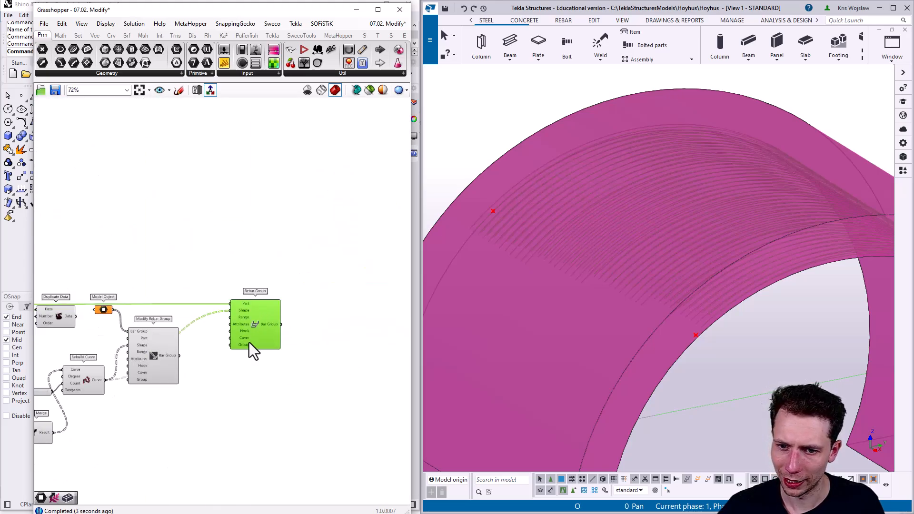
Step: Check the new bars in the Tekla model and set Rebar Group's max control points to 25
{"action": "mouse_move", "coordinate": [282, 313]}
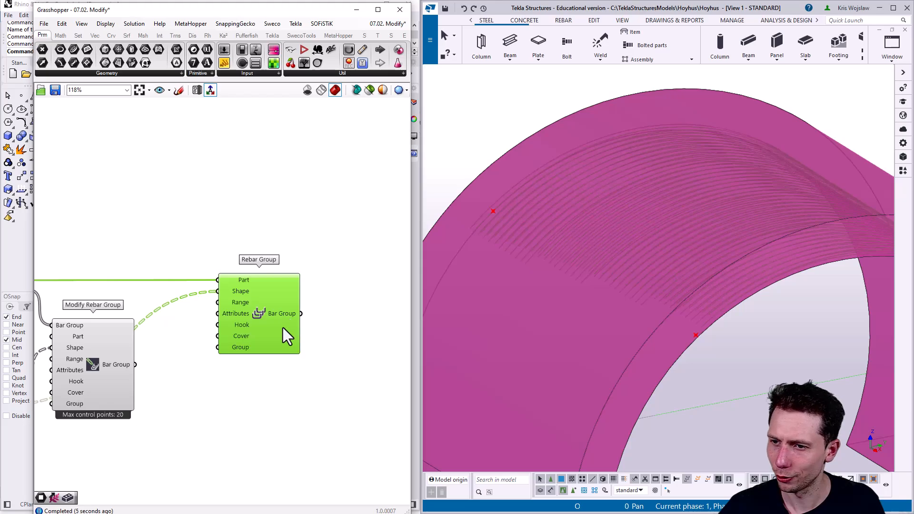
{"action": "right_click_drag", "start_coordinate": [258, 297], "coordinate": [285, 249]}
{"action": "left_click", "coordinate": [296, 336]}
{"action": "left_click", "coordinate": [298, 272]}
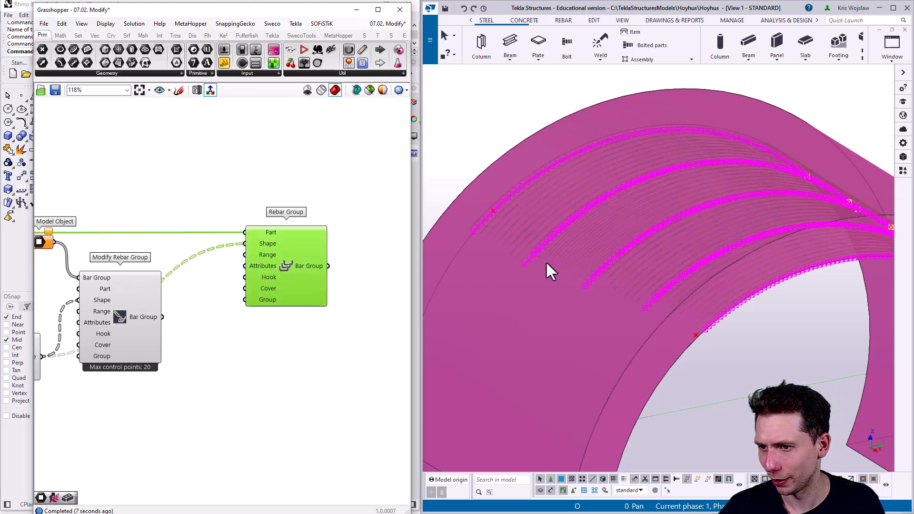
{"action": "right_click", "coordinate": [295, 265]}
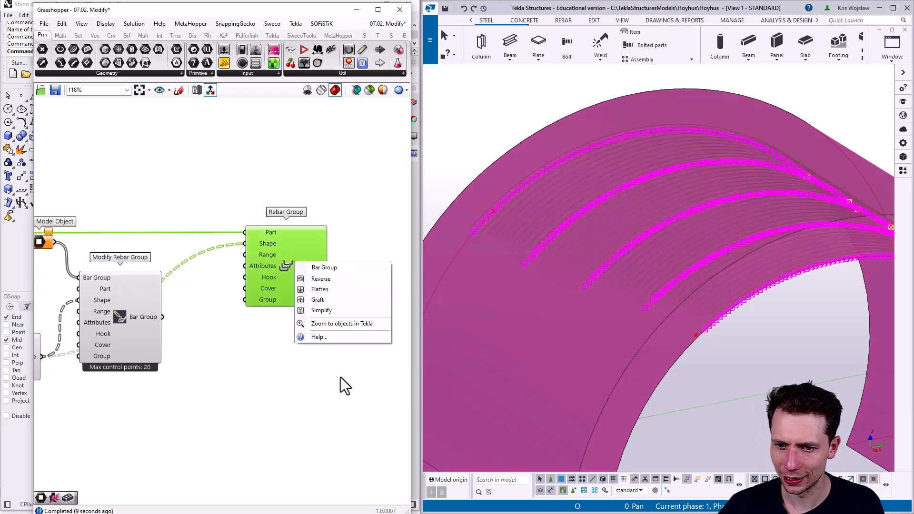
{"action": "right_click", "coordinate": [282, 268]}
{"action": "double_click", "coordinate": [364, 421]}
{"action": "type", "text": "2"}
{"action": "key", "text": "Return"}
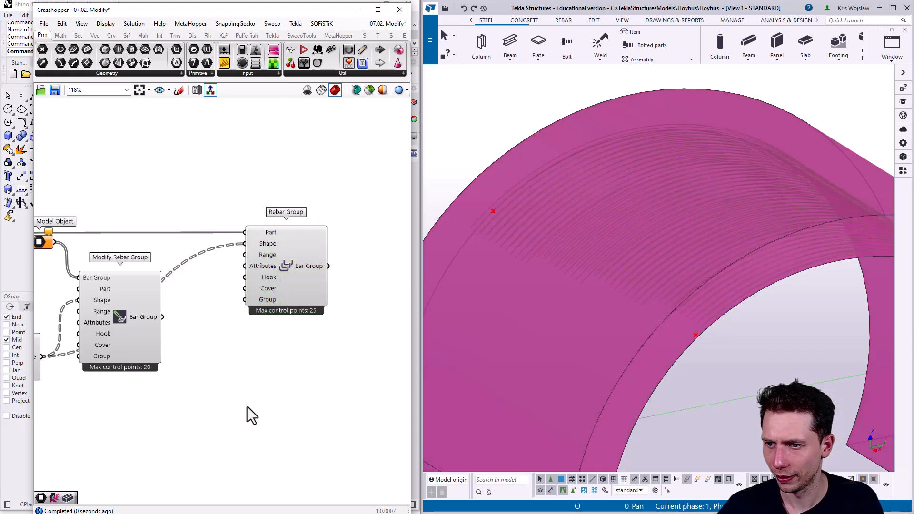
Step: Increase the number slider feeding the Range component to regenerate the rebar groups along the arch
{"action": "scroll", "coordinate": [308, 311], "scroll_direction": "down", "scroll_amount": 4}
{"action": "scroll", "coordinate": [308, 305], "scroll_direction": "down", "scroll_amount": 2}
{"action": "right_click_drag", "start_coordinate": [190, 343], "coordinate": [286, 296]}
{"action": "scroll", "coordinate": [122, 315], "scroll_direction": "up", "scroll_amount": 3}
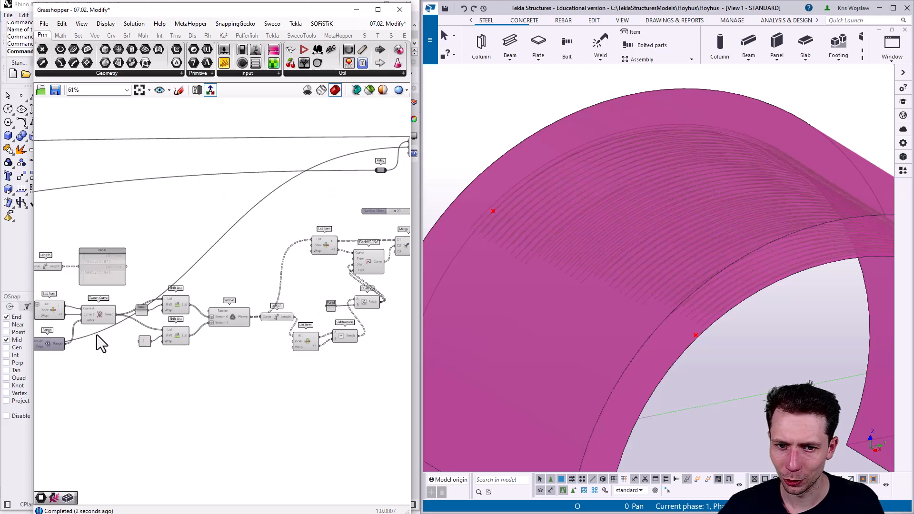
{"action": "right_click_drag", "start_coordinate": [97, 335], "coordinate": [235, 330]}
{"action": "scroll", "coordinate": [148, 356], "scroll_direction": "up", "scroll_amount": 5}
{"action": "left_click_drag", "start_coordinate": [114, 333], "coordinate": [140, 334]}
{"action": "scroll", "coordinate": [153, 323], "scroll_direction": "down", "scroll_amount": 7}
{"action": "scroll", "coordinate": [281, 270], "scroll_direction": "up", "scroll_amount": 8}
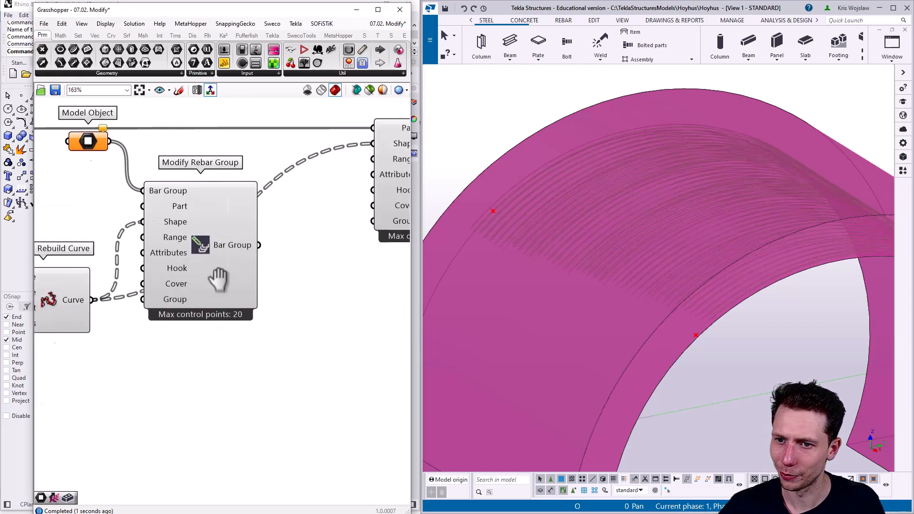
Step: Select the Rebar Group output, show only those bars in the Tekla view and examine them from the side
{"action": "scroll", "coordinate": [563, 245], "scroll_direction": "up", "scroll_amount": 3}
{"action": "middle_click_drag", "start_coordinate": [559, 237], "coordinate": [594, 236], "text": "ctrl"}
{"action": "right_click", "coordinate": [594, 236]}
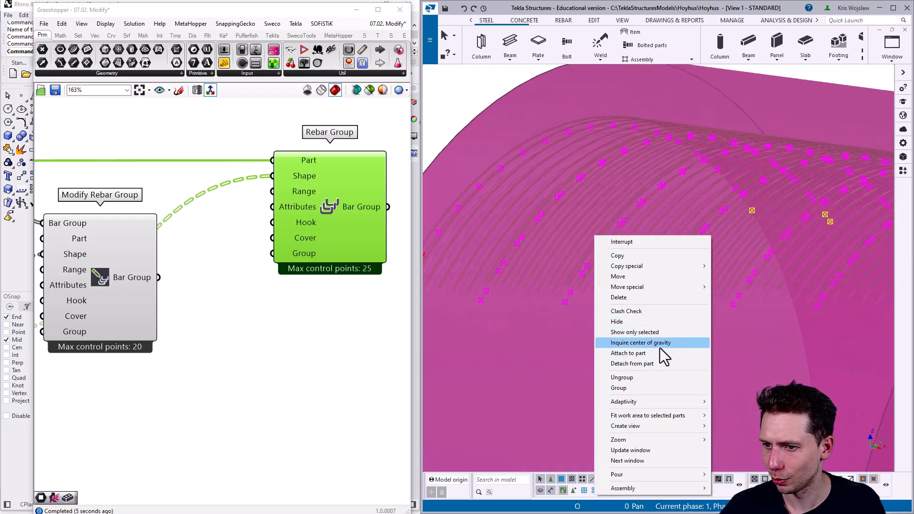
{"action": "left_click", "coordinate": [648, 335]}
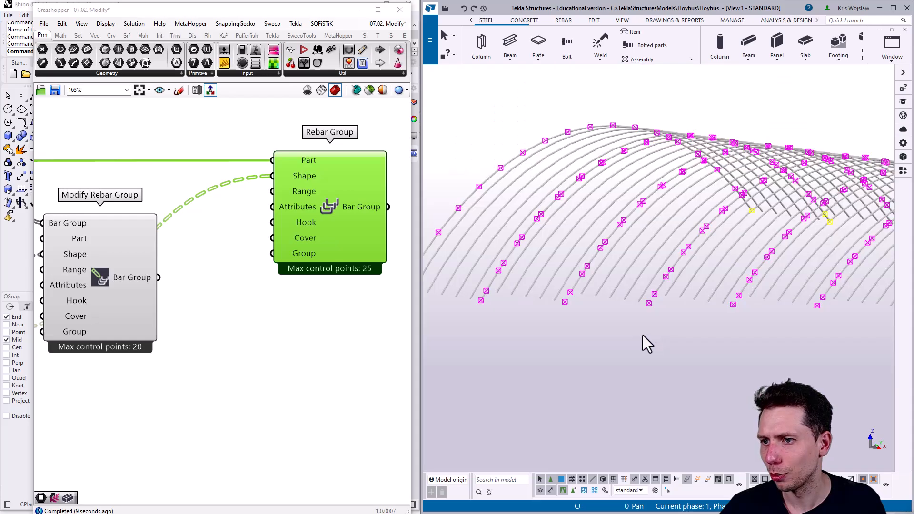
{"action": "left_click", "coordinate": [642, 335]}
{"action": "scroll", "coordinate": [625, 268], "scroll_direction": "down", "scroll_amount": 2}
{"action": "middle_click_drag", "start_coordinate": [626, 267], "coordinate": [665, 265], "text": "ctrl"}
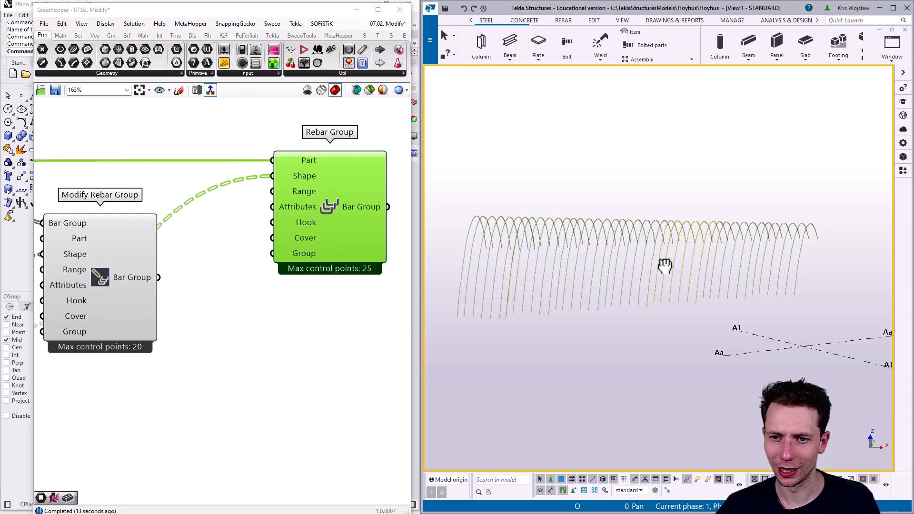